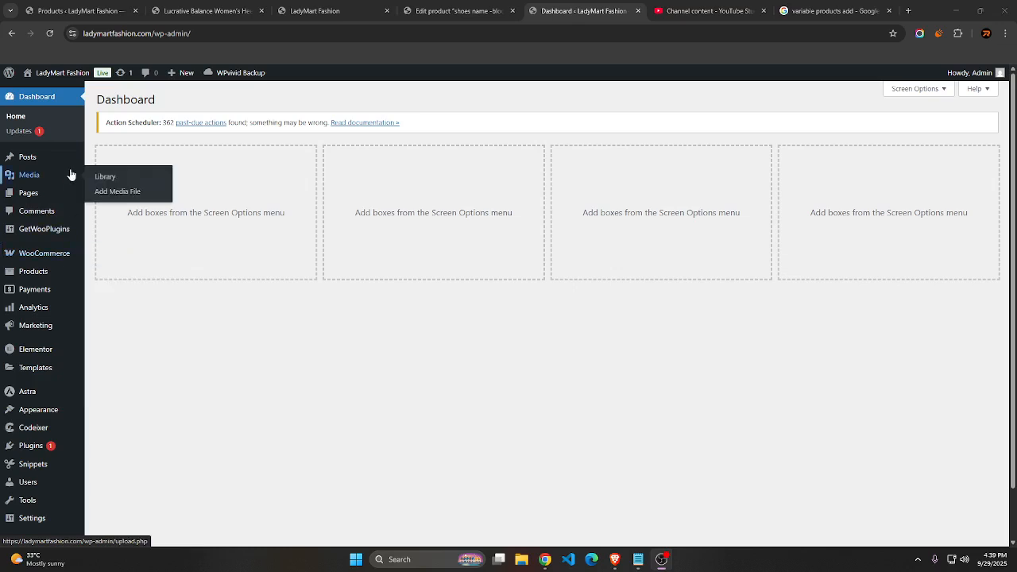
Open the Add new product page of the store in a new browser tab and switch to it
mouse_move(76, 194)
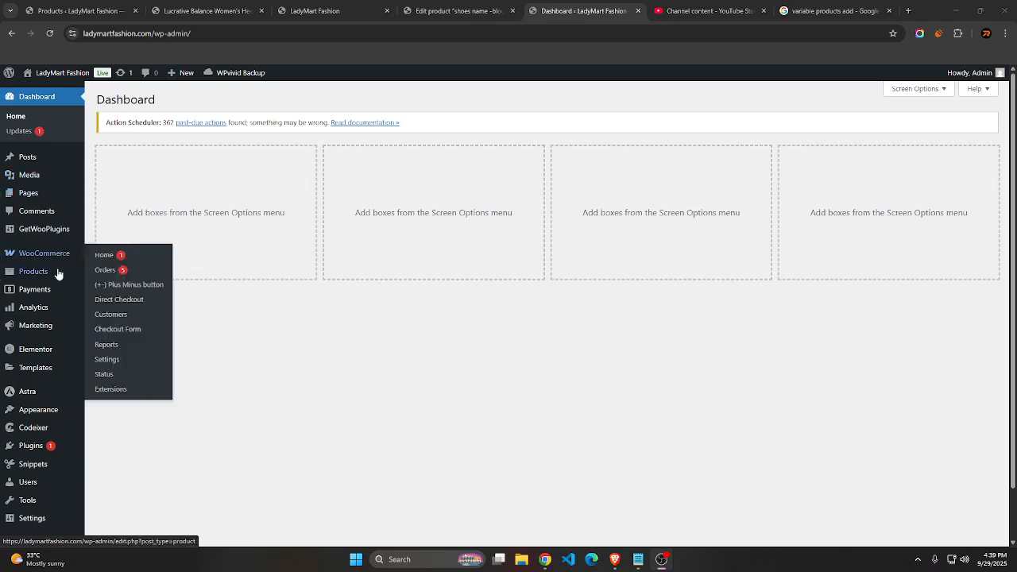
mouse_move(27, 273)
right_click(111, 294)
left_click(154, 303)
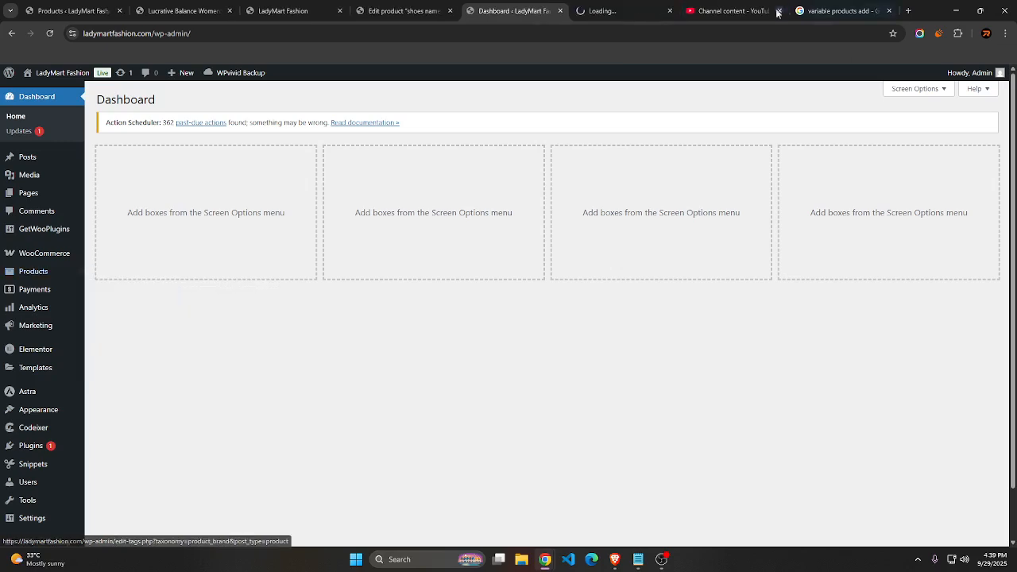
left_click(624, 11)
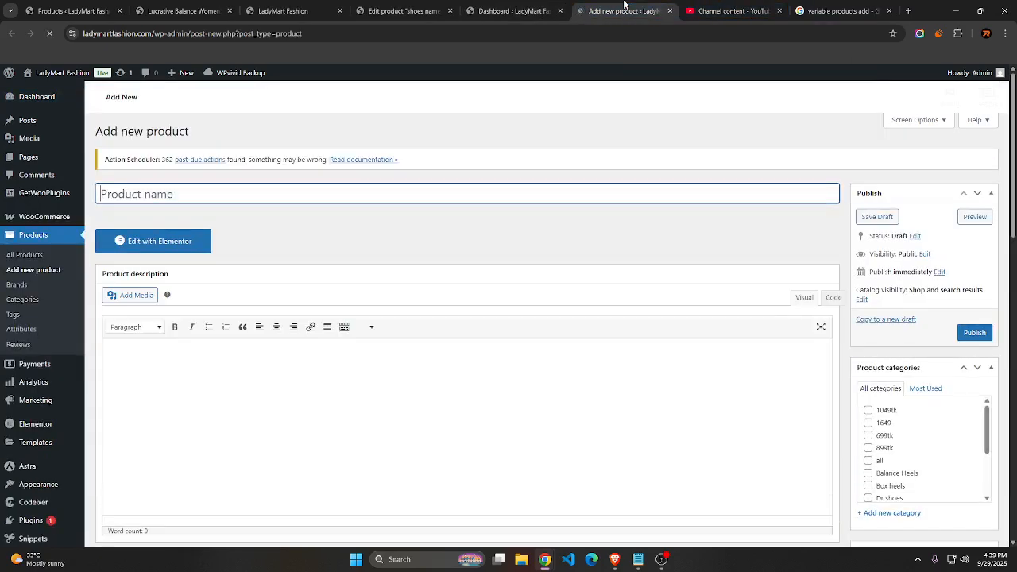
Switch to Notepad and add the word "women" at the start of the shoe title line
left_click(638, 559)
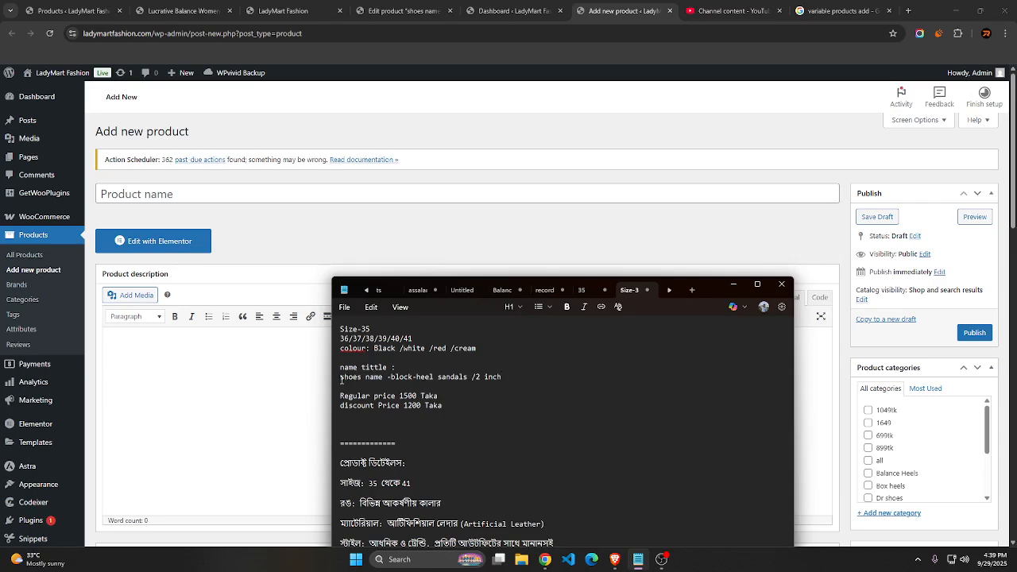
type("wo")
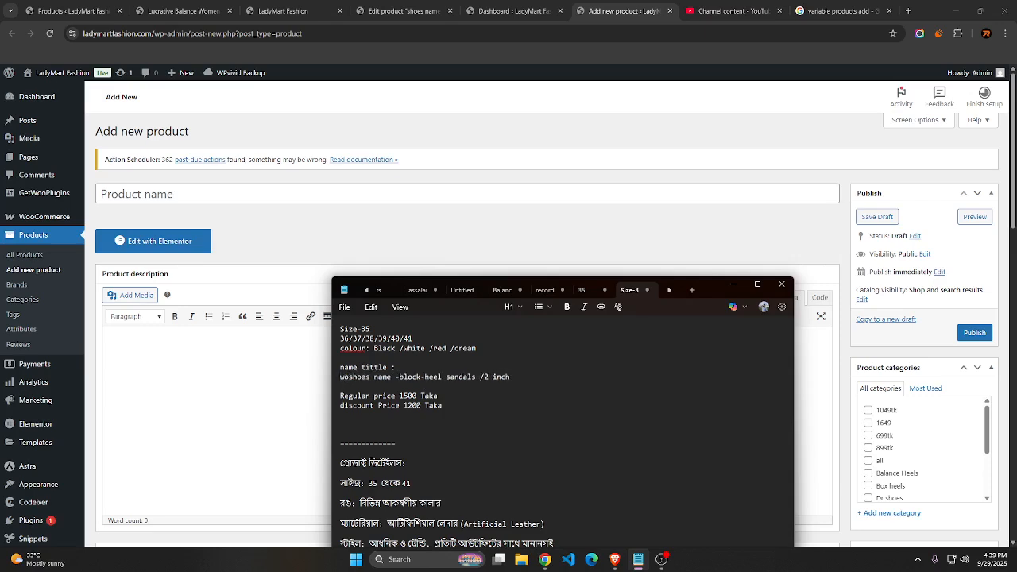
type("men")
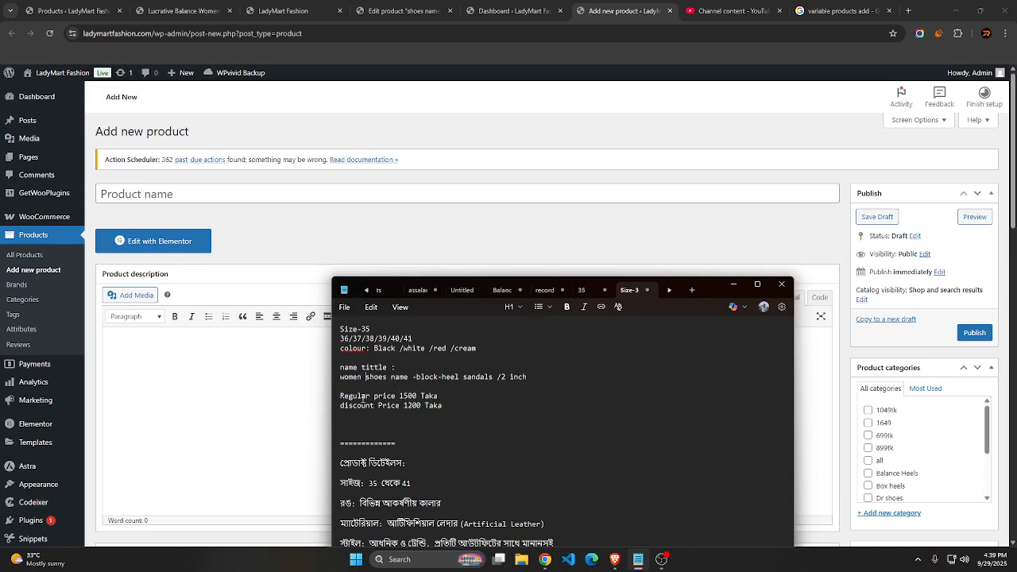
Copy the title "women shoes name -block-heel sandals /2 inch" from the notes into the new product's name
triple_click(337, 386)
right_click(402, 384)
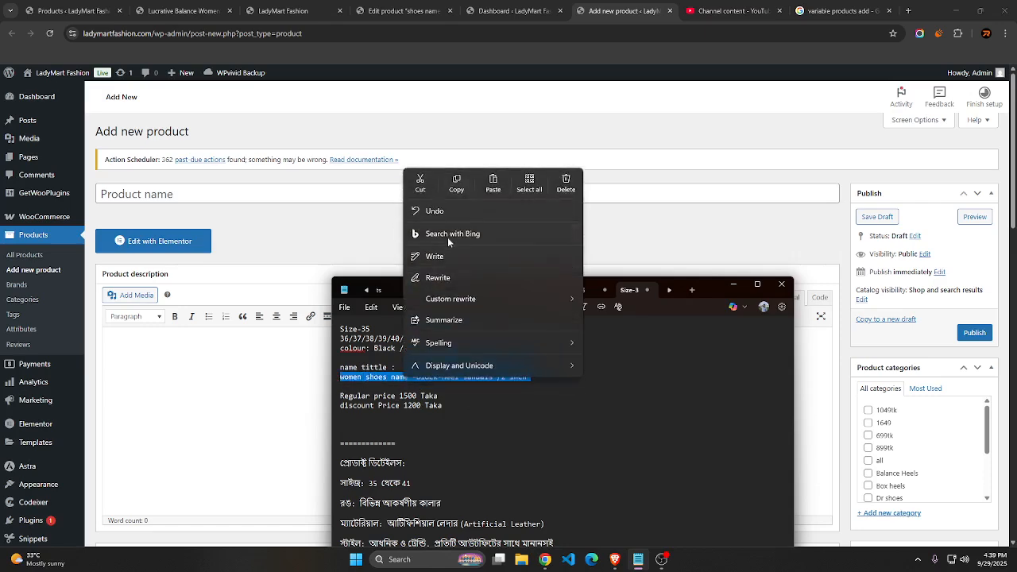
left_click(457, 184)
left_click(309, 197)
right_click(310, 198)
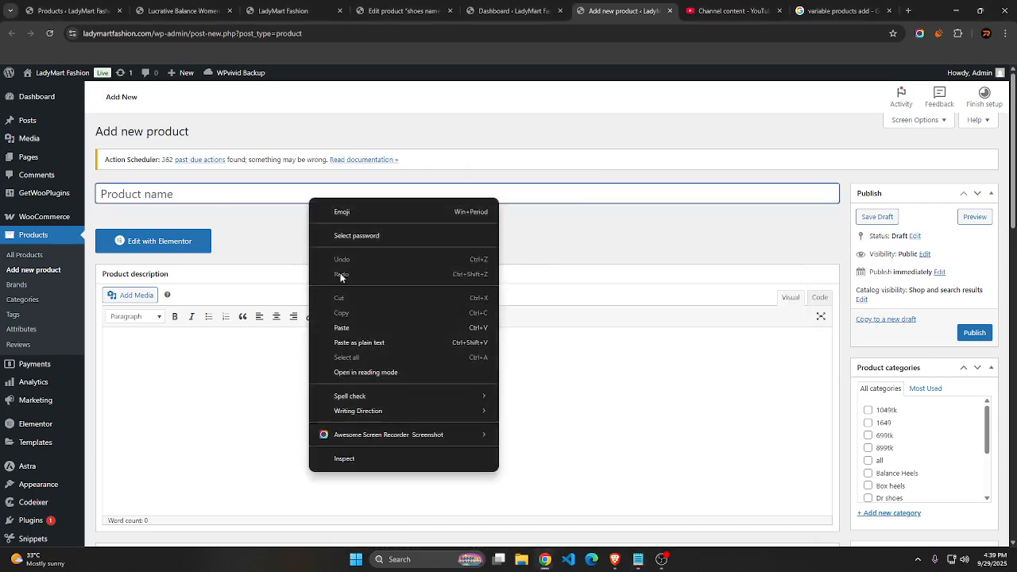
left_click(342, 327)
Assign the product to the Box heels category
scroll(790, 323, "down", 3)
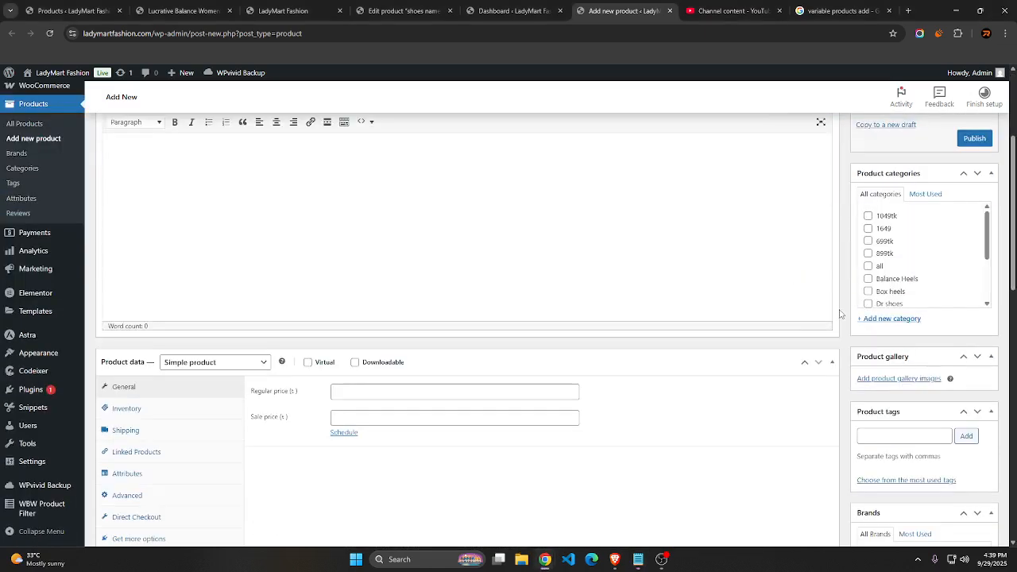
scroll(843, 314, "up", 3)
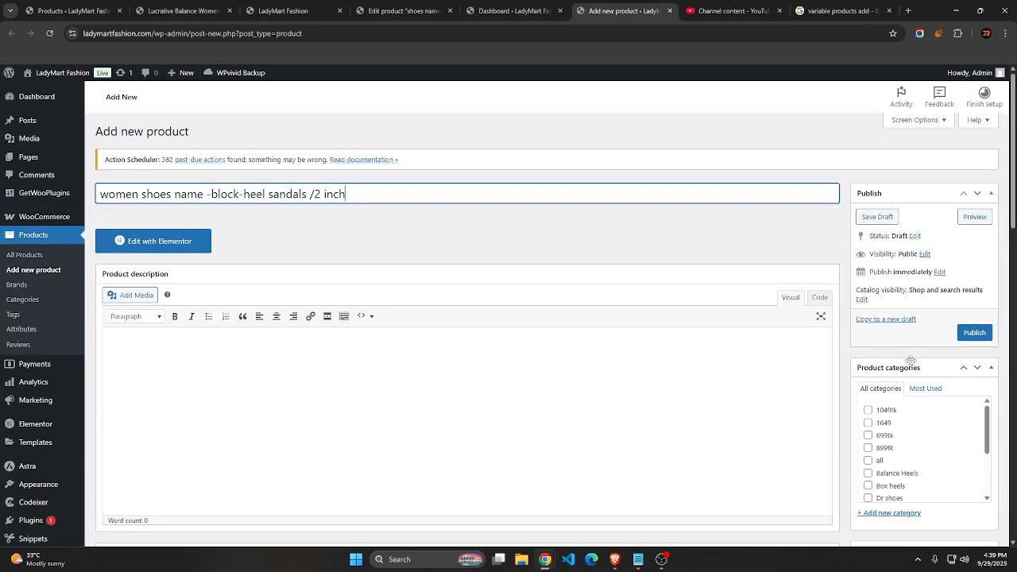
scroll(911, 361, "down", 2)
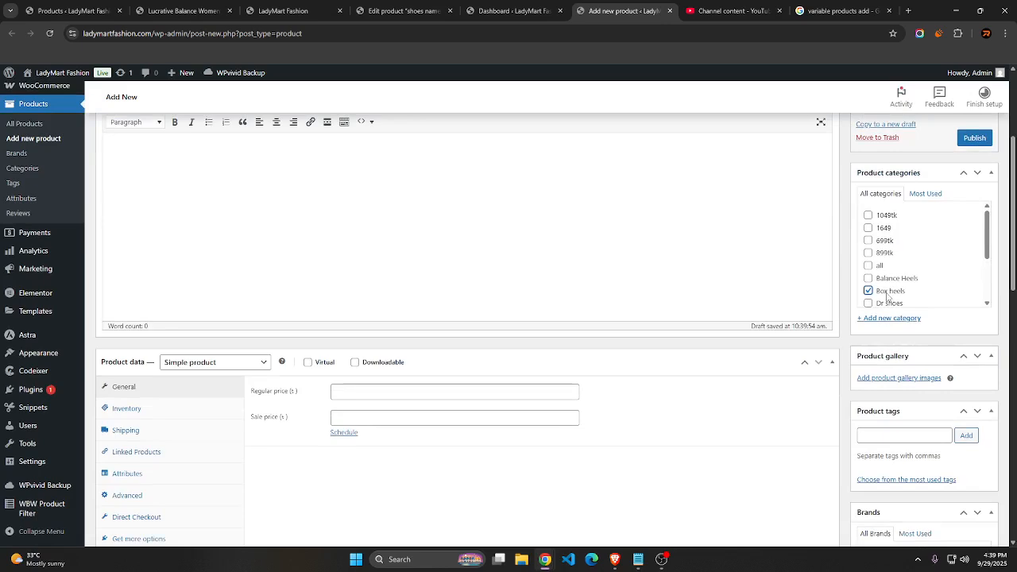
Set the product's regular price to 1200
scroll(887, 296, "up", 2)
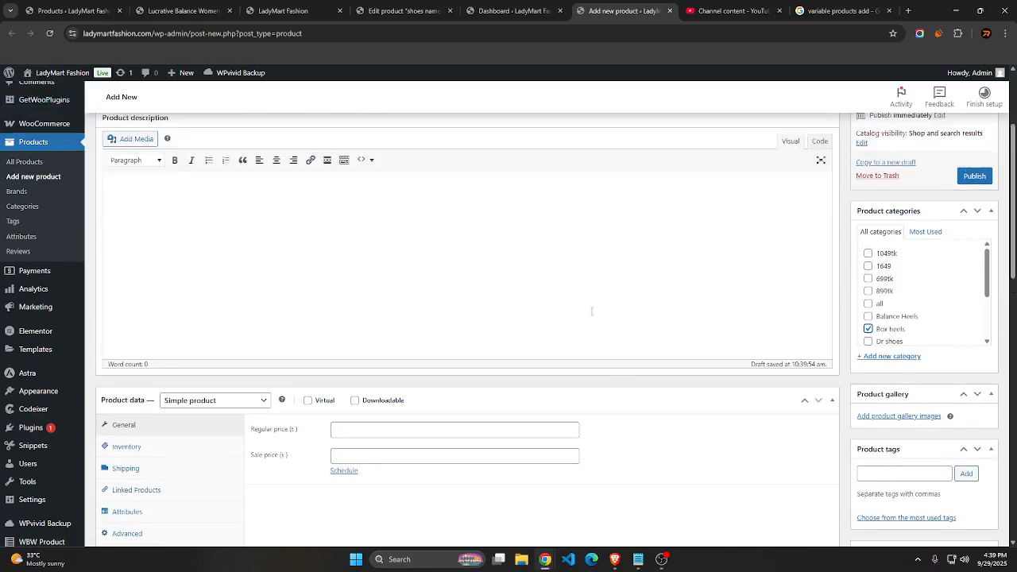
scroll(730, 328, "down", 2)
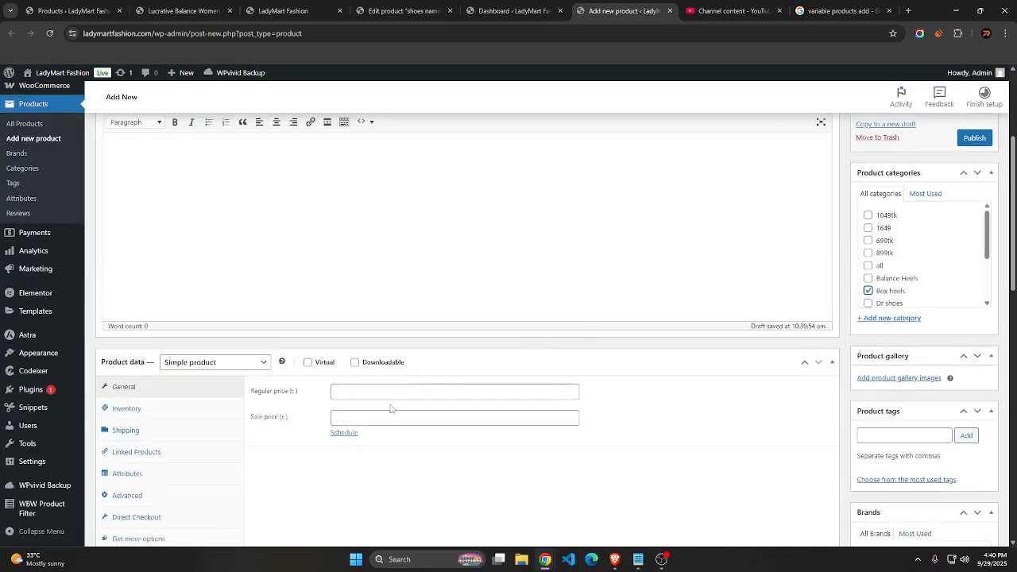
left_click(387, 391)
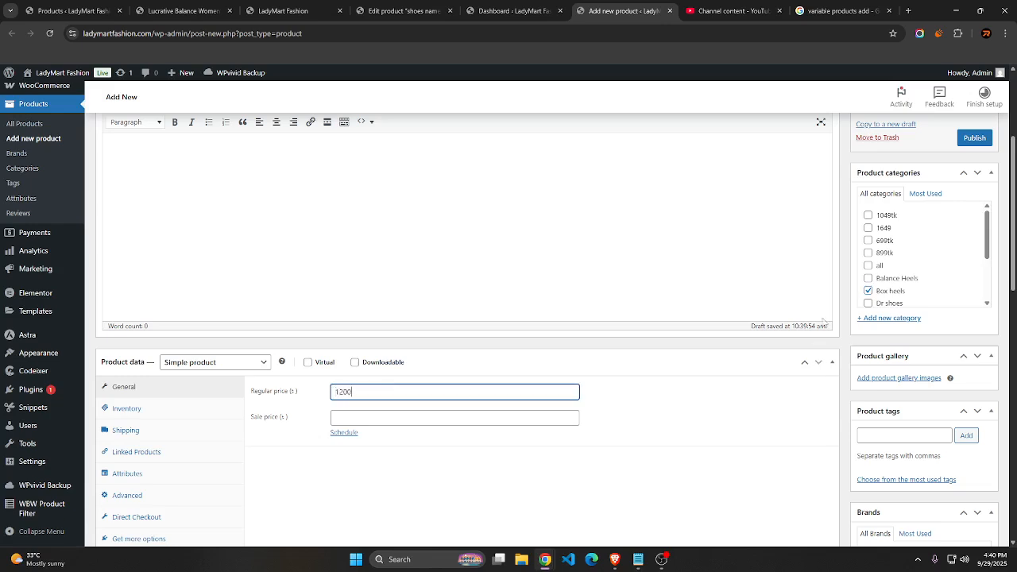
type("1200")
Add the red block-heel sandals image from the media library to the product gallery and publish the product
scroll(825, 322, "up", 3)
scroll(938, 390, "down", 10)
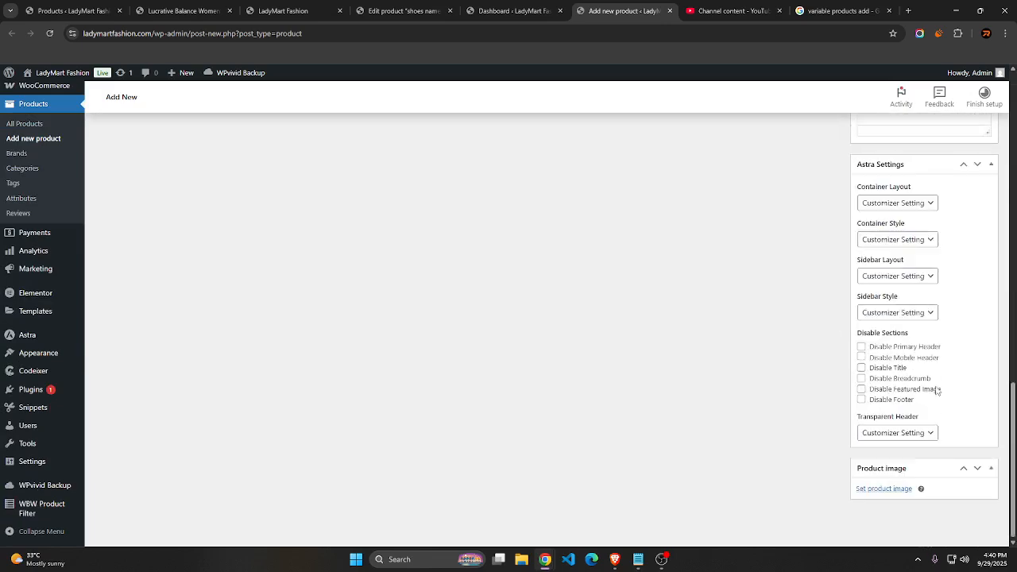
scroll(914, 385, "up", 5)
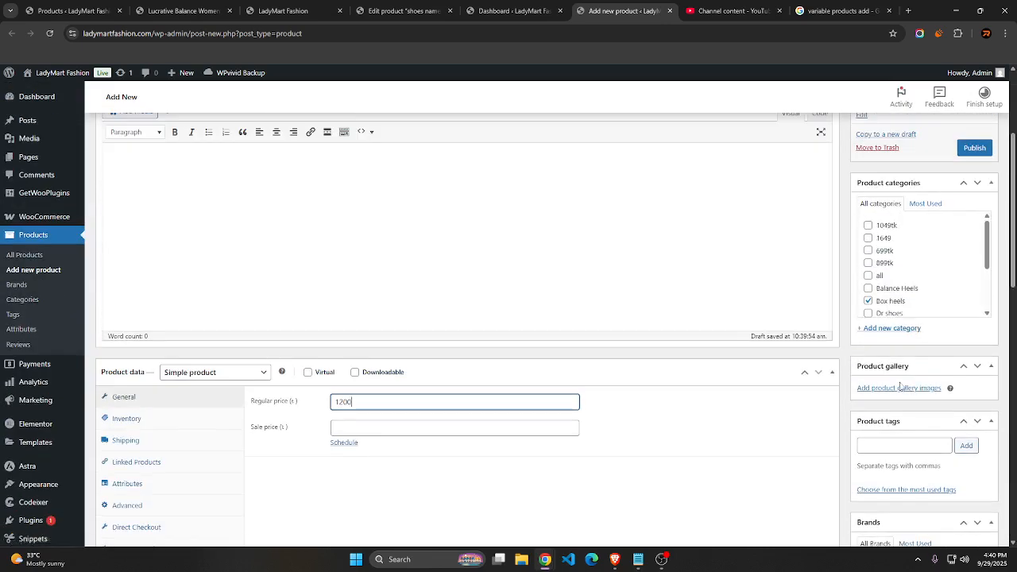
left_click(901, 388)
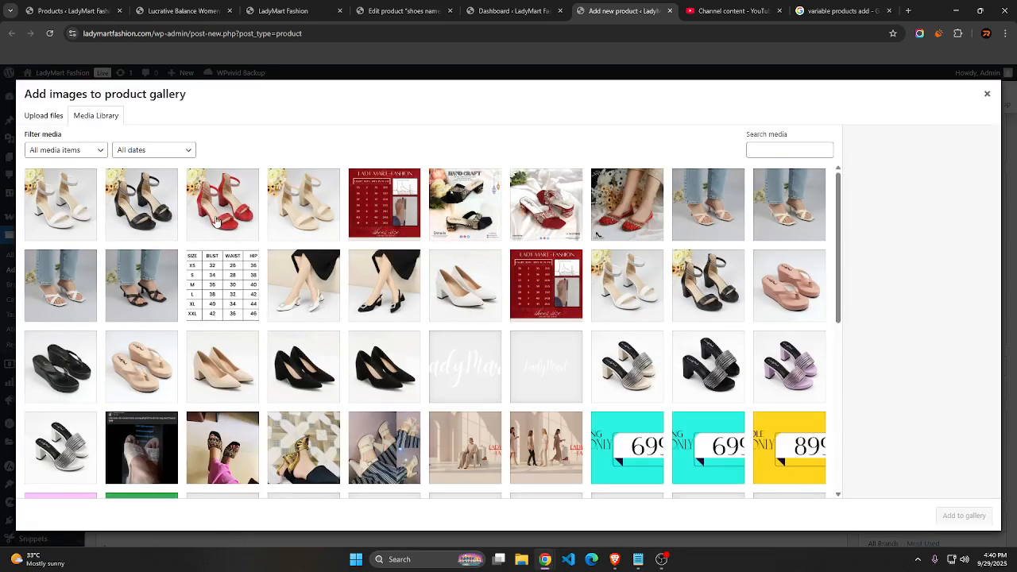
left_click(215, 221)
left_click(964, 515)
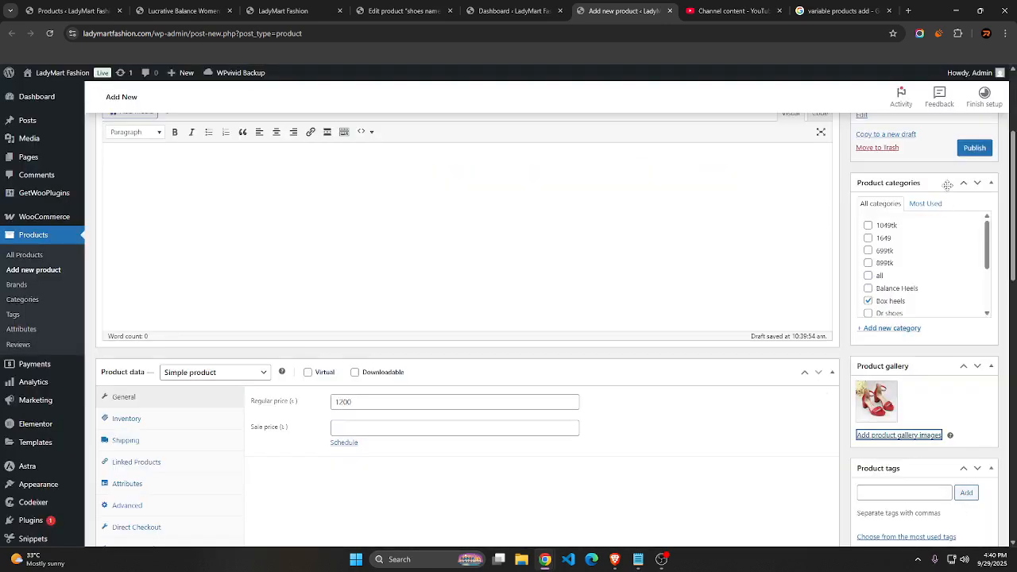
left_click(974, 148)
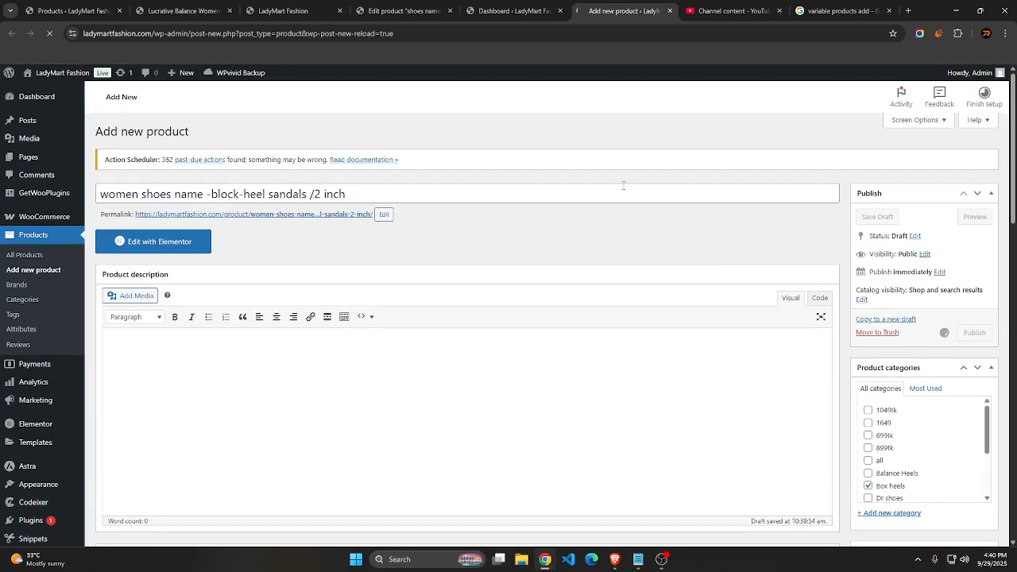
Open the store's home page in a new tab and check the new product's listing under New Arrivals
mouse_move(55, 74)
right_click(55, 94)
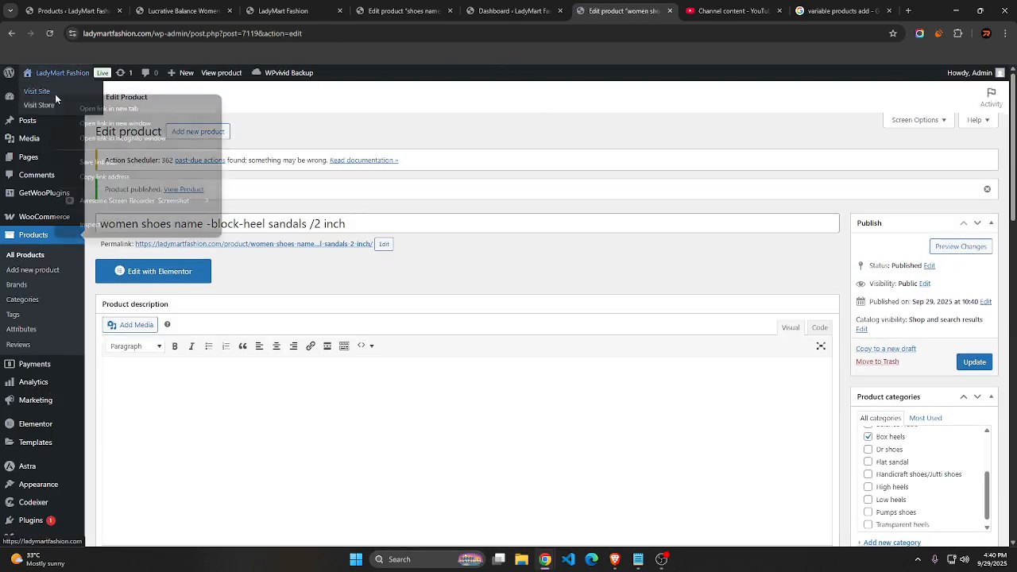
left_click(108, 108)
left_click(627, 12)
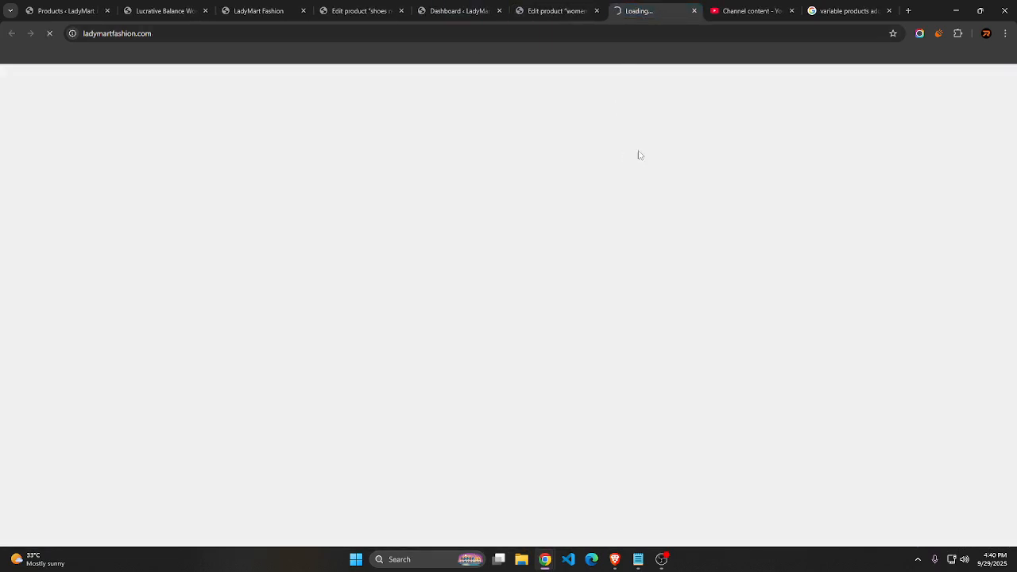
scroll(545, 327, "down", 15)
scroll(547, 332, "up", 5)
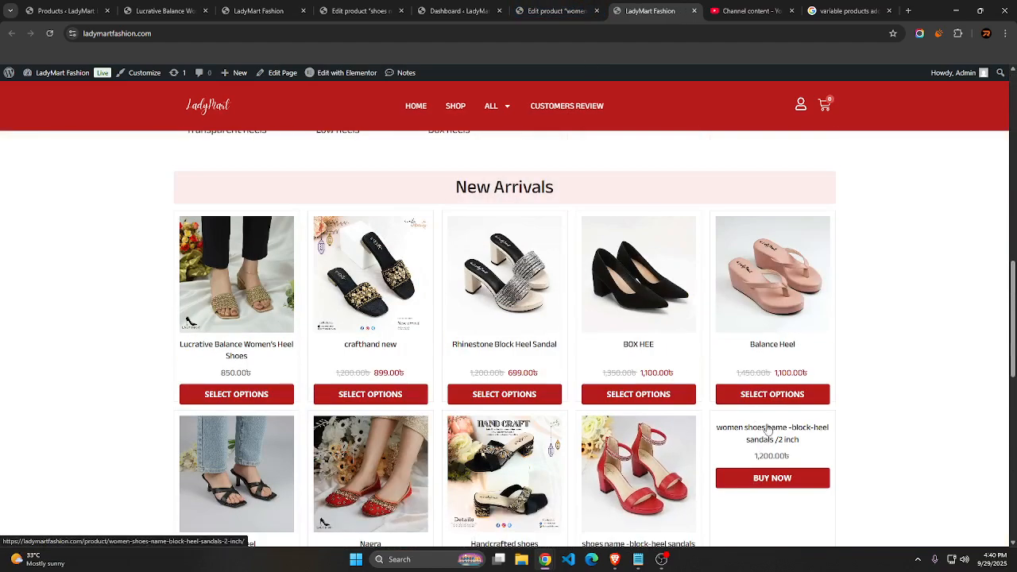
scroll(767, 433, "down", 3)
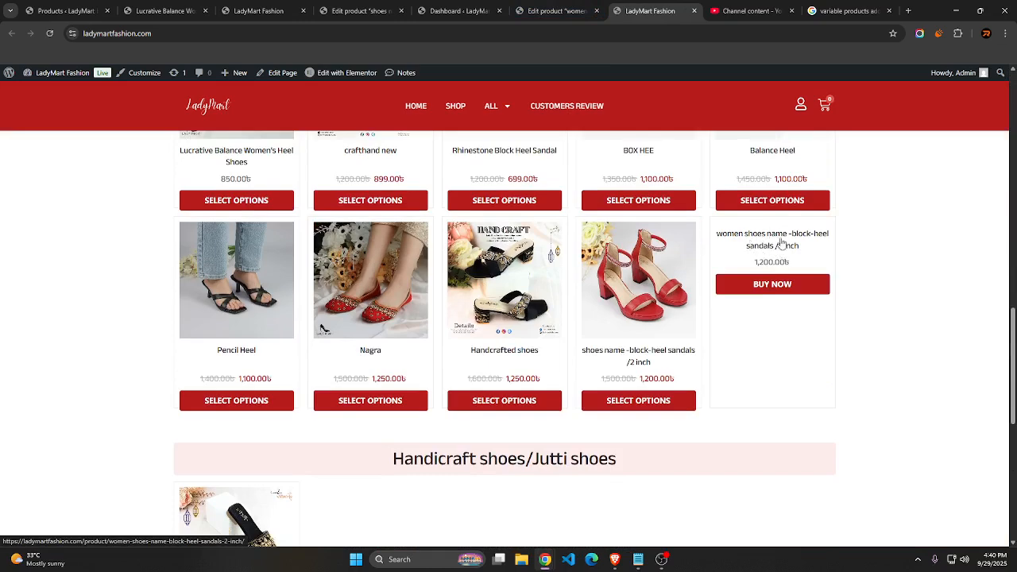
Compare the price and gallery settings on the product's edit page with its listing on the storefront
left_click(559, 11)
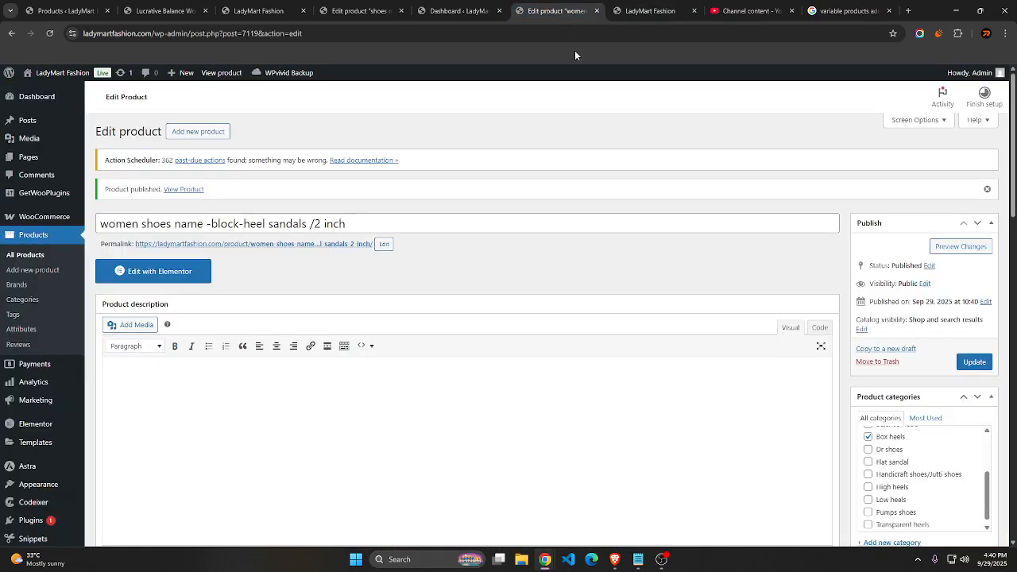
scroll(915, 364, "down", 10)
scroll(877, 251, "up", 3)
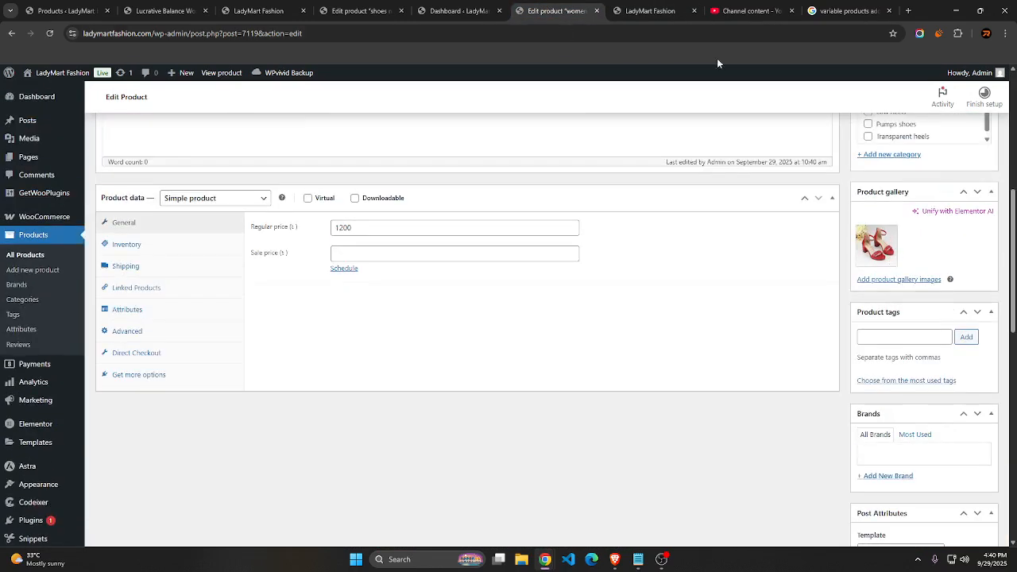
left_click(657, 10)
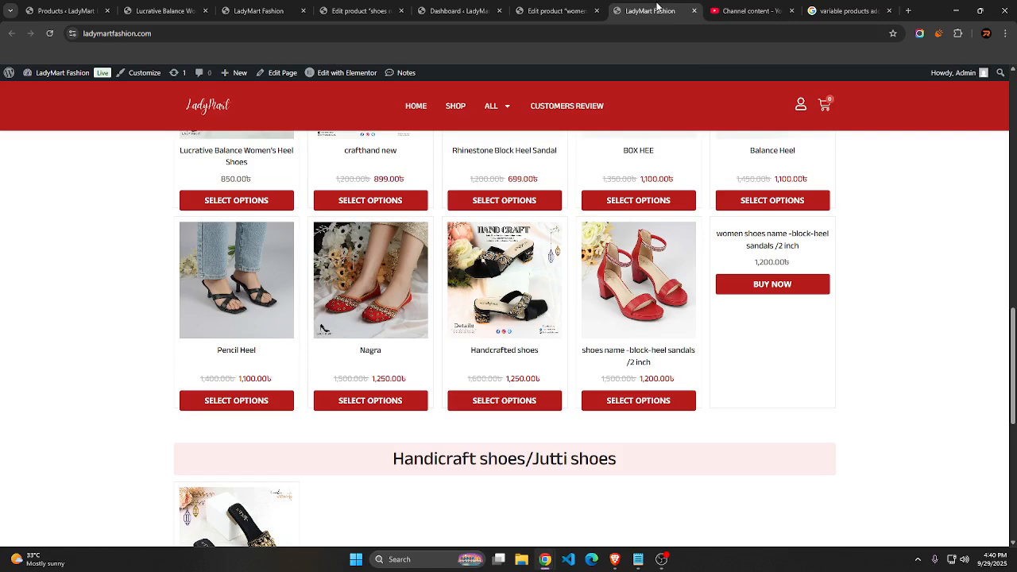
left_click(564, 11)
key("ctrl+Tab")
Open the women's block-heel sandals product page on the storefront and compare its images with the gallery in the editor
left_click(779, 237)
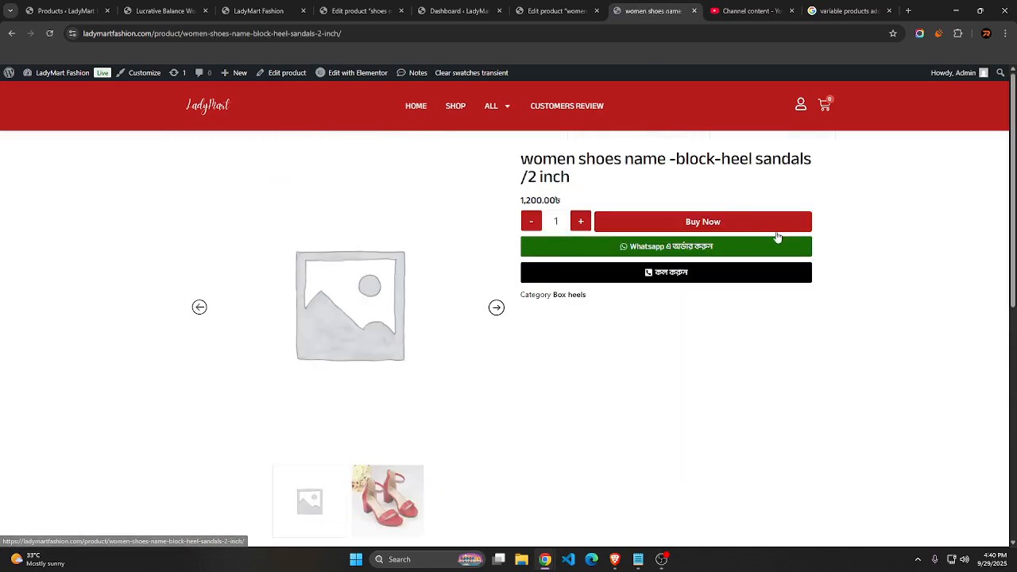
left_click(340, 496)
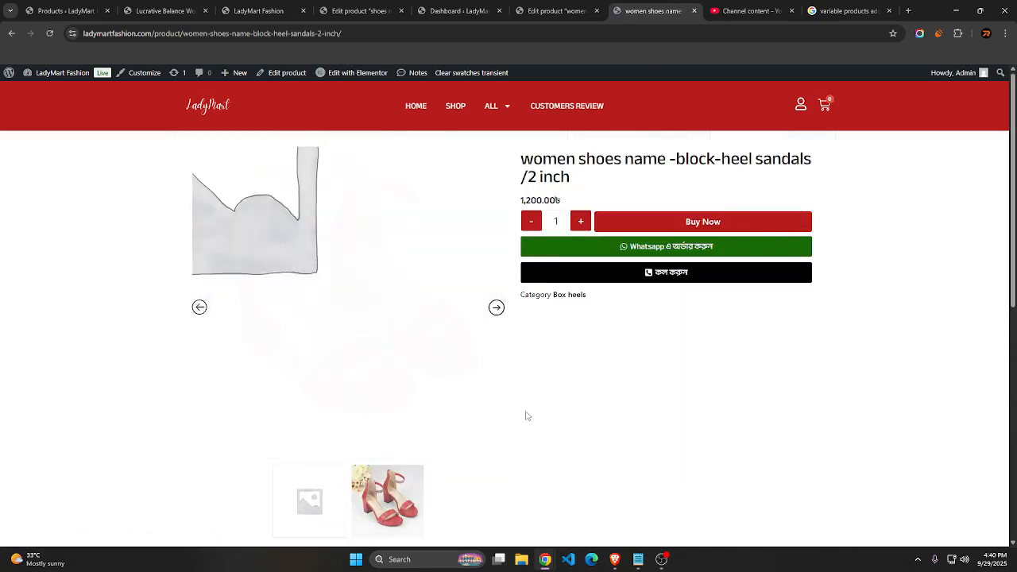
left_click(547, 5)
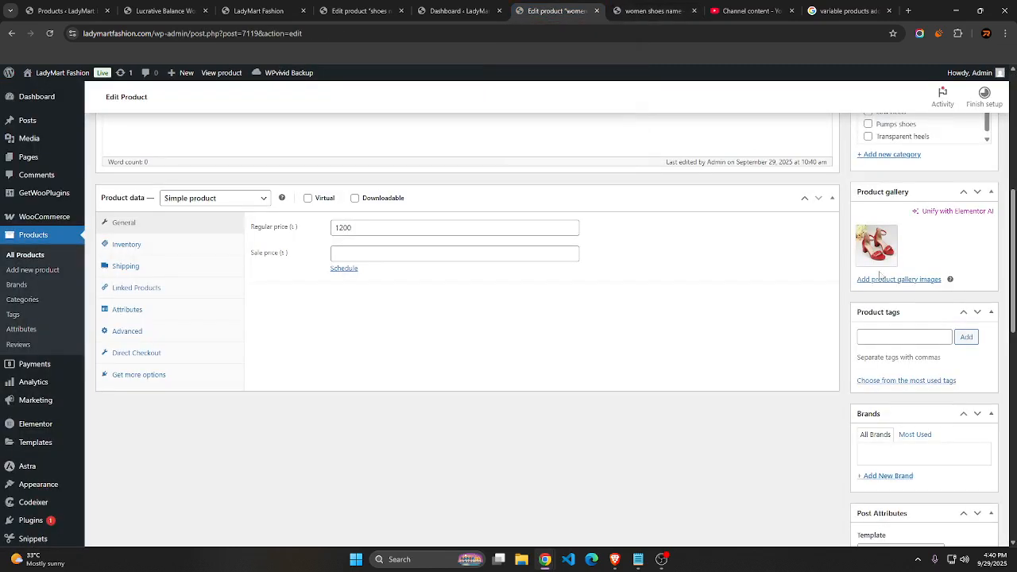
left_click(652, 10)
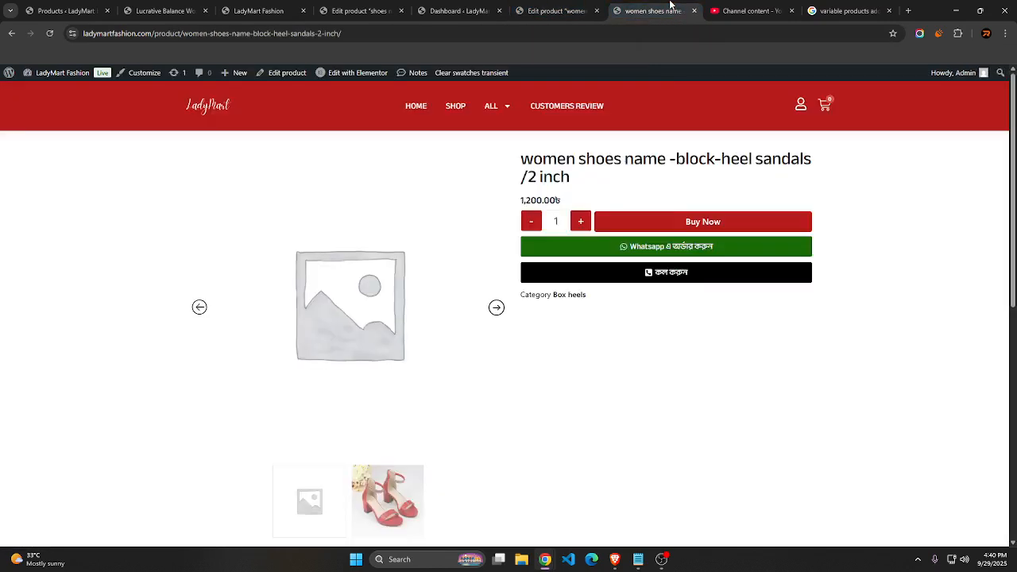
Set the red block-heel sandals picture from the media library as the product's main image and update the product
left_click(556, 10)
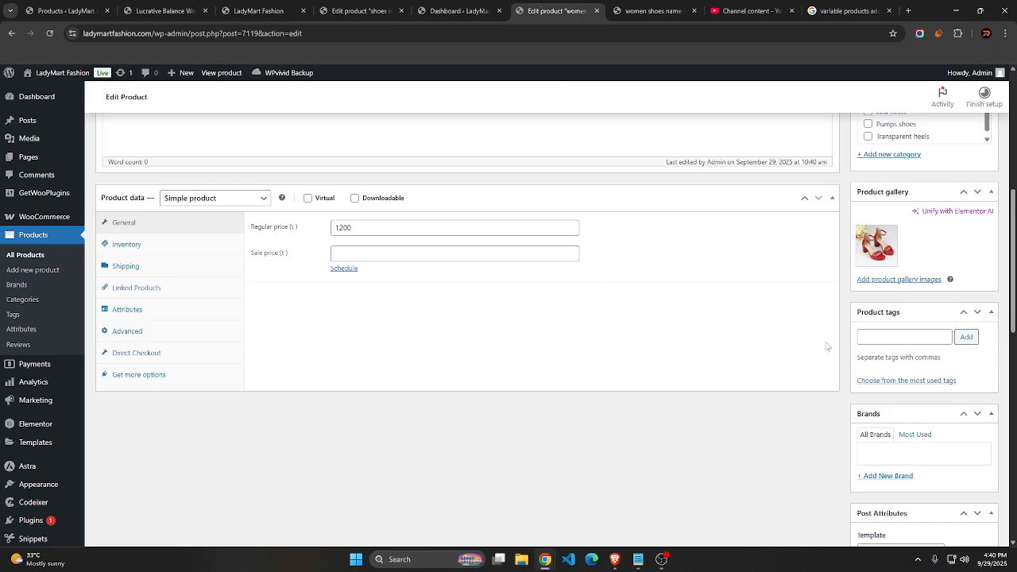
scroll(916, 317, "down", 3)
scroll(916, 318, "down", 5)
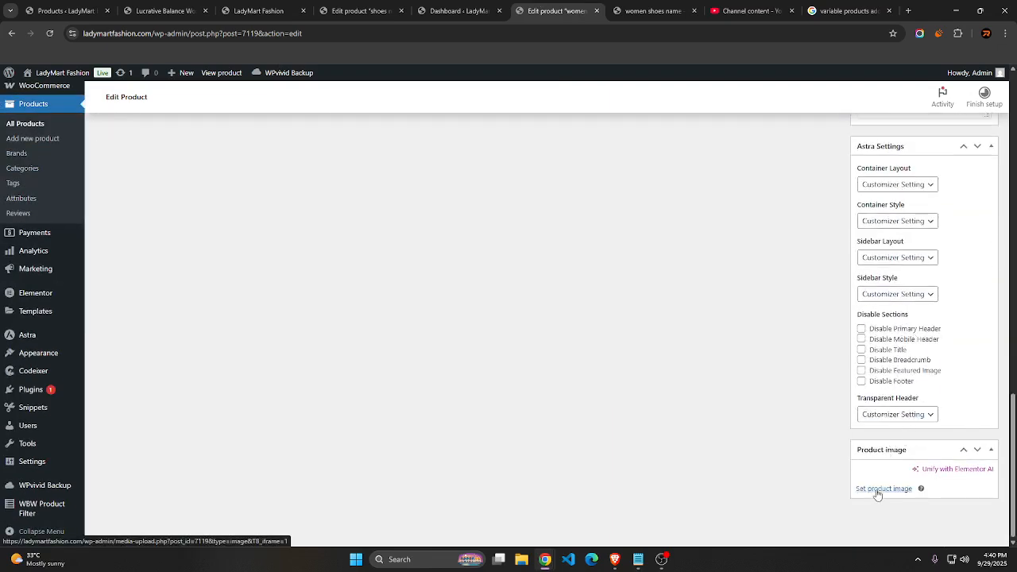
scroll(866, 391, "up", 15)
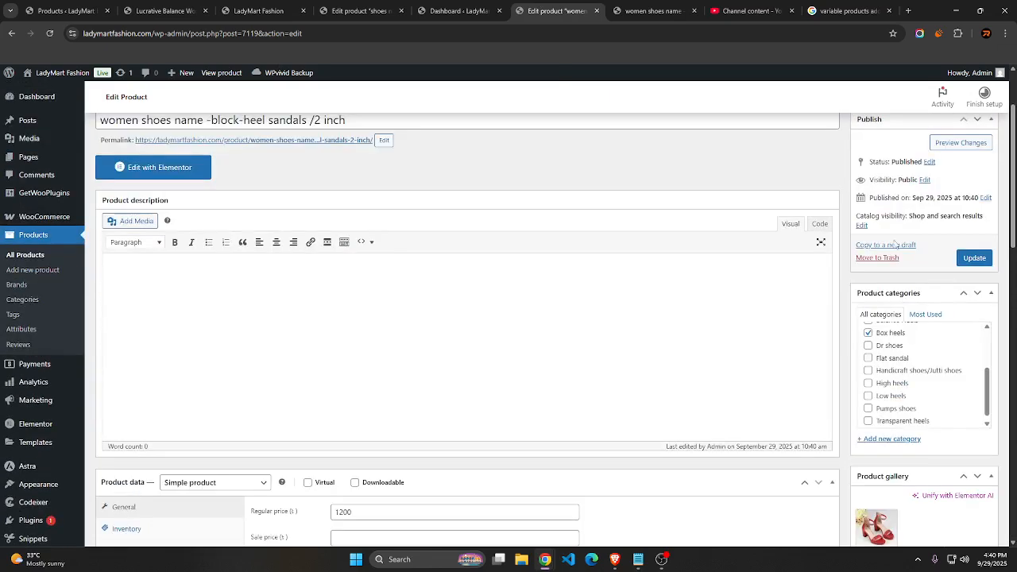
scroll(643, 365, "down", 15)
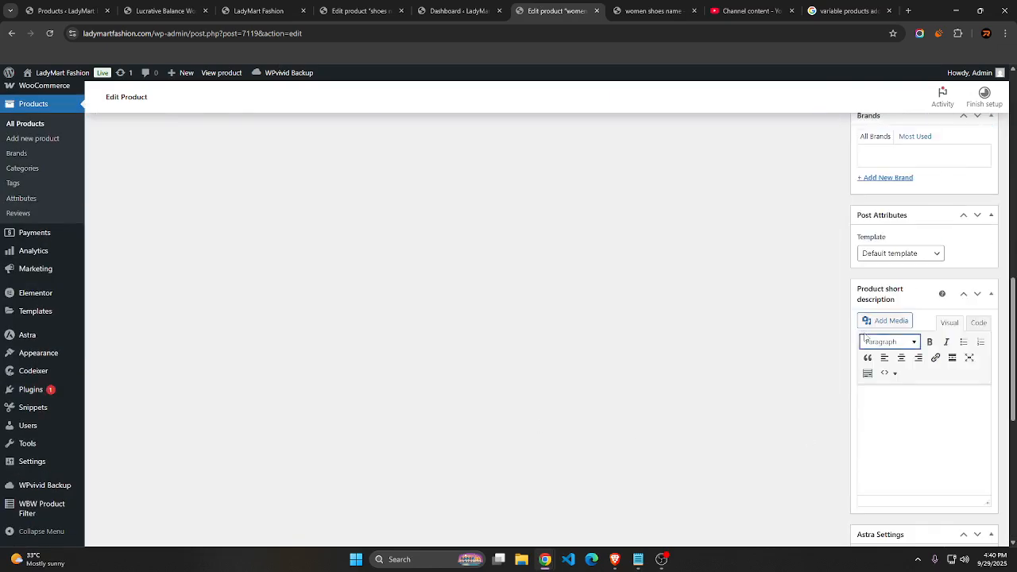
scroll(889, 379, "down", 3)
left_click(885, 490)
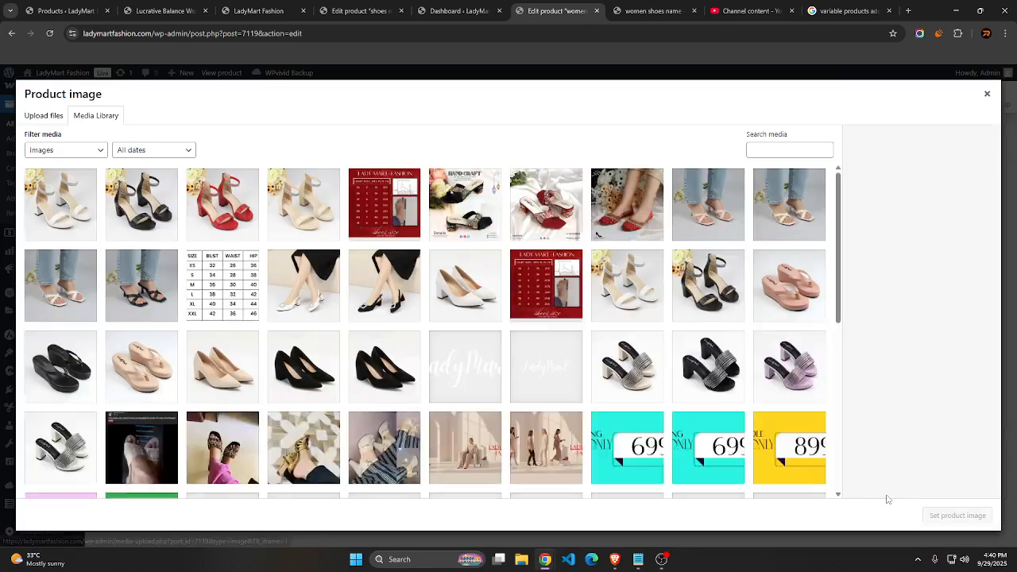
left_click(234, 205)
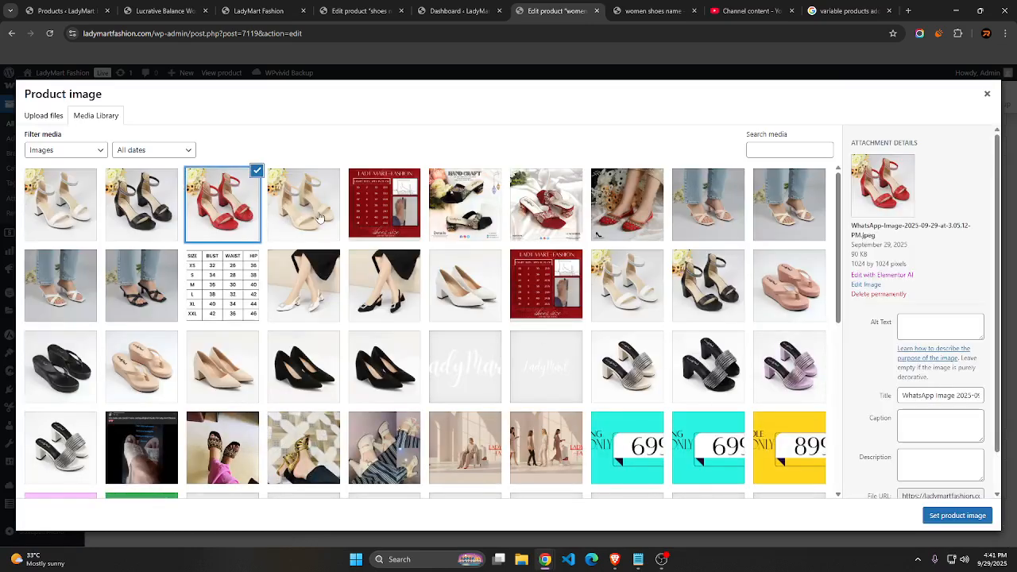
left_click(963, 516)
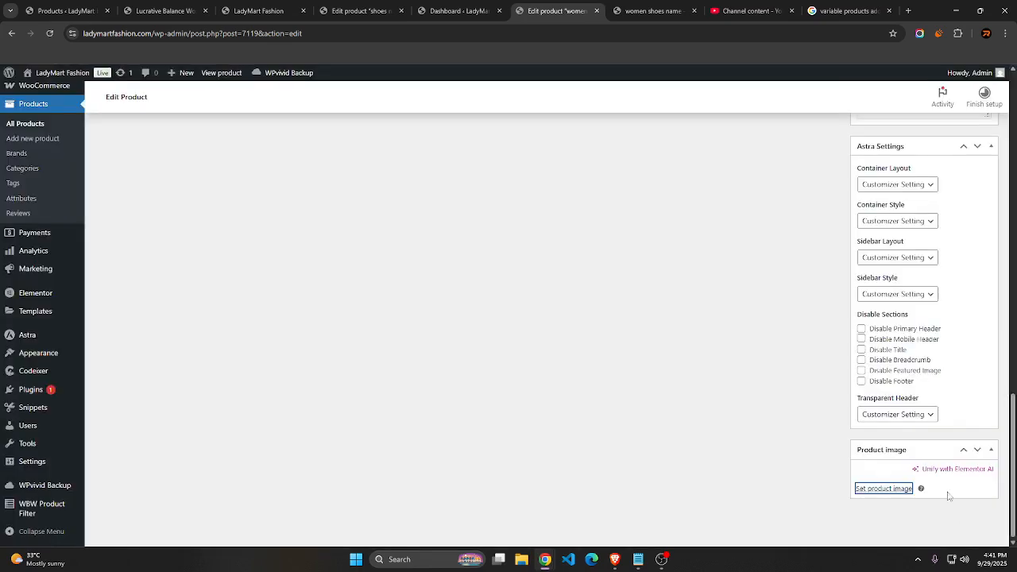
scroll(806, 431, "up", 15)
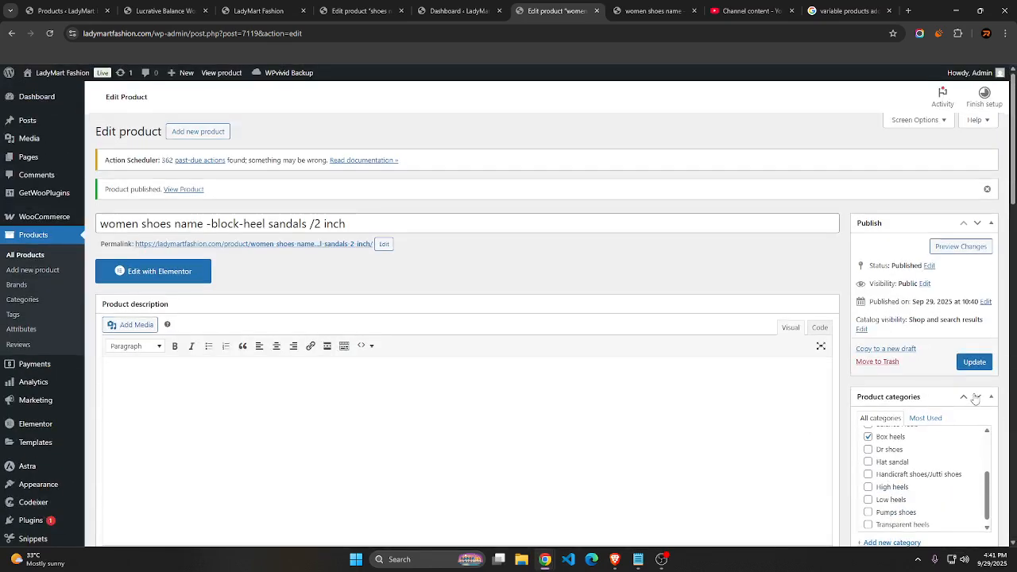
left_click(973, 364)
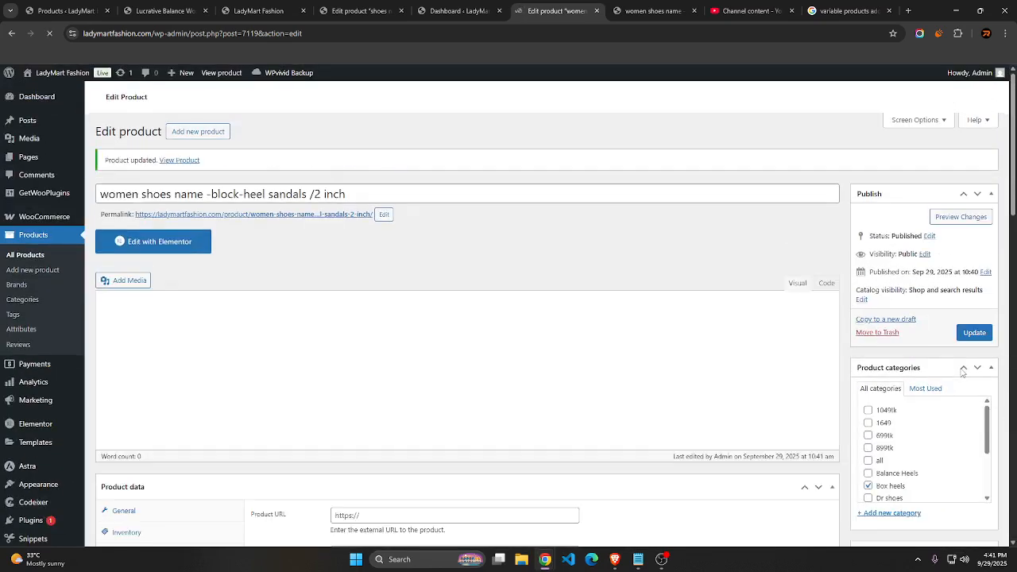
Reload the product's storefront page and check its images there and its listing on the home page
left_click(650, 11)
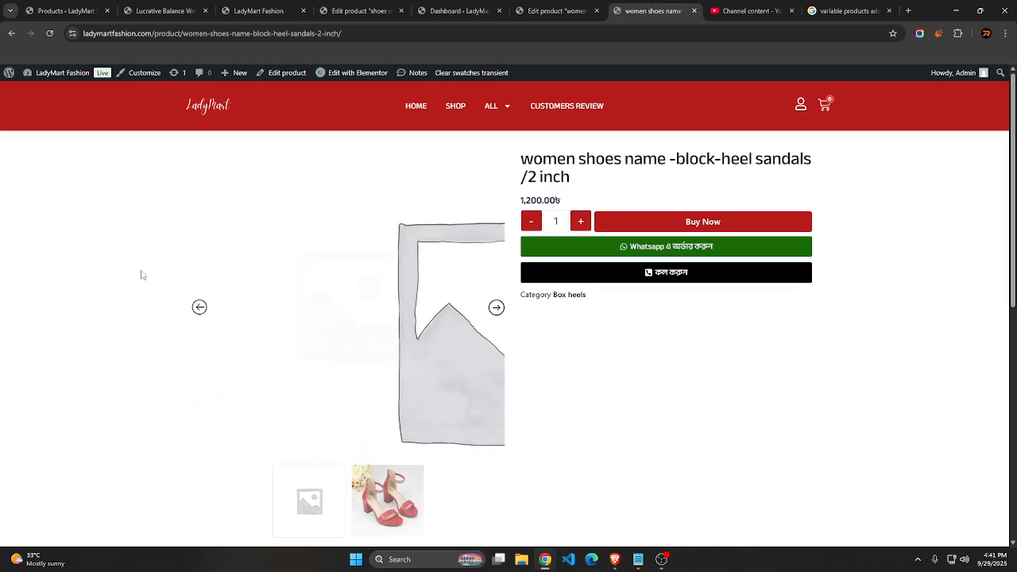
right_click(96, 182)
left_click(128, 225)
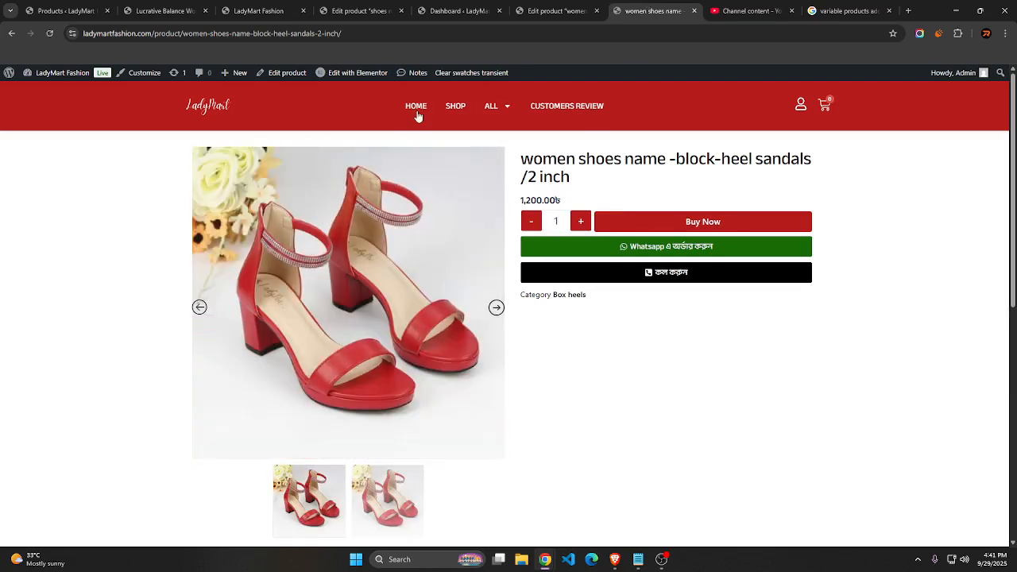
left_click(416, 110)
scroll(699, 247, "down", 10)
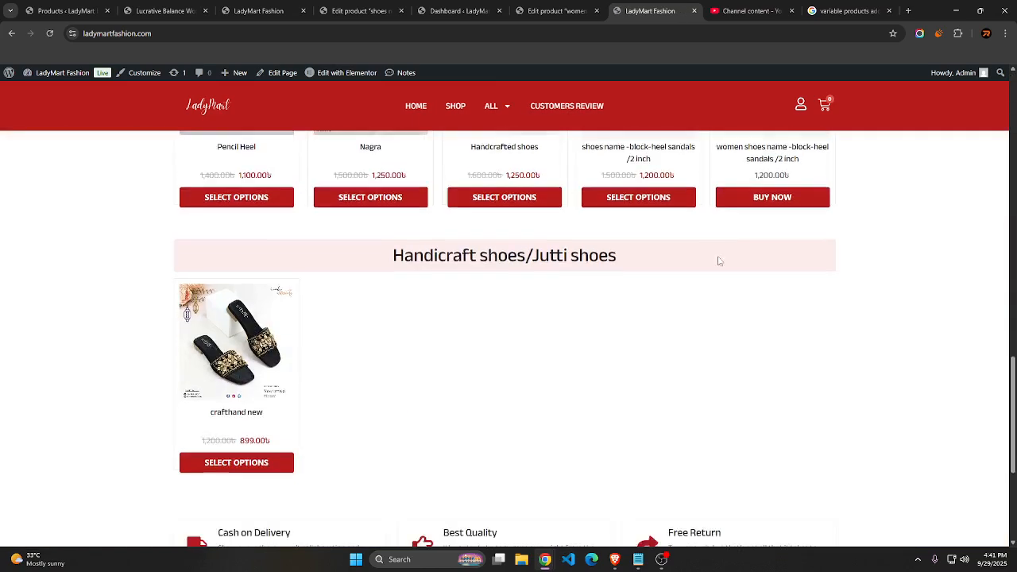
scroll(719, 261, "up", 2)
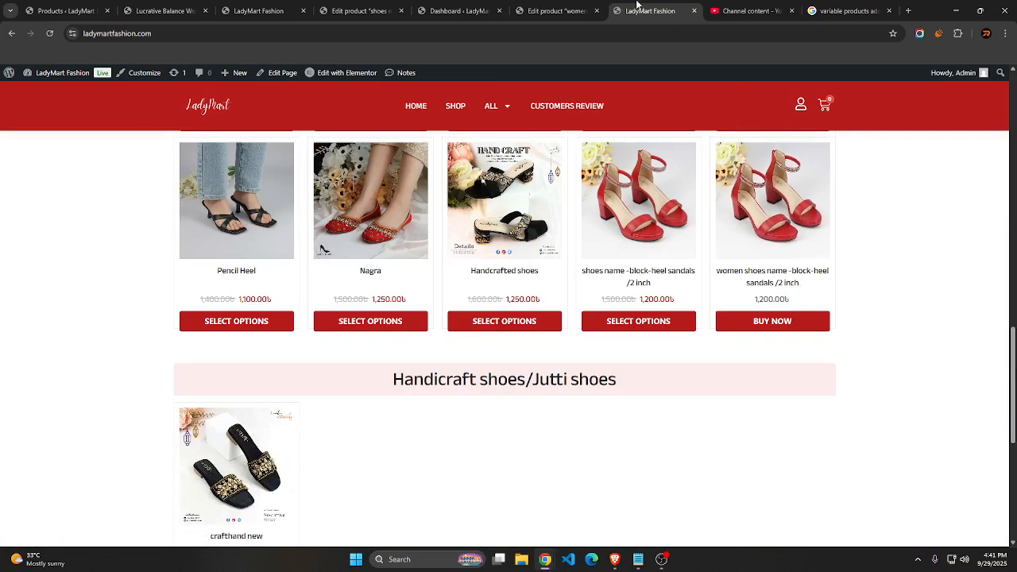
Go back to the product's edit page and check the sizes, colours, title and prices in the Notepad notes
left_click(556, 10)
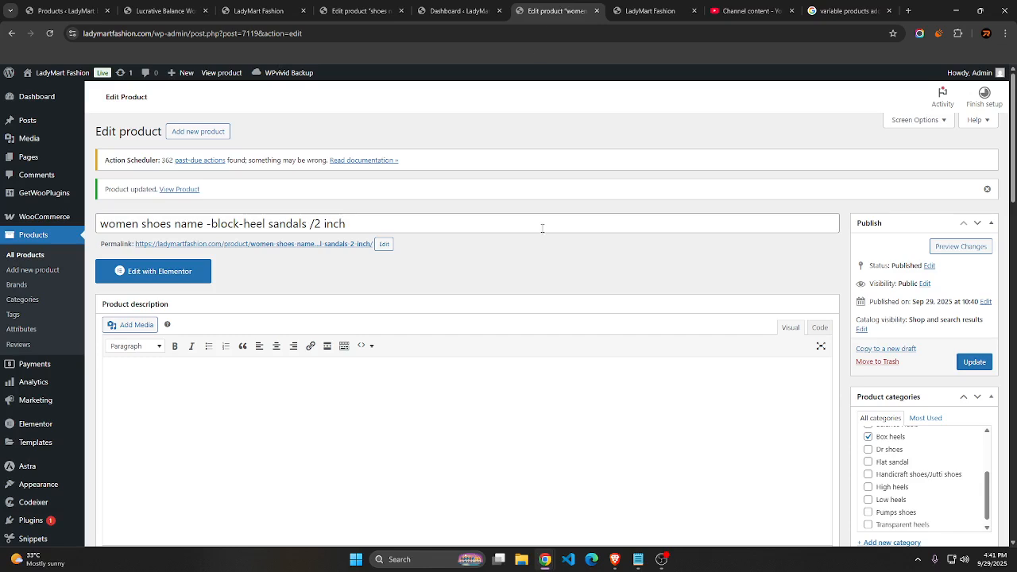
left_click(640, 559)
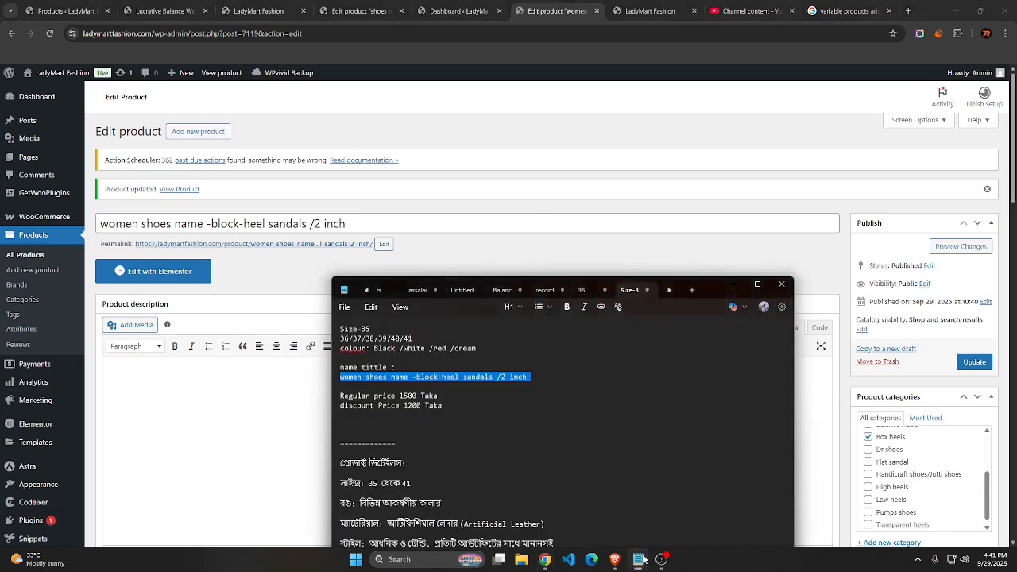
left_click(640, 560)
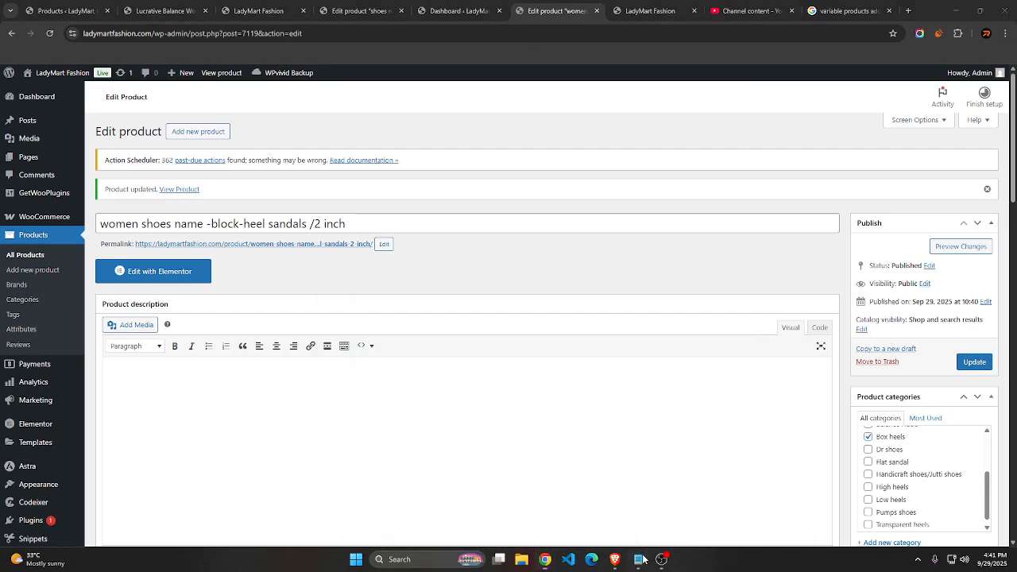
left_click(640, 560)
left_click(640, 559)
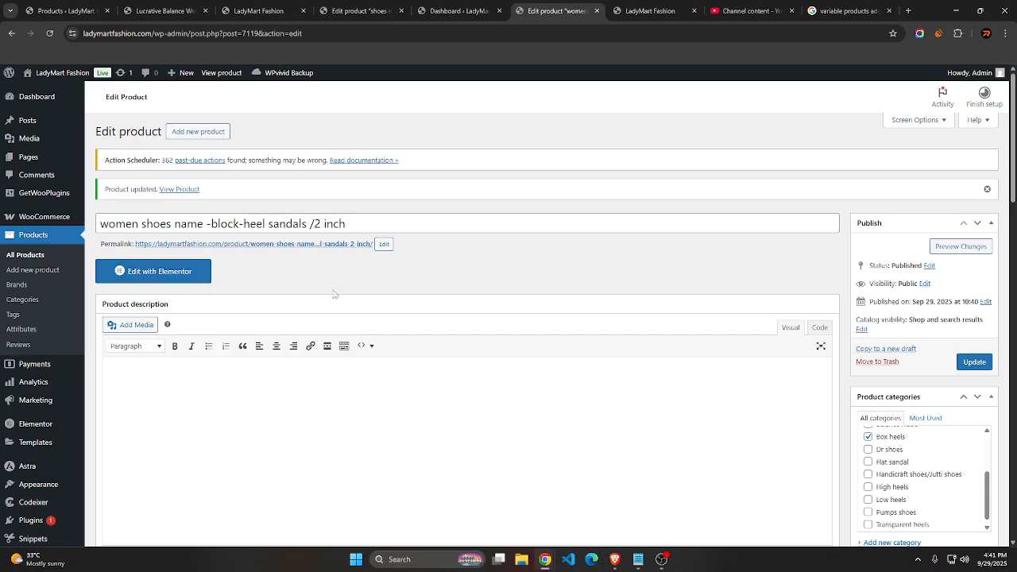
Move the women's block-heel sandals product to the Trash from the full product list and start a new product
left_click(41, 258)
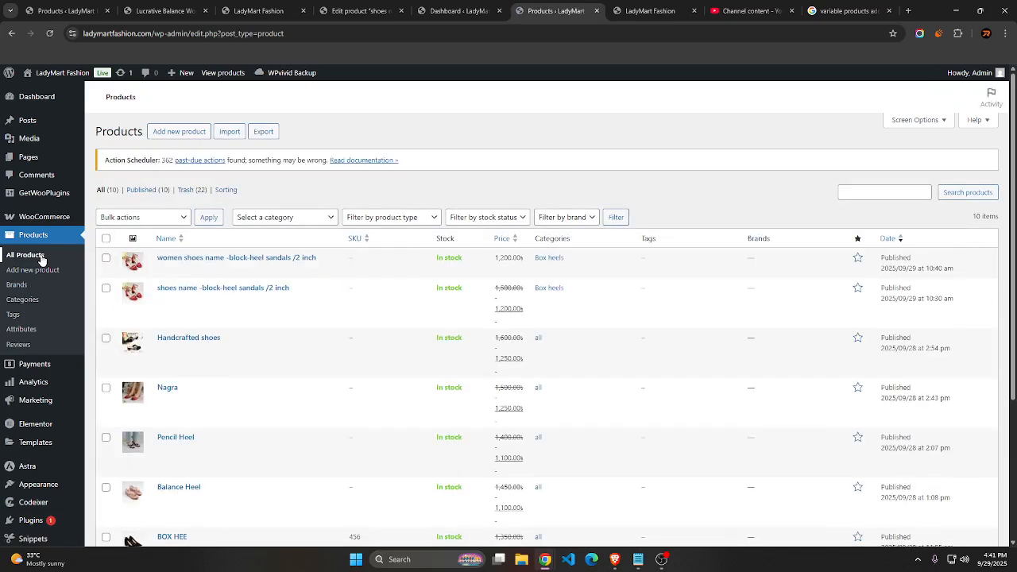
left_click(105, 260)
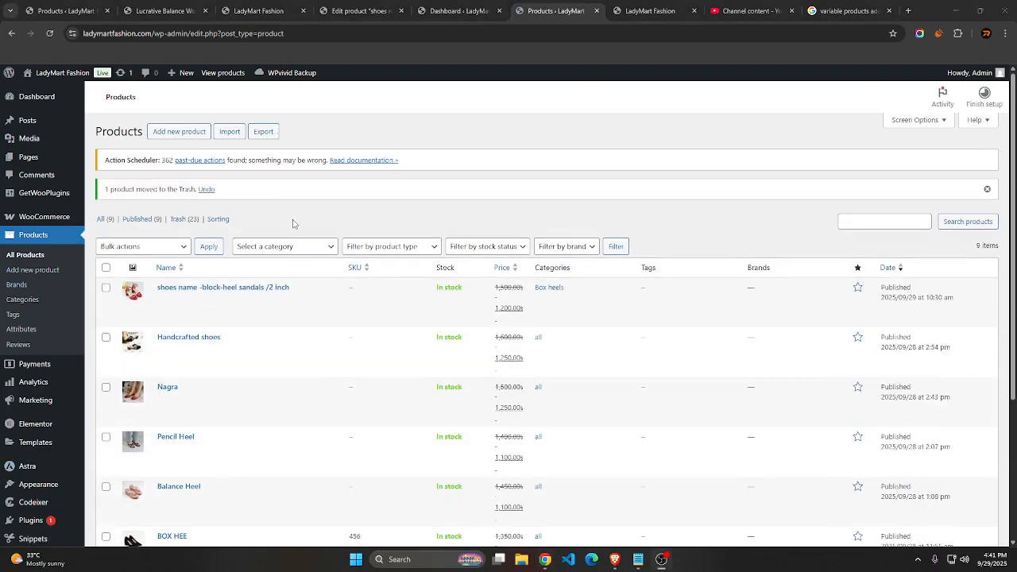
left_click(194, 133)
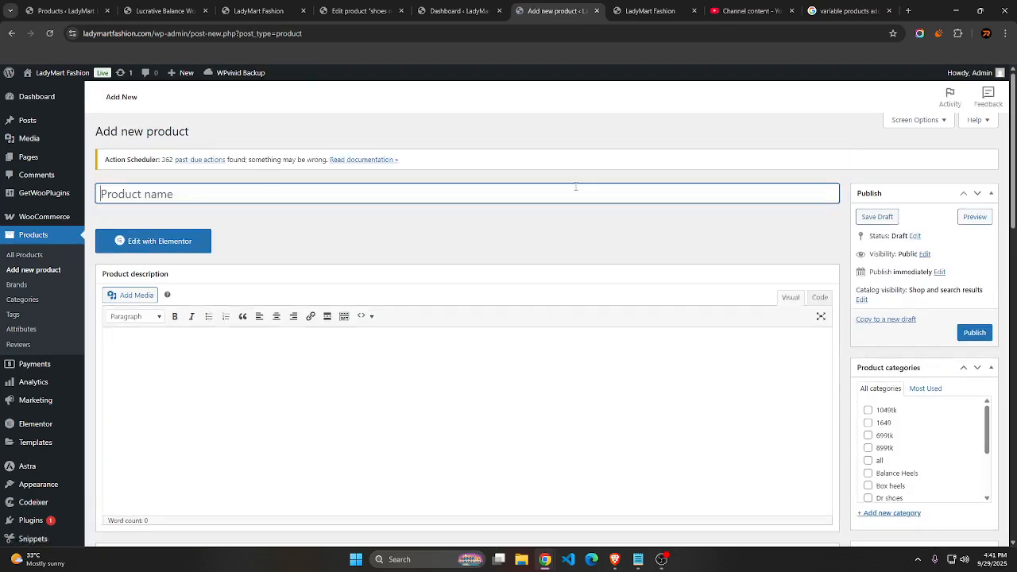
Copy the title "women shoes name -block-heel sandals /2 inch" from the Notepad notes into the new product's name
left_click(638, 559)
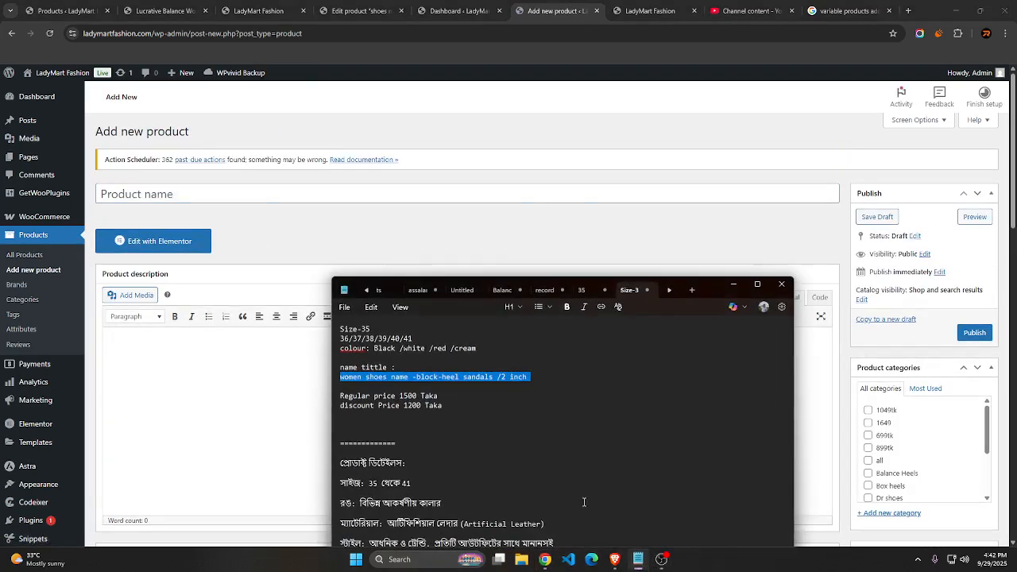
right_click(345, 383)
left_click(408, 203)
right_click(240, 197)
left_click(274, 329)
Insert the red Lady Mart Fashion shoe size chart from the media library into the product description
scroll(236, 202, "down", 2)
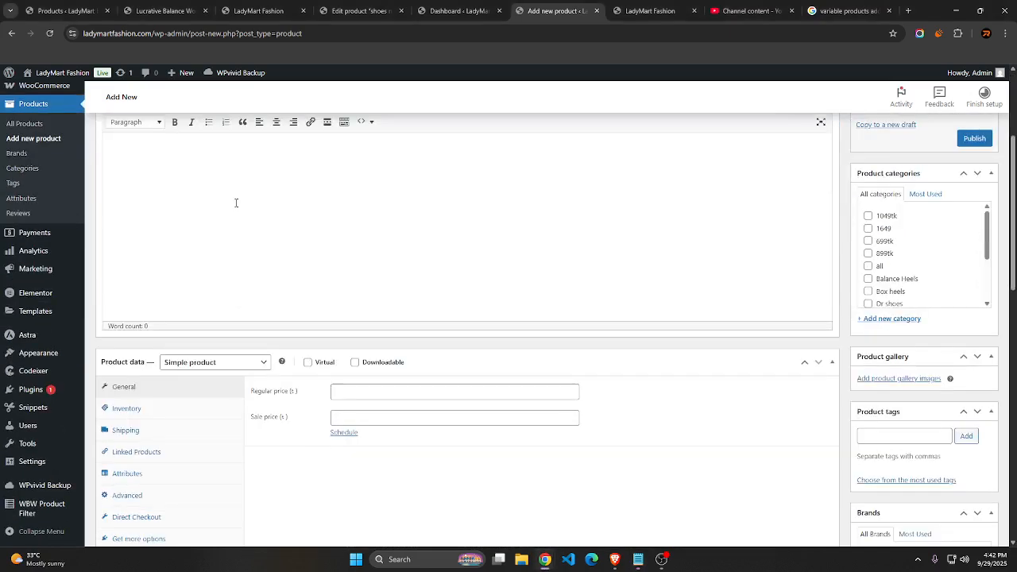
left_click(236, 203)
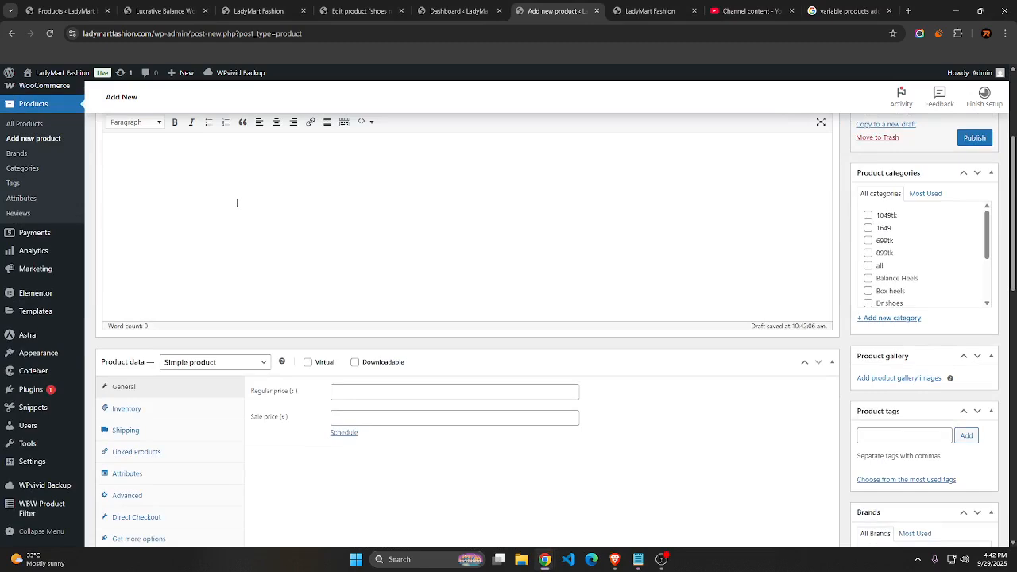
scroll(236, 203, "up", 3)
left_click(143, 296)
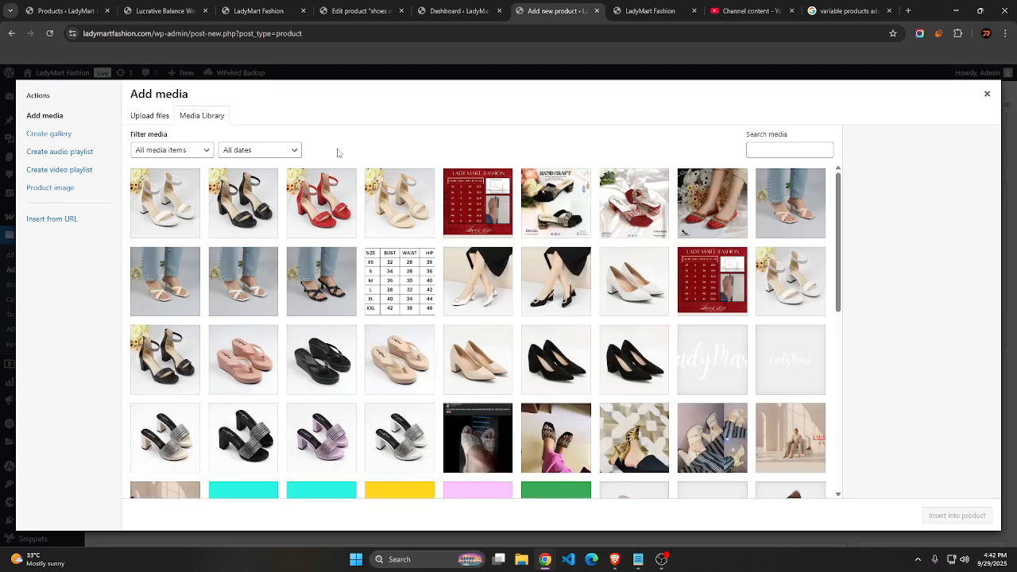
left_click(486, 207)
left_click(948, 518)
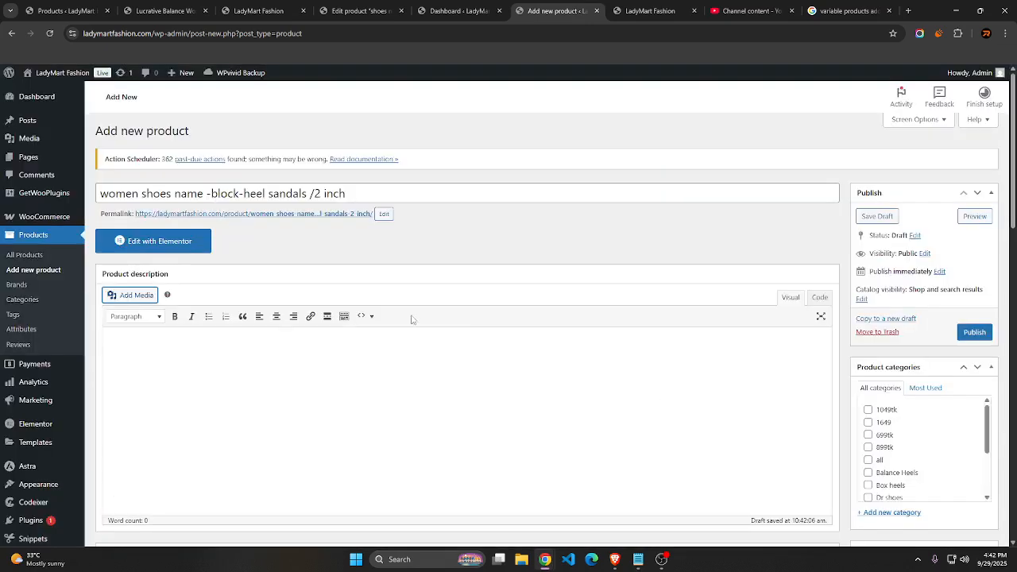
Enlarge the size chart image in the product description
scroll(411, 319, "down", 3)
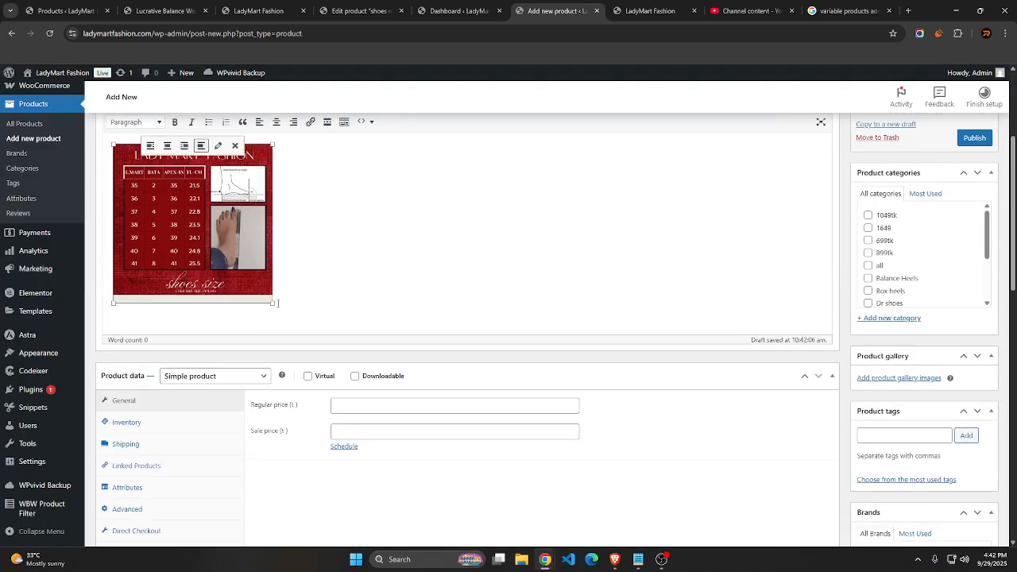
left_click_drag(271, 302, 315, 330)
left_click_drag(329, 341, 328, 358)
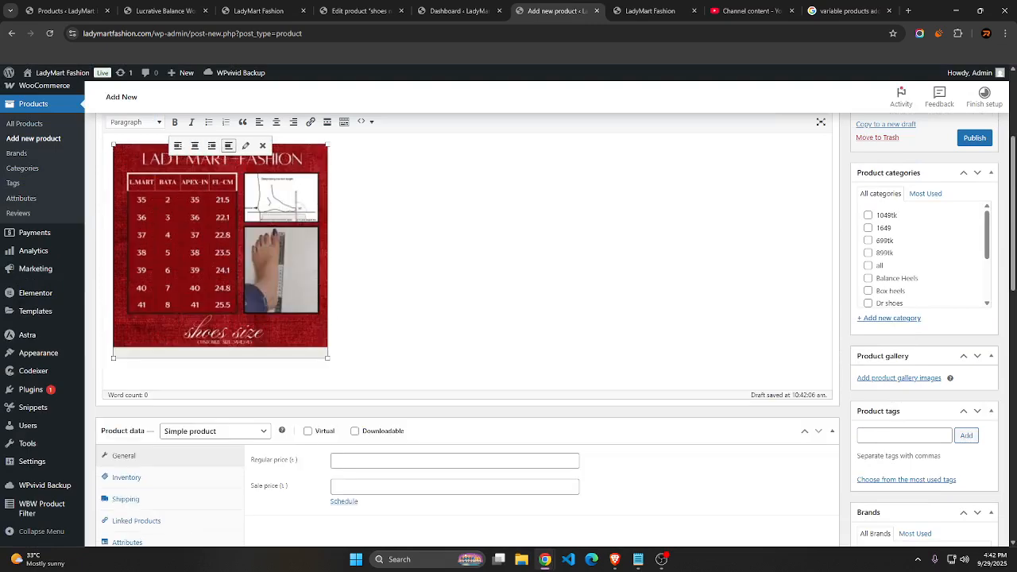
Copy the Bengali product details, through the Lady Mart Fashion line, from the Notepad notes into the description below the size chart
left_click(363, 350)
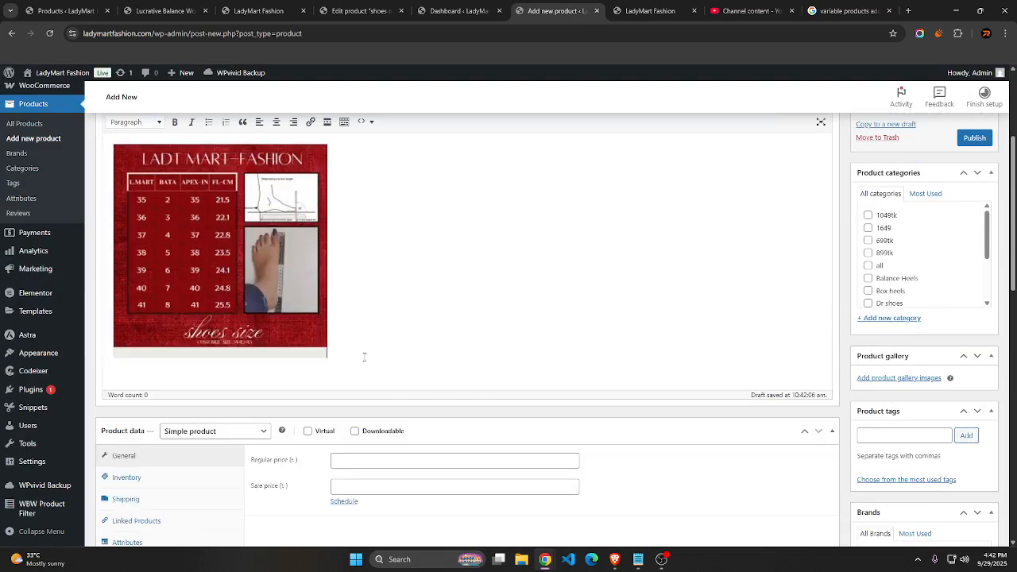
key("Return")
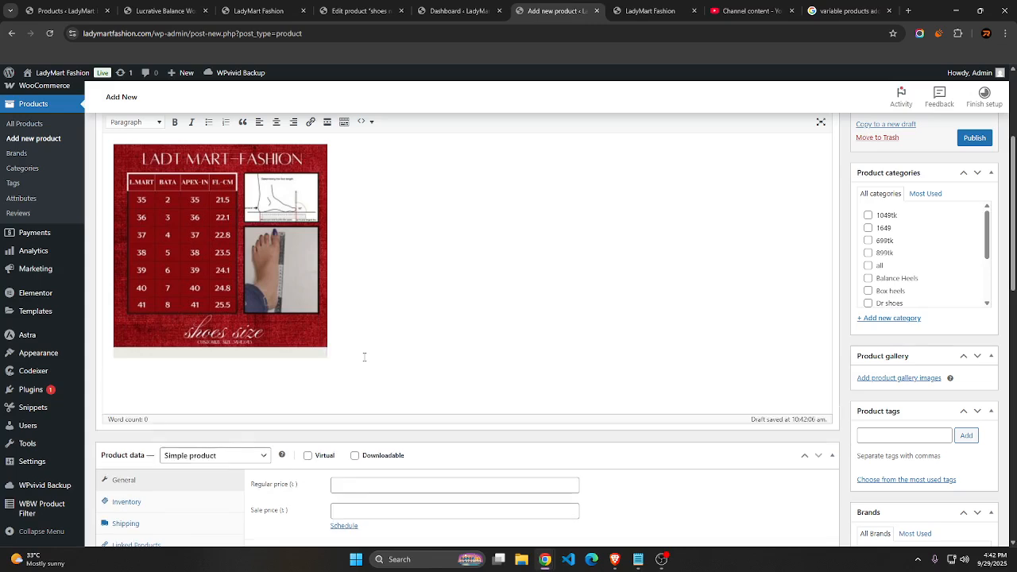
left_click(638, 559)
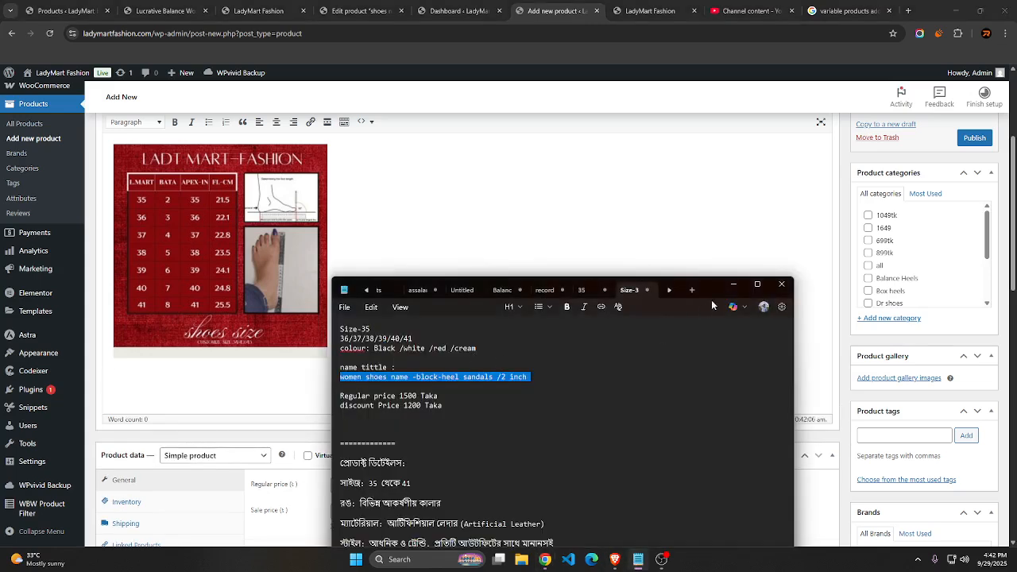
left_click_drag(705, 289, 746, 175)
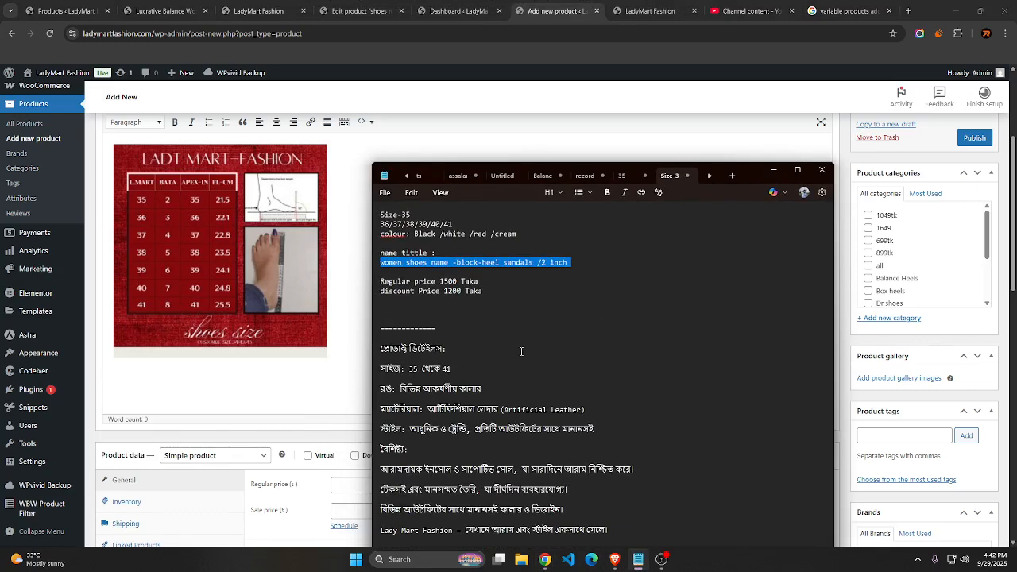
left_click_drag(383, 343, 616, 531)
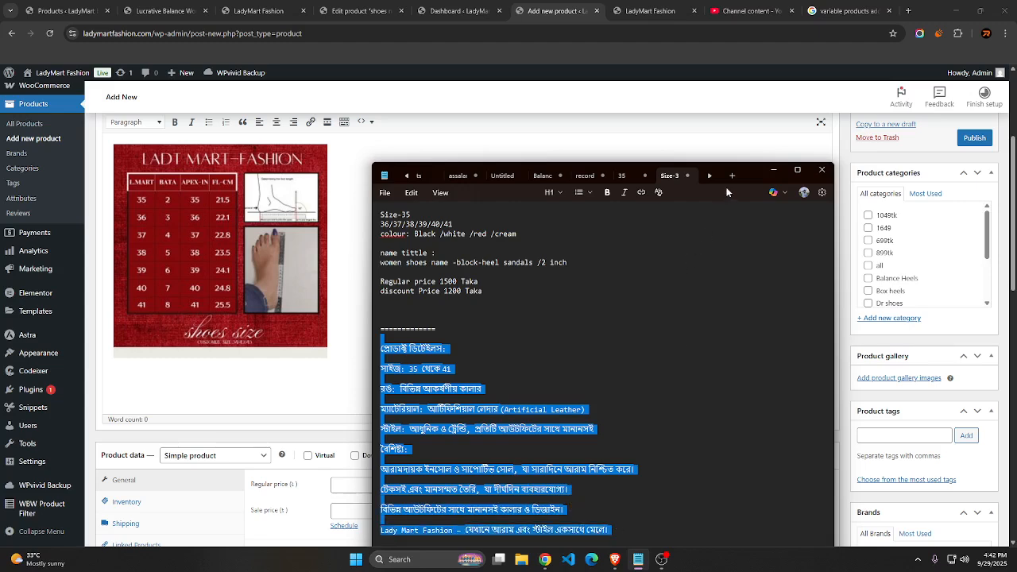
left_click_drag(743, 170, 769, 70)
right_click(576, 313)
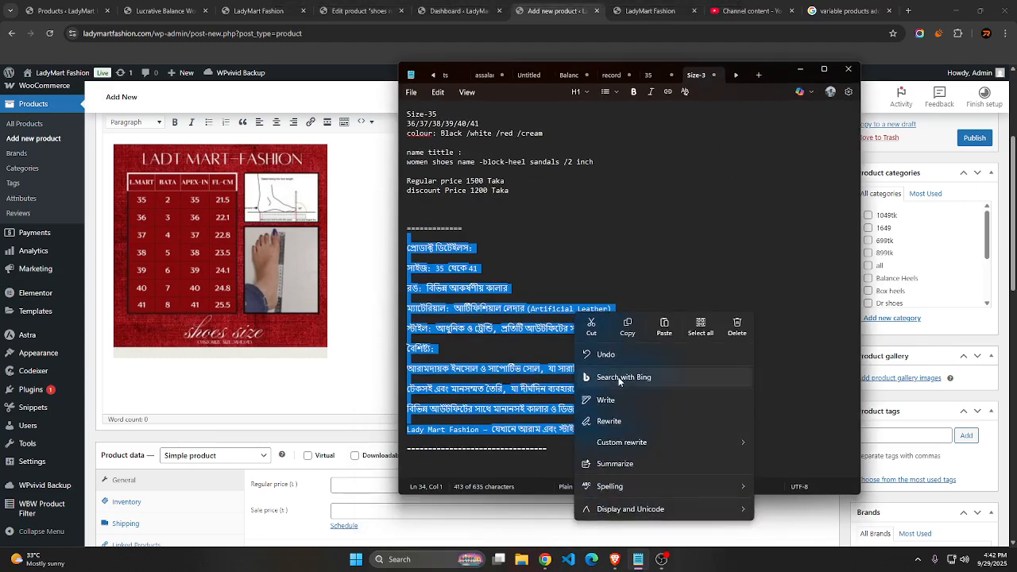
left_click(627, 325)
left_click(313, 388)
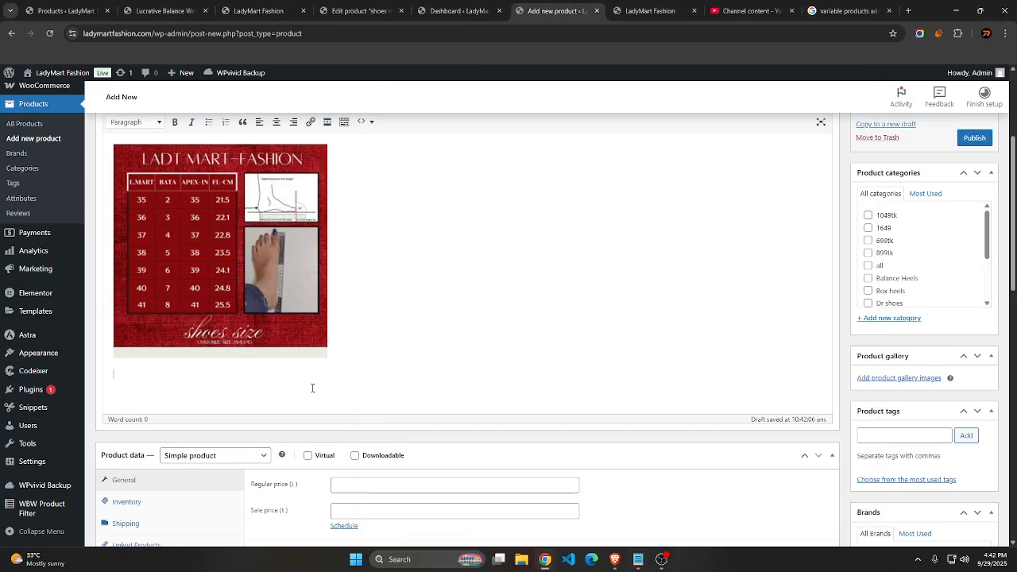
key("ctrl+v")
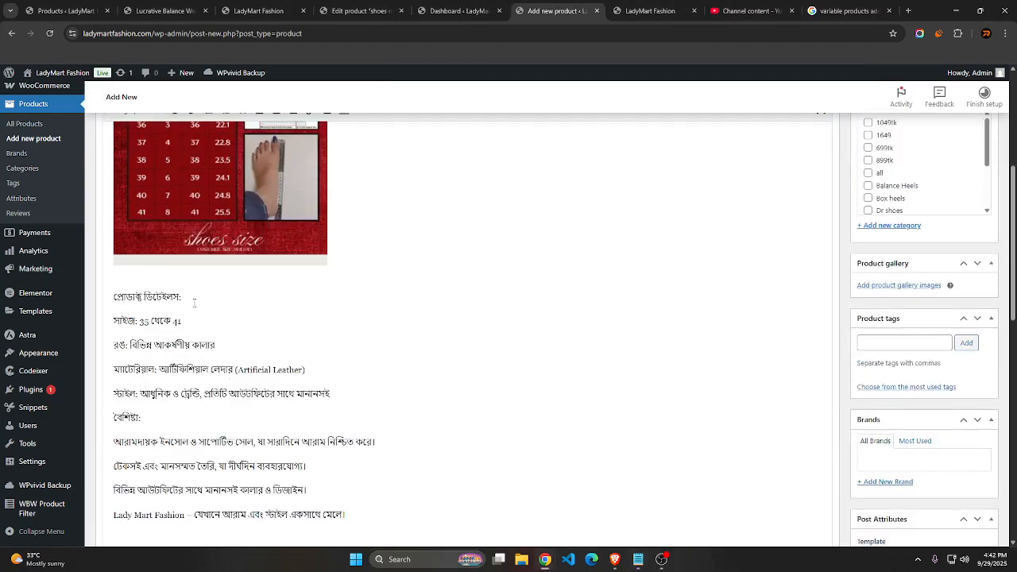
Make the Bengali size line "সাইজ: 35 থেকে 41" in the product description bold
left_click_drag(191, 302, 114, 303)
left_click(115, 305)
left_click_drag(181, 321, 113, 322)
scroll(189, 315, "up", 4)
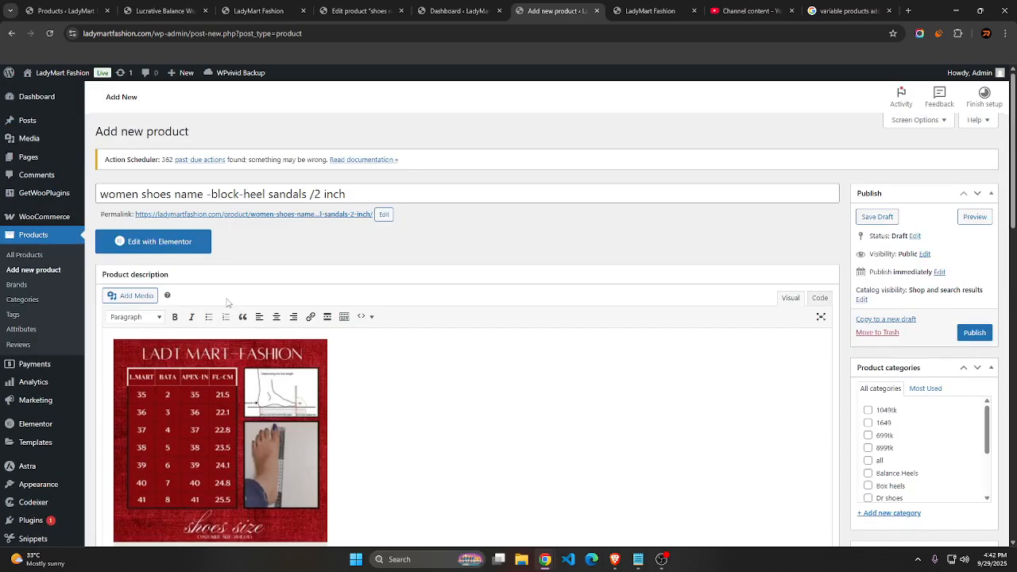
left_click(175, 316)
Change the product type in the product data from a simple product to Variable product
scroll(409, 263, "down", 10)
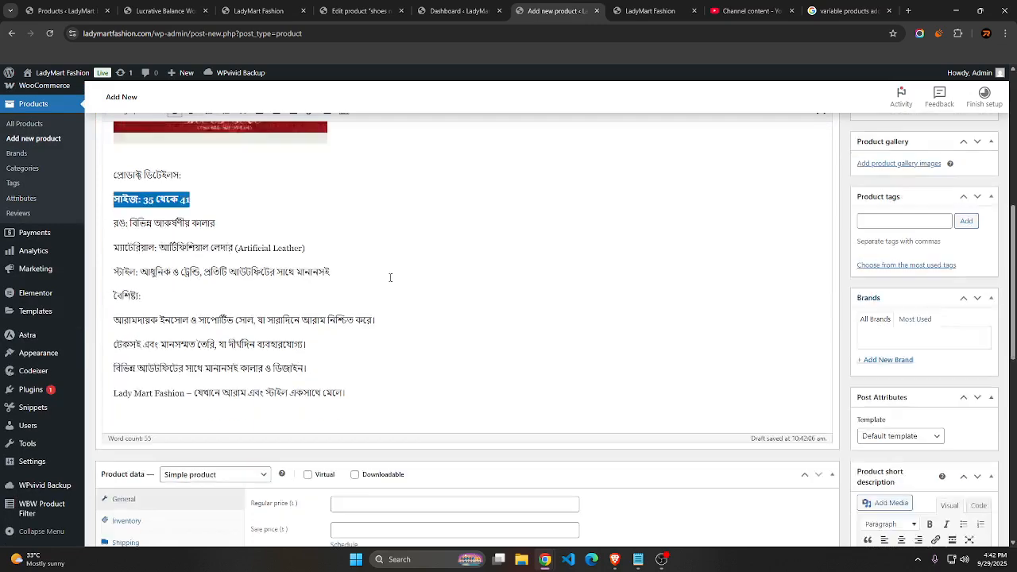
left_click(210, 303)
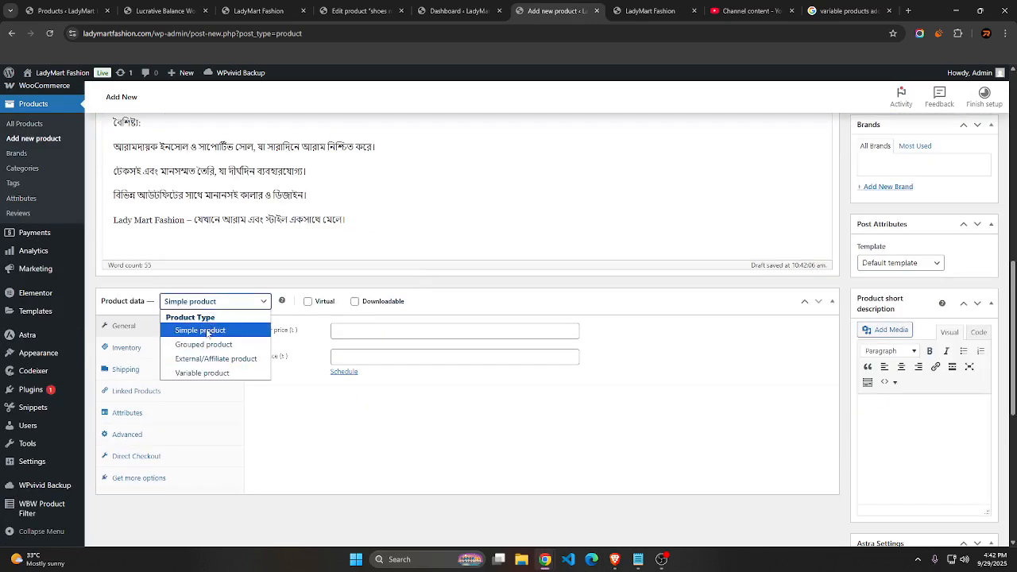
left_click(205, 305)
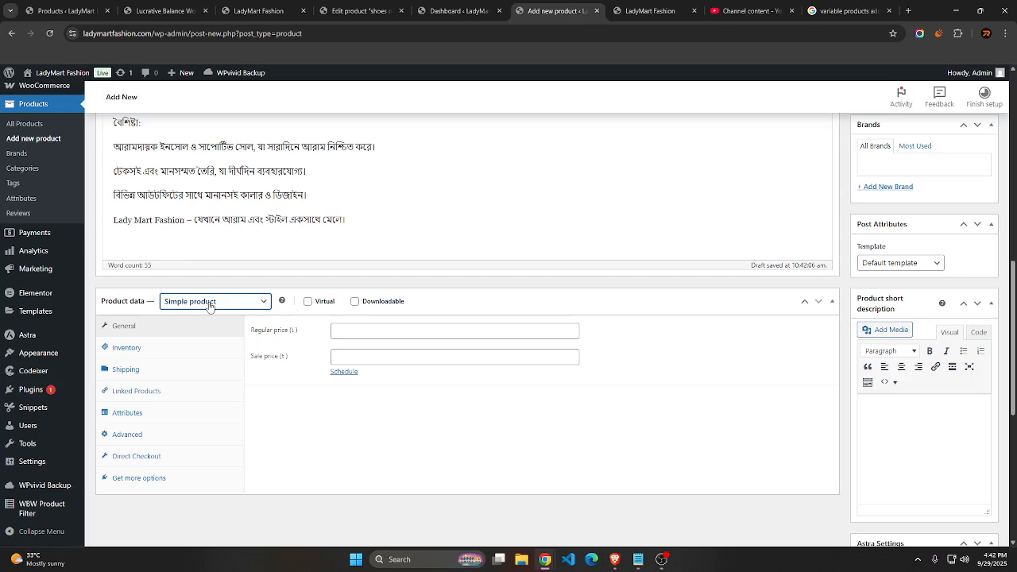
left_click(210, 304)
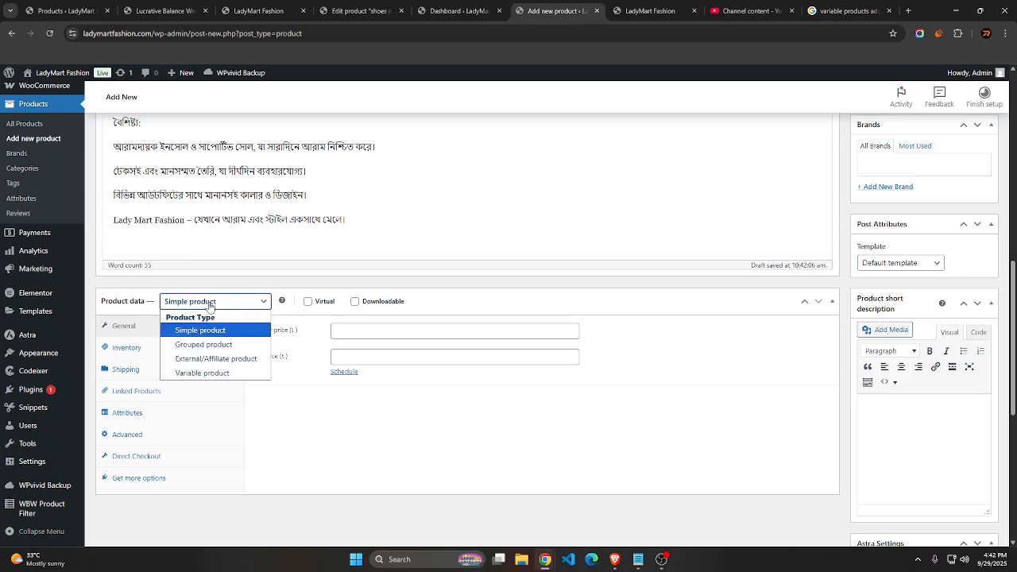
left_click(209, 373)
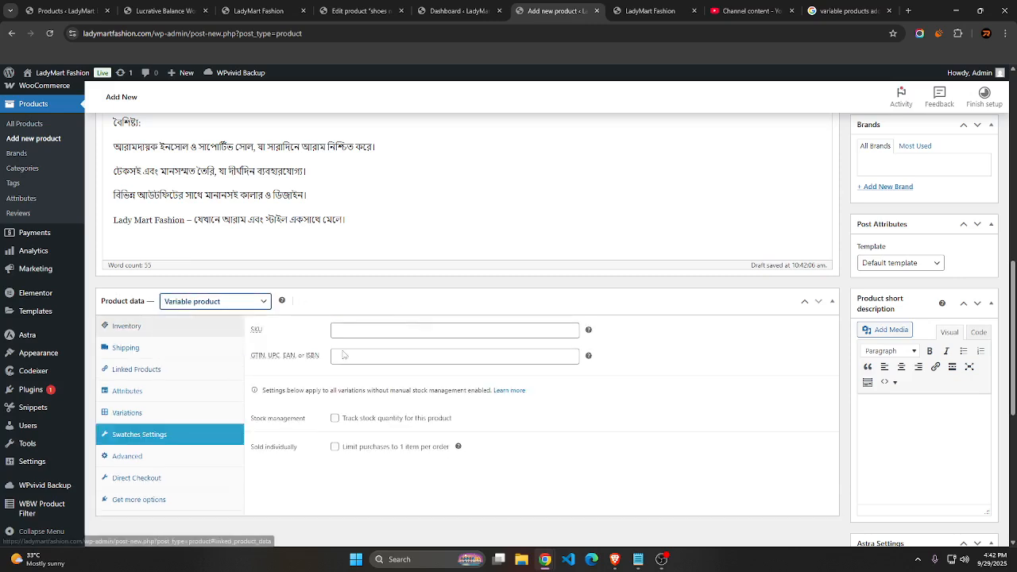
left_click(398, 332)
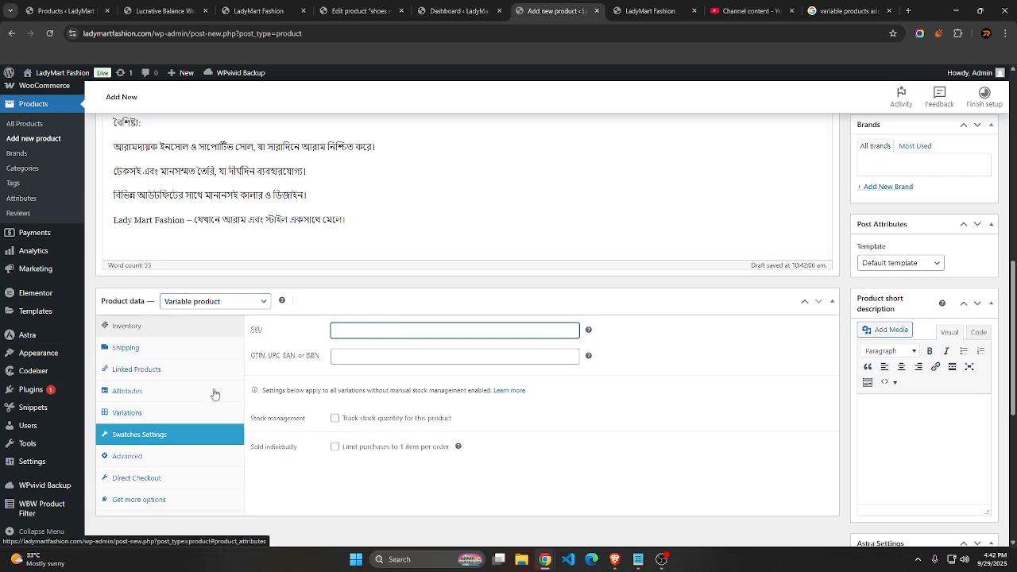
Check the Notepad product notes and assign the product to the Box heels category
scroll(215, 390, "up", 5)
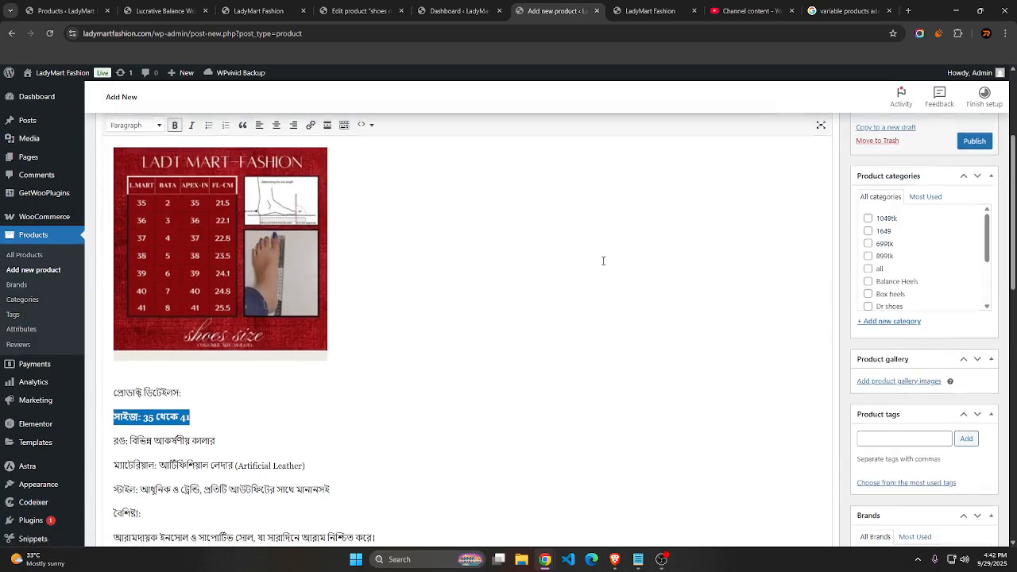
scroll(602, 261, "up", 3)
left_click(635, 565)
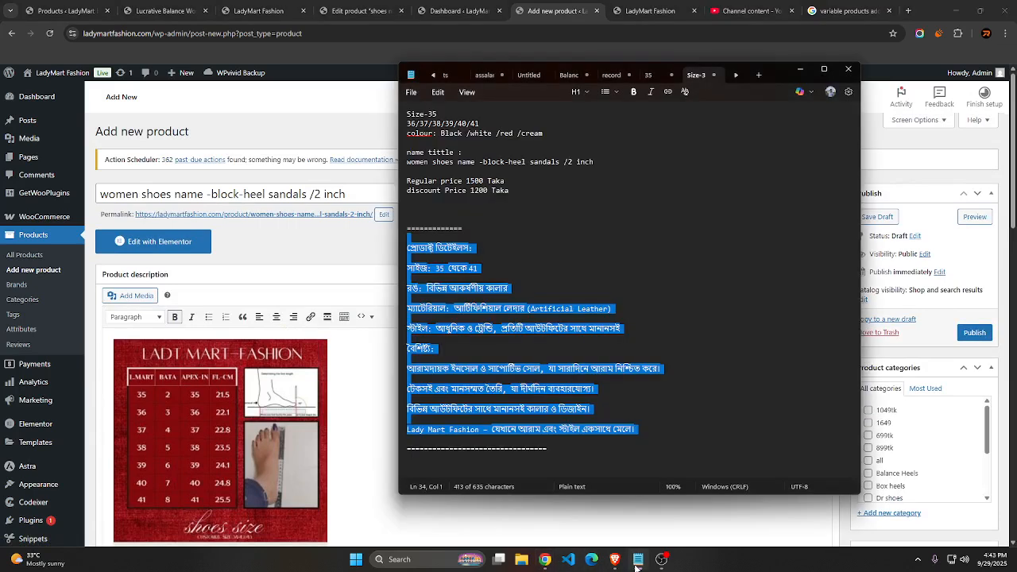
mouse_move(650, 564)
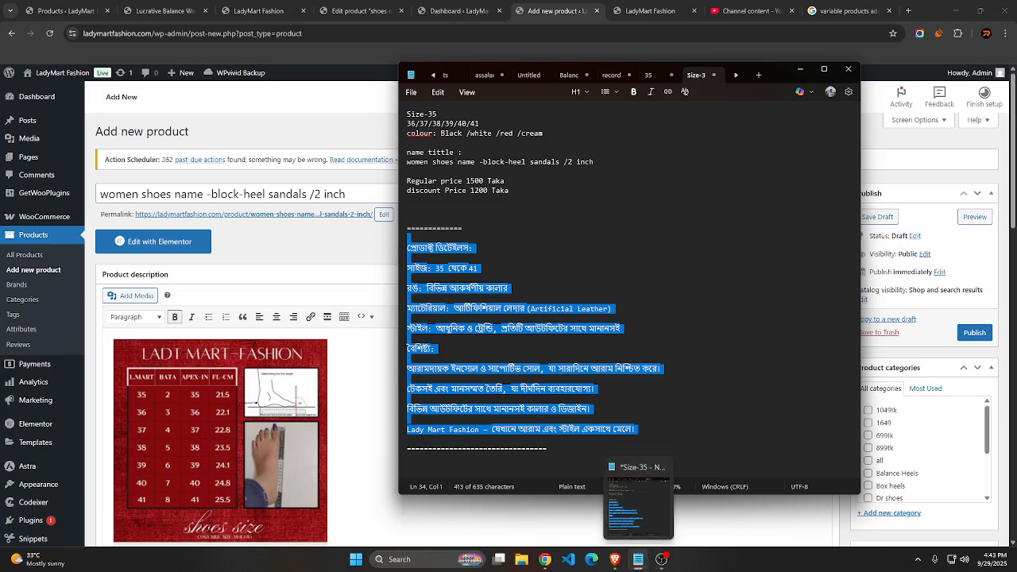
left_click(638, 560)
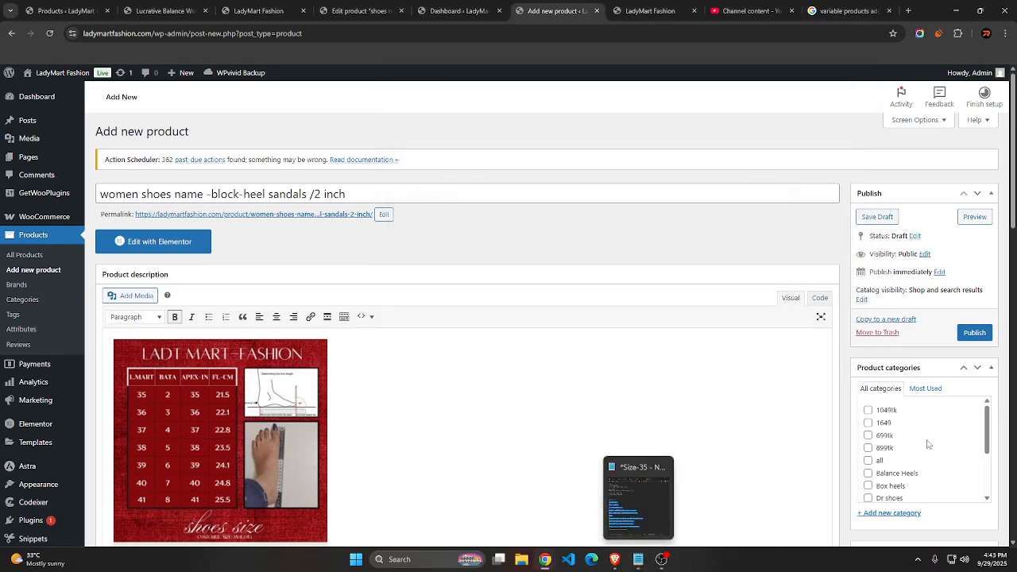
left_click(891, 487)
Set the red block-heel sandals photo from the media library as the product image
scroll(898, 445, "down", 8)
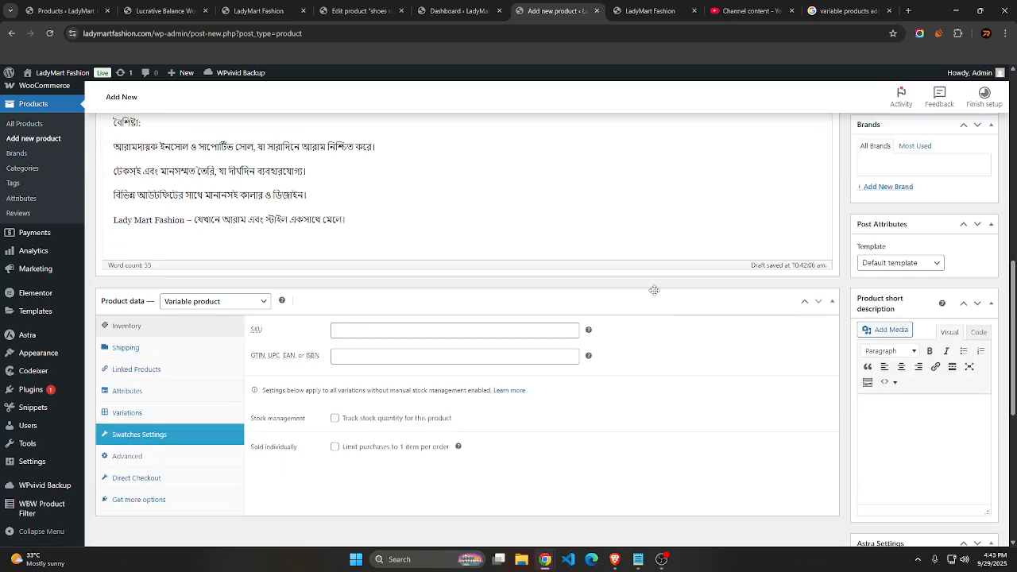
scroll(904, 374, "up", 8)
scroll(904, 374, "down", 15)
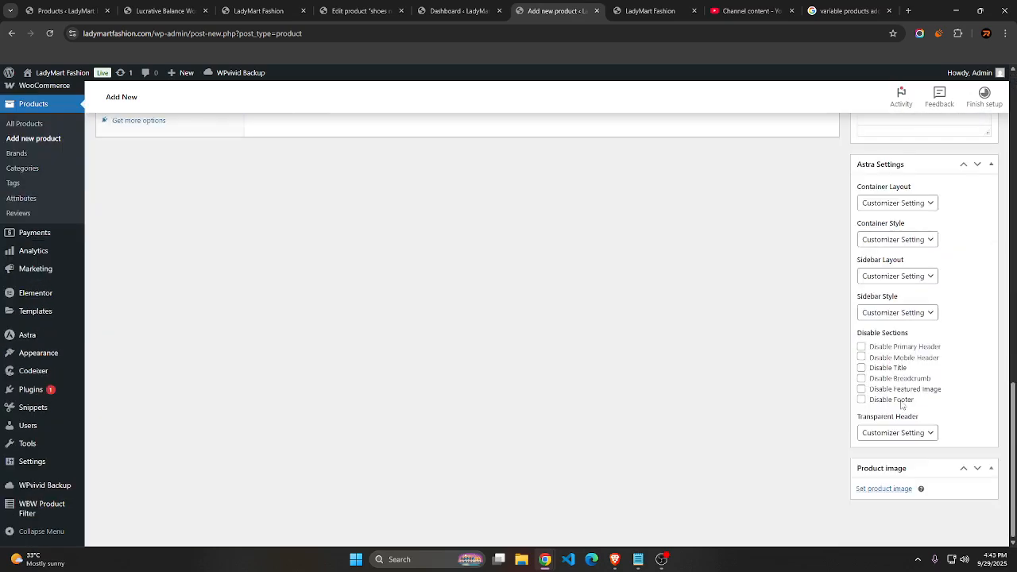
left_click(874, 489)
left_click(228, 203)
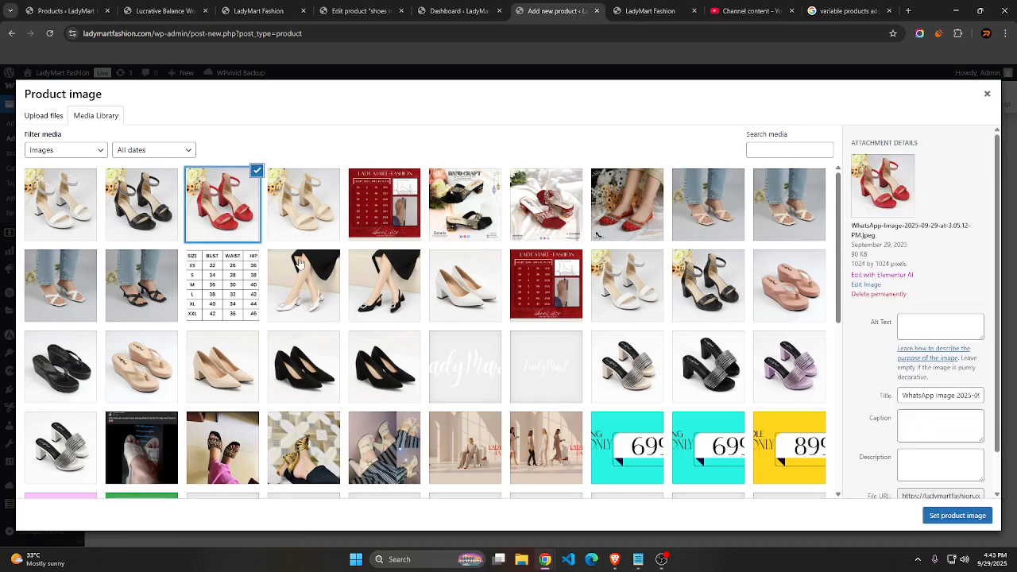
left_click(957, 515)
Add the white and the black block-heel sandals photos from the media library to the product gallery
scroll(895, 429, "up", 10)
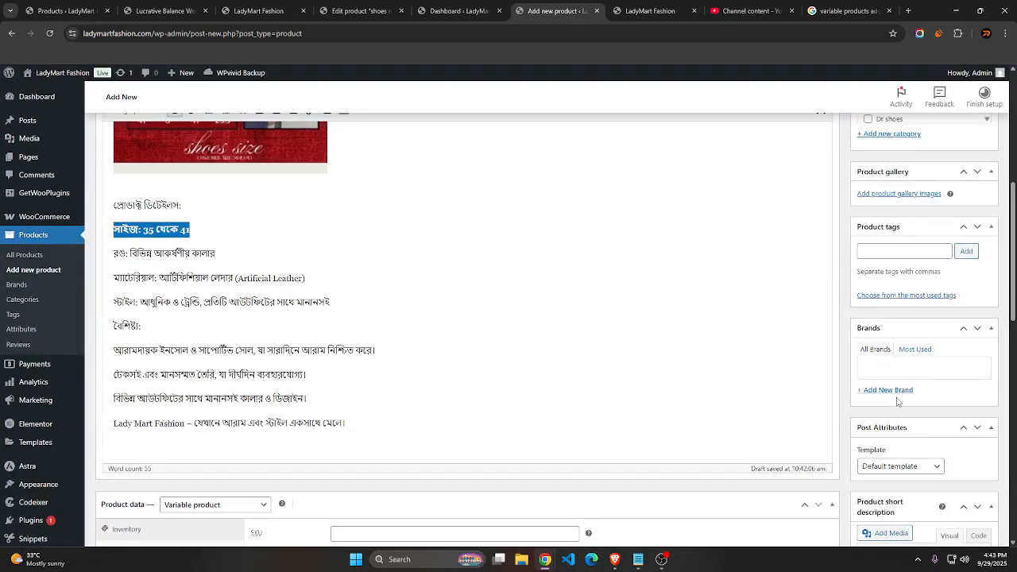
scroll(898, 389, "up", 3)
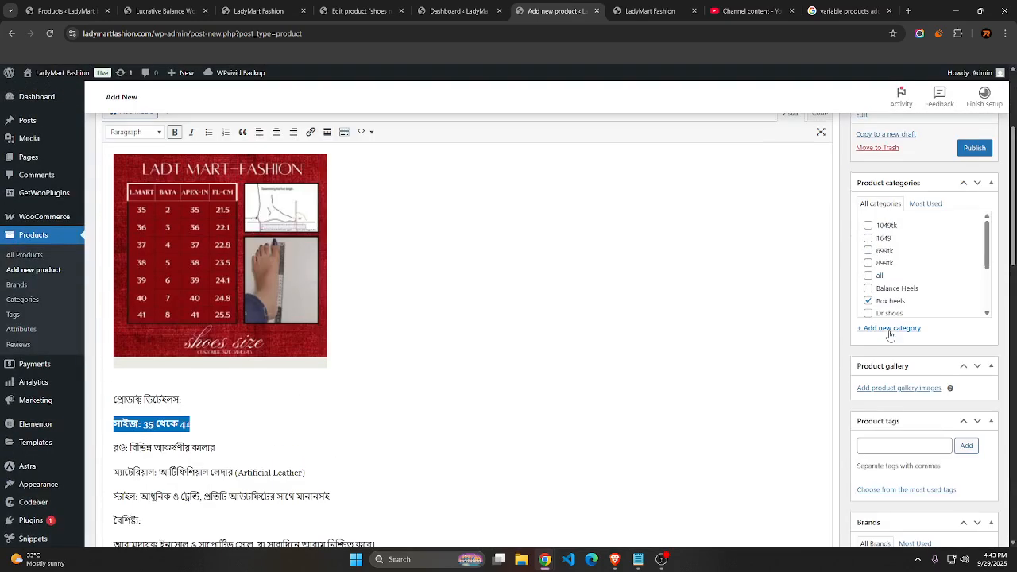
left_click(892, 387)
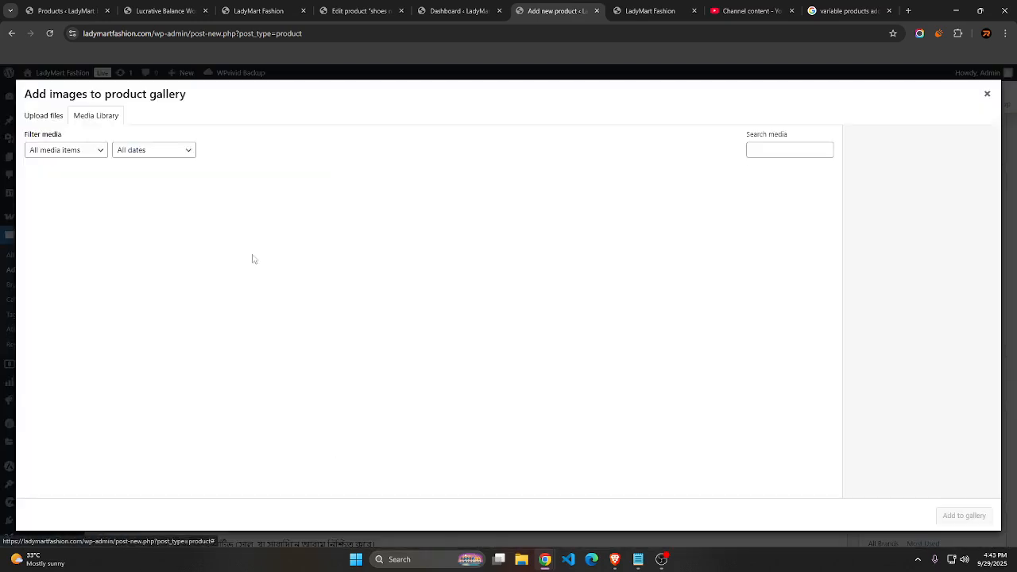
left_click(91, 211)
left_click(964, 515)
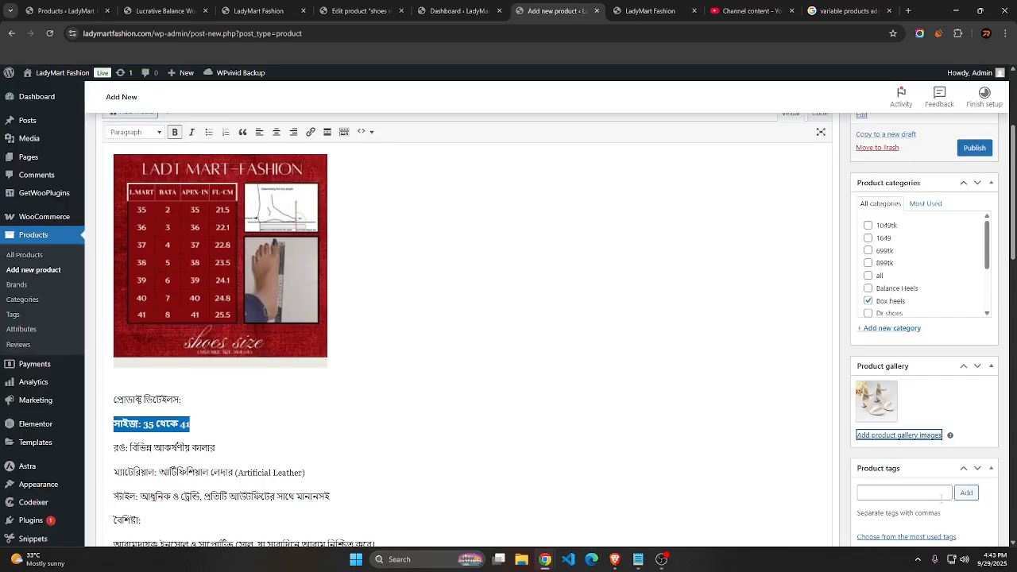
left_click(905, 438)
left_click(152, 196)
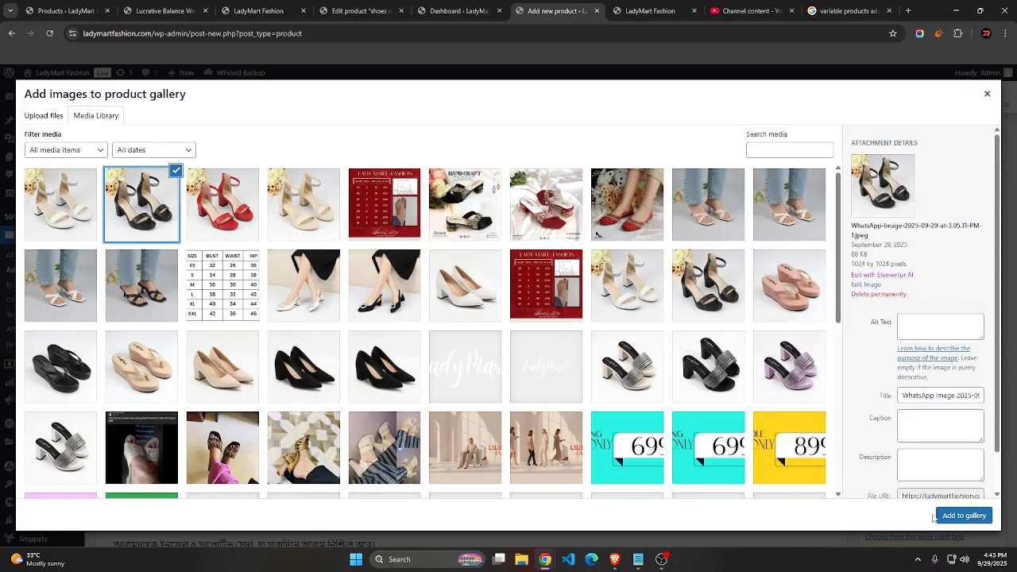
left_click(963, 515)
Add the red and the cream block-heel sandals photos from the media library to the product gallery
left_click(914, 437)
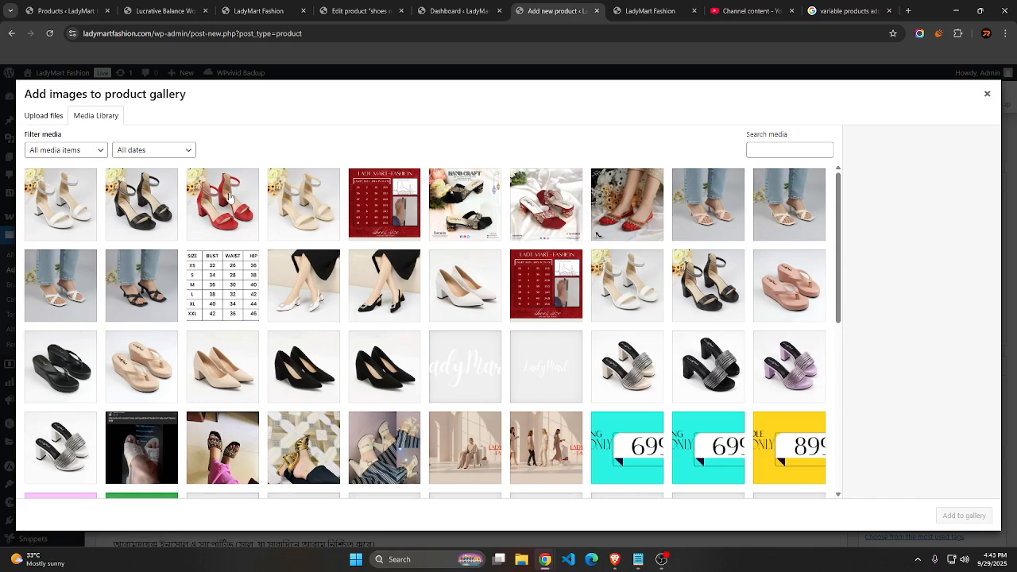
left_click(232, 203)
left_click(962, 516)
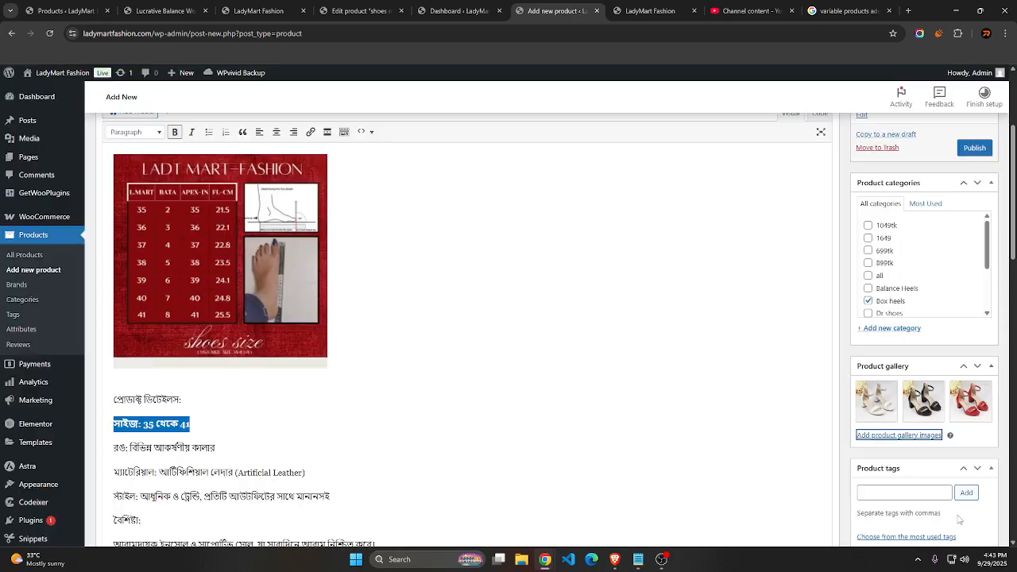
left_click(905, 436)
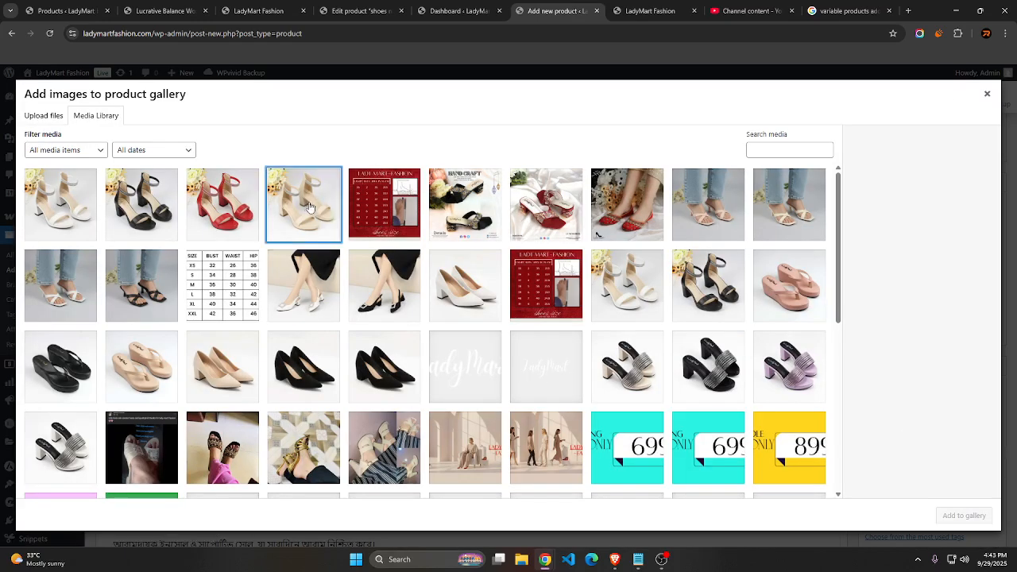
left_click(308, 208)
left_click(964, 516)
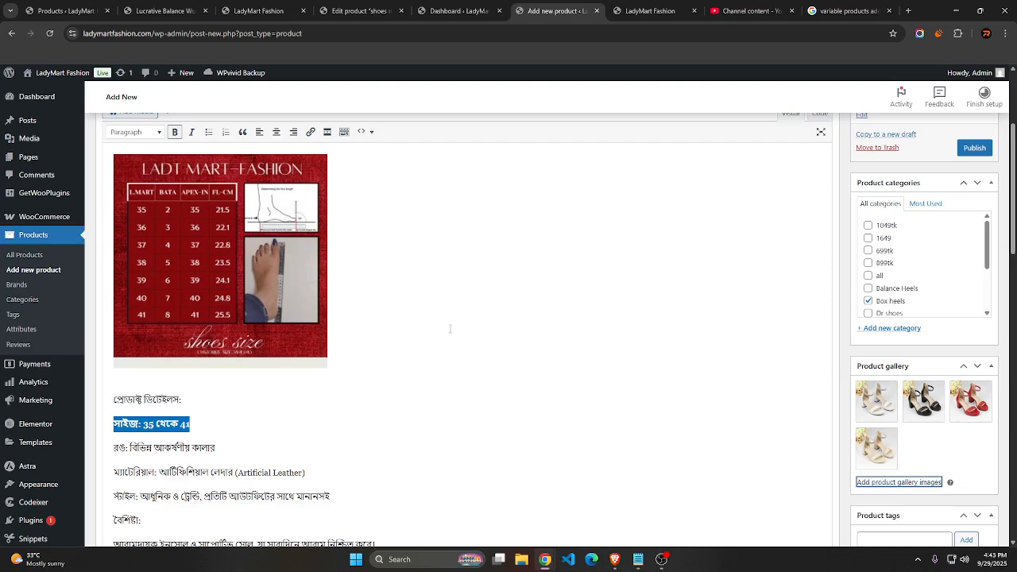
Add the existing Size attribute to the variable product's attributes
scroll(450, 328, "down", 5)
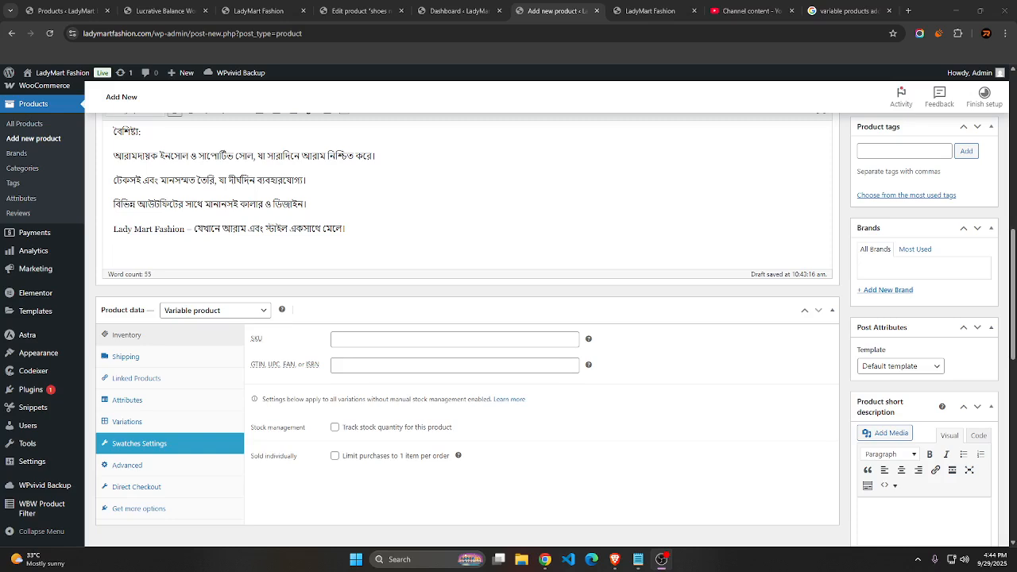
scroll(173, 329, "down", 3)
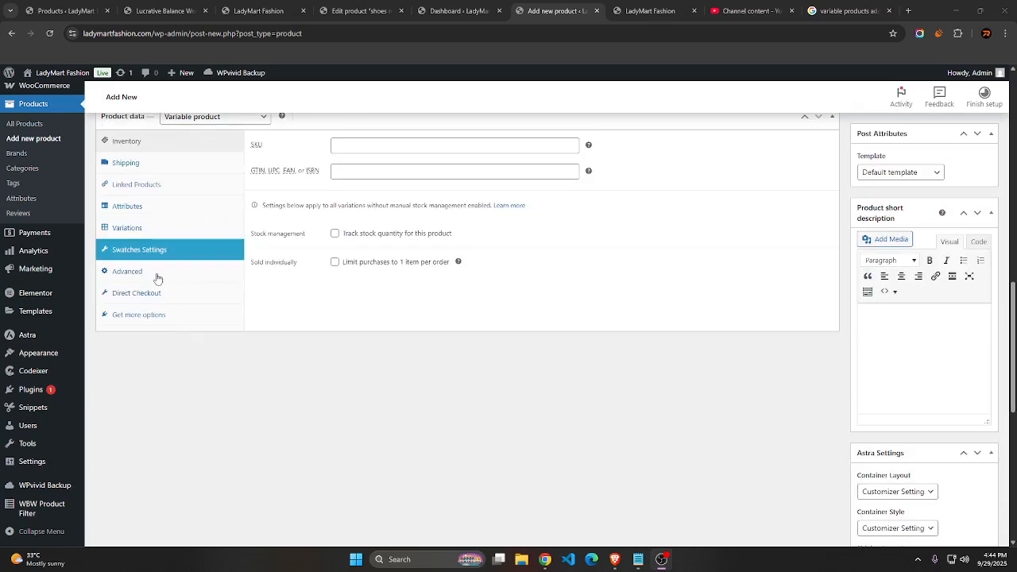
left_click(131, 206)
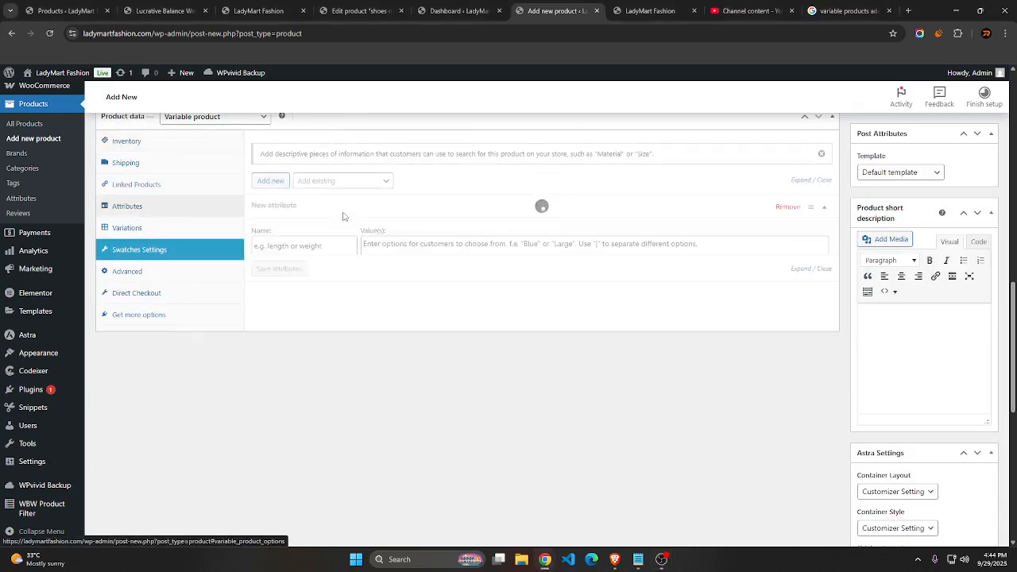
left_click(309, 184)
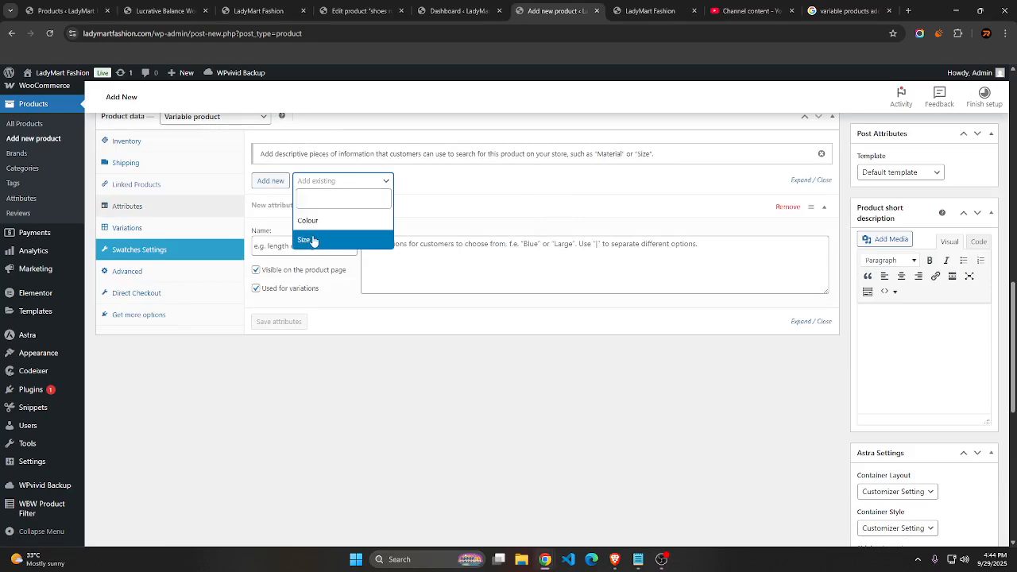
left_click(313, 240)
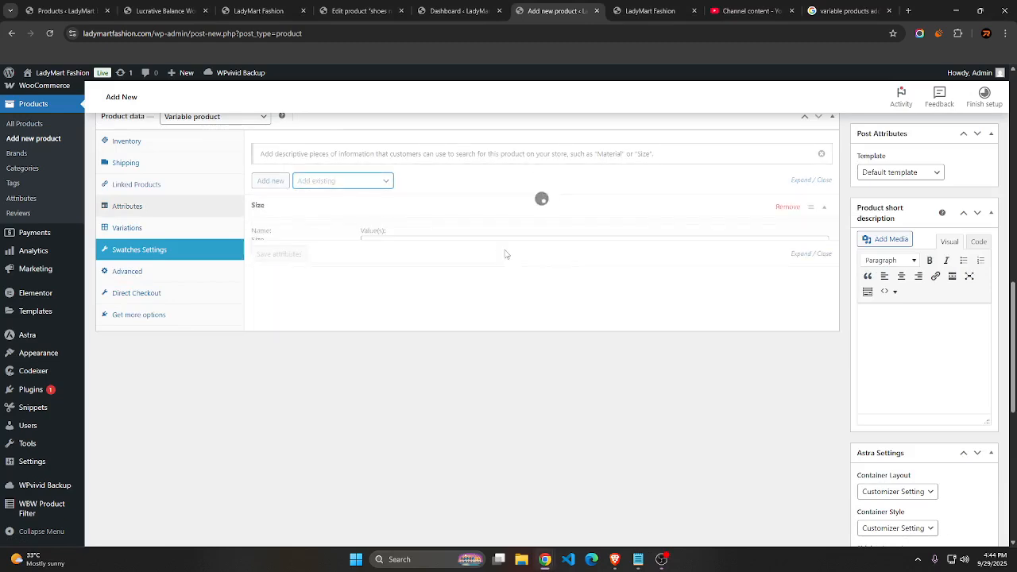
Check the sizes in the notes and select 36, 37, 38 and 39 as values of the Size attribute
left_click(637, 562)
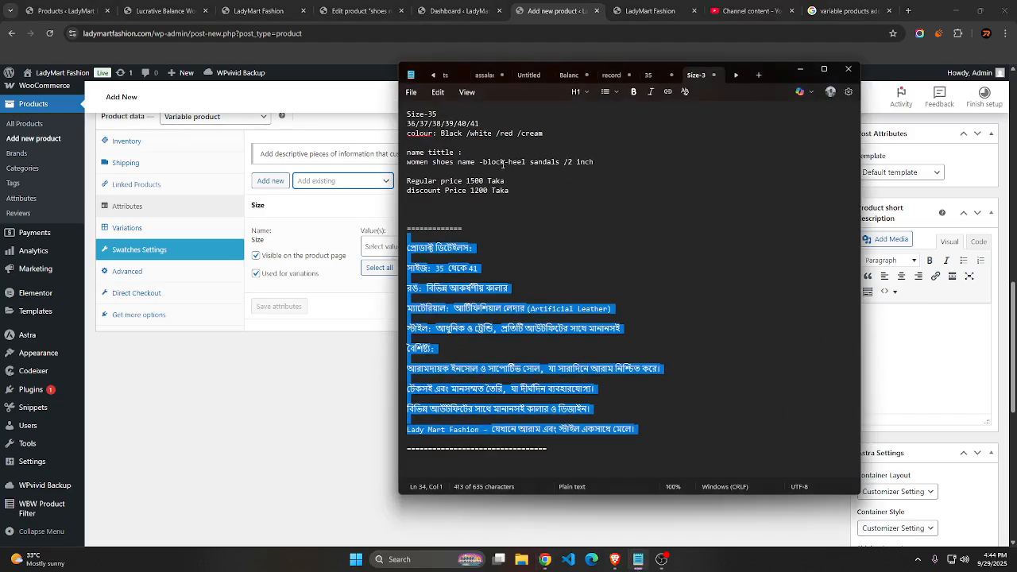
left_click(493, 134)
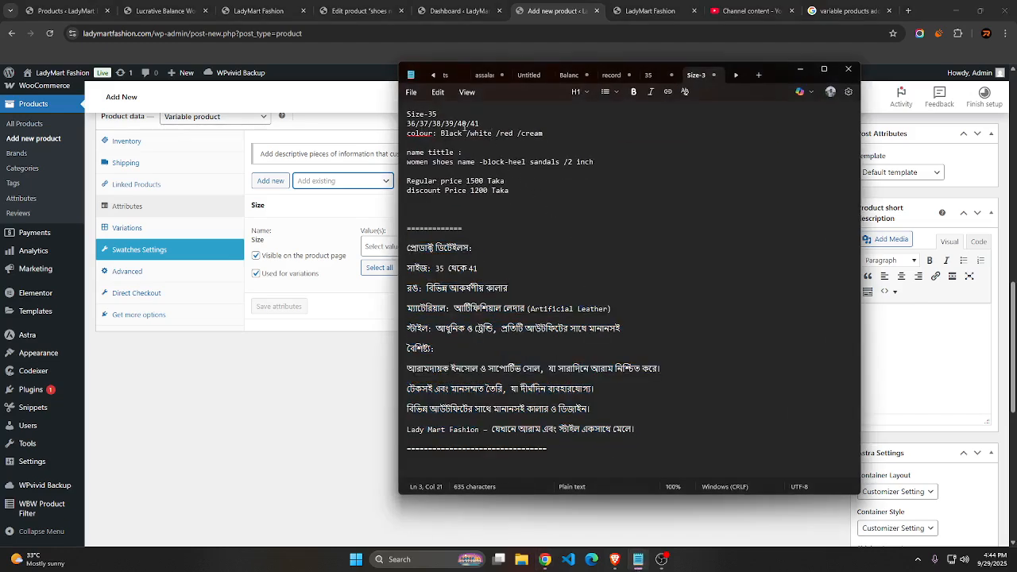
left_click(378, 252)
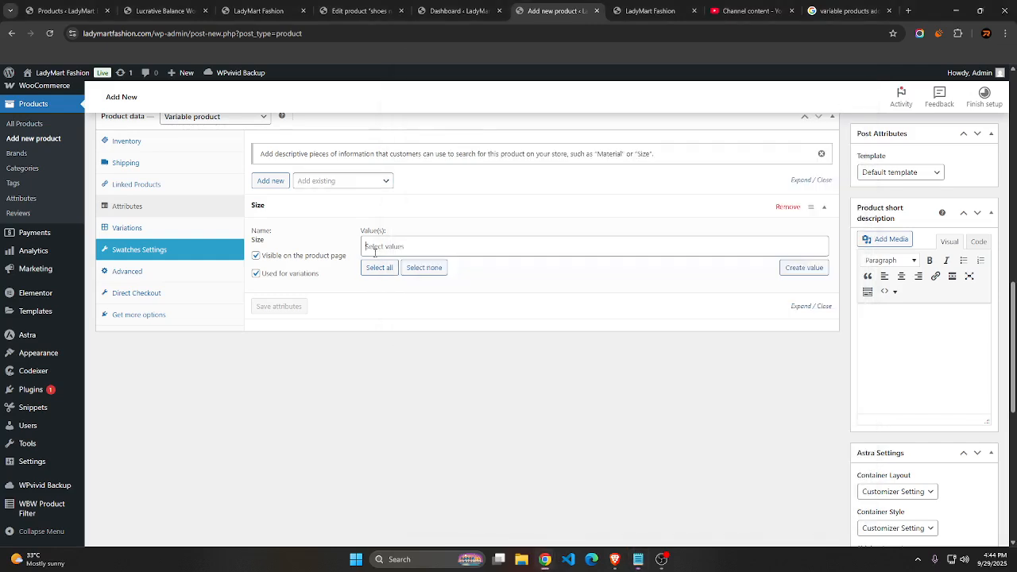
left_click(378, 305)
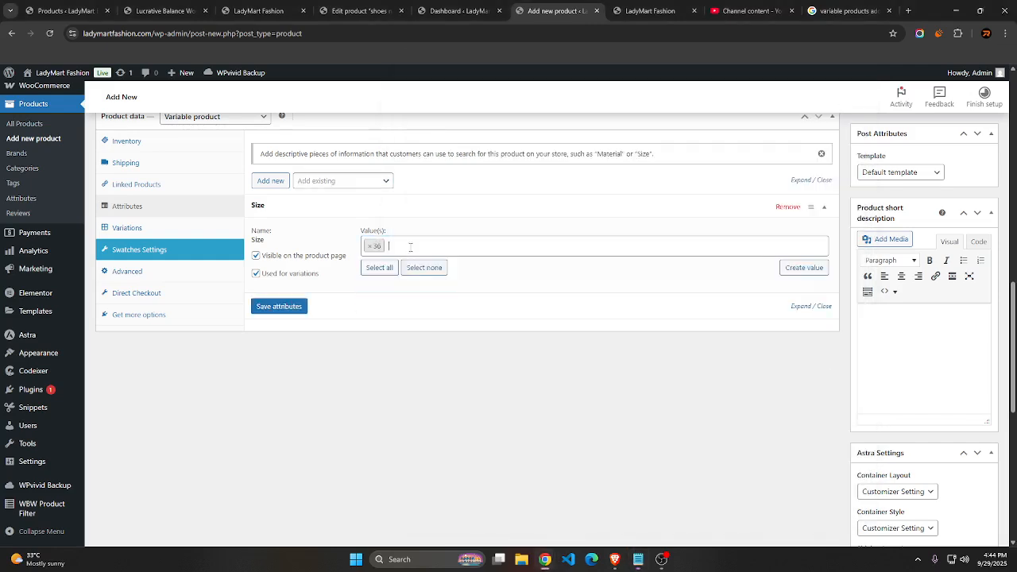
left_click(397, 325)
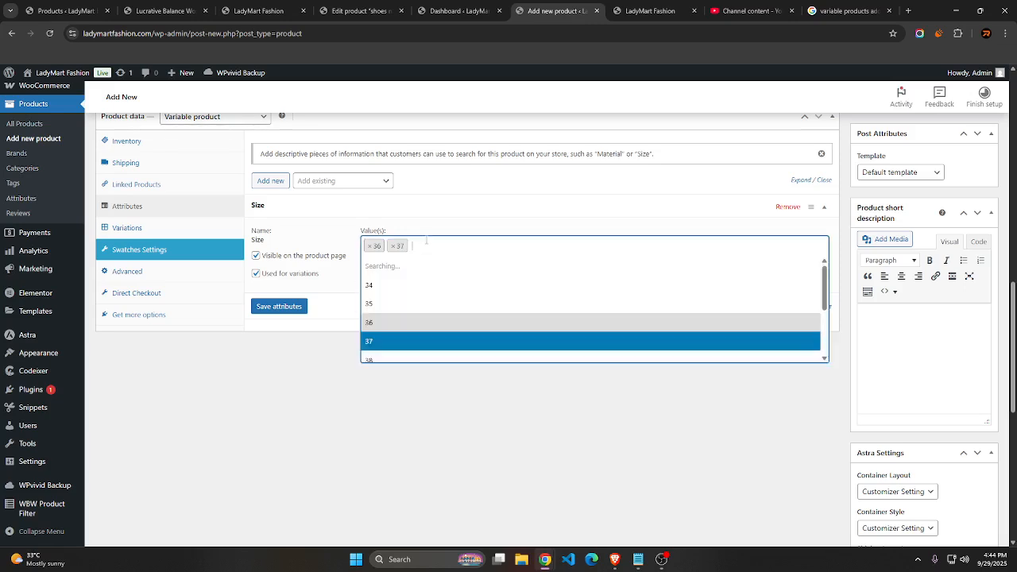
left_click(409, 341)
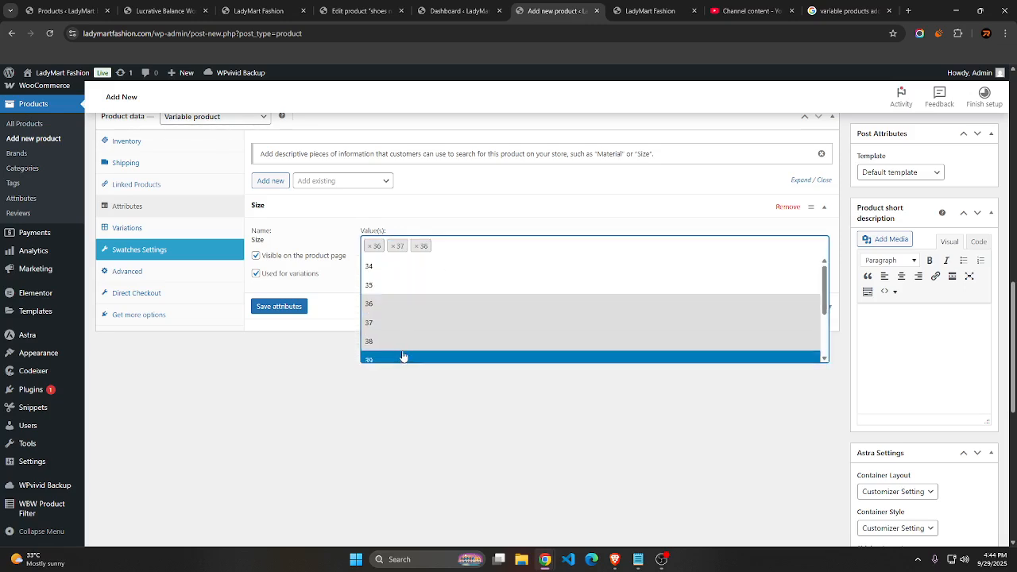
left_click(402, 357)
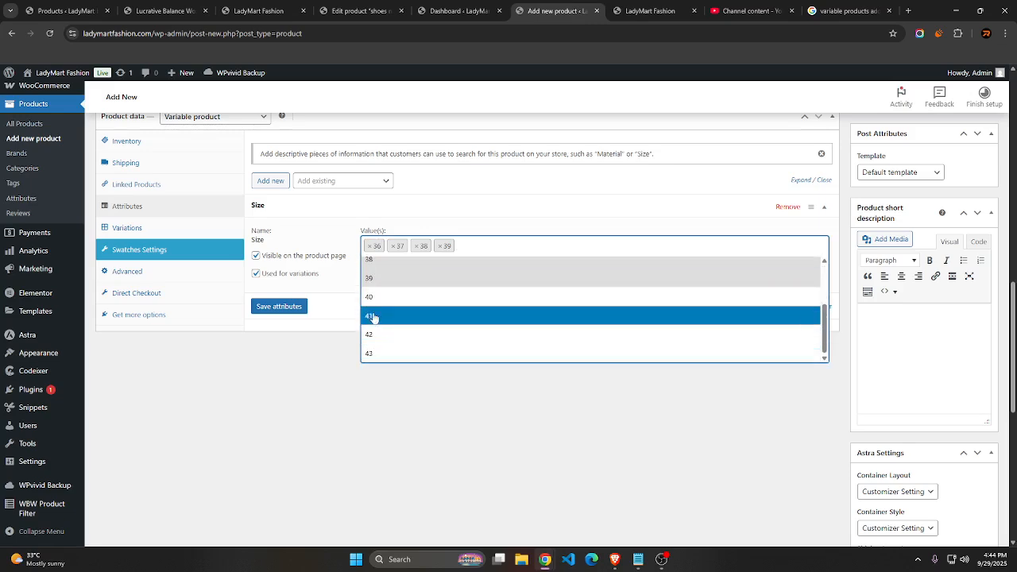
Add 40 and 41 to the Size attribute's values, check them against the notes and save the attributes
left_click(411, 294)
left_click(490, 247)
left_click(420, 326)
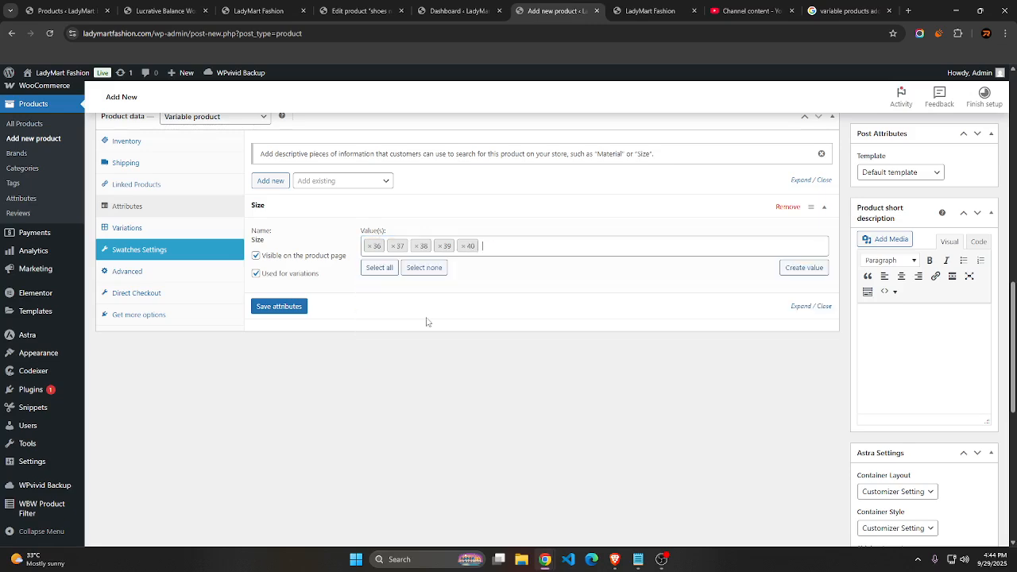
left_click(488, 247)
scroll(397, 356, "down", 2)
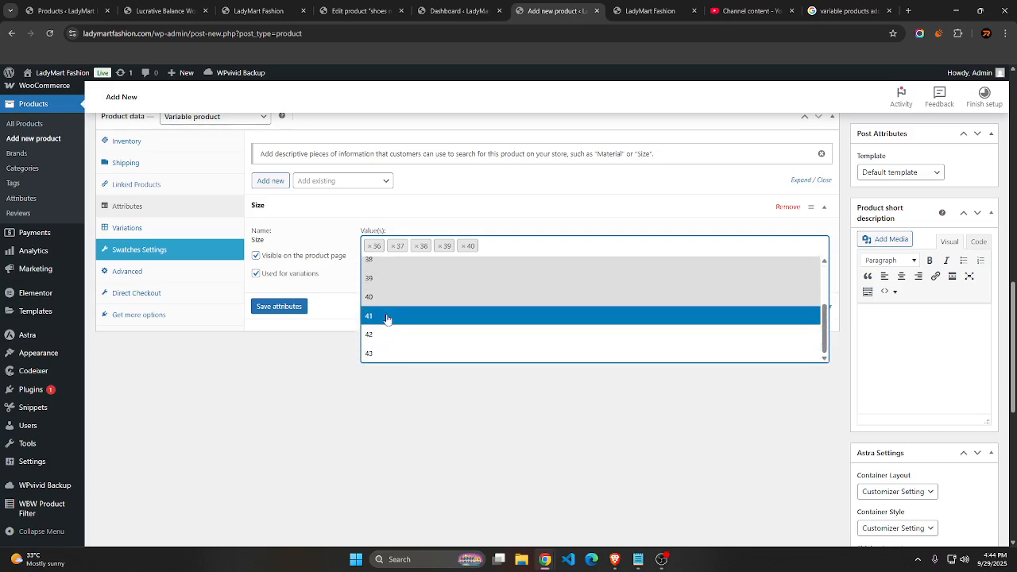
left_click(389, 320)
left_click(638, 559)
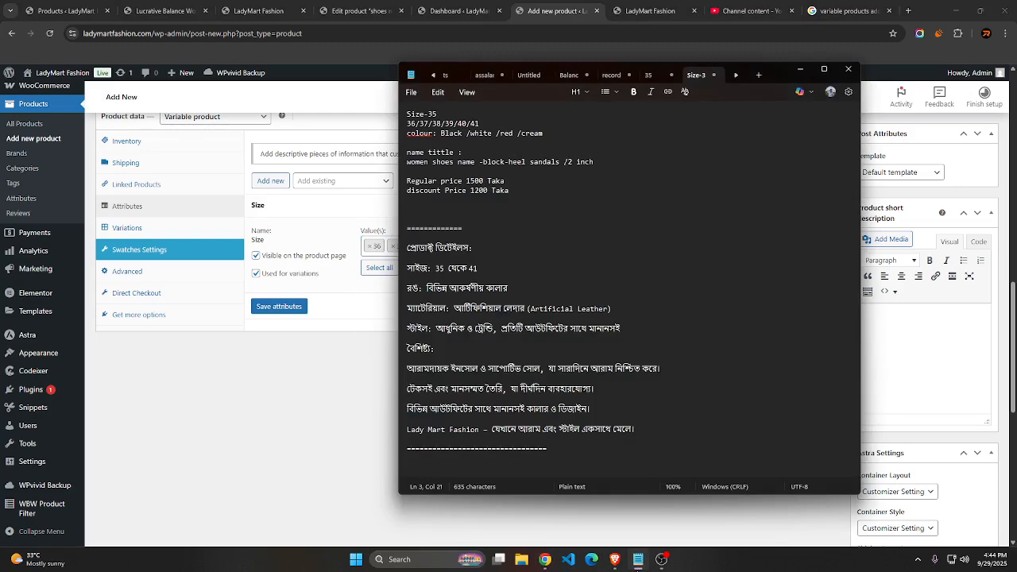
left_click(638, 560)
left_click(278, 307)
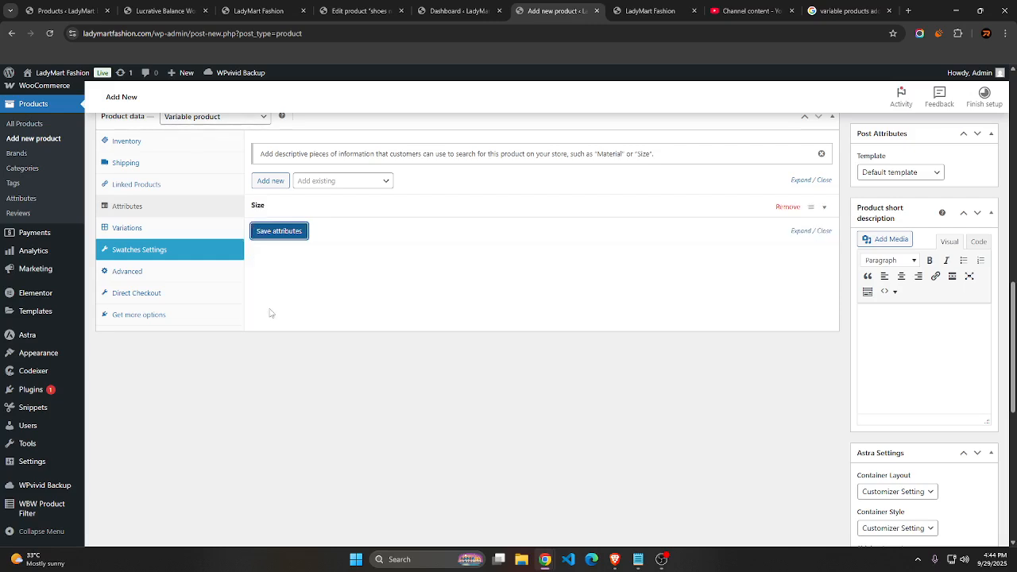
Add the existing Colour attribute to the product and check the listed colours in the notes
left_click(322, 181)
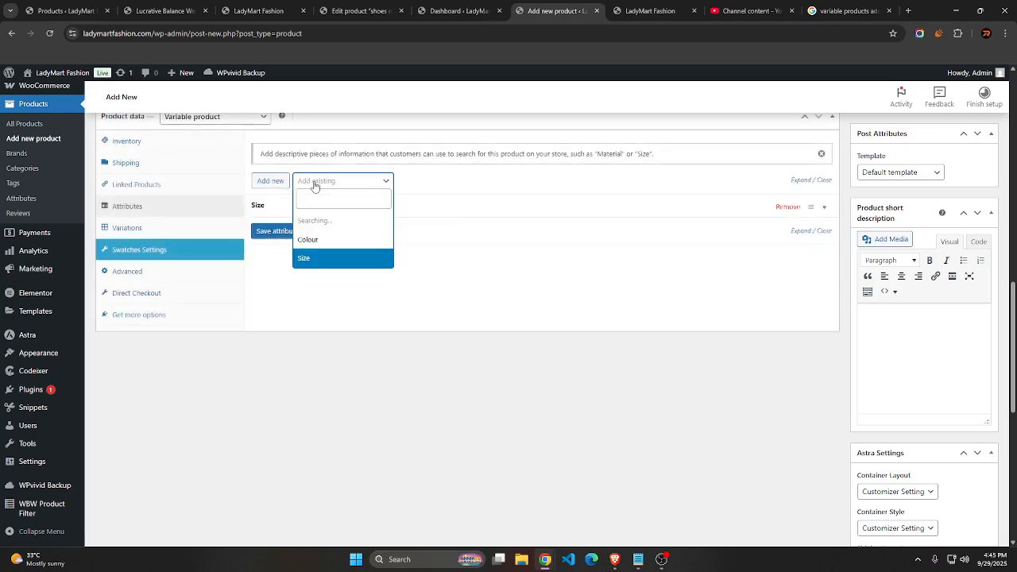
left_click(316, 222)
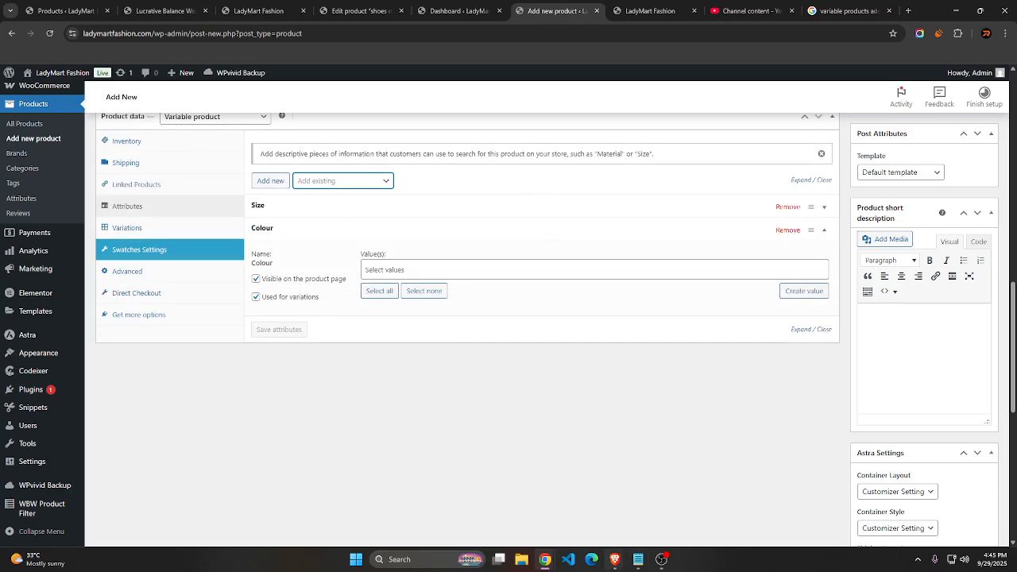
left_click(638, 560)
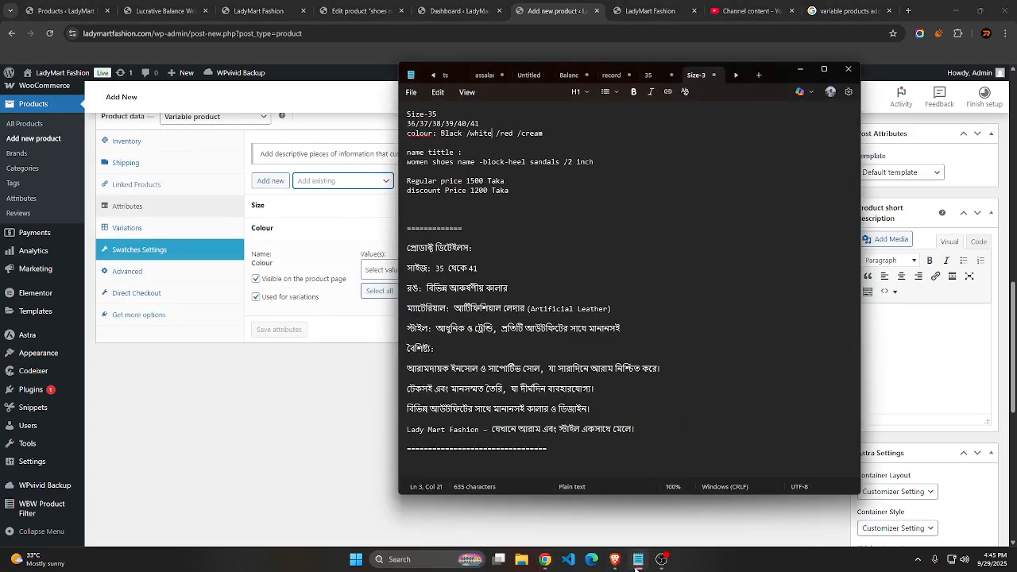
left_click(638, 559)
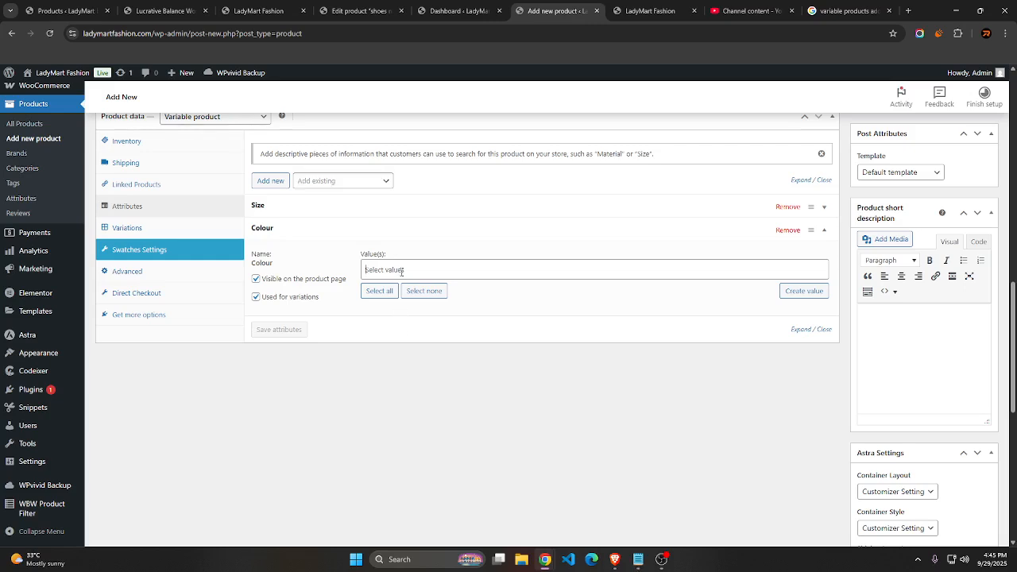
Select Black and white as values of the Colour attribute
left_click(397, 269)
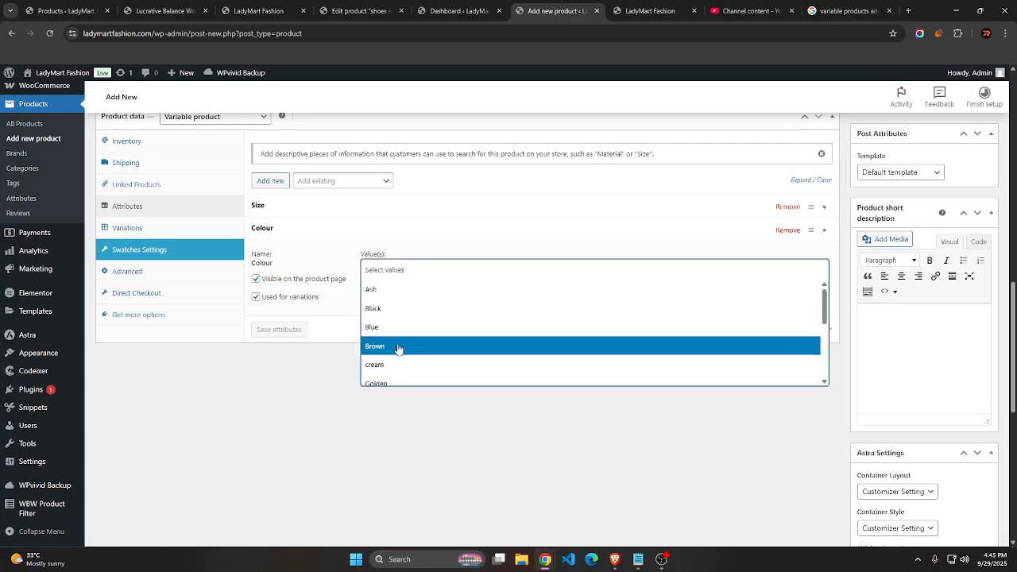
scroll(393, 358, "down", 3)
scroll(393, 340, "up", 3)
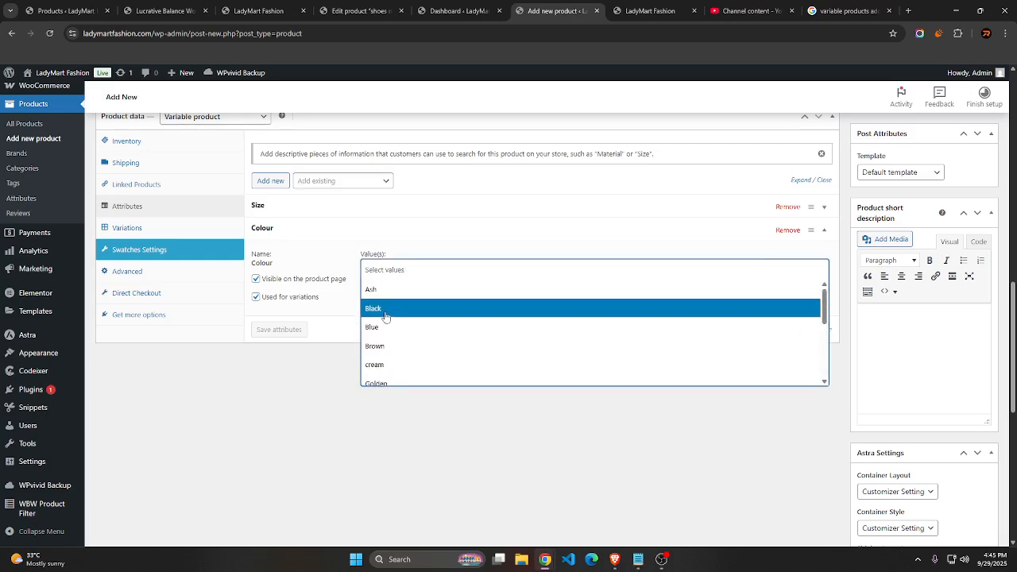
left_click(386, 310)
left_click(414, 269)
scroll(395, 336, "down", 5)
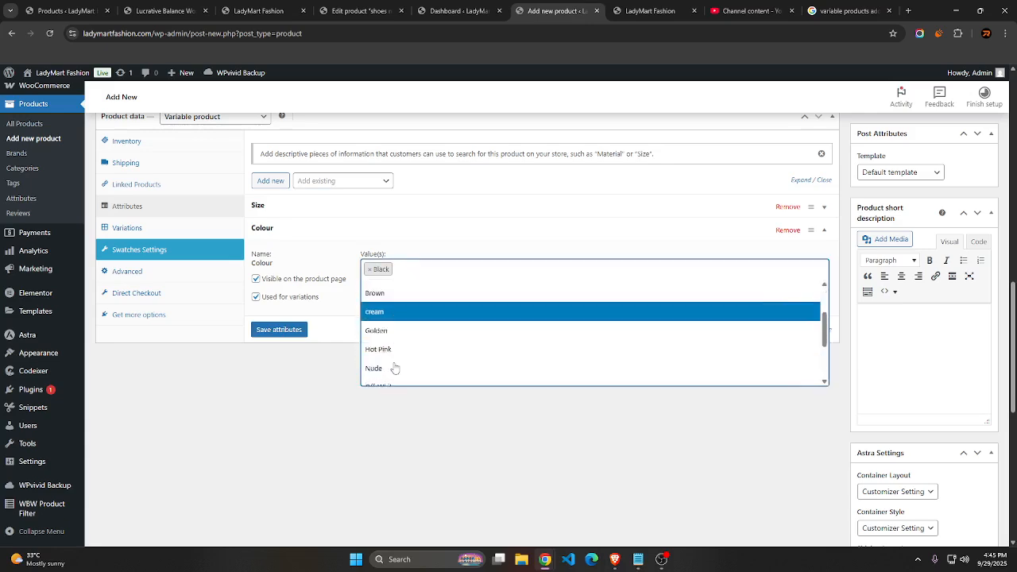
left_click(394, 375)
Add Red and cream to the Colour attribute's values and save the attributes
left_click(436, 273)
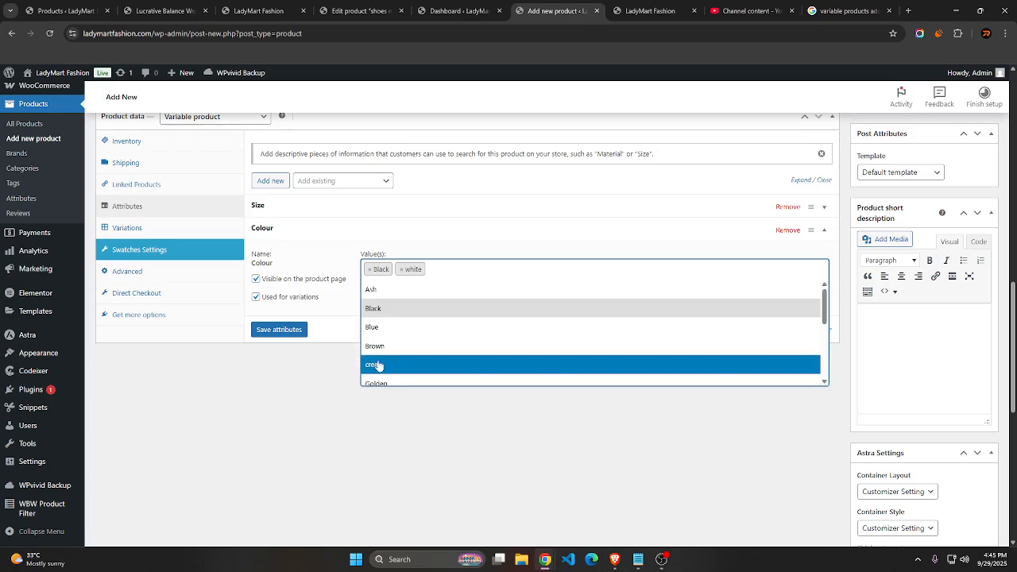
scroll(394, 320, "down", 5)
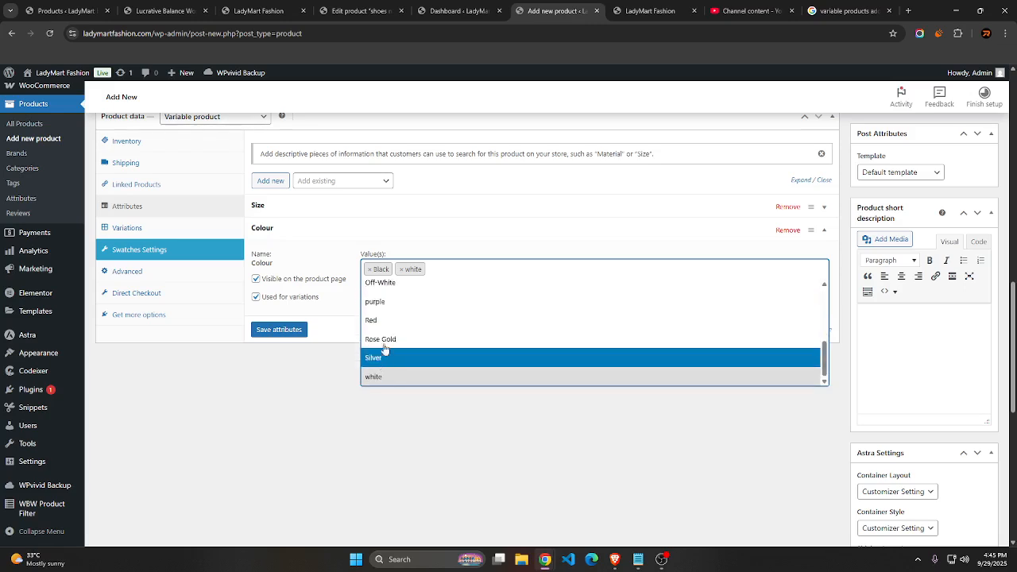
left_click(390, 324)
left_click(423, 291)
scroll(400, 350, "up", 5)
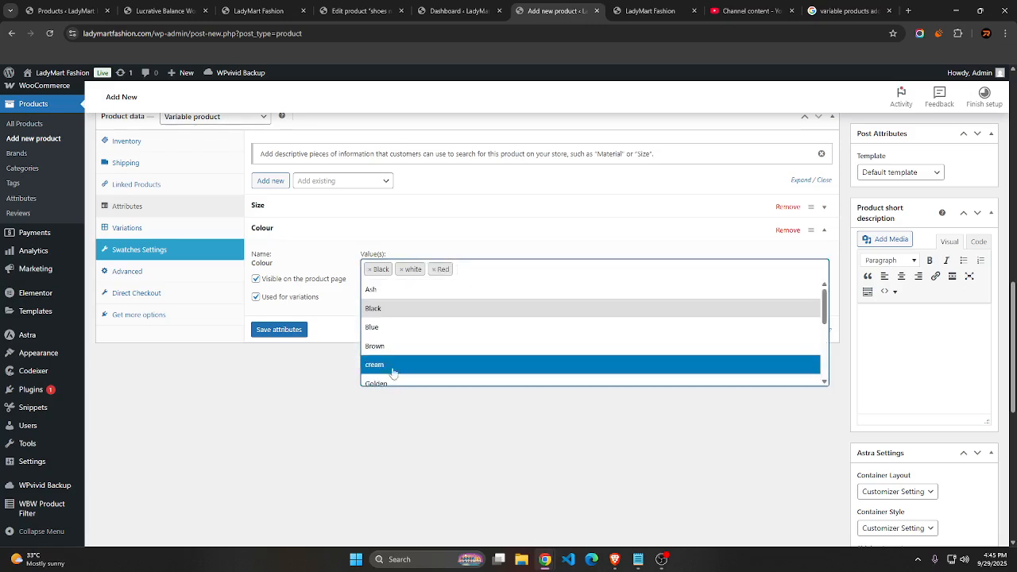
left_click(390, 362)
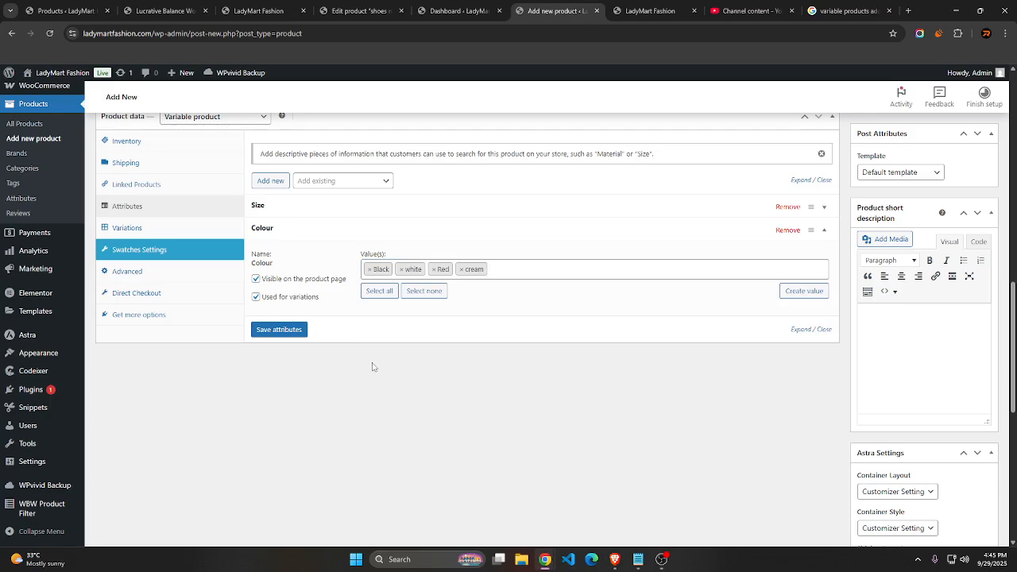
left_click(279, 329)
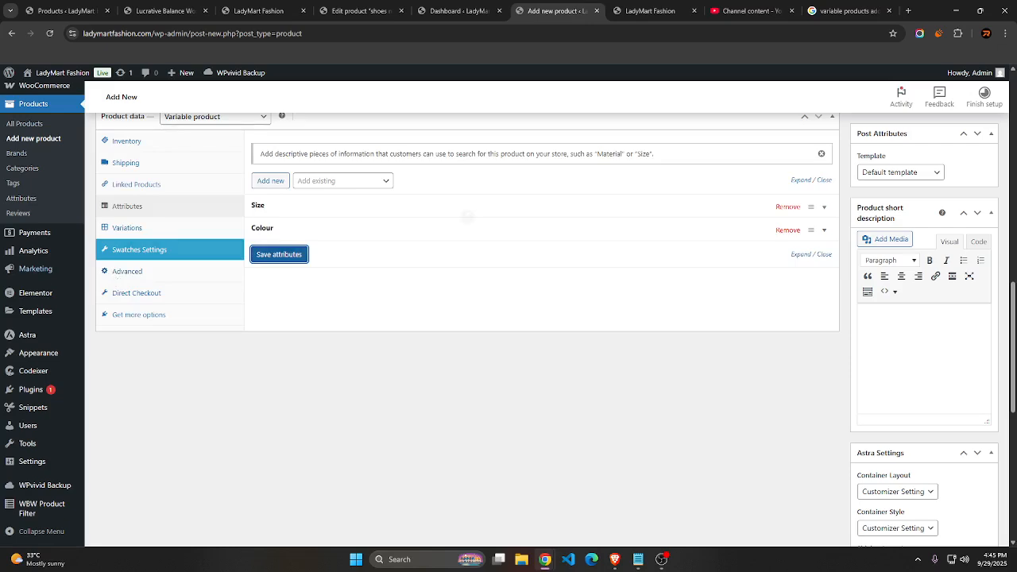
Add a first variation manually to the variable product
left_click(152, 228)
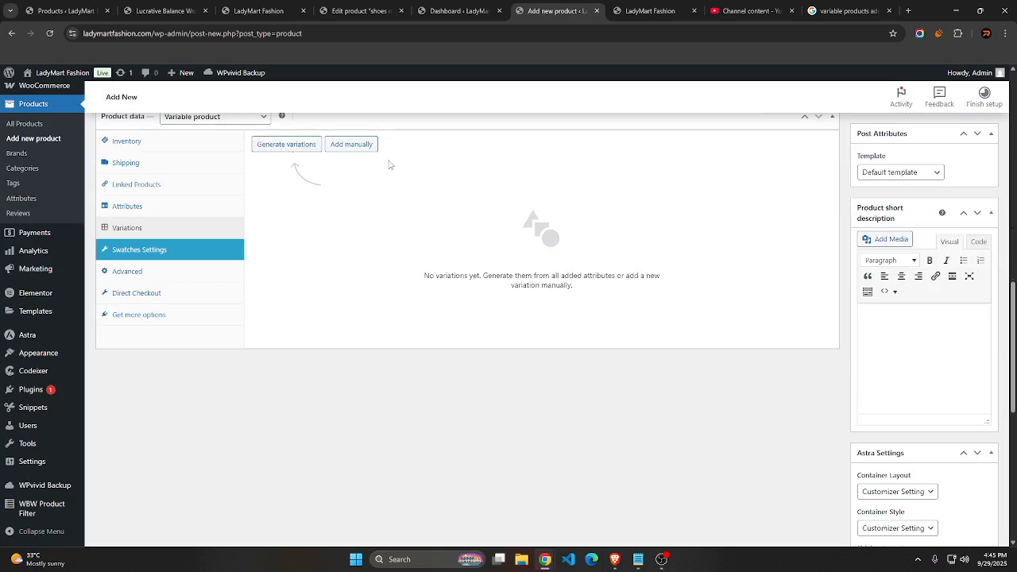
scroll(392, 163, "up", 3)
scroll(1008, 295, "down", 1)
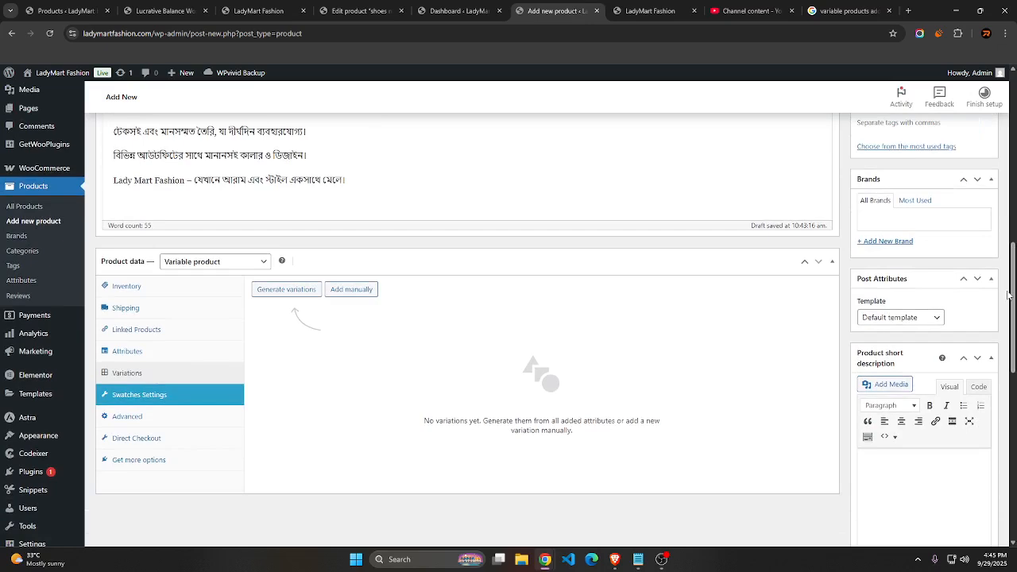
left_click(346, 291)
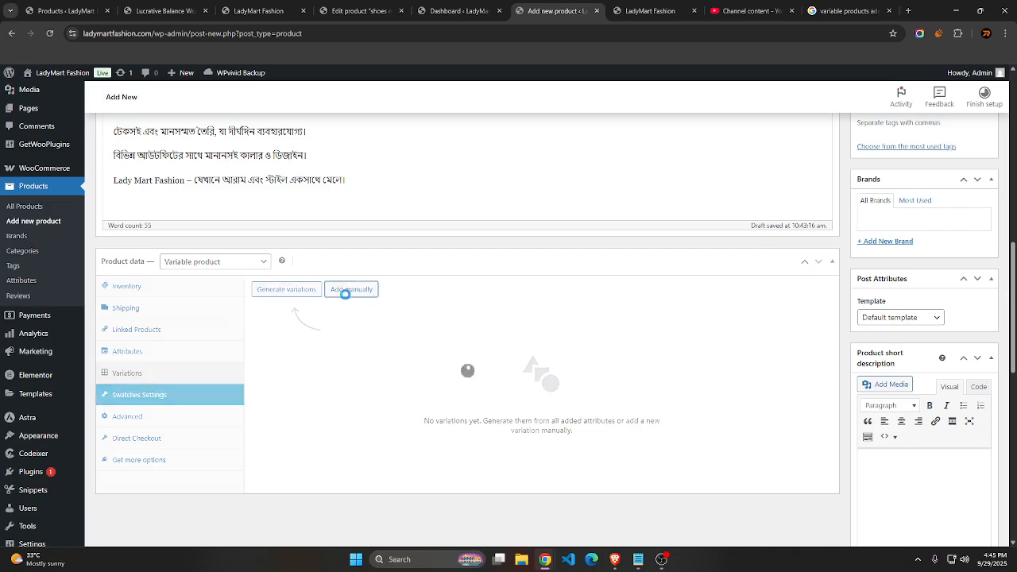
scroll(604, 260, "down", 2)
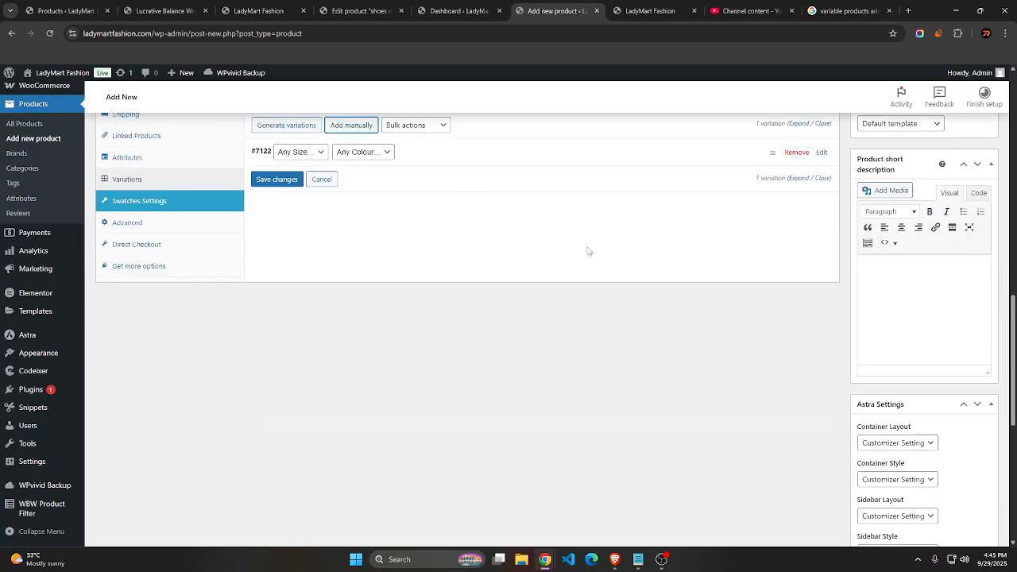
scroll(588, 249, "up", 2)
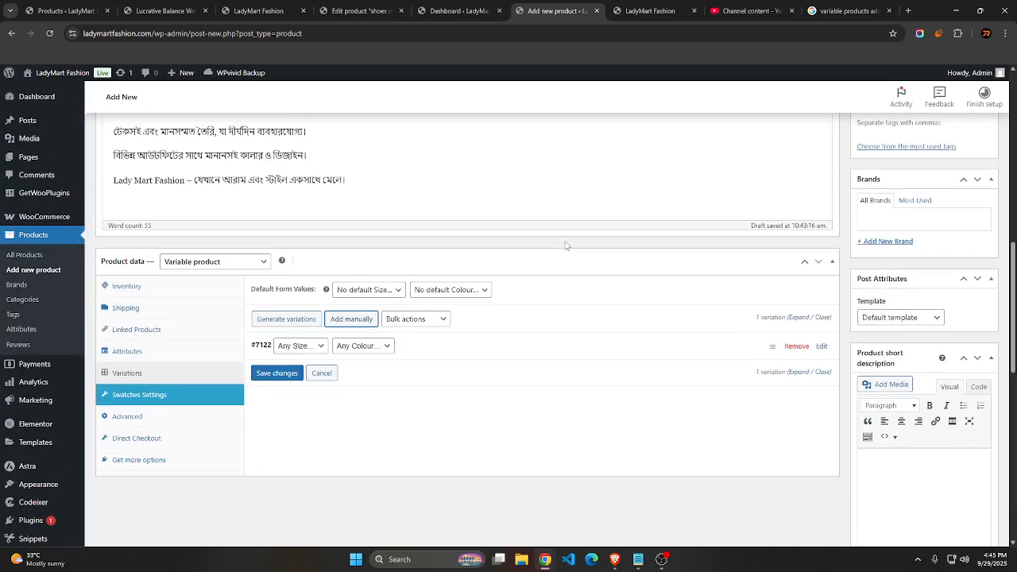
Set the first variation's colour to Black and its size to 36
left_click(370, 290)
left_click(371, 291)
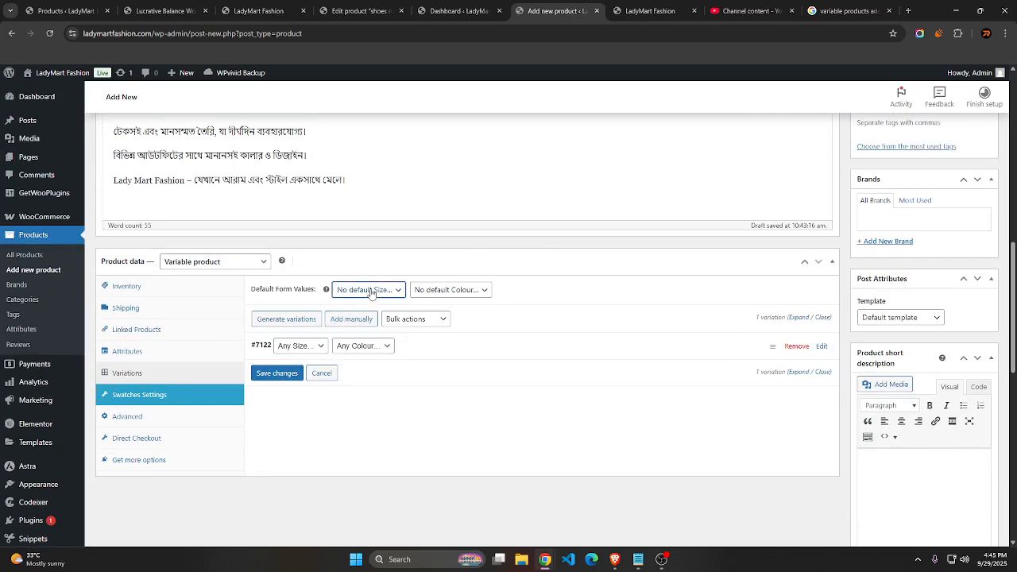
left_click(321, 349)
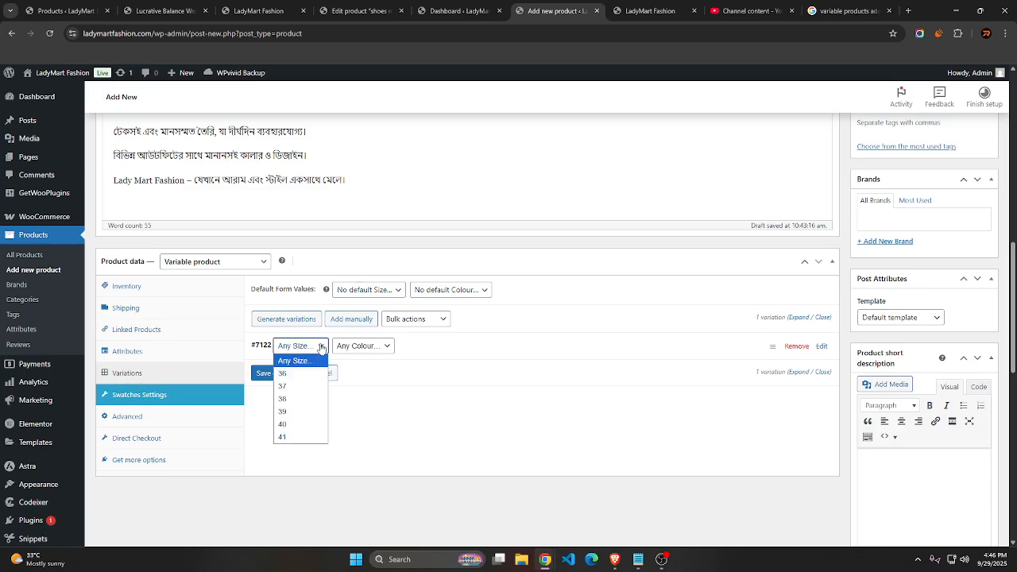
left_click(350, 346)
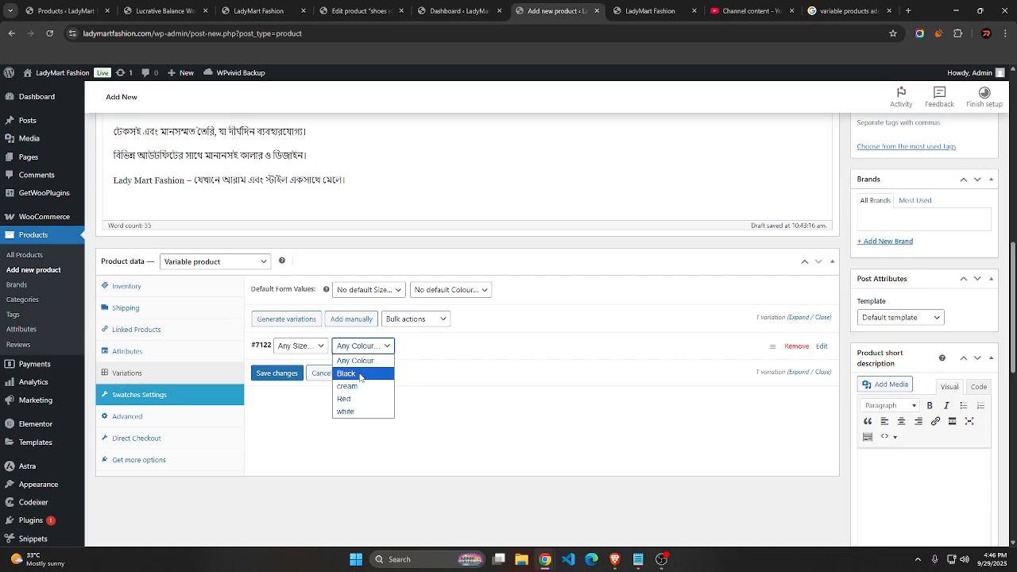
left_click(360, 373)
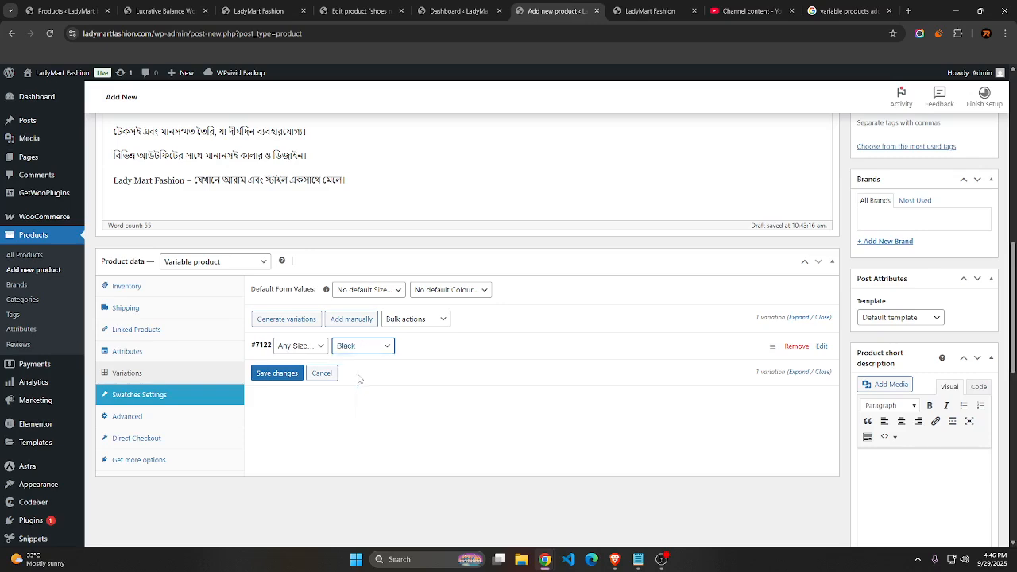
left_click(301, 347)
left_click(295, 374)
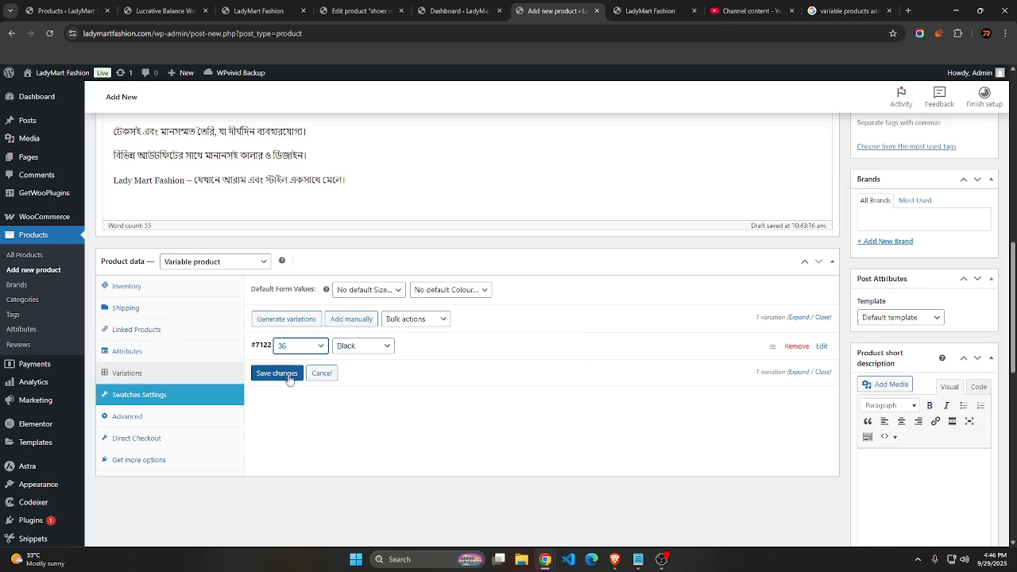
Add a second variation manually with colour Black and size 37
left_click(342, 321)
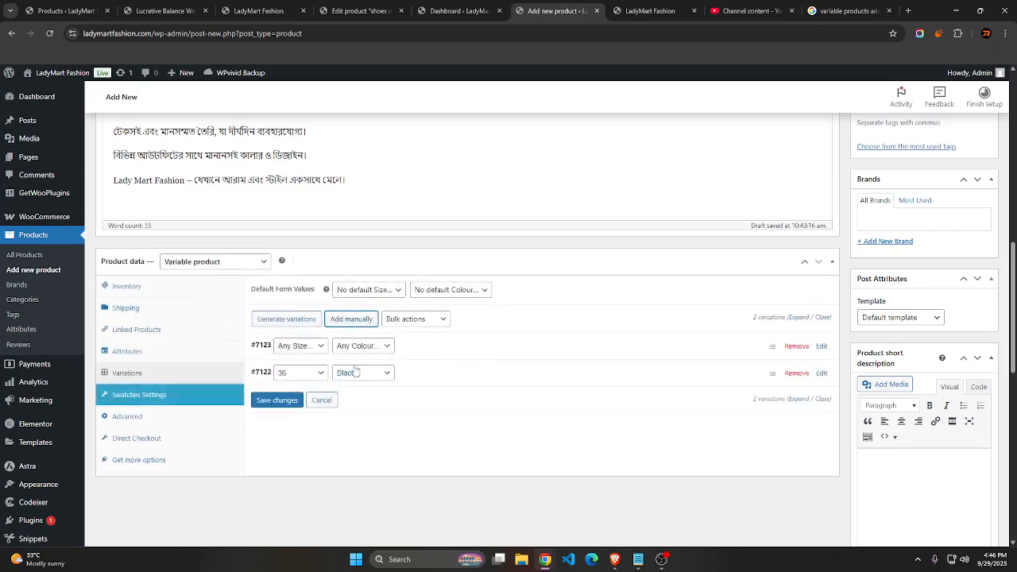
left_click(362, 346)
left_click(351, 371)
left_click(309, 347)
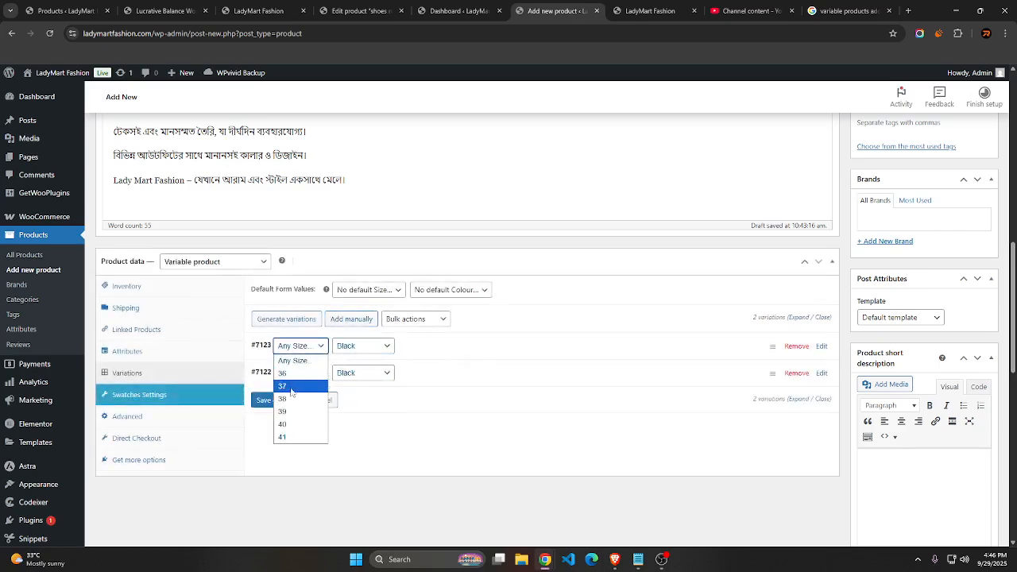
left_click(288, 385)
Manually add a third variation to the product with colour Black and size 38
left_click(343, 325)
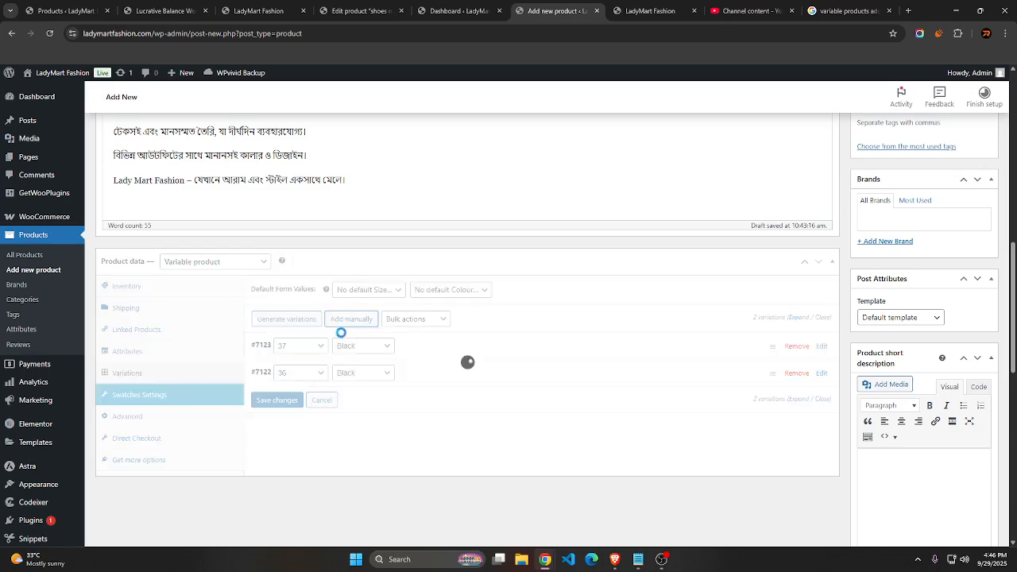
left_click(354, 348)
left_click(345, 373)
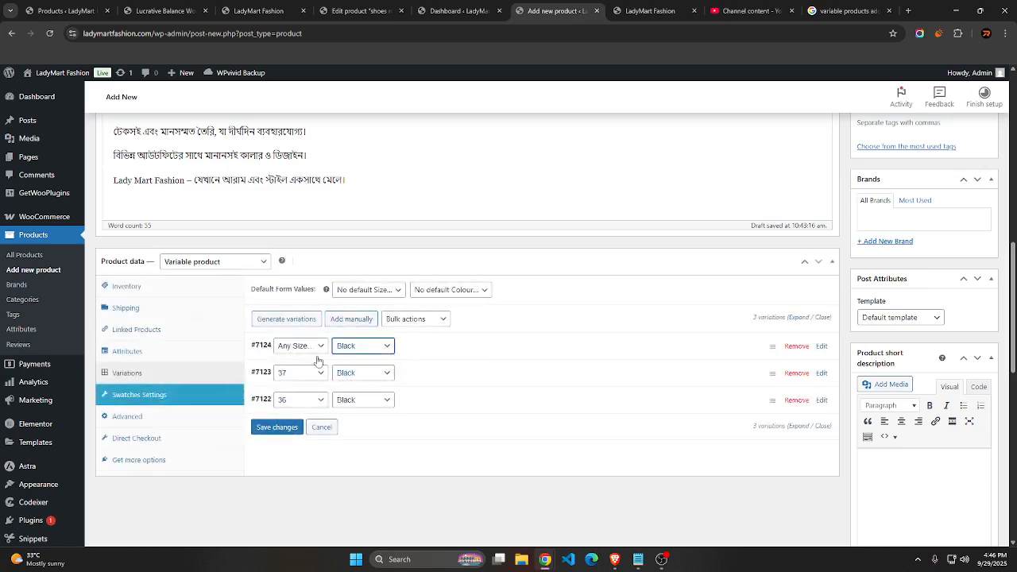
left_click(300, 346)
left_click(290, 373)
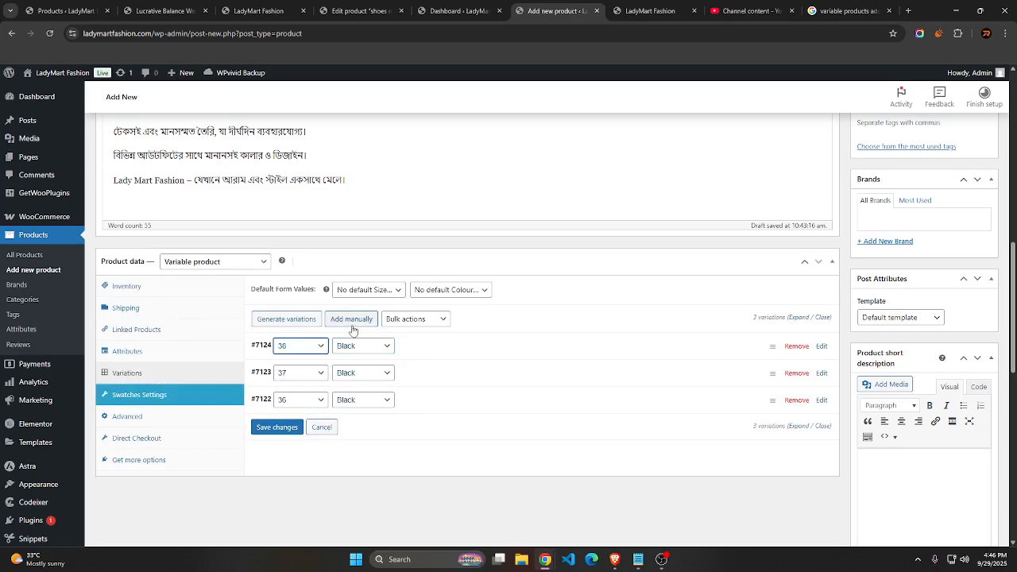
Manually add another variation to the product with colour Black and size 39
left_click(351, 321)
left_click(354, 348)
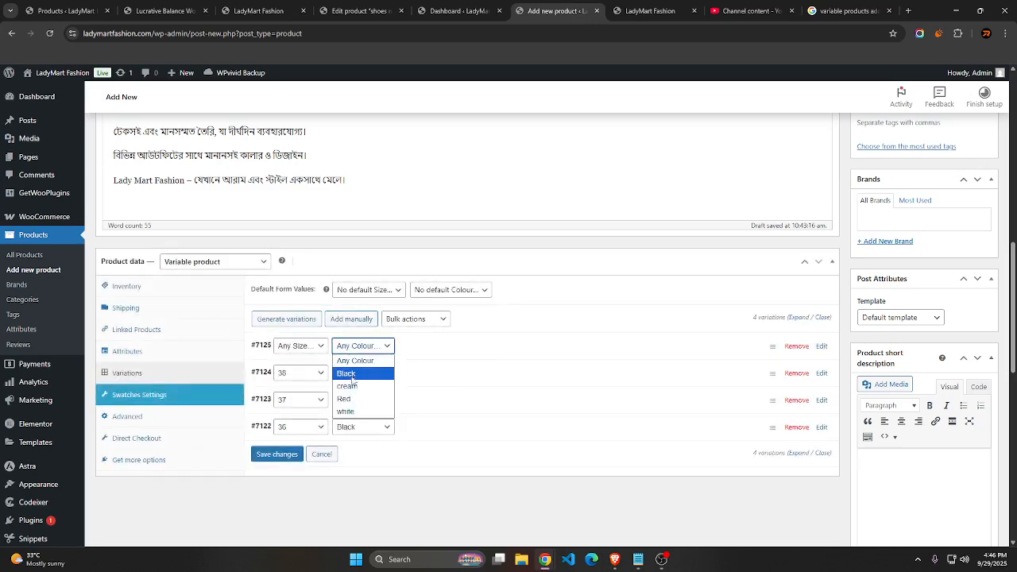
left_click(346, 373)
left_click(299, 345)
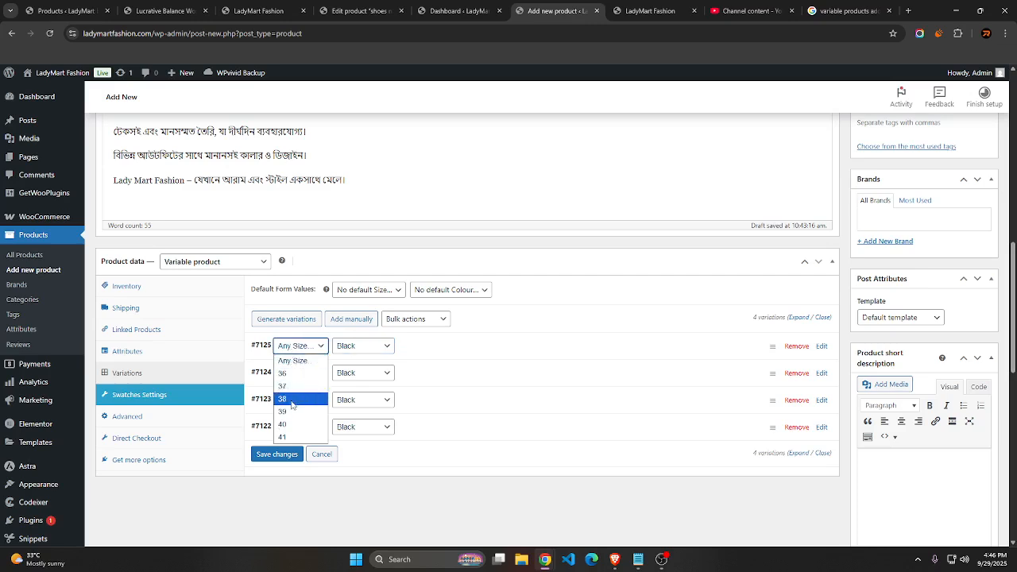
left_click(292, 360)
left_click(299, 345)
left_click(284, 412)
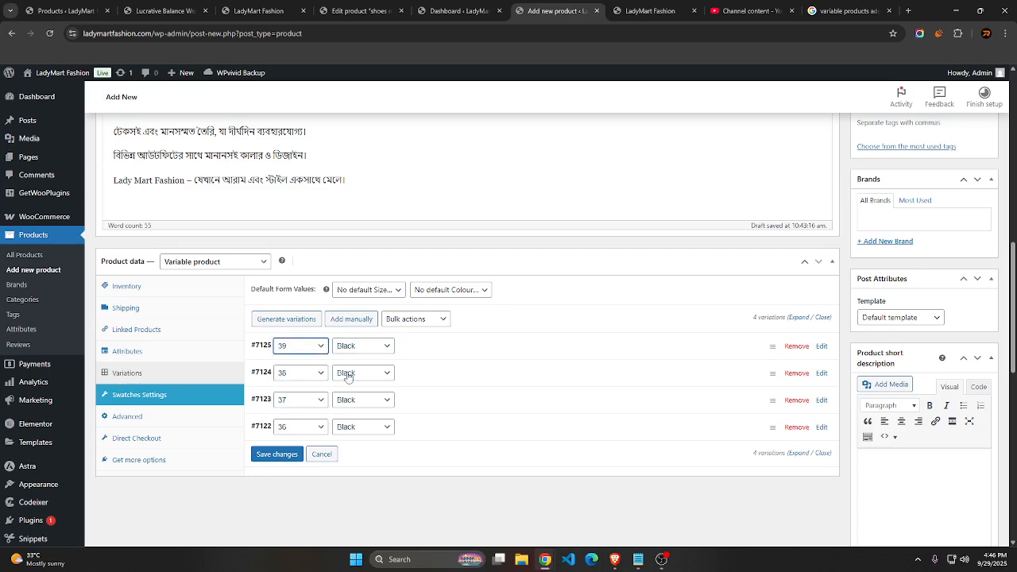
Manually add another variation to the product with colour Black and size 40
left_click(352, 319)
left_click(359, 345)
left_click(339, 374)
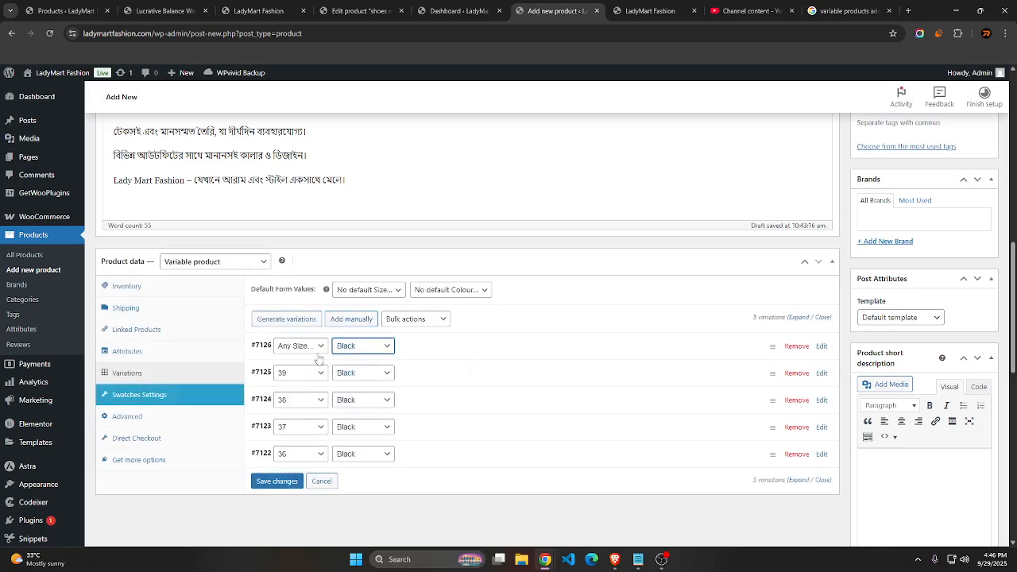
left_click(300, 345)
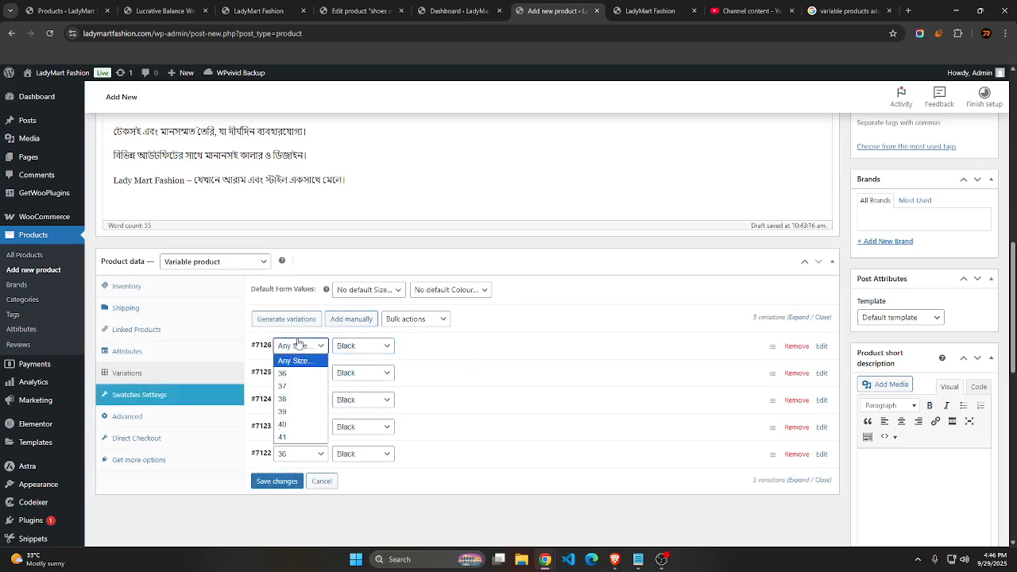
left_click(297, 423)
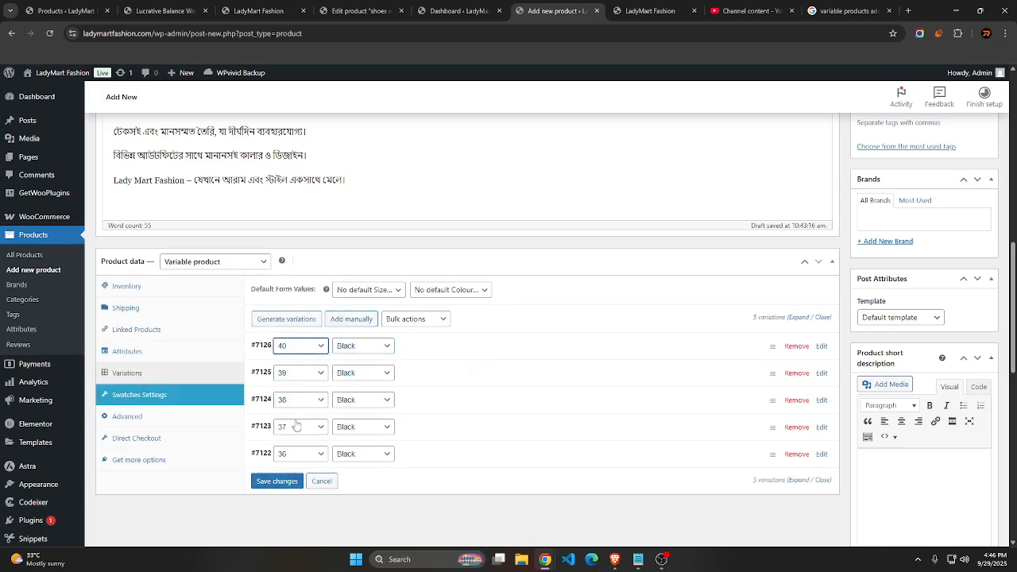
Manually add the last Black variation to the product, with size 41
left_click(350, 319)
left_click(364, 346)
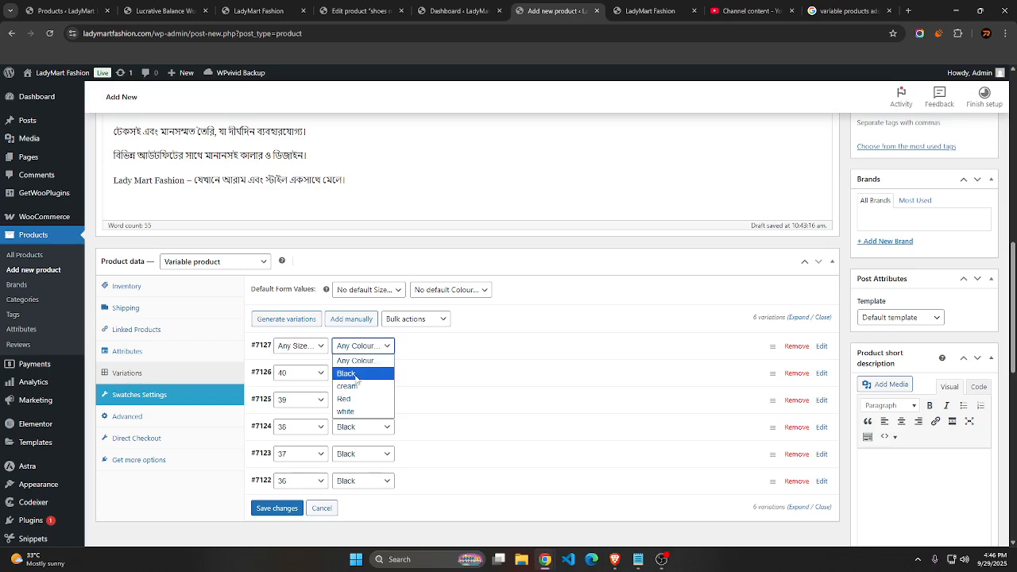
left_click(355, 374)
left_click(302, 347)
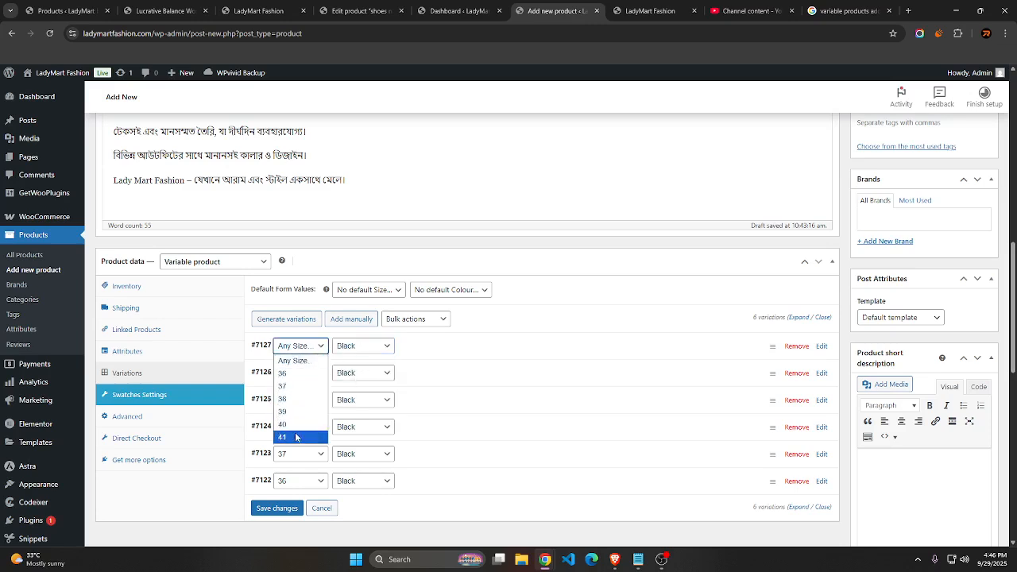
left_click(296, 439)
left_click(314, 350)
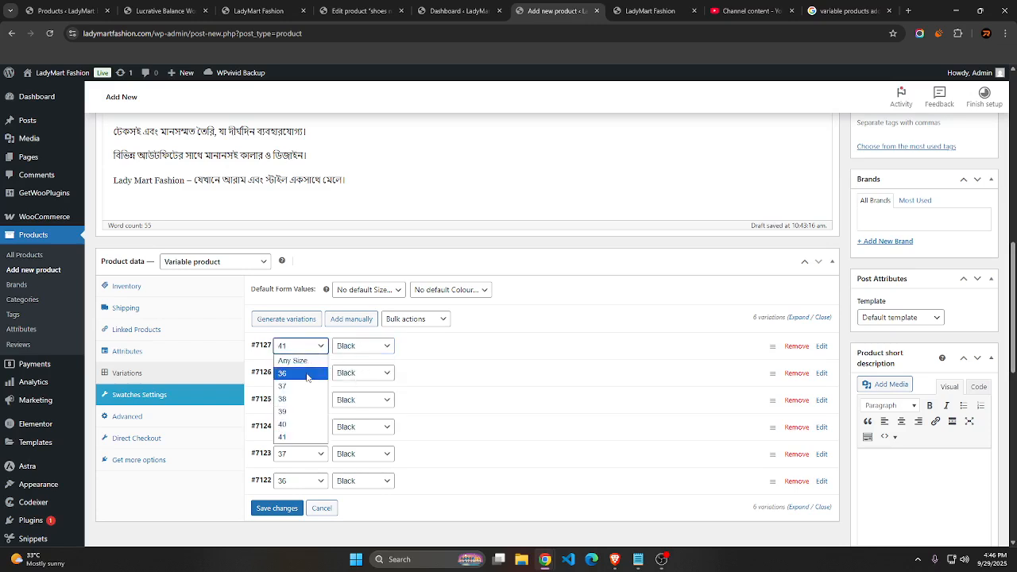
left_click(309, 348)
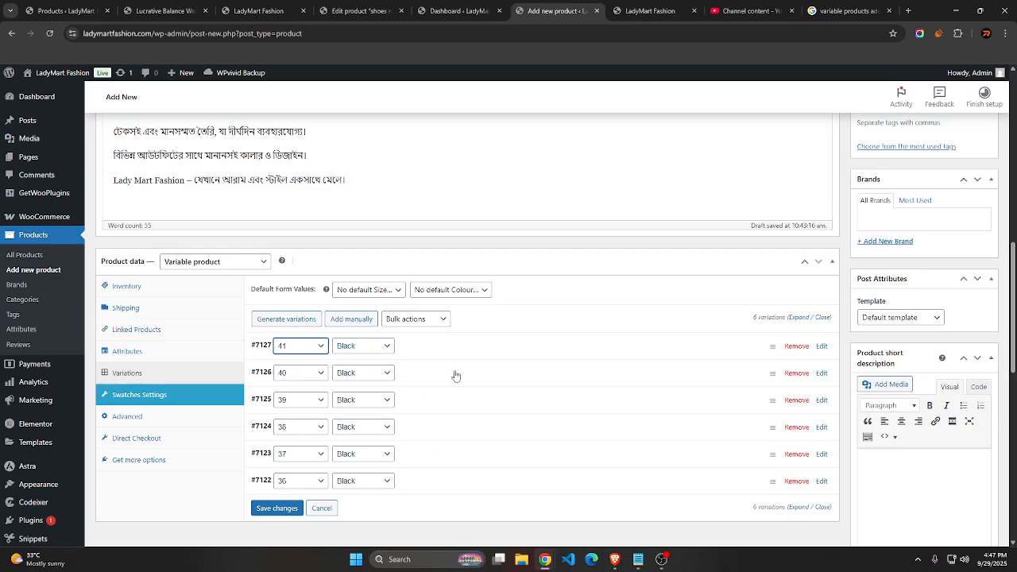
Manually add the first cream variation to the product, with size 36
left_click(347, 324)
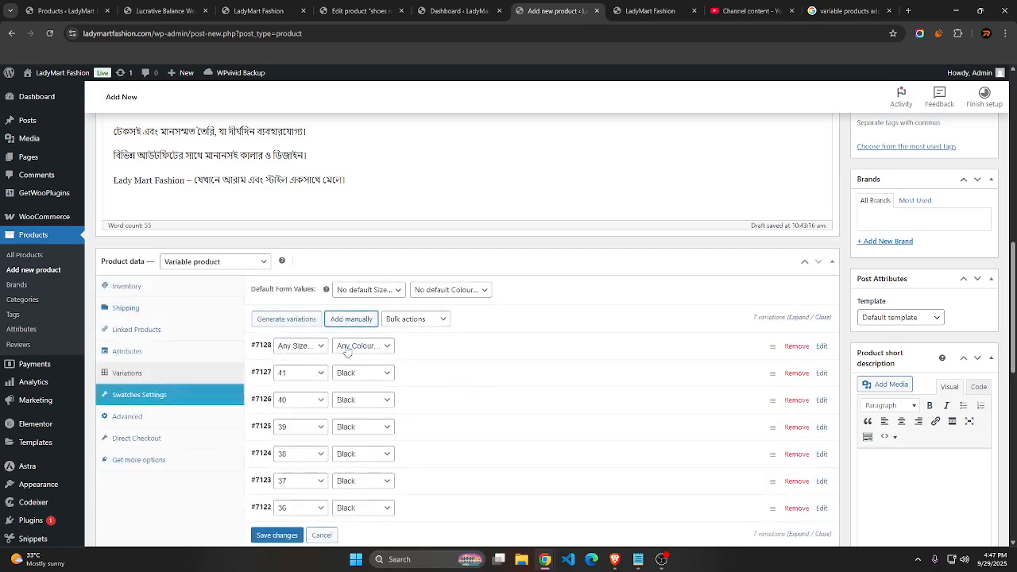
left_click(347, 346)
left_click(347, 386)
left_click(300, 346)
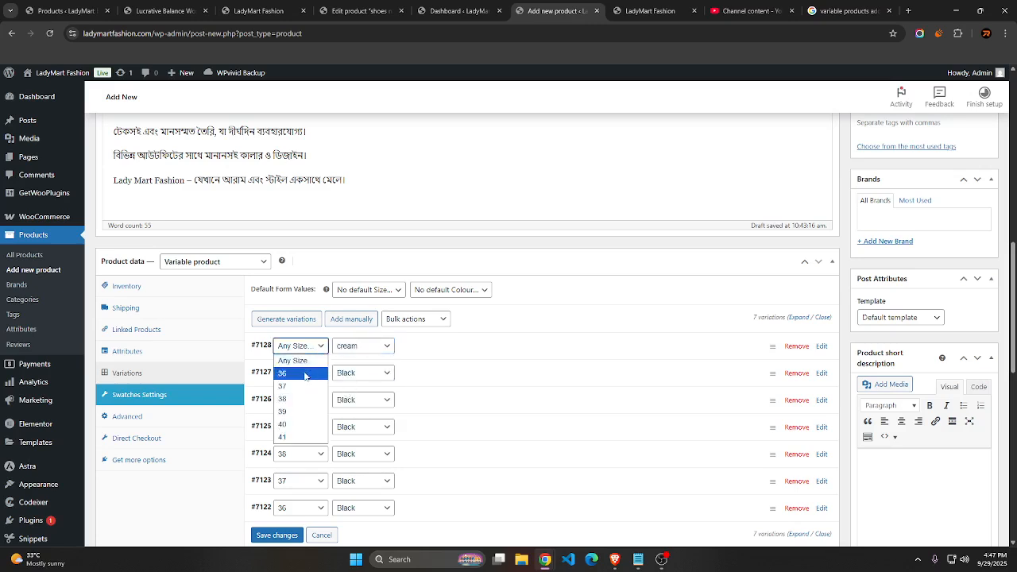
left_click(294, 373)
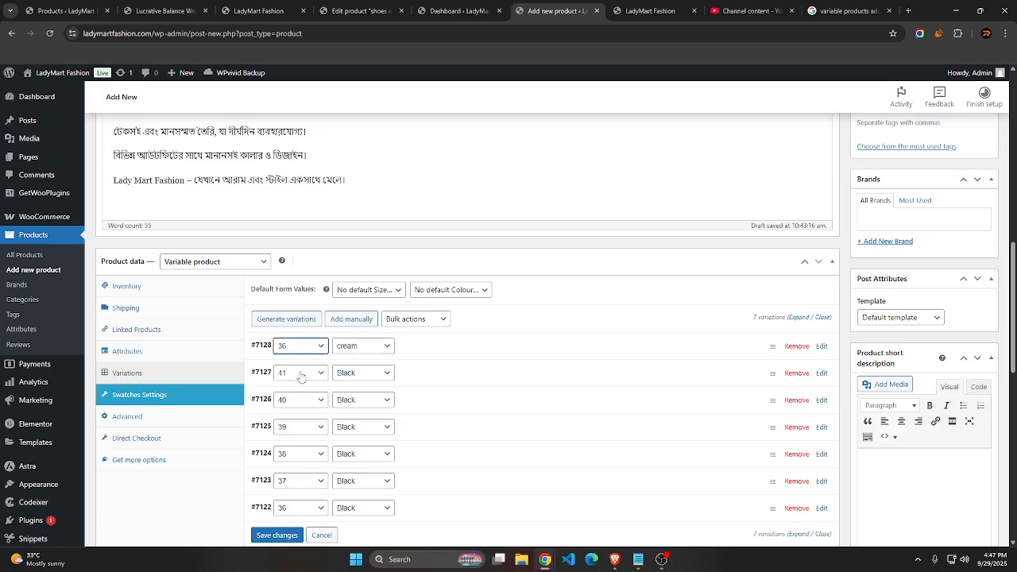
Manually add another variation to the product with colour cream and size 37
left_click(347, 324)
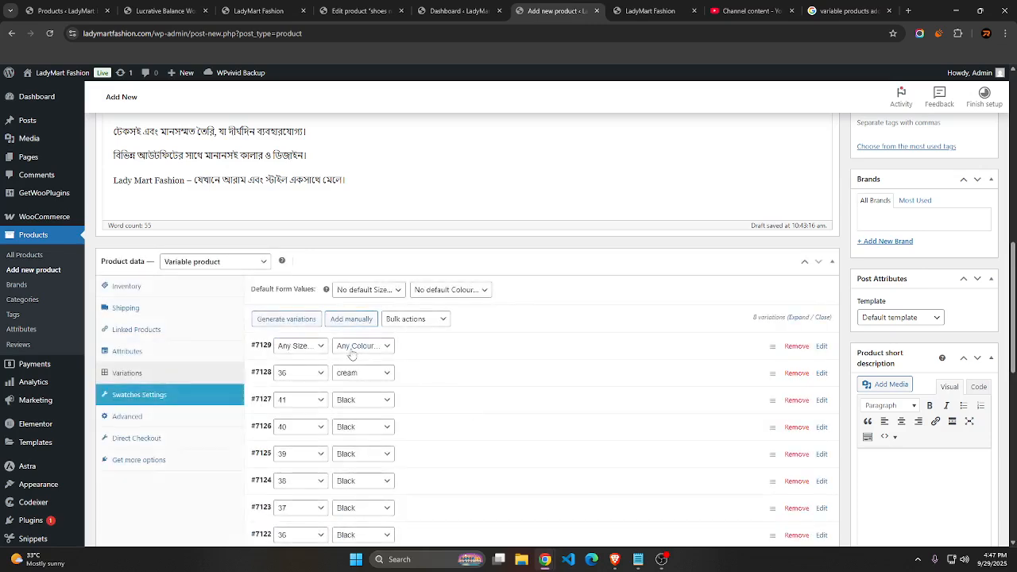
left_click(347, 350)
left_click(347, 389)
left_click(298, 345)
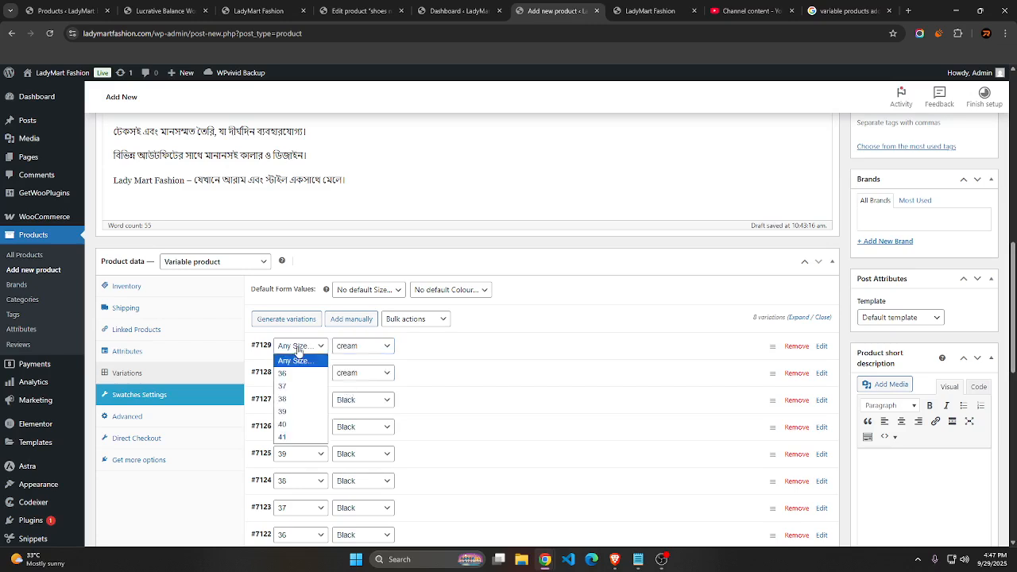
left_click(290, 395)
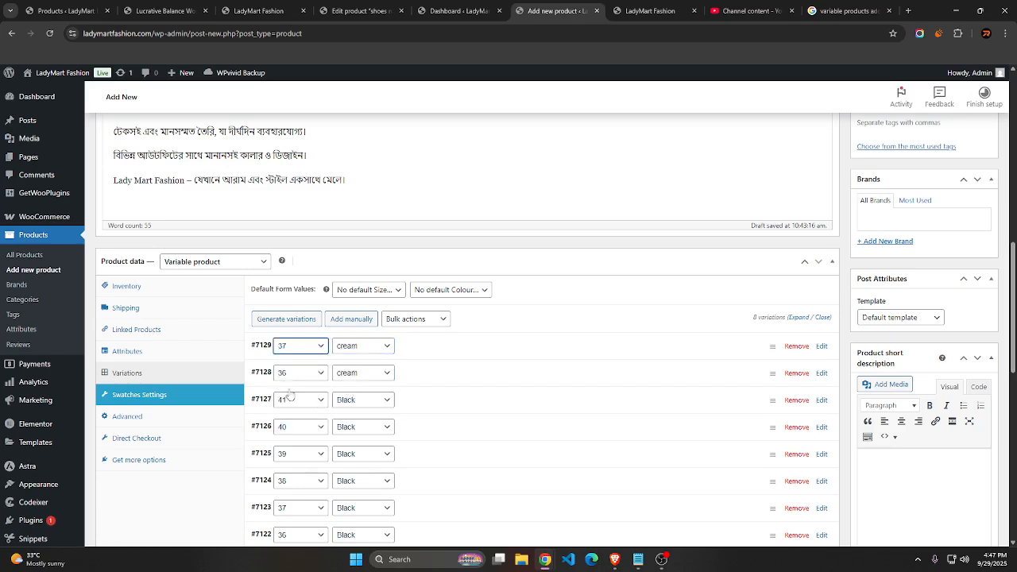
Manually add another variation to the product with colour cream and size 38
left_click(347, 322)
left_click(355, 347)
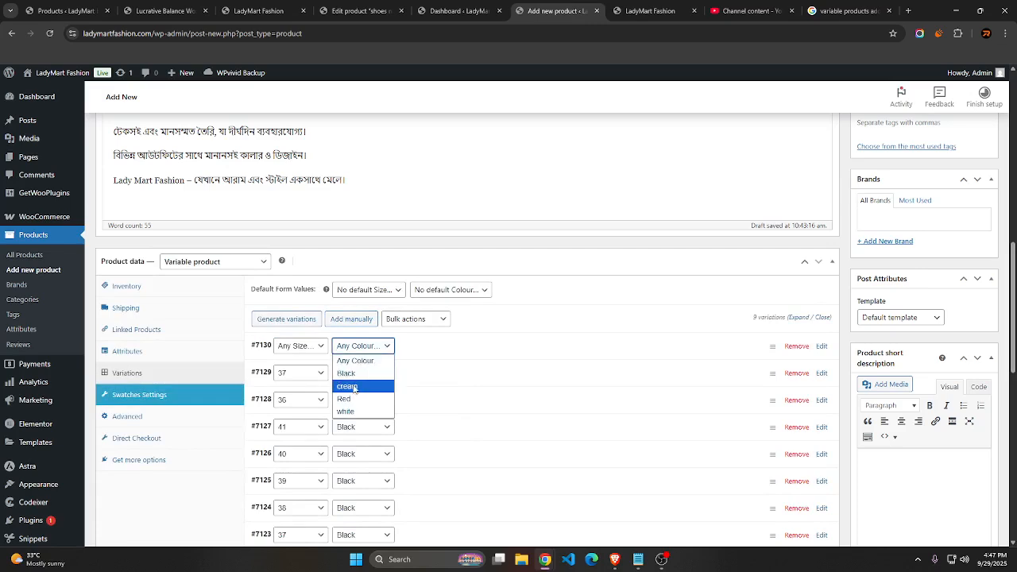
left_click(348, 386)
left_click(299, 346)
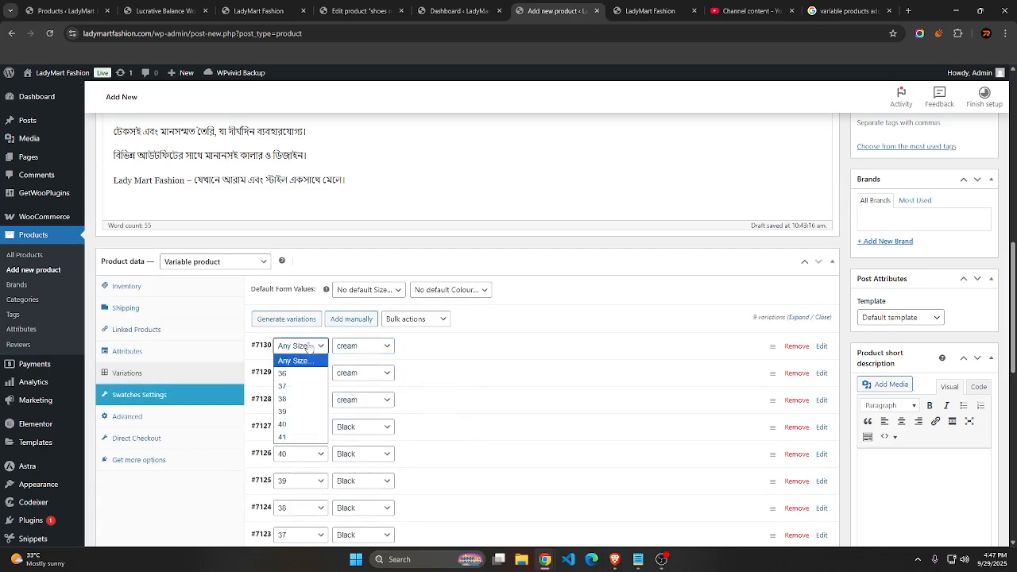
left_click(300, 399)
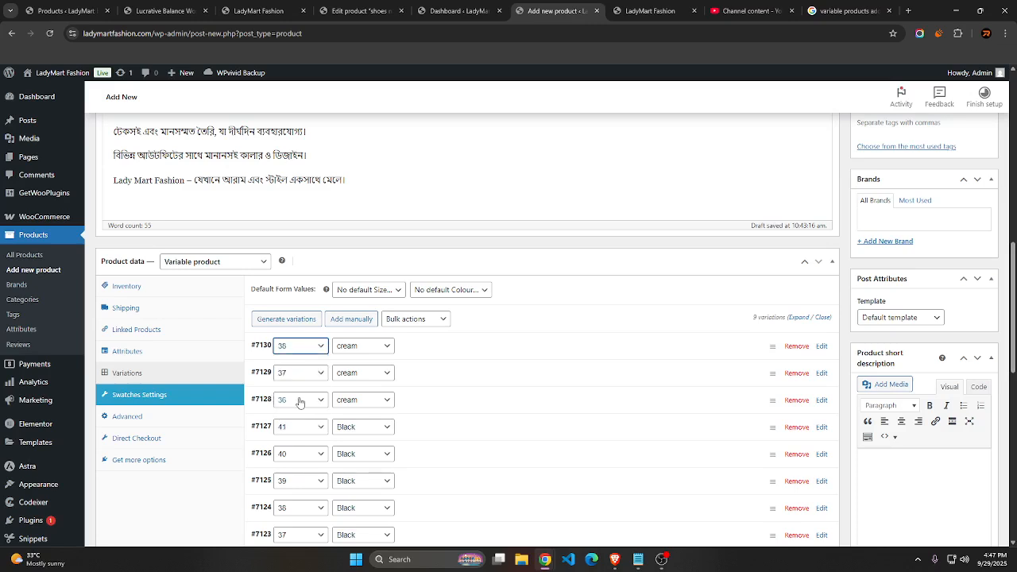
Manually add another variation to the product with colour cream and size 39
left_click(352, 321)
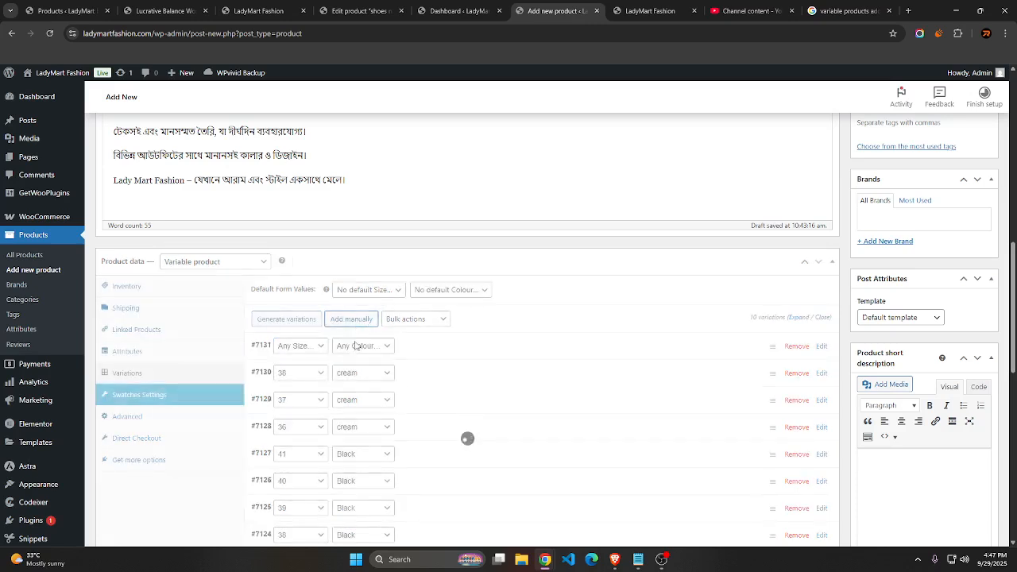
left_click(354, 346)
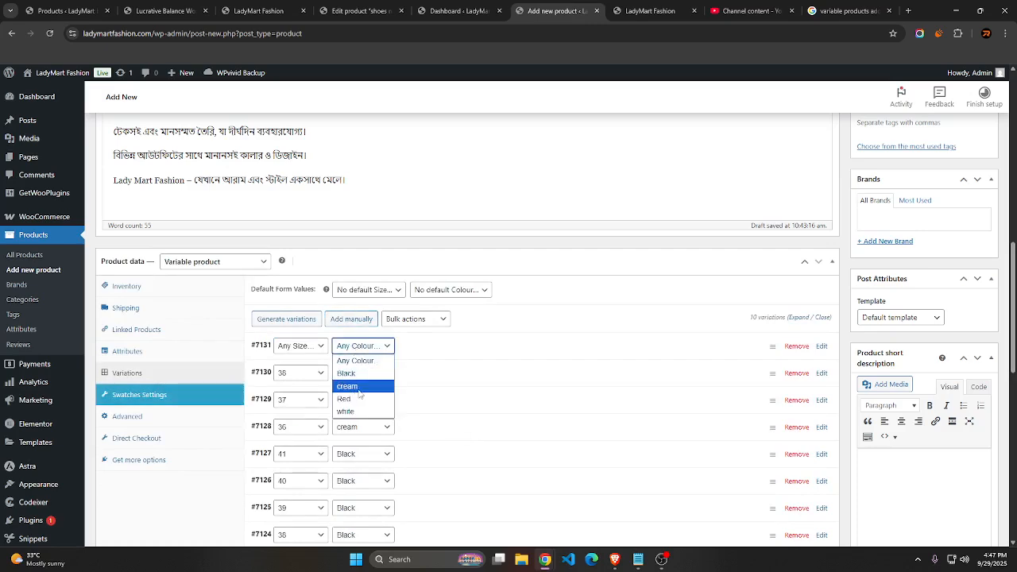
left_click(358, 387)
left_click(306, 351)
left_click(294, 411)
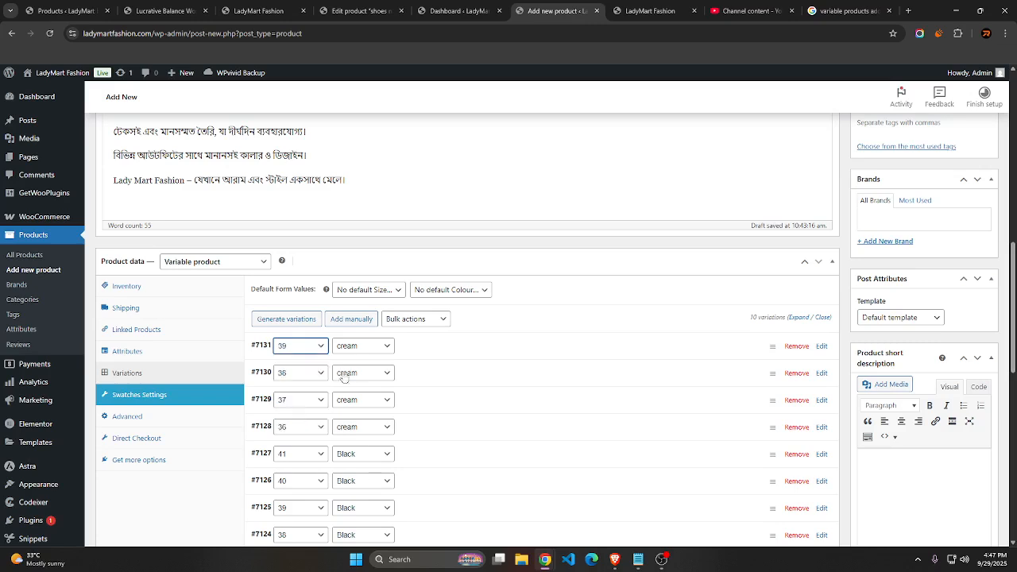
Manually add another variation to the product with colour cream and size 40
left_click(356, 319)
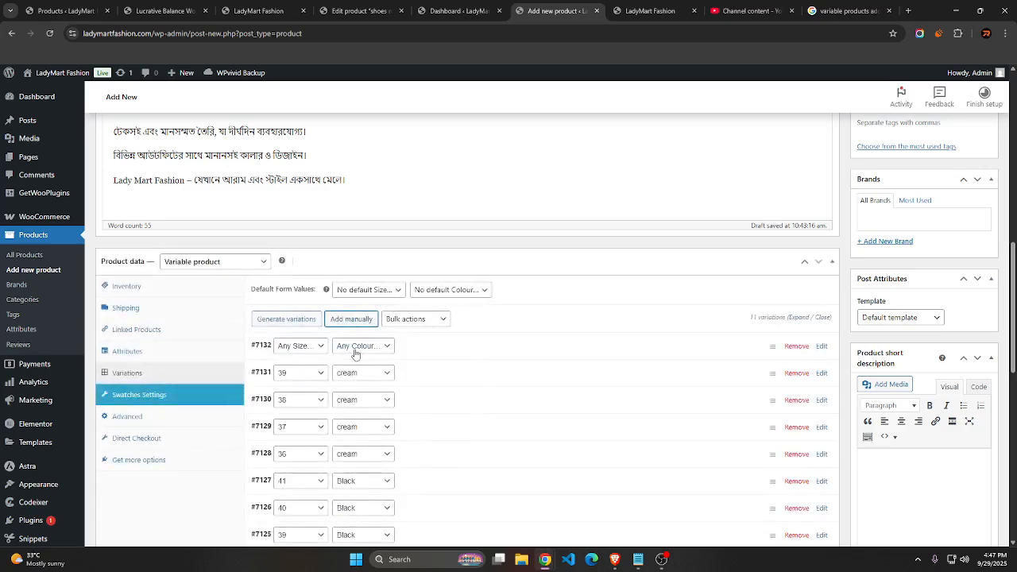
left_click(354, 347)
left_click(347, 386)
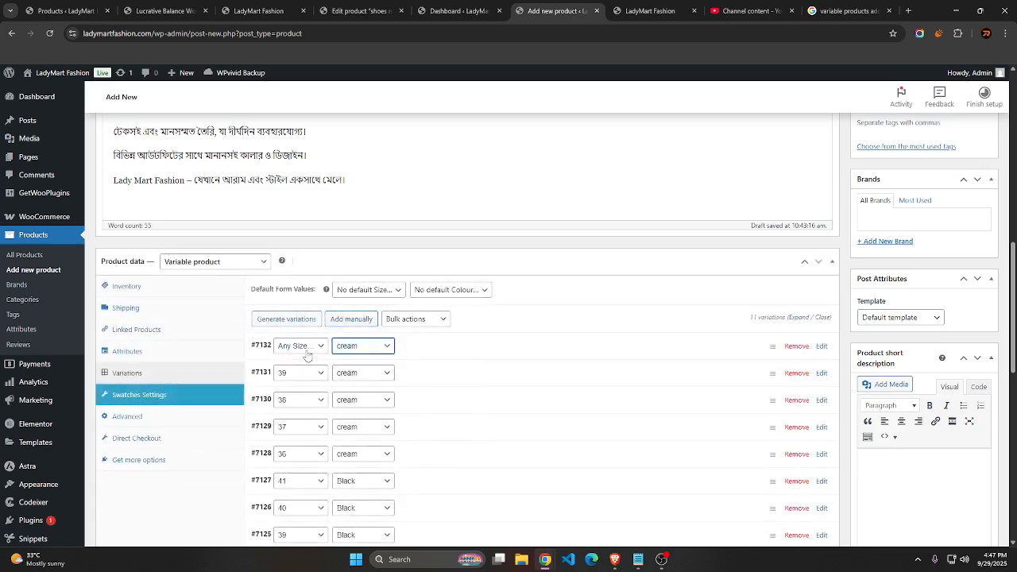
left_click(306, 351)
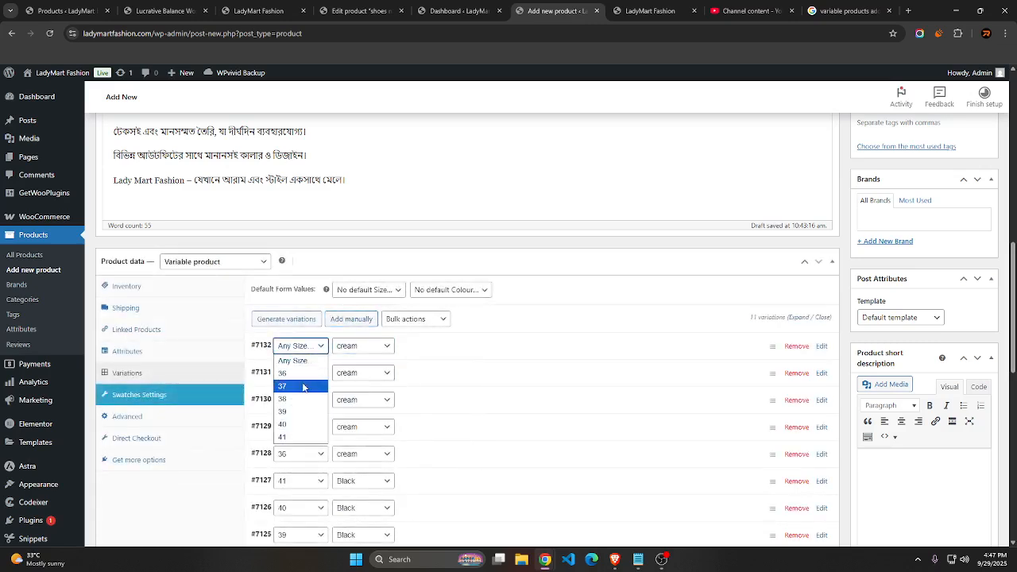
left_click(299, 424)
Manually add the last cream variation to the product, with size 41
left_click(357, 320)
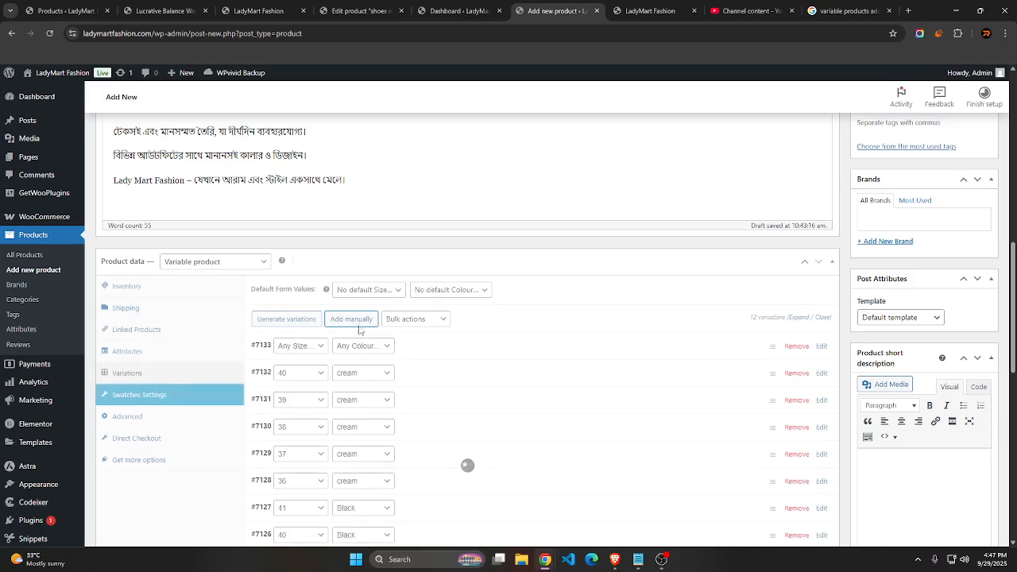
left_click(357, 346)
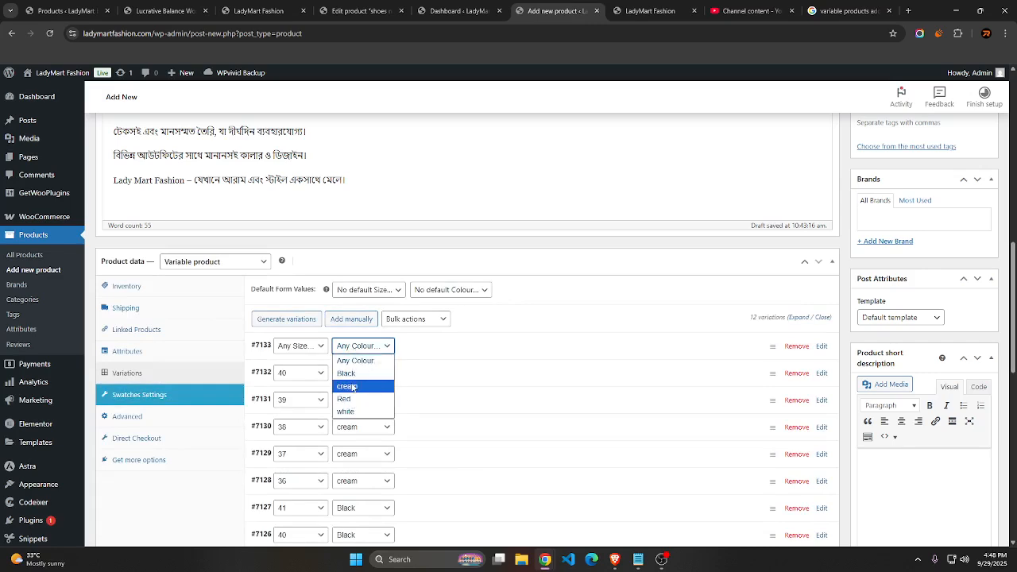
left_click(352, 386)
left_click(312, 350)
left_click(290, 437)
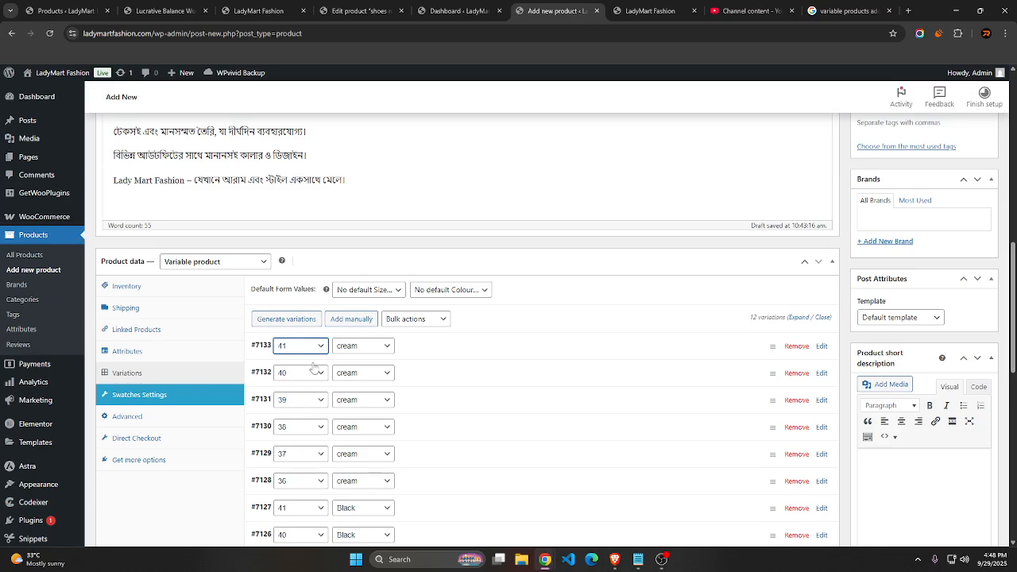
Manually add the first Red variation to the product, with size 36
left_click(362, 320)
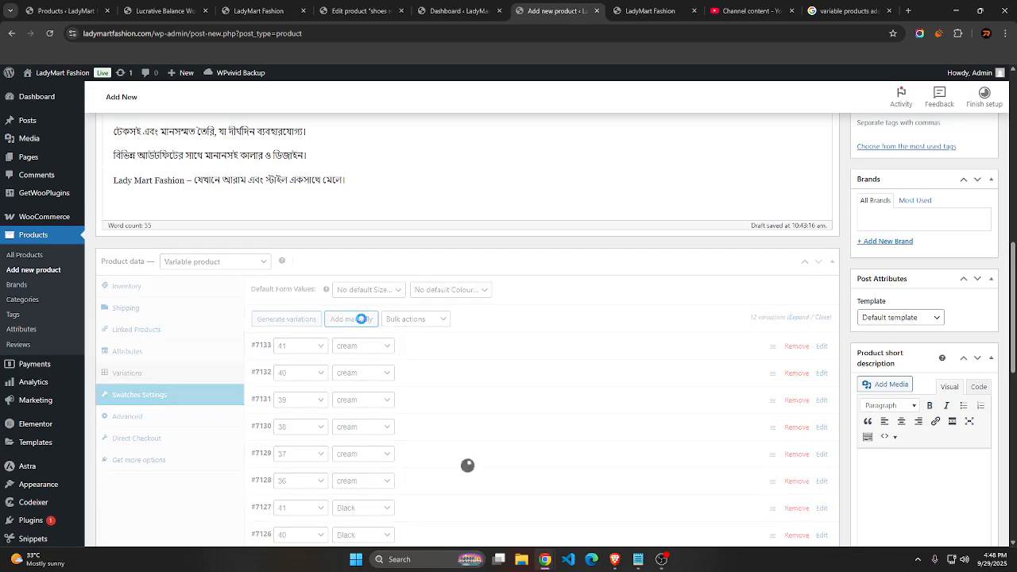
left_click(362, 345)
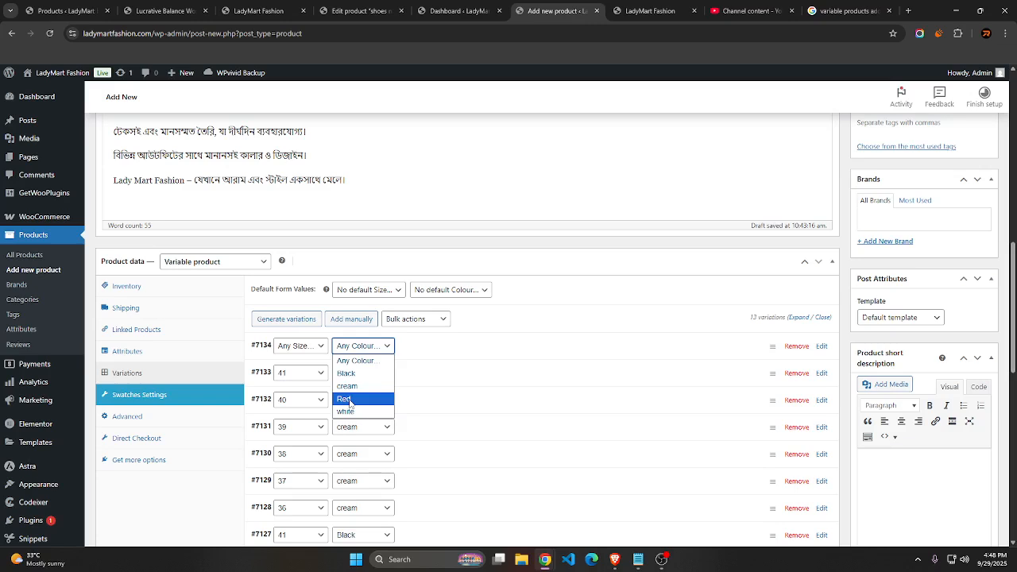
left_click(349, 399)
left_click(296, 347)
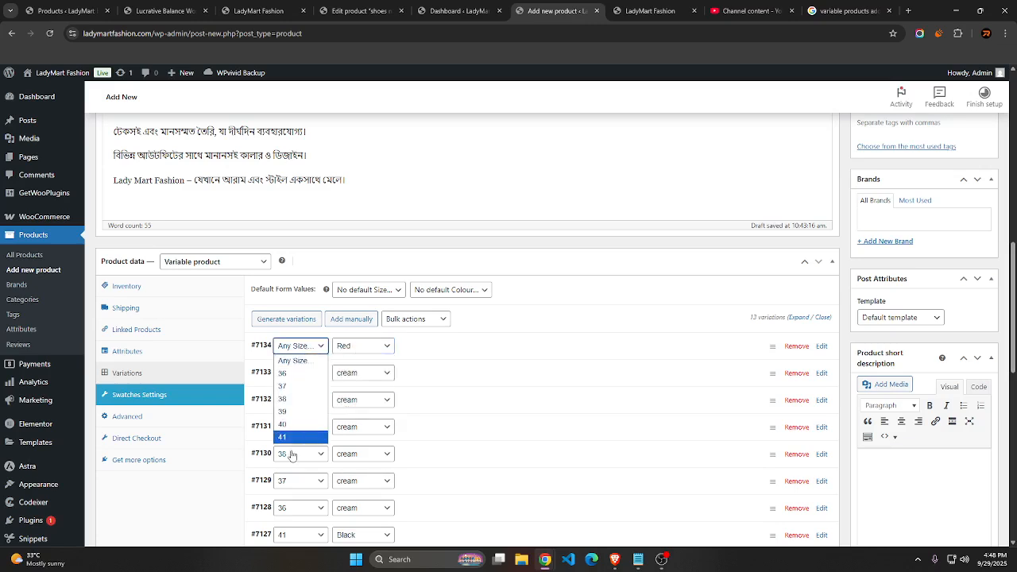
left_click(288, 373)
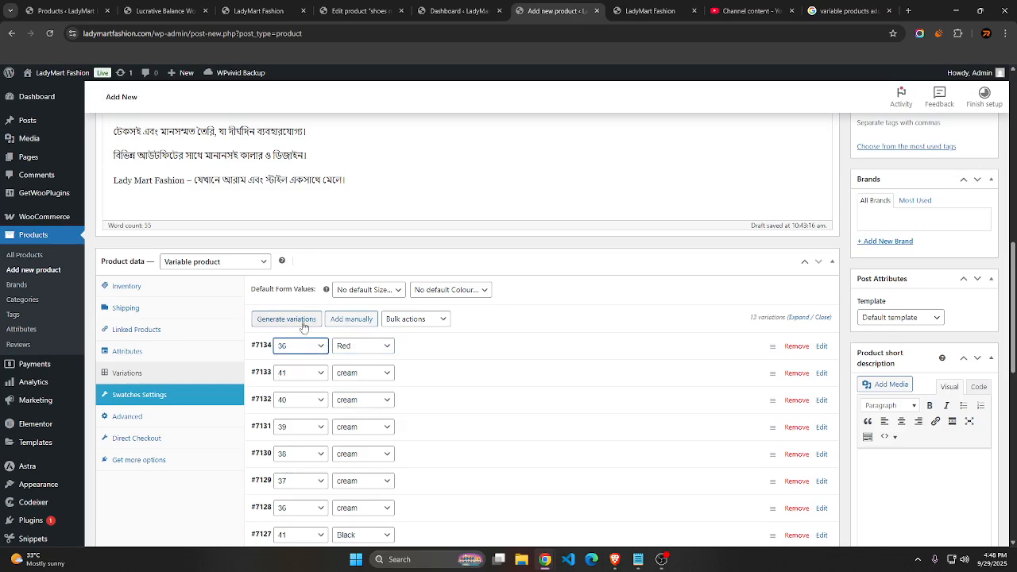
Manually add another variation to the product with colour Red and size 37
left_click(342, 321)
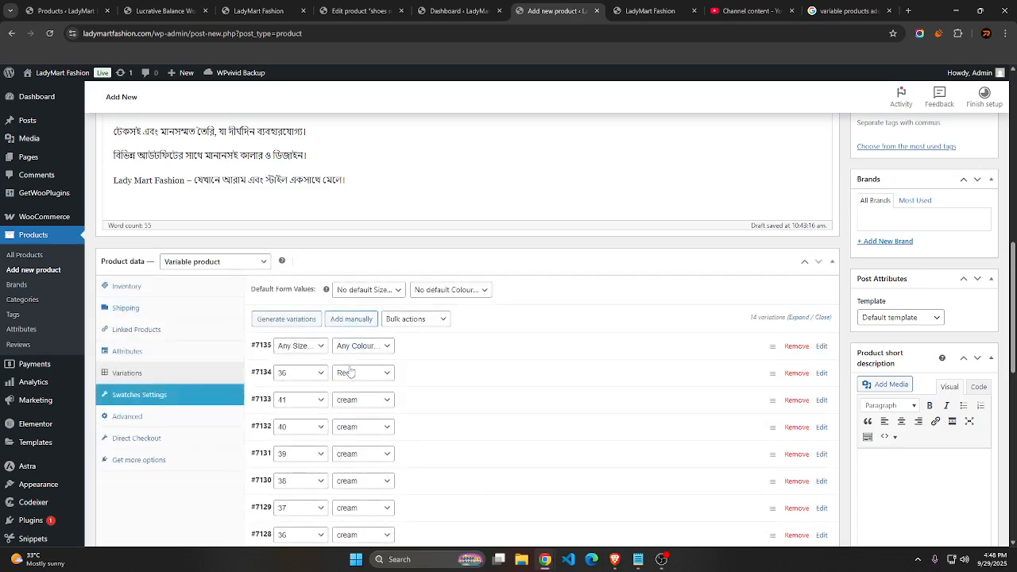
left_click(348, 347)
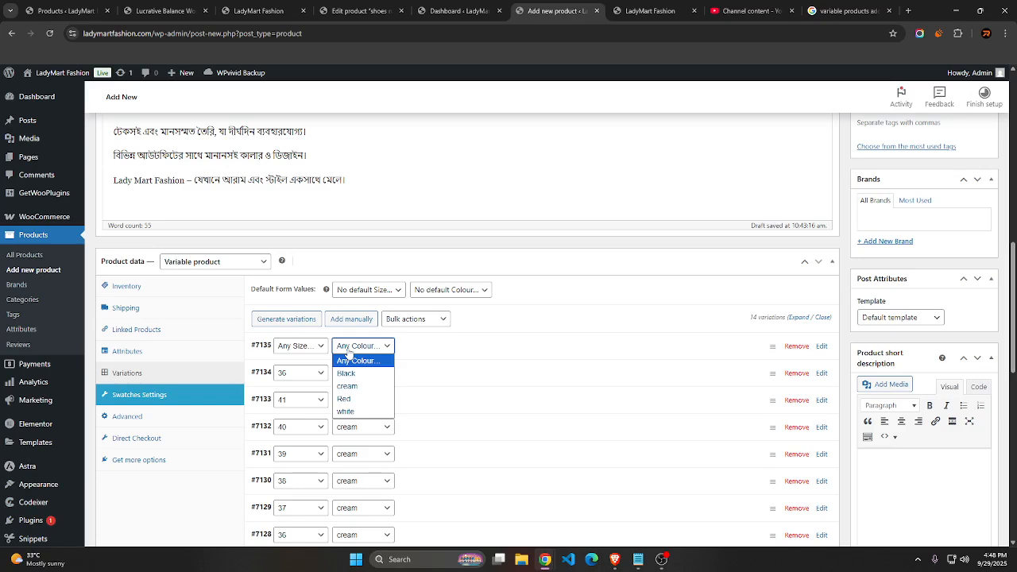
left_click(348, 352)
left_click(348, 349)
left_click(348, 403)
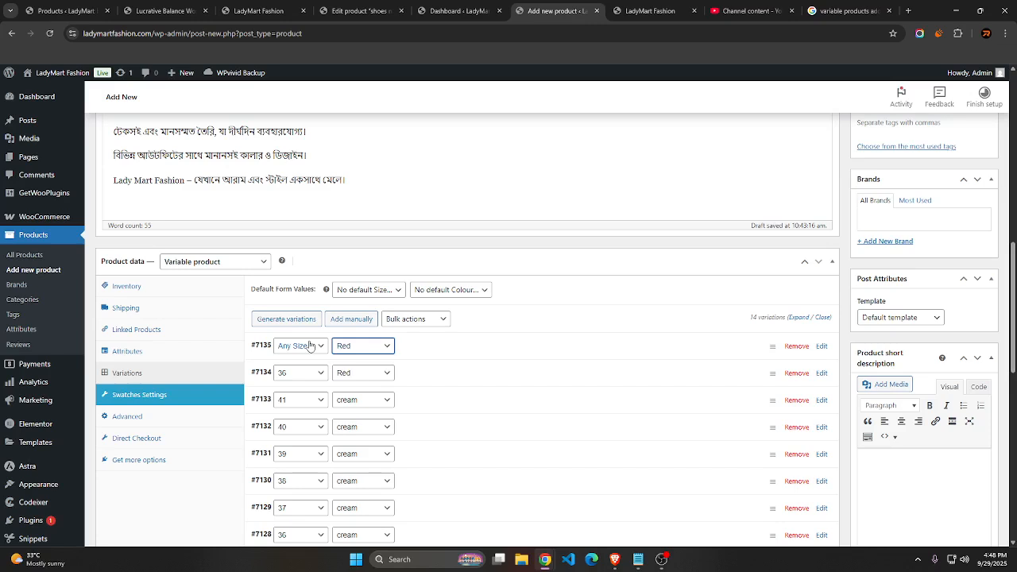
left_click(310, 345)
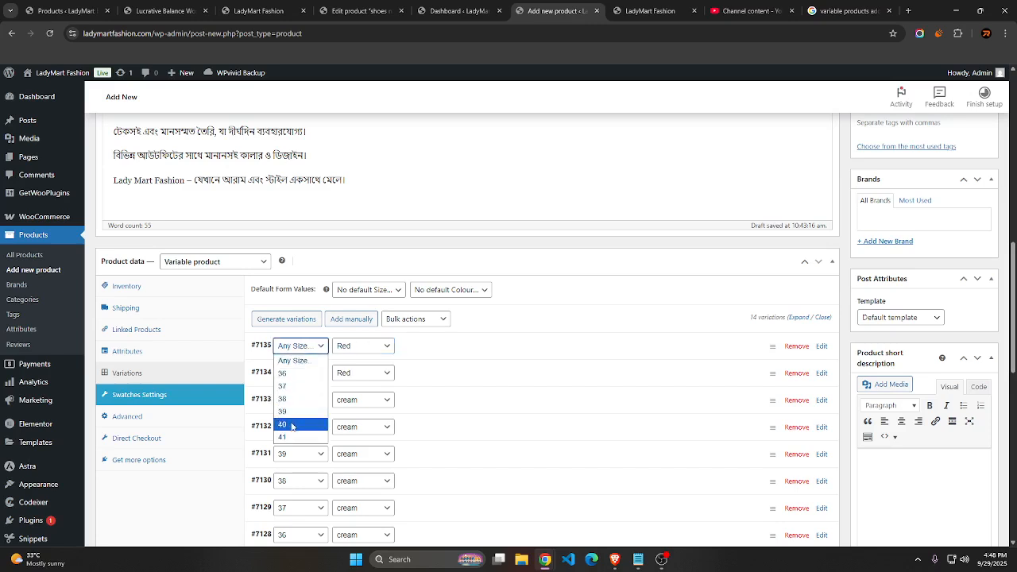
left_click(291, 398)
left_click(294, 347)
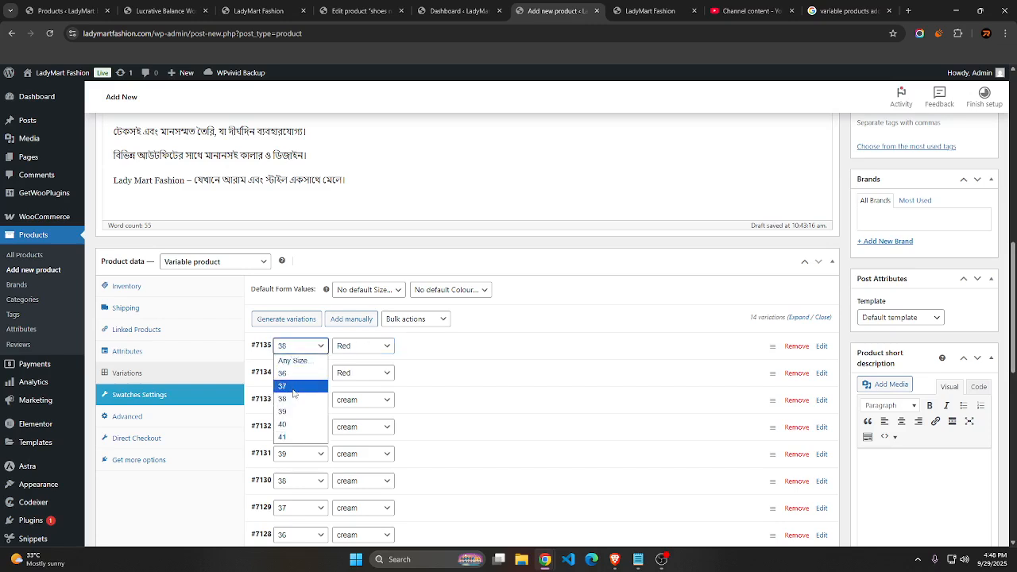
left_click(290, 386)
Manually add another variation to the product with colour Red and size 38
left_click(333, 319)
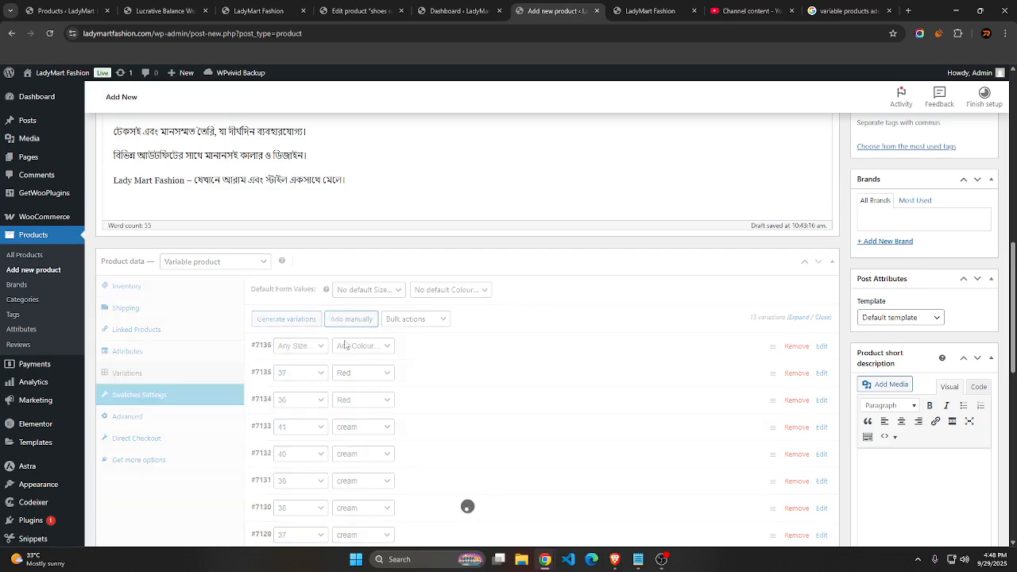
left_click(350, 350)
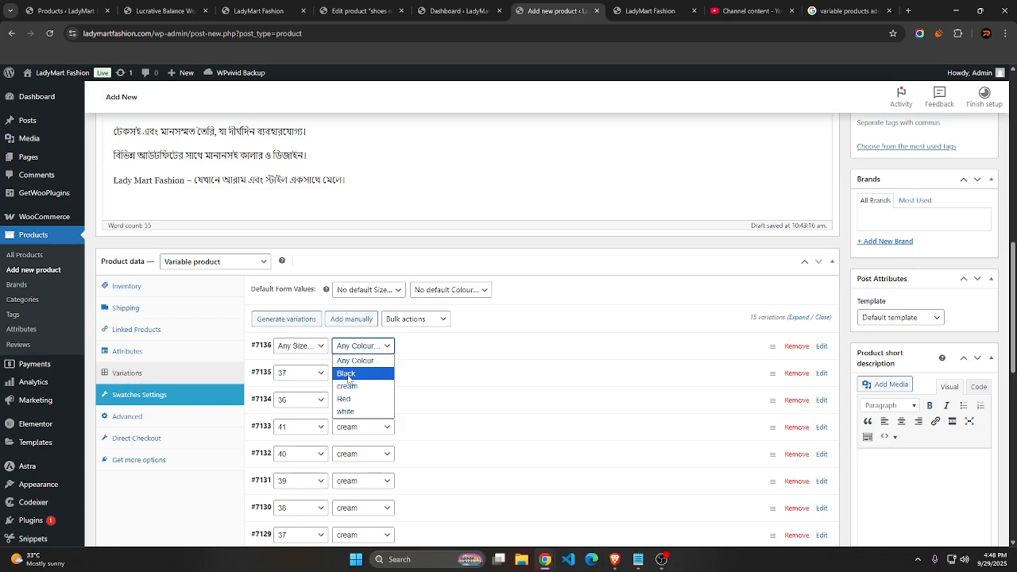
left_click(344, 399)
left_click(300, 346)
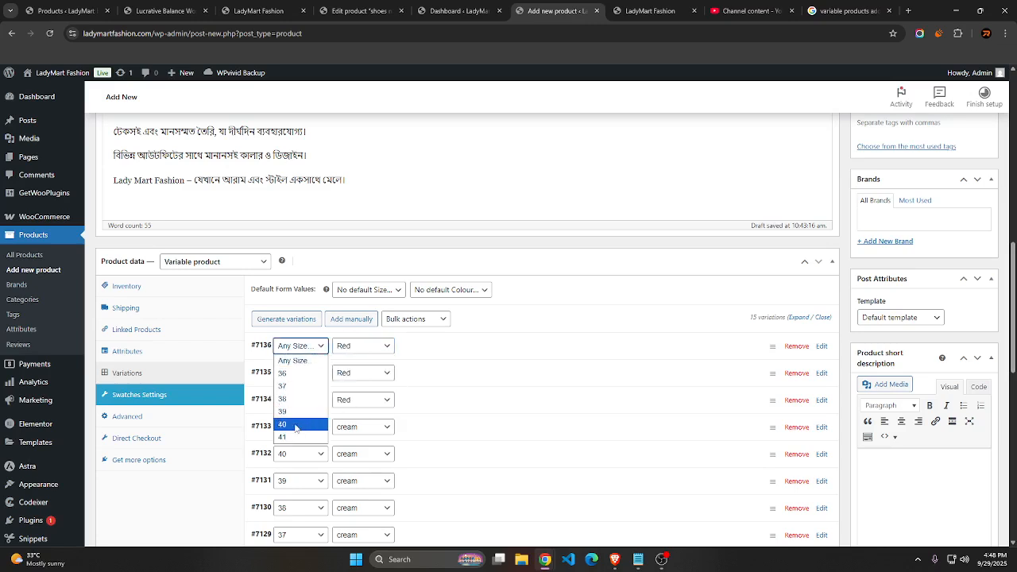
left_click(283, 399)
Manually add another variation to the product with colour Red and size 39
left_click(350, 318)
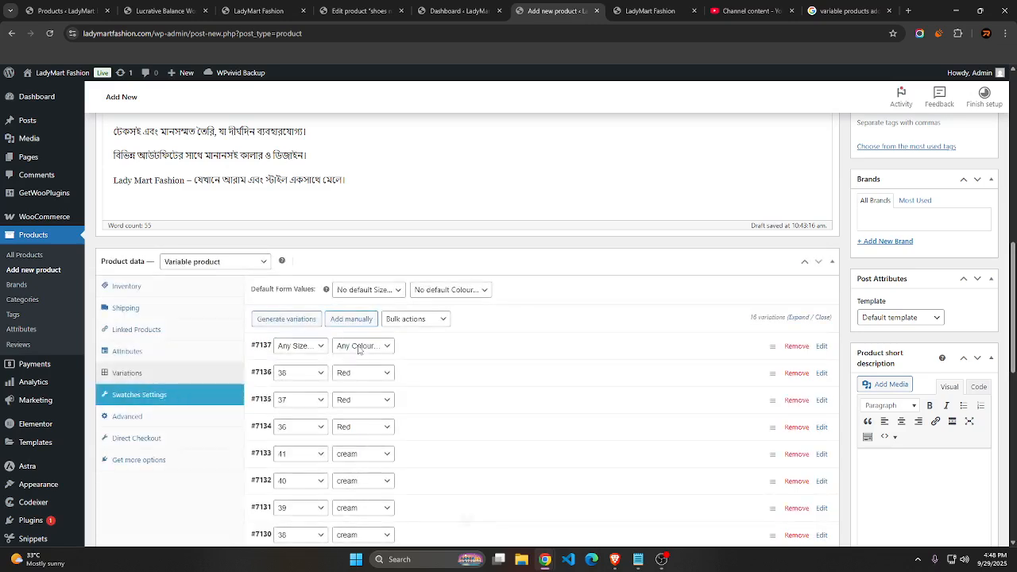
left_click(357, 350)
left_click(346, 397)
left_click(298, 347)
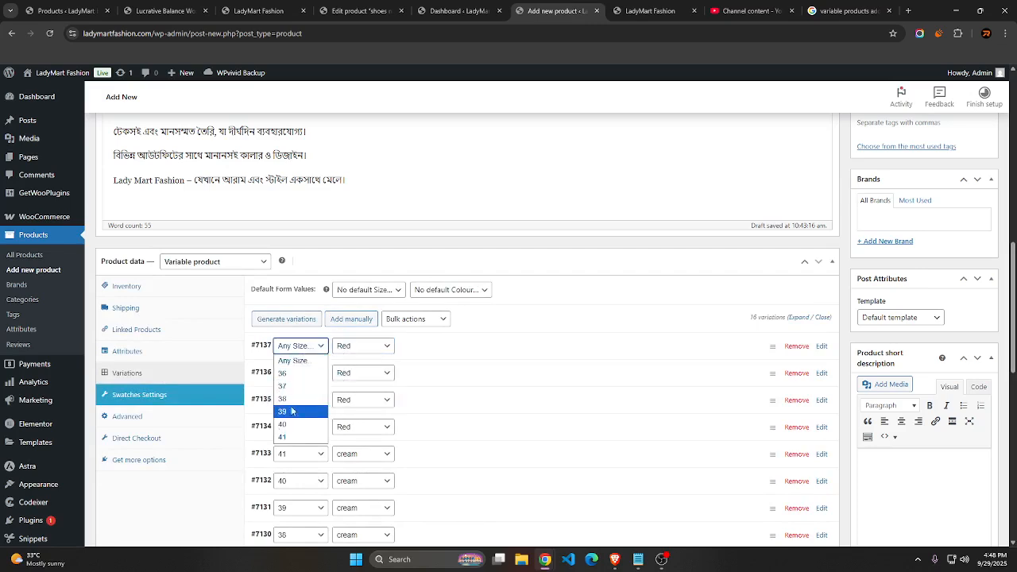
left_click(291, 411)
Manually add another variation to the product with colour Red and size 40
left_click(348, 321)
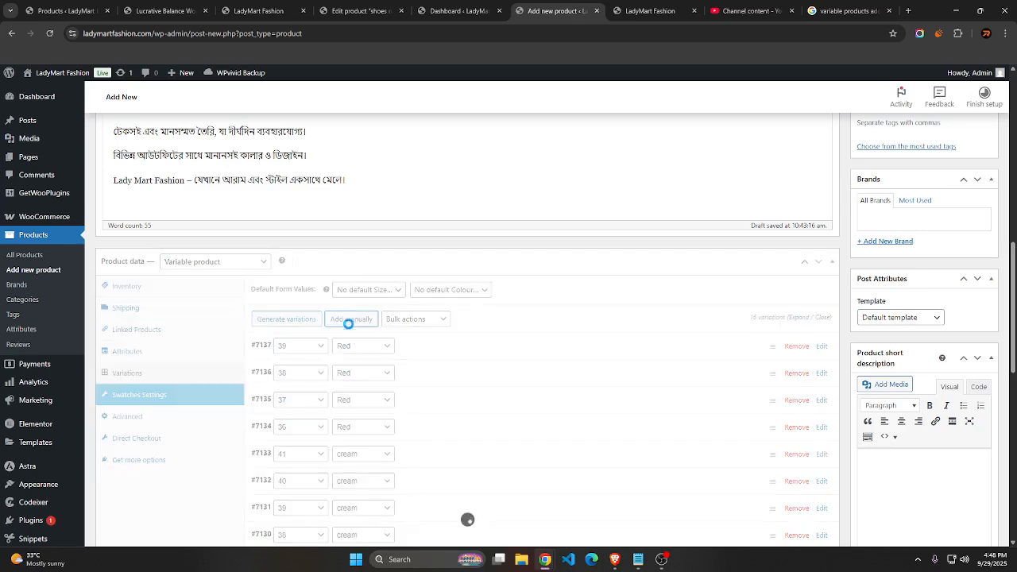
left_click(354, 347)
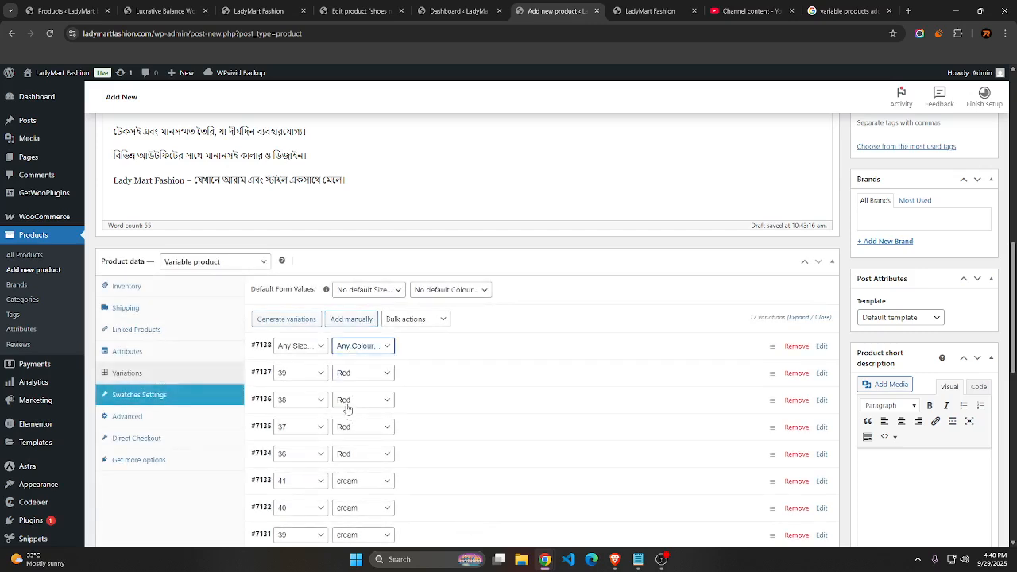
left_click(347, 409)
left_click(299, 346)
left_click(288, 430)
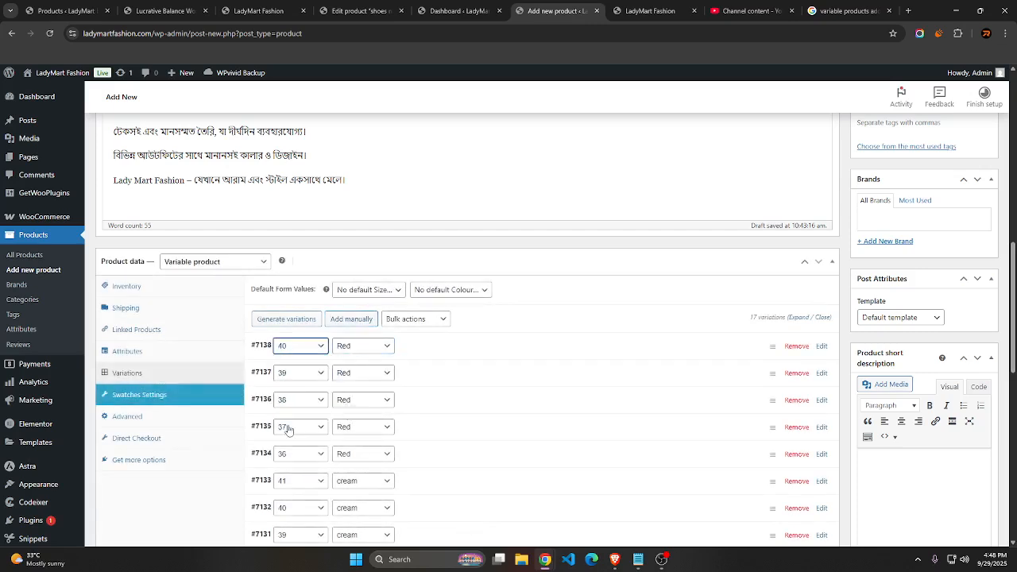
Manually add the last Red variation to the product, with size 41
left_click(347, 321)
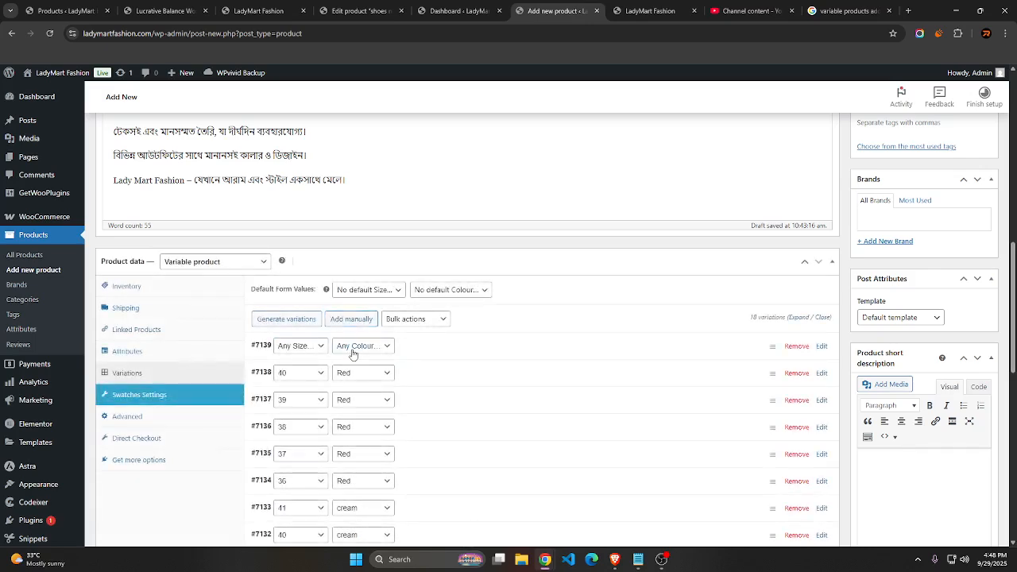
left_click(355, 346)
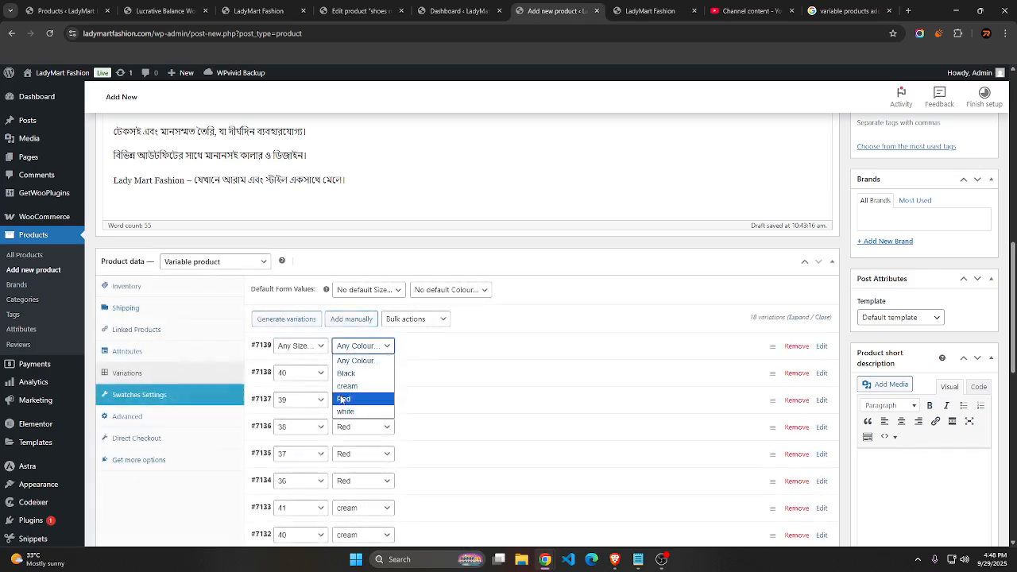
left_click(344, 399)
left_click(298, 346)
left_click(291, 438)
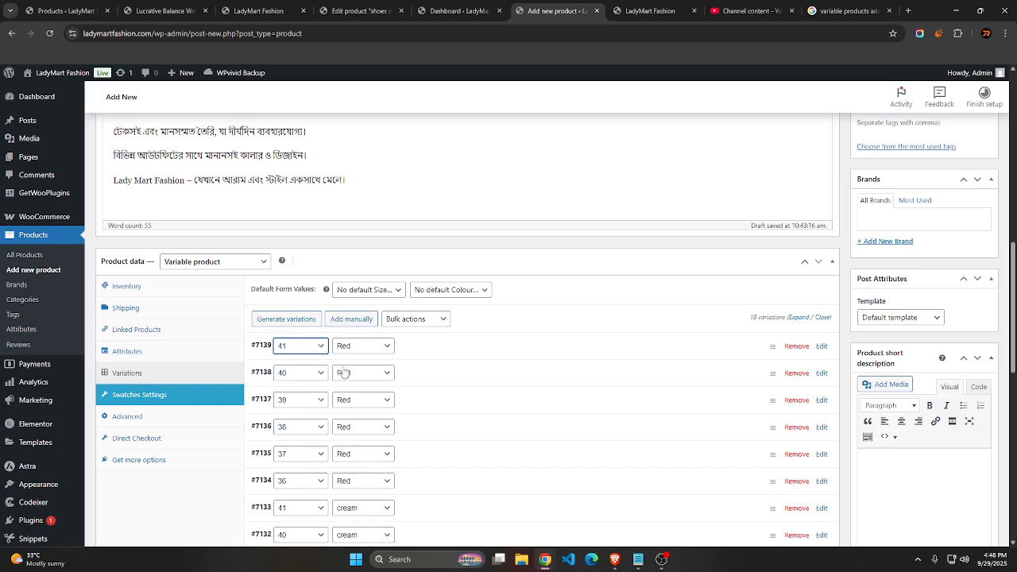
Manually add the first white variation to the product, with size 36
left_click(347, 327)
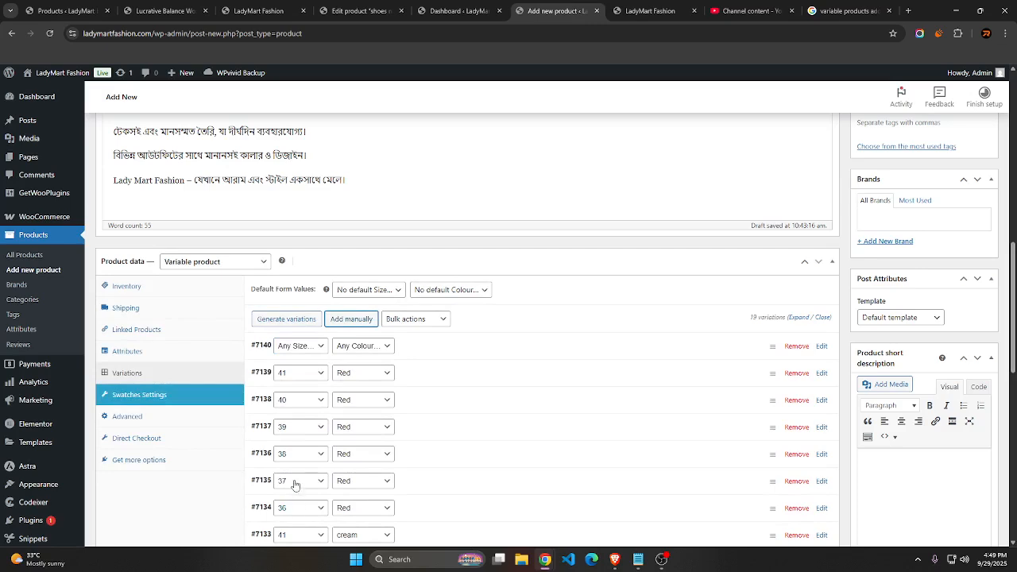
left_click(348, 347)
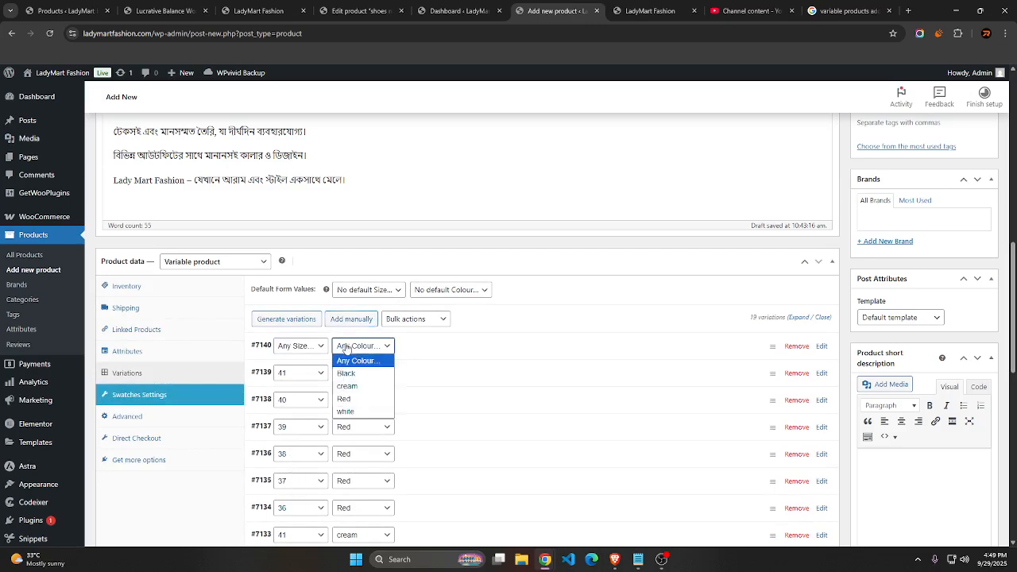
left_click(347, 350)
scroll(341, 345, "down", 5)
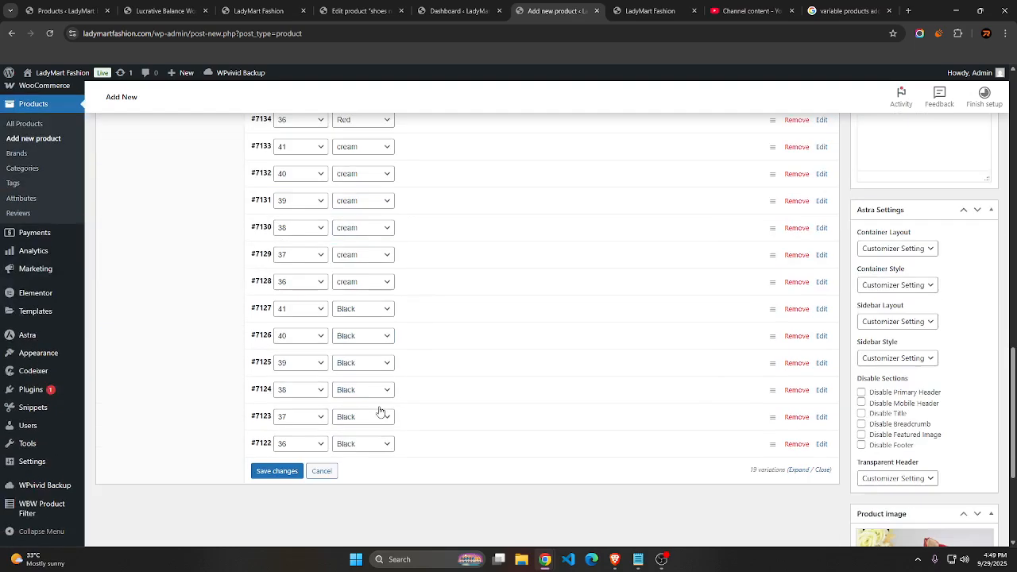
scroll(364, 371, "up", 6)
scroll(362, 421, "down", 2)
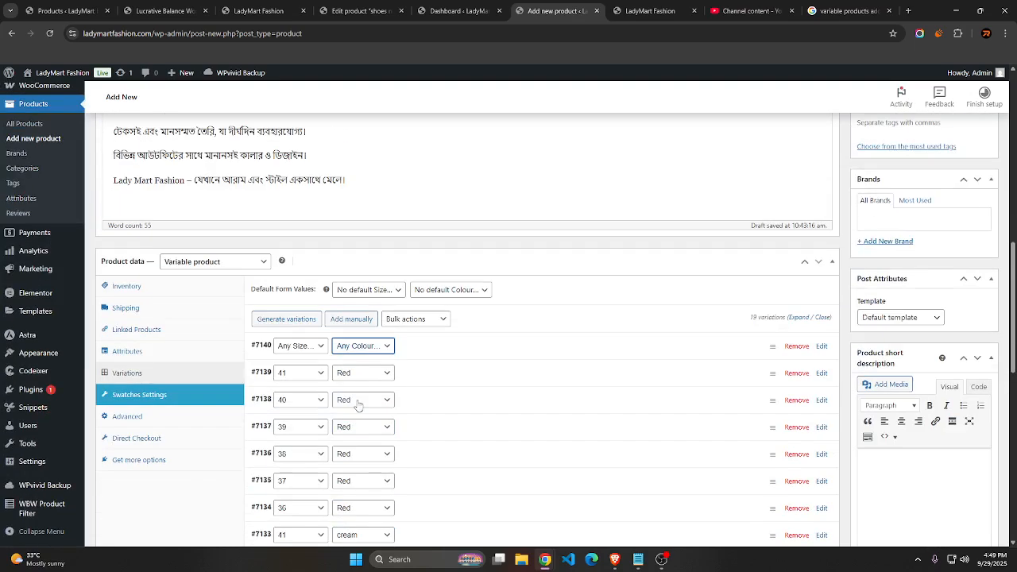
left_click(358, 347)
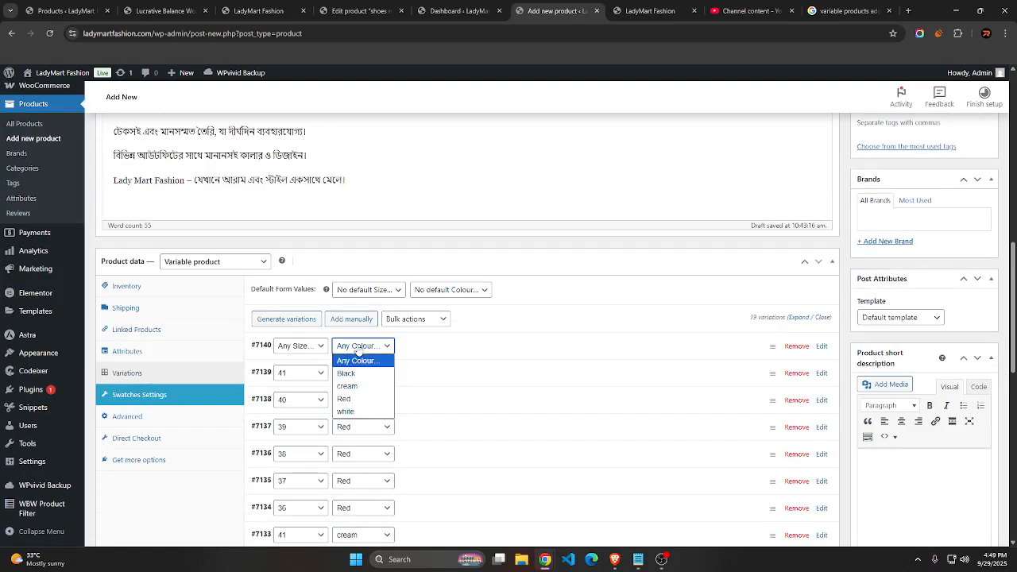
left_click(350, 411)
left_click(303, 354)
left_click(299, 373)
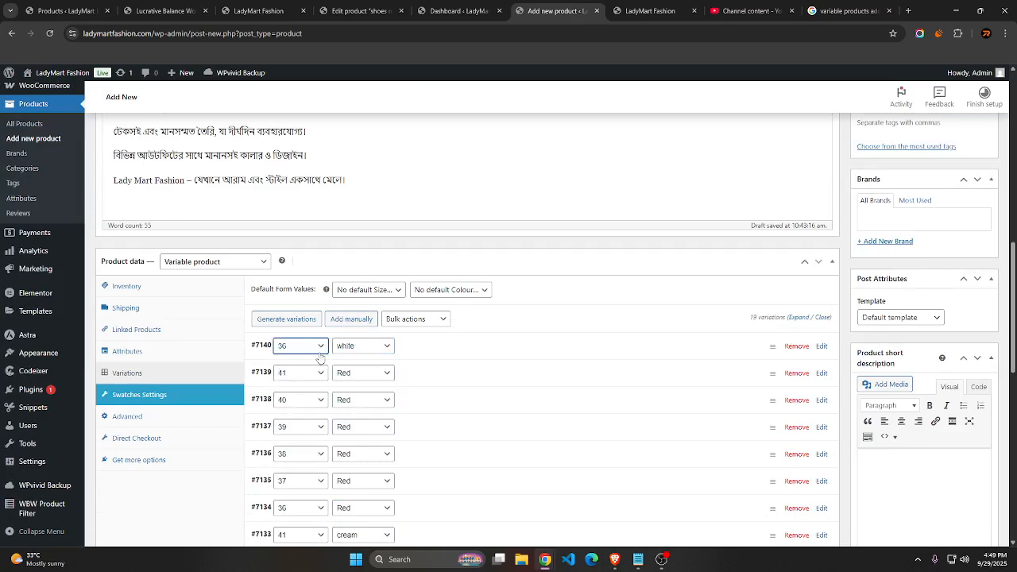
Manually add another variation to the product with colour white and size 37
left_click(342, 320)
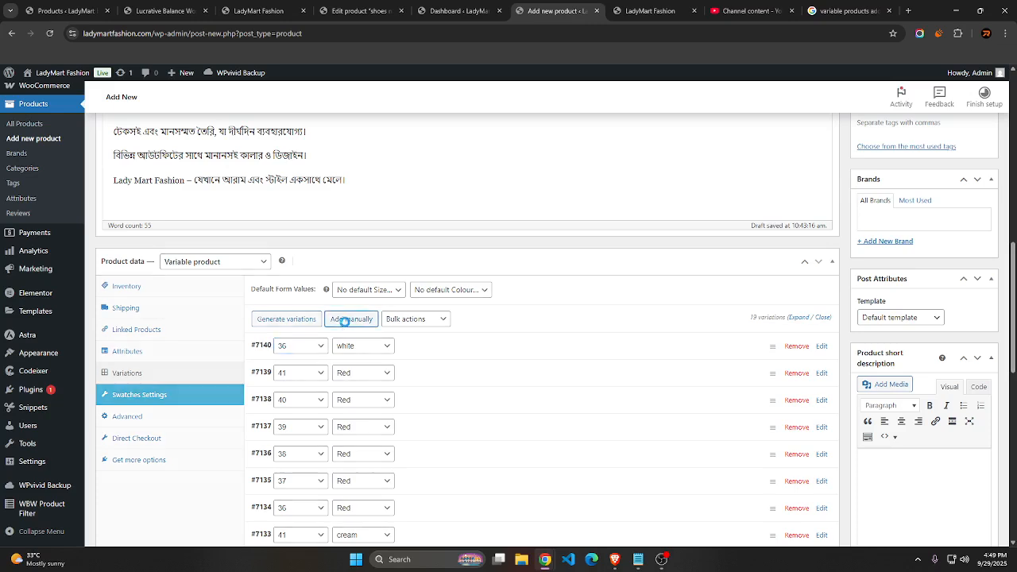
left_click(348, 350)
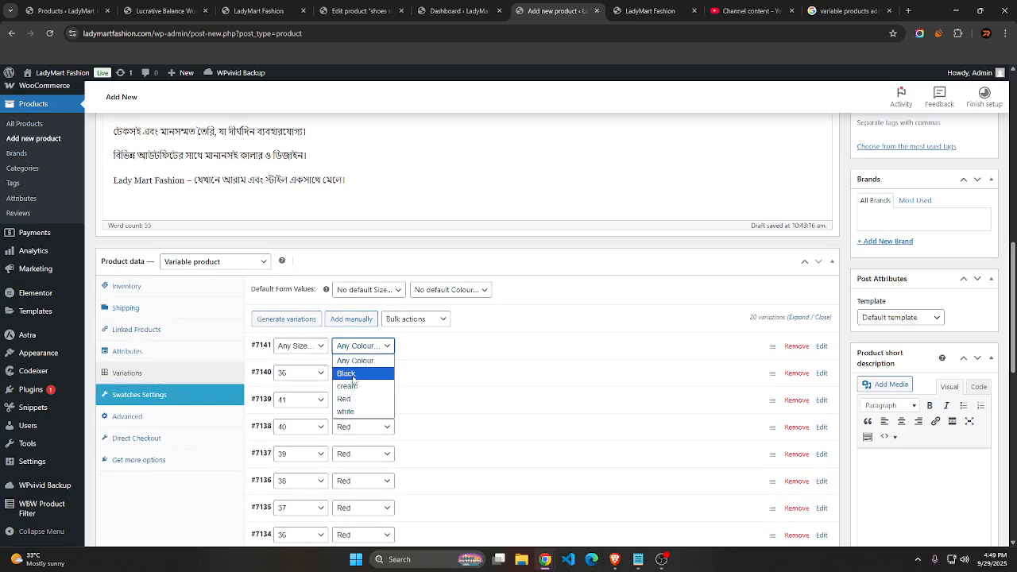
left_click(364, 346)
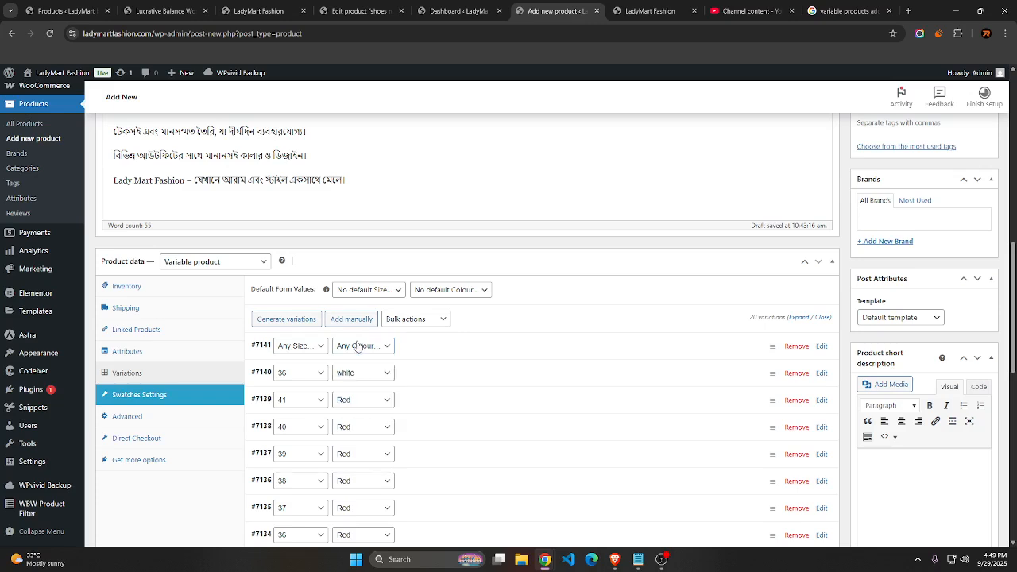
left_click(364, 345)
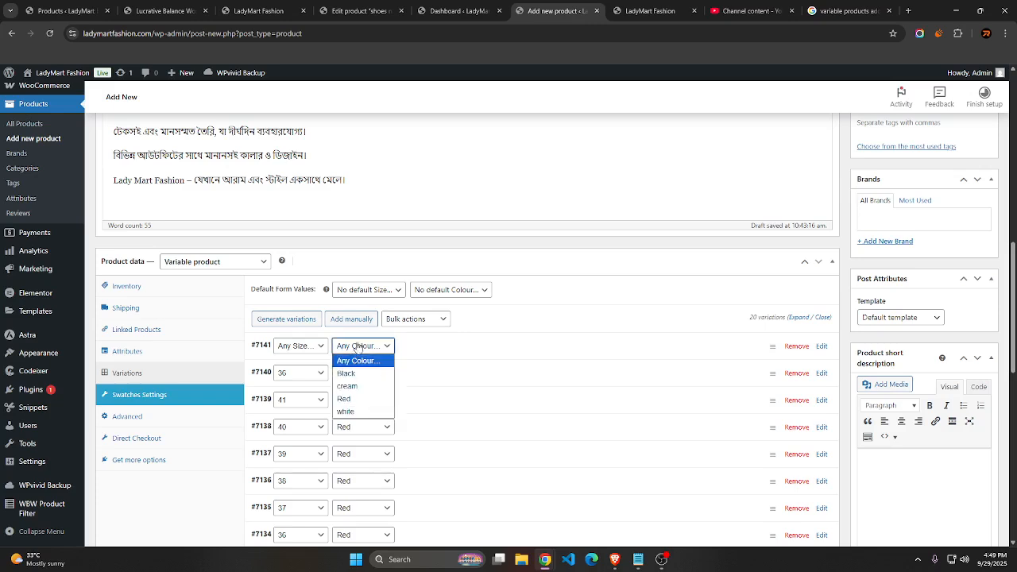
left_click(345, 411)
left_click(300, 346)
left_click(295, 374)
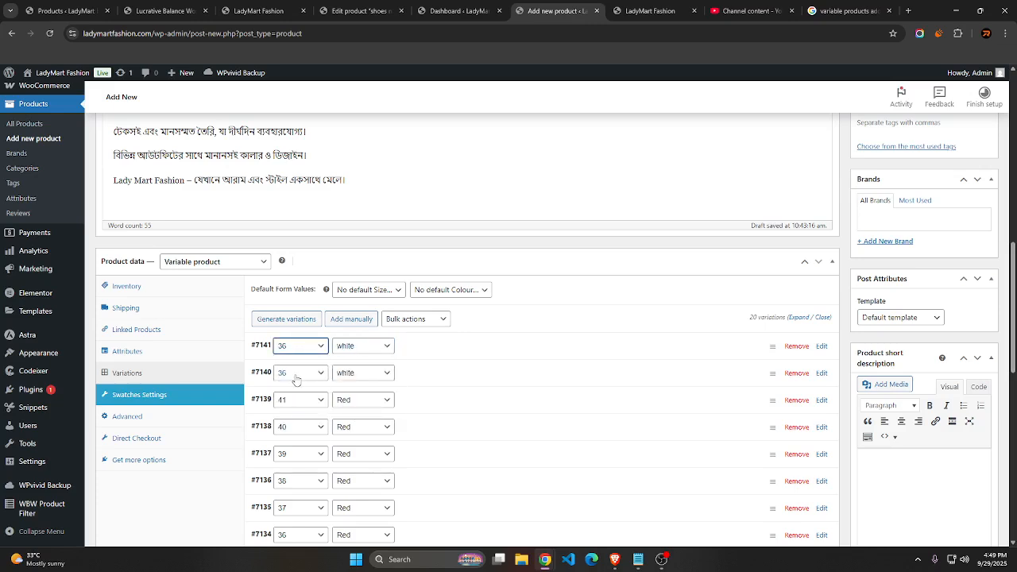
left_click(300, 347)
left_click(295, 391)
Manually add another variation to the product with colour white and size 38
left_click(357, 322)
left_click(359, 347)
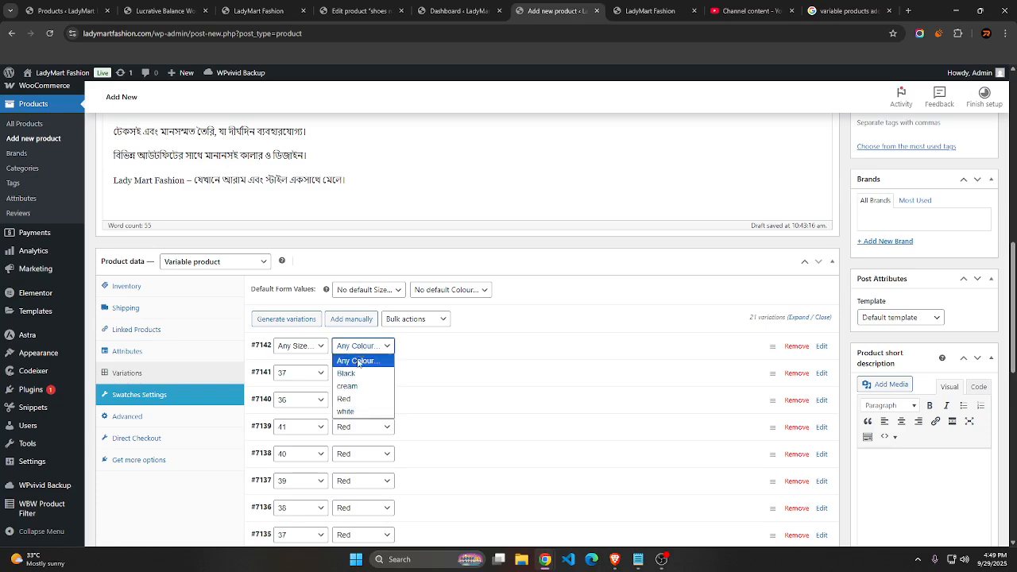
left_click(346, 411)
left_click(300, 347)
left_click(302, 394)
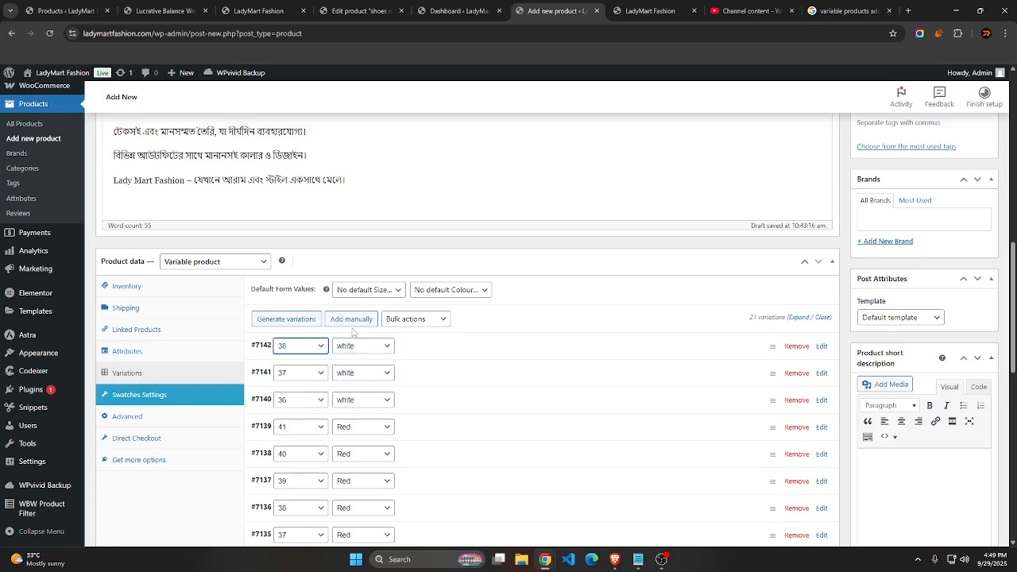
Manually add another variation to the product with colour white and size 39
left_click(351, 321)
left_click(352, 346)
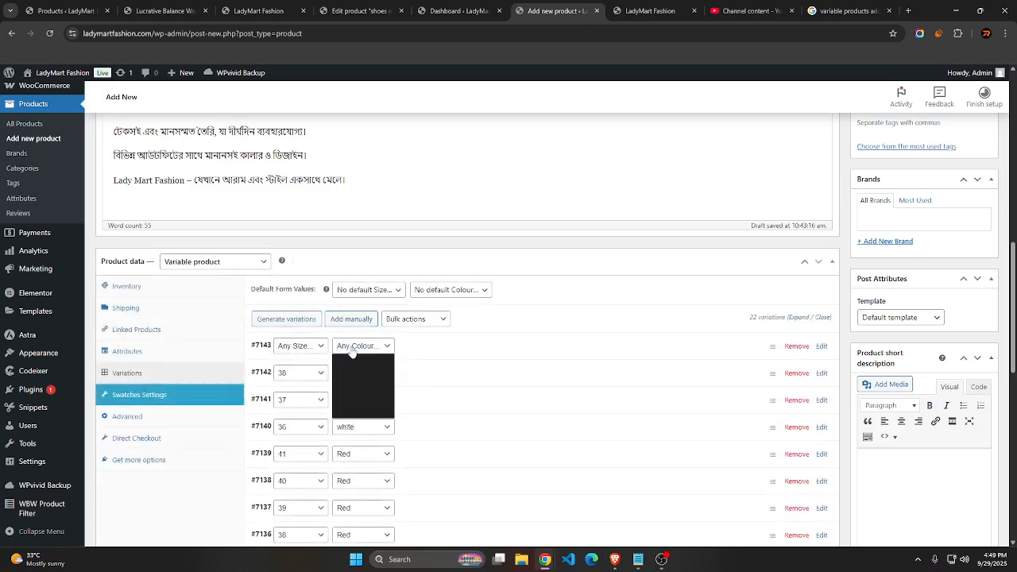
left_click(354, 360)
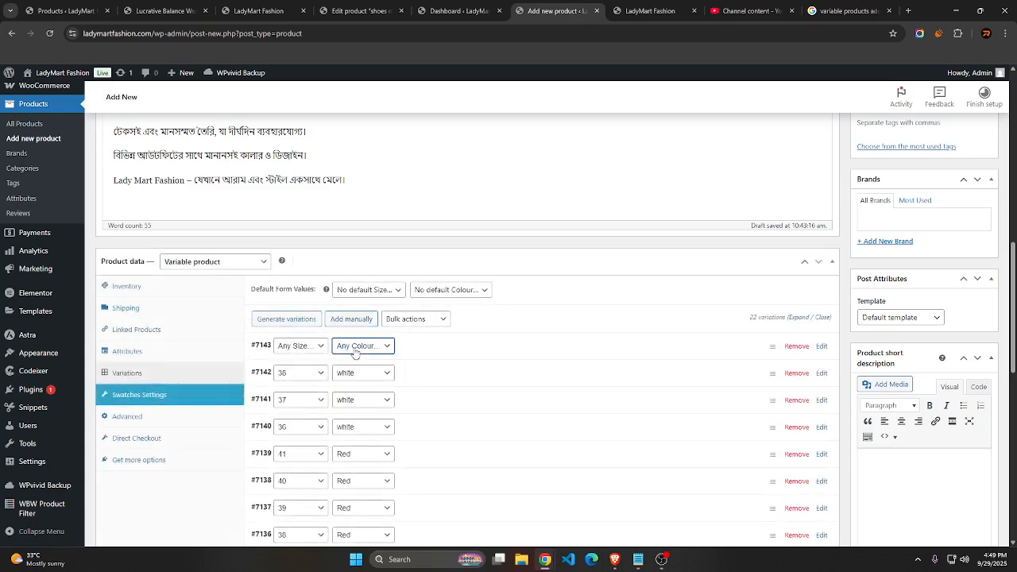
left_click(357, 347)
left_click(346, 412)
left_click(306, 347)
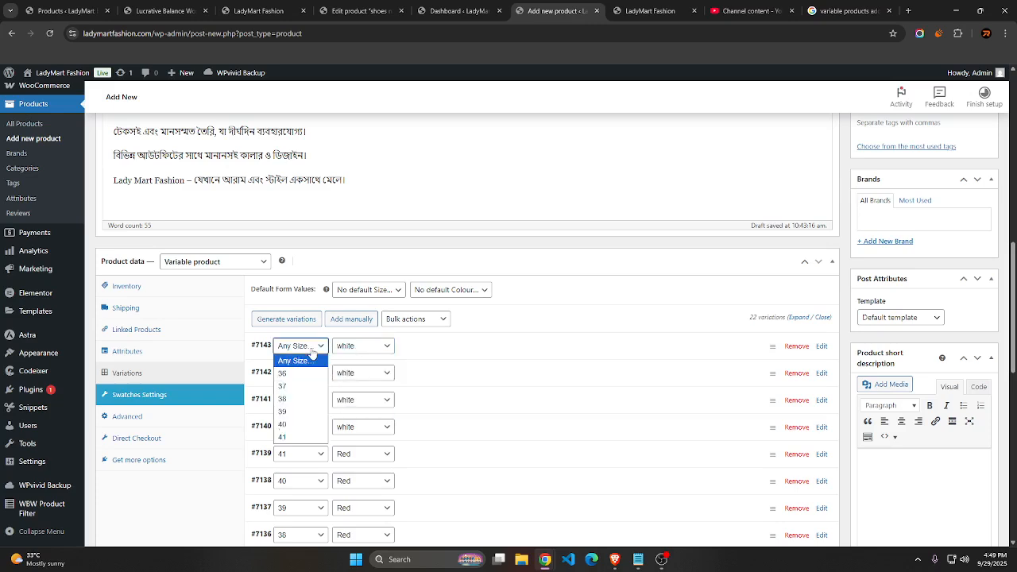
left_click(291, 412)
Manually add another variation to the product with colour white and size 40
left_click(350, 319)
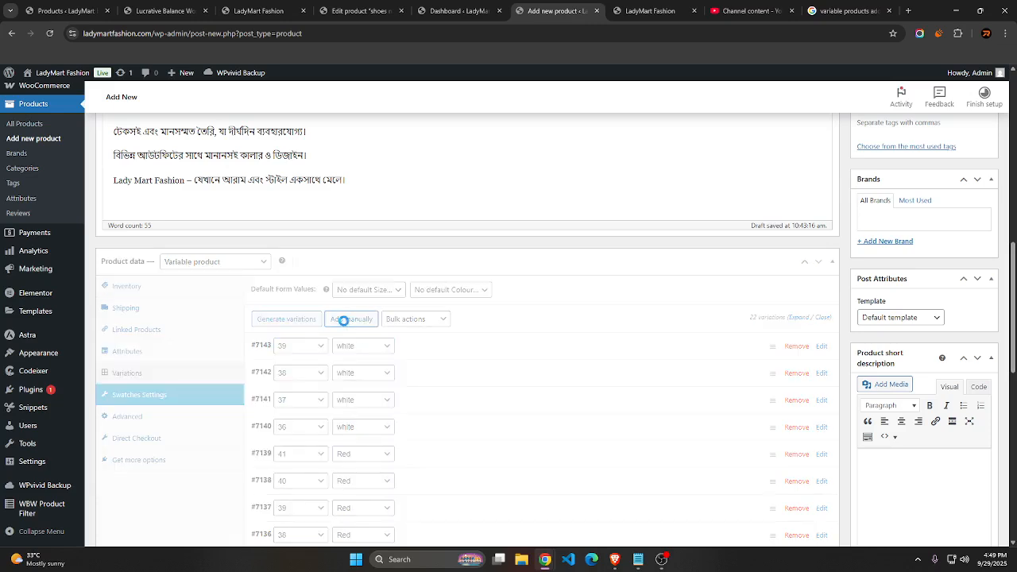
left_click(357, 347)
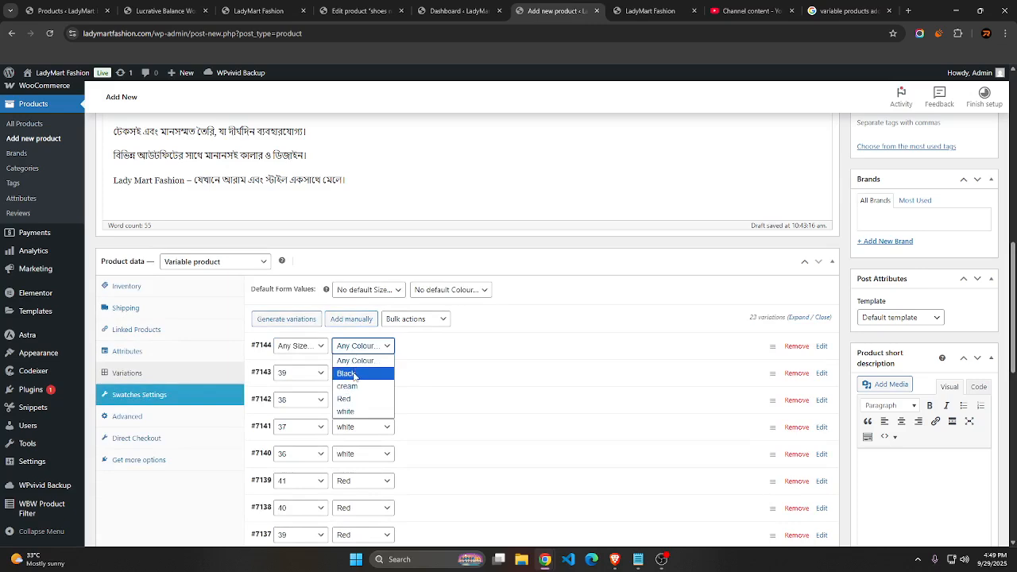
left_click(353, 412)
left_click(294, 348)
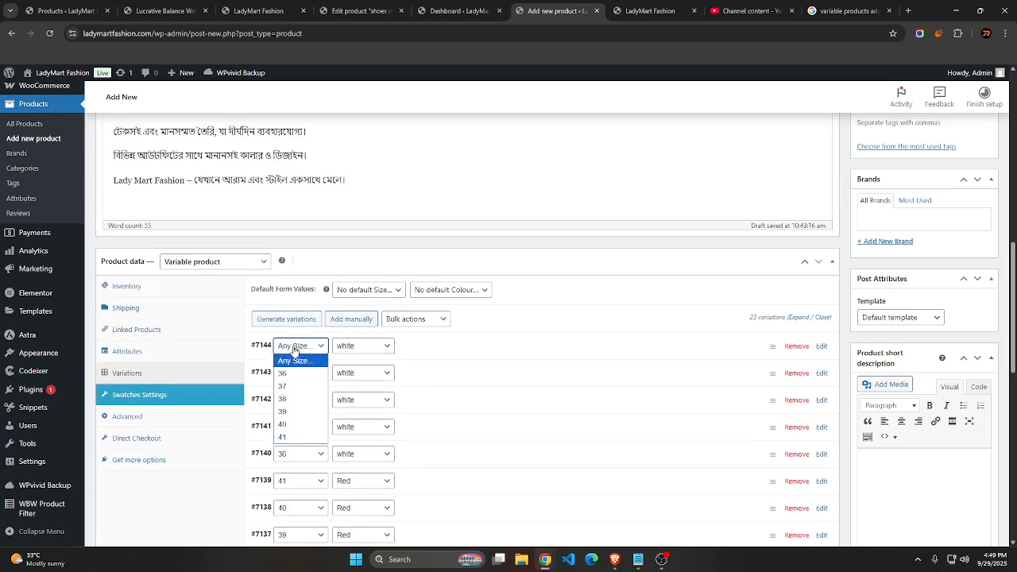
left_click(296, 424)
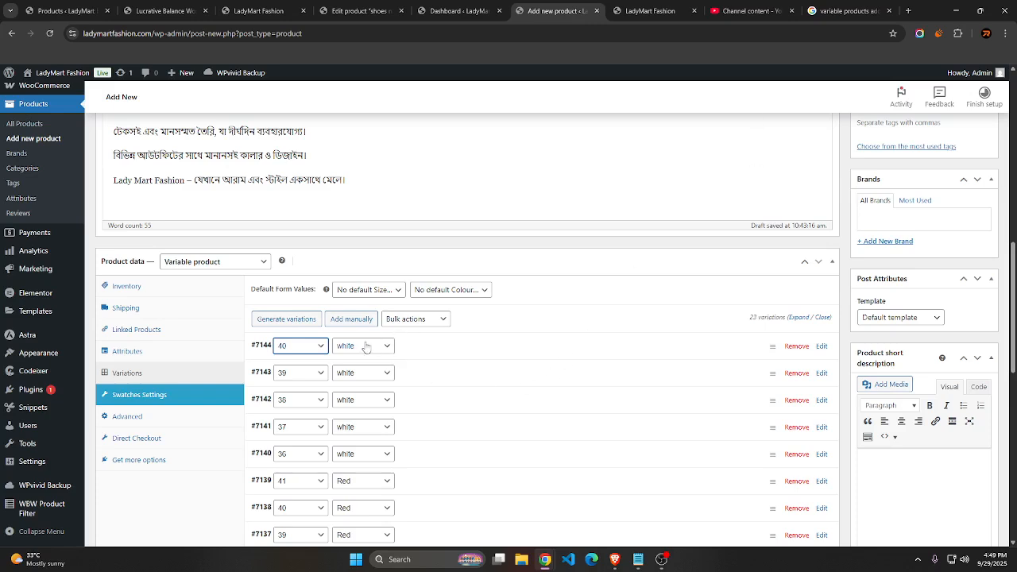
Manually add the last white variation to the product, with size 41
left_click(350, 321)
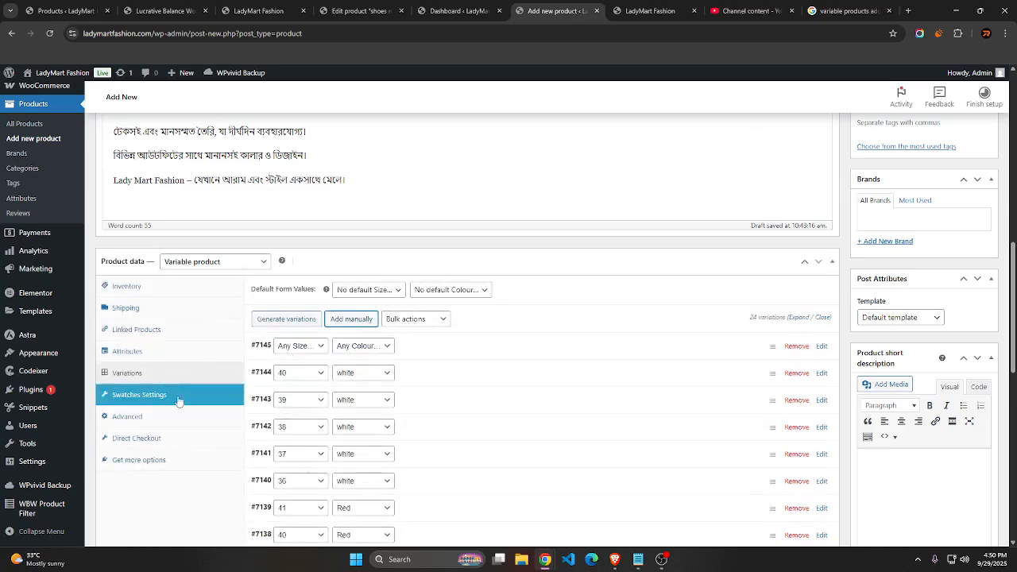
left_click(353, 347)
left_click(350, 412)
left_click(296, 347)
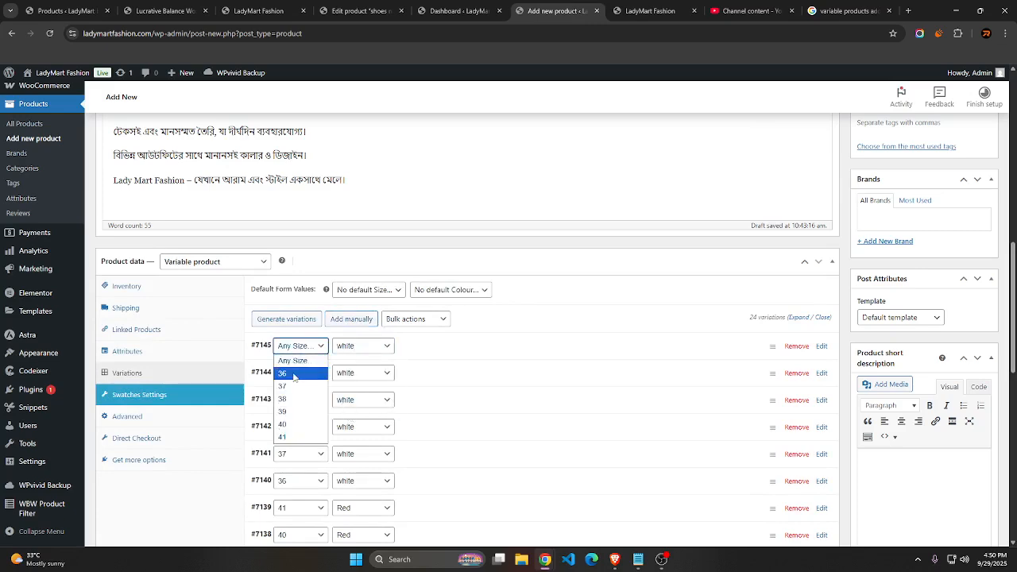
left_click(291, 441)
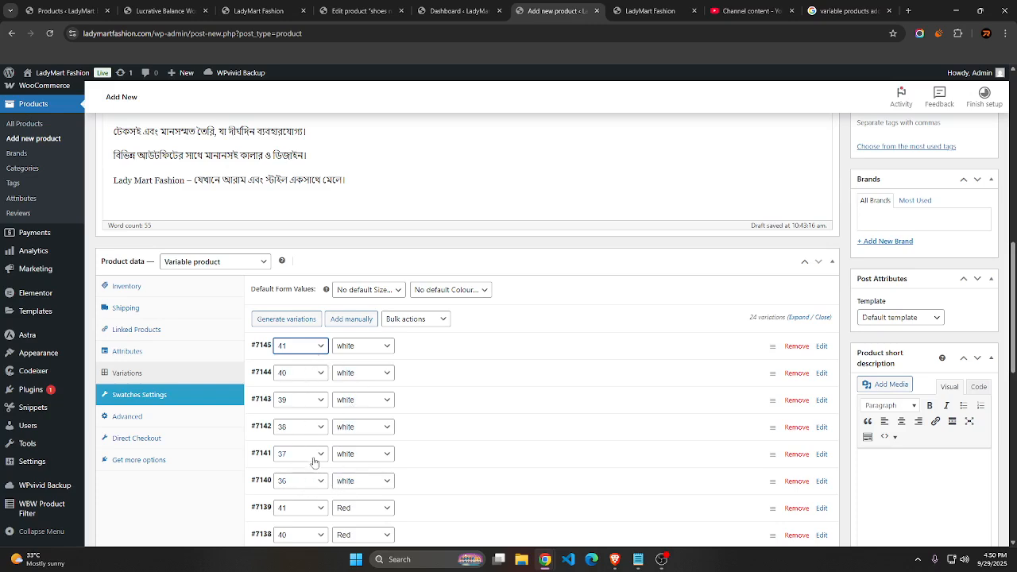
Review the full list of white, red, cream and black variations and their sizes
scroll(298, 433, "down", 3)
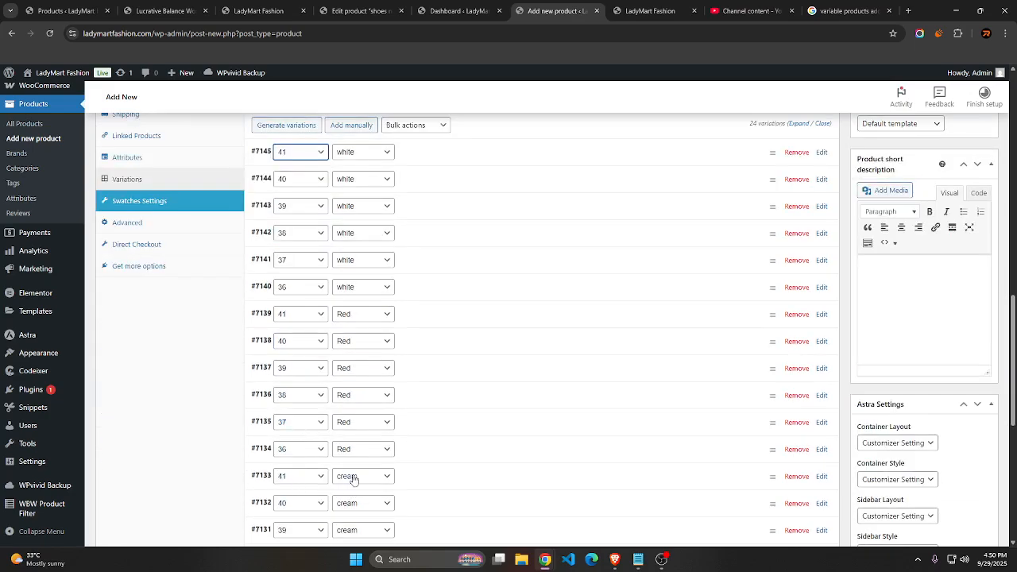
scroll(354, 479, "down", 5)
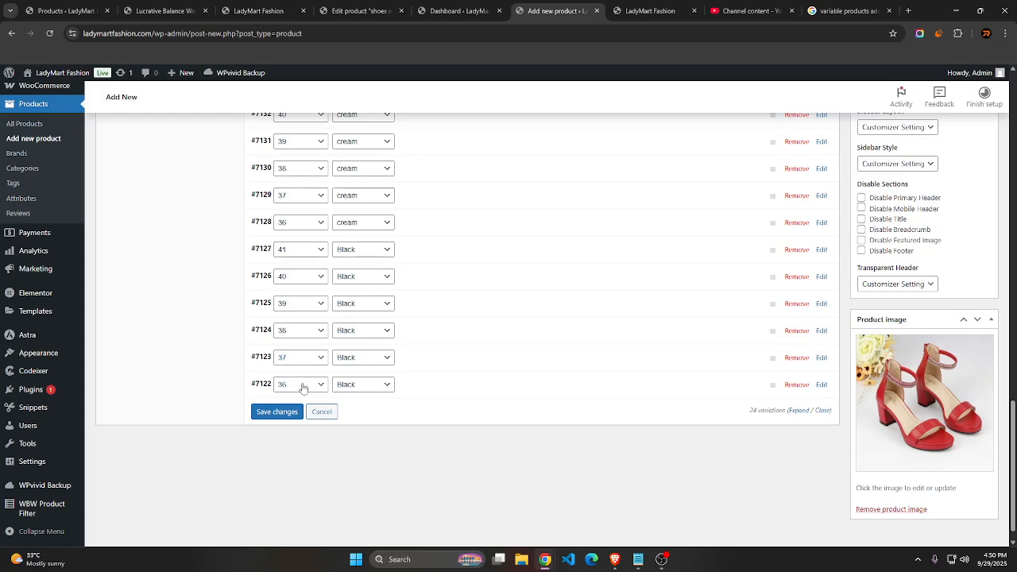
scroll(302, 389, "up", 3)
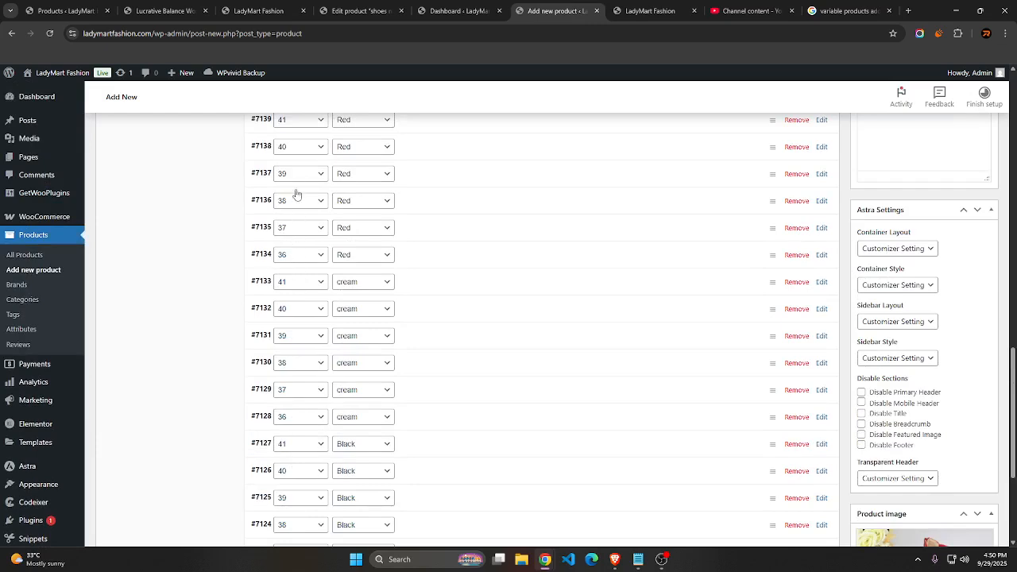
scroll(298, 166, "up", 3)
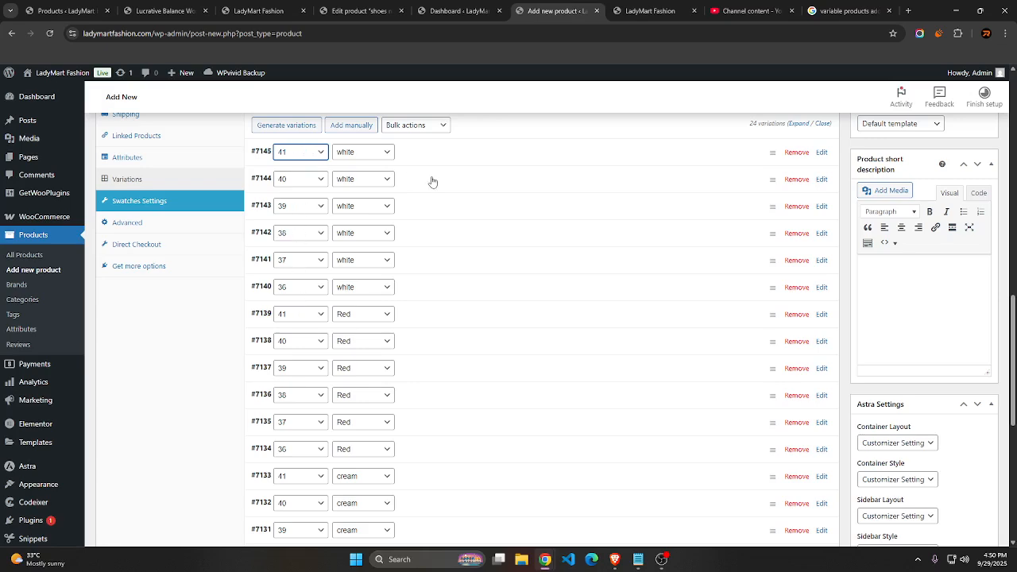
scroll(433, 182, "down", 6)
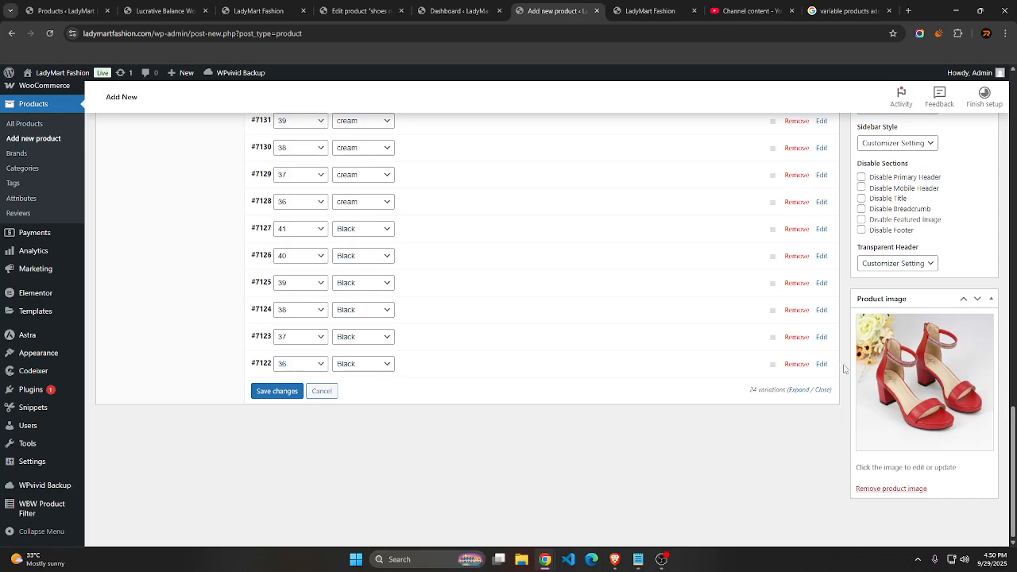
left_click(326, 390)
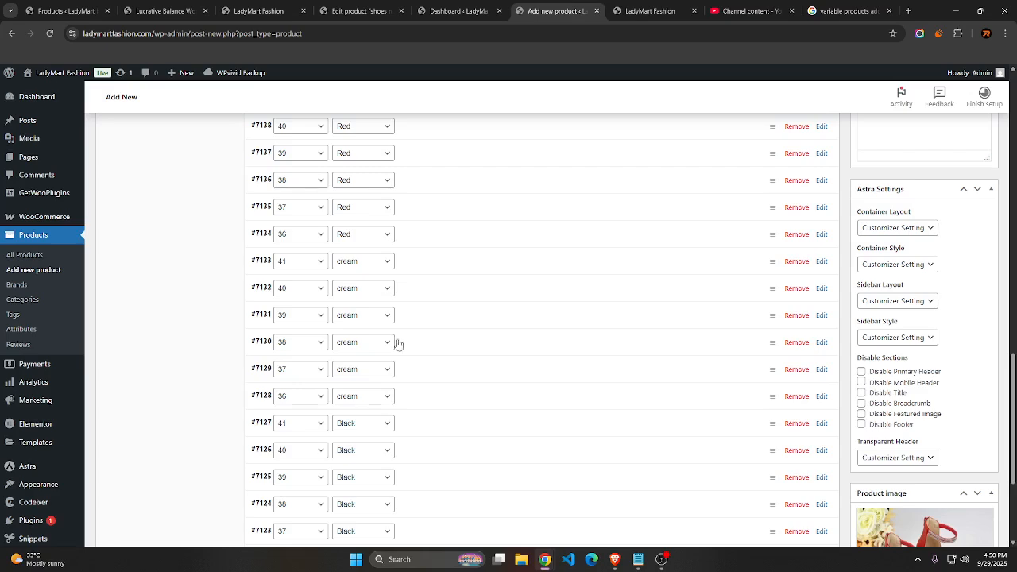
scroll(397, 342, "down", 3)
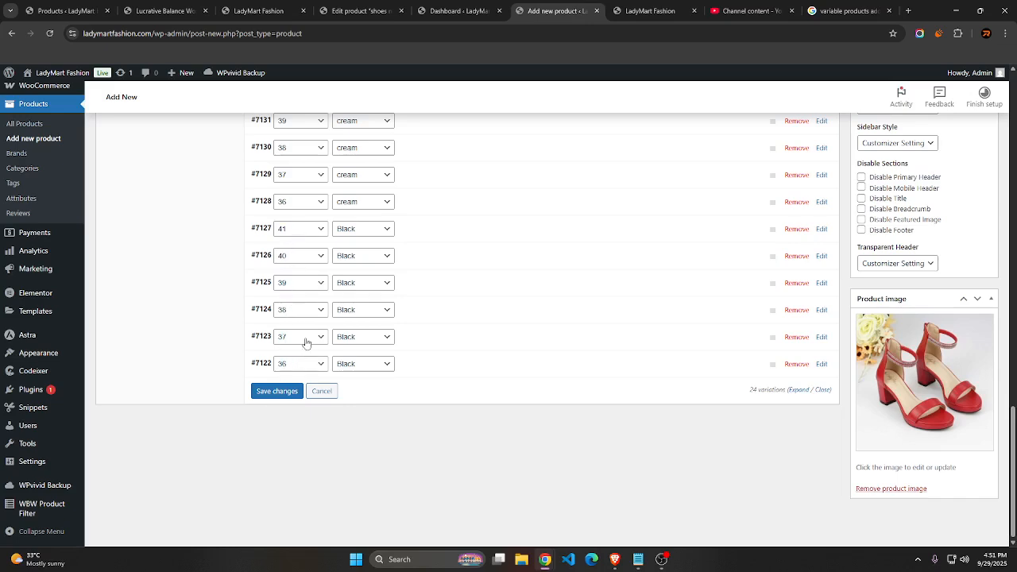
scroll(306, 344, "up", 2)
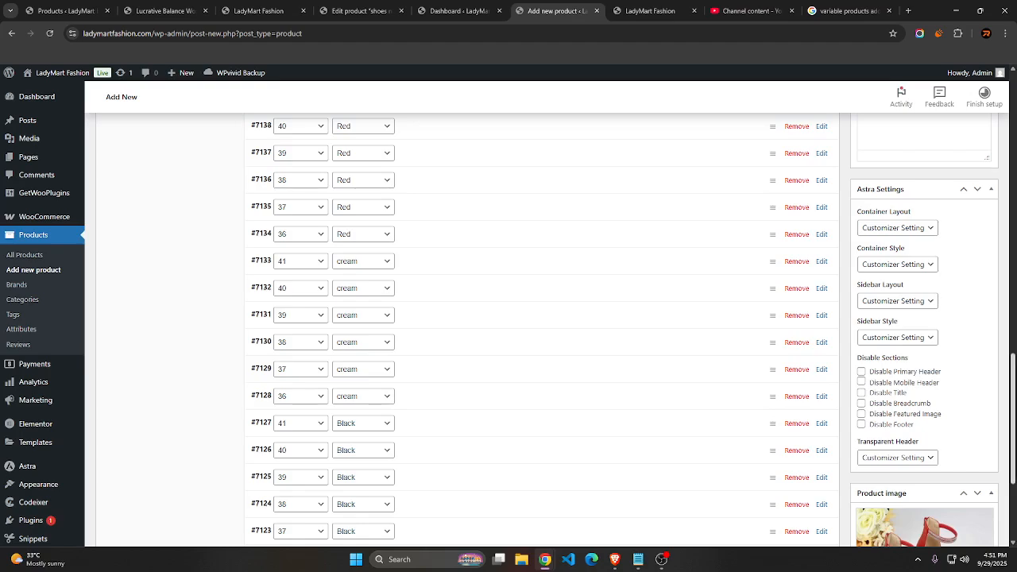
scroll(509, 330, "down", 1)
scroll(509, 330, "up", 1)
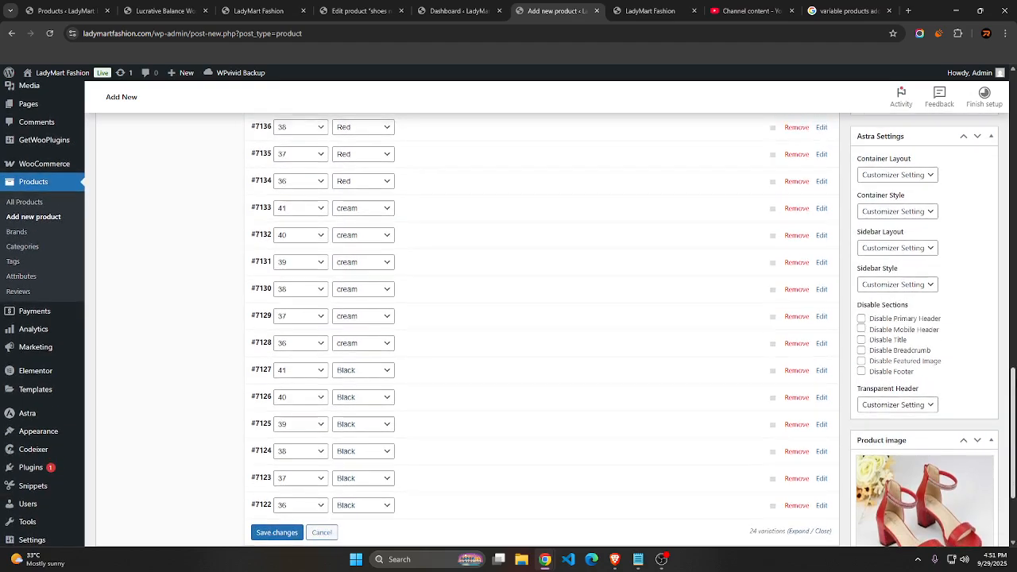
scroll(1008, 350, "up", 2)
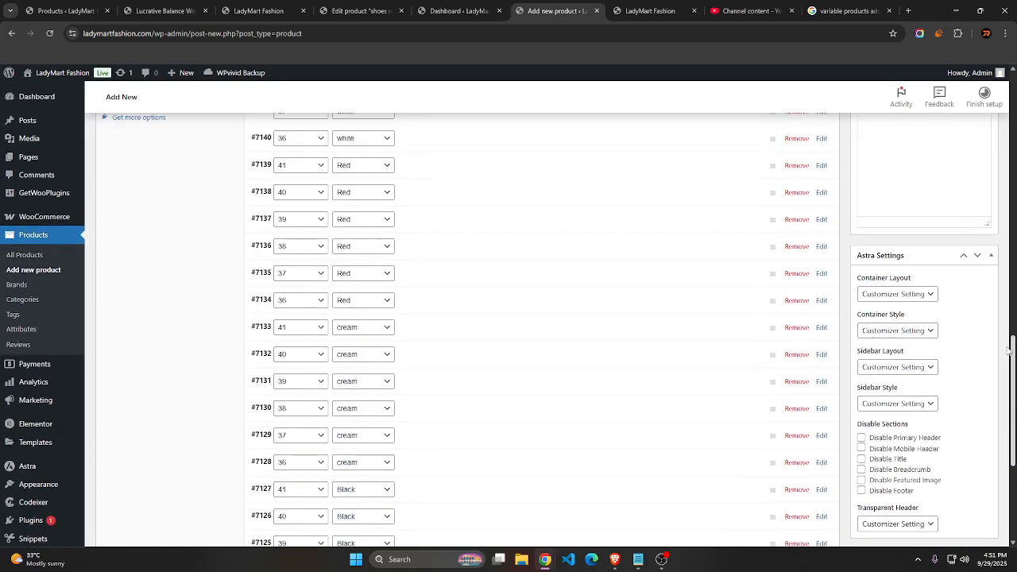
scroll(1007, 350, "up", 2)
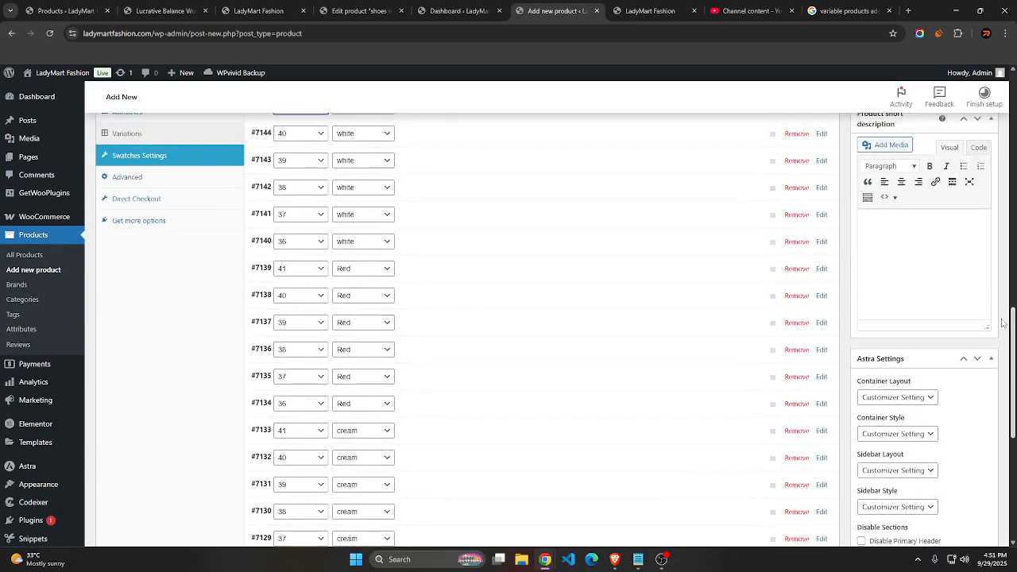
scroll(1002, 322, "up", 1)
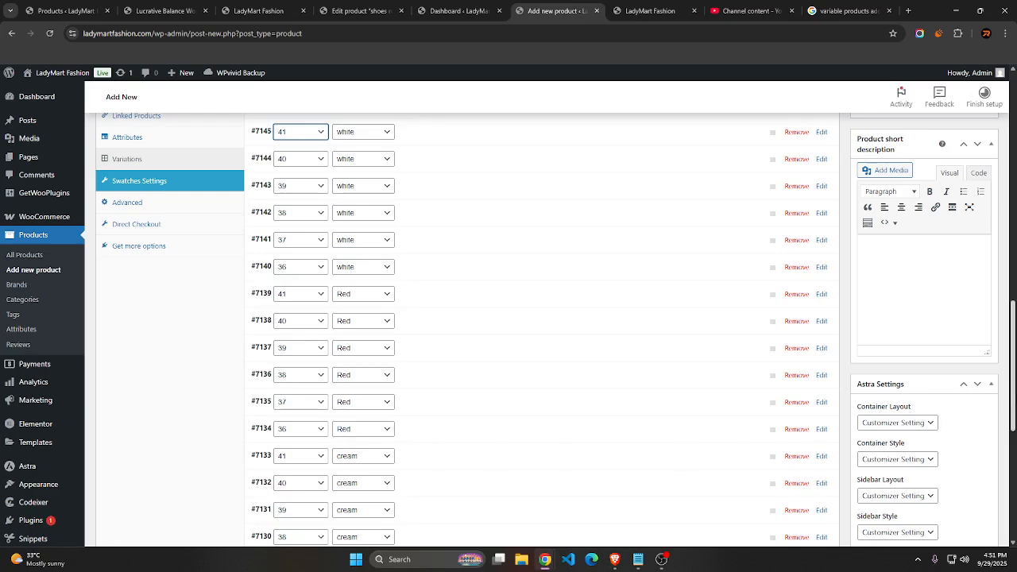
scroll(1012, 358, "down", 4)
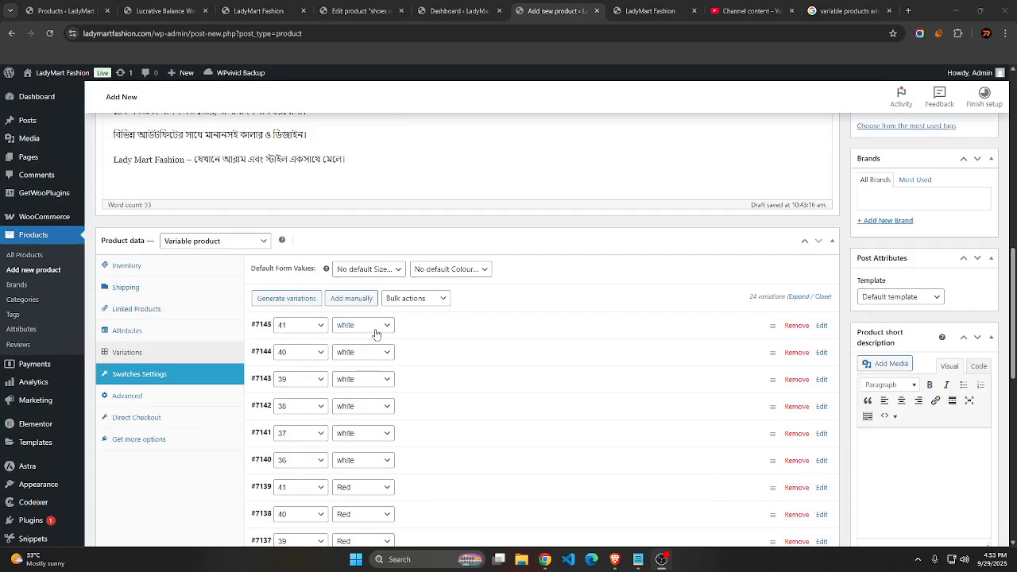
scroll(454, 359, "down", 5)
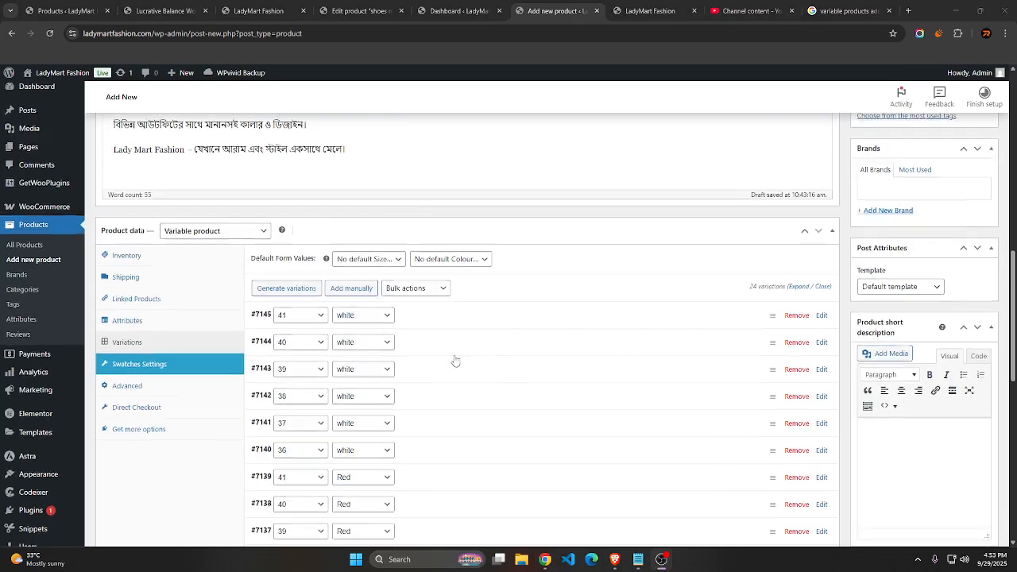
scroll(454, 359, "down", 3)
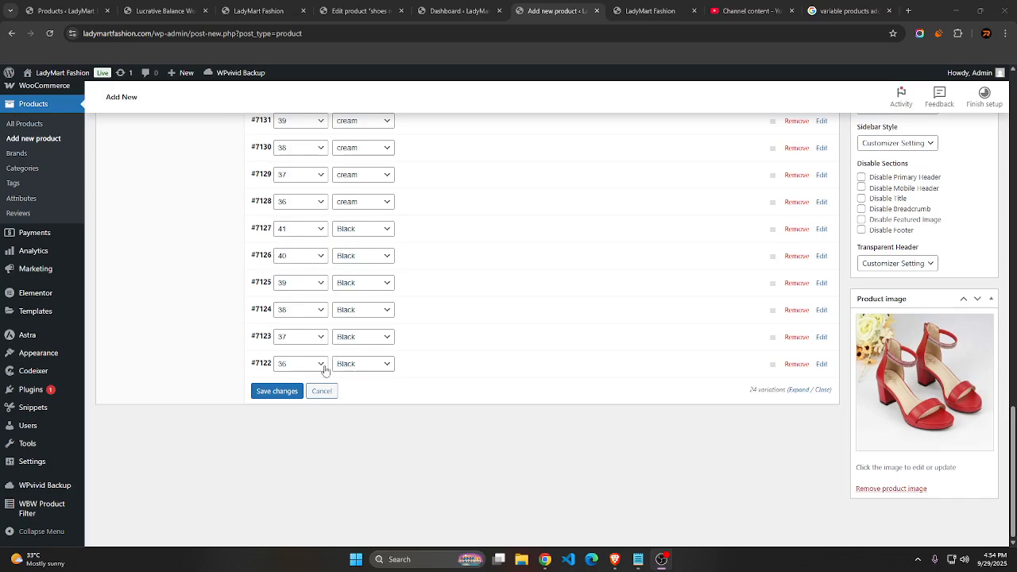
Check the colour of the size 36 black variation and the size options of the black variations from 36 to 41
left_click(352, 366)
left_click(352, 366)
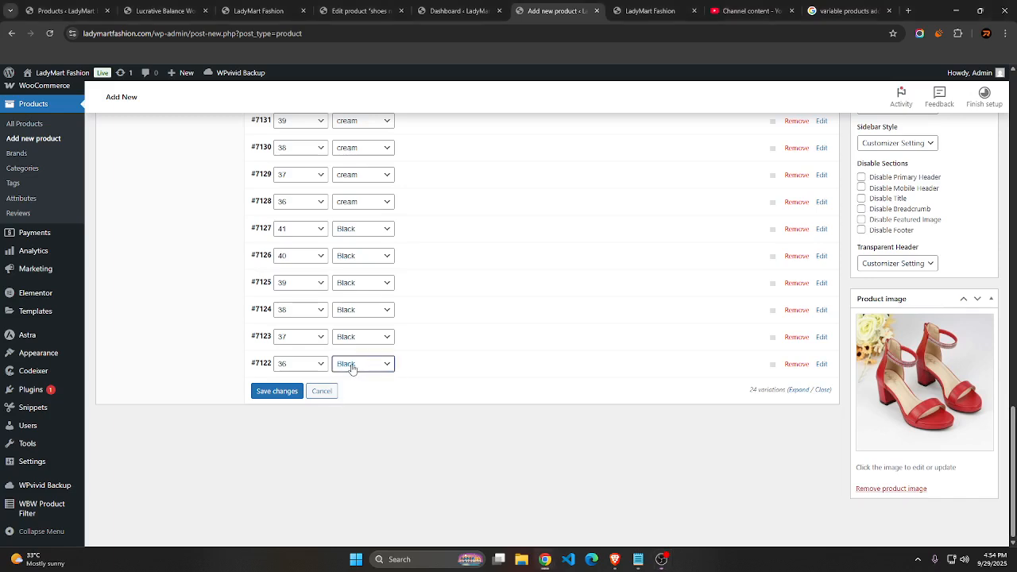
left_click(300, 367)
left_click(300, 366)
left_click(298, 350)
left_click(298, 347)
left_click(297, 309)
left_click(297, 309)
left_click(297, 282)
left_click(297, 282)
left_click(305, 257)
left_click(304, 256)
left_click(303, 232)
left_click(303, 232)
left_click(303, 235)
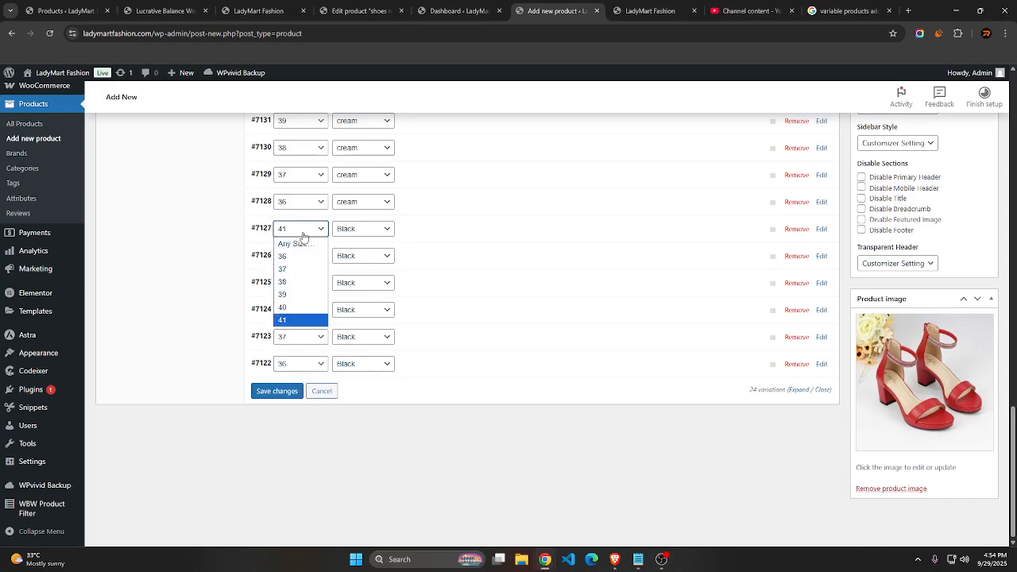
left_click(303, 237)
scroll(504, 241, "up", 8)
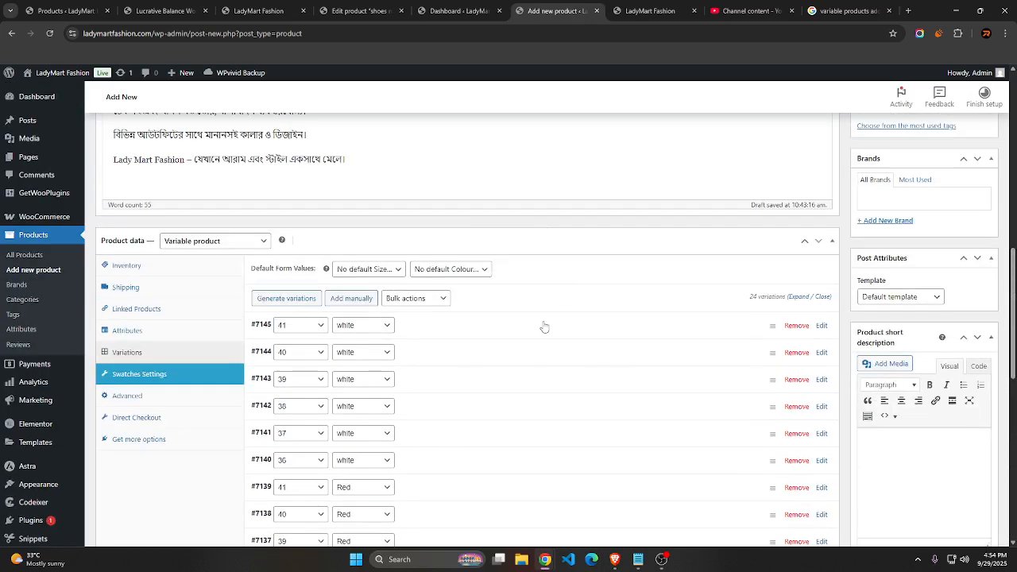
left_click(378, 271)
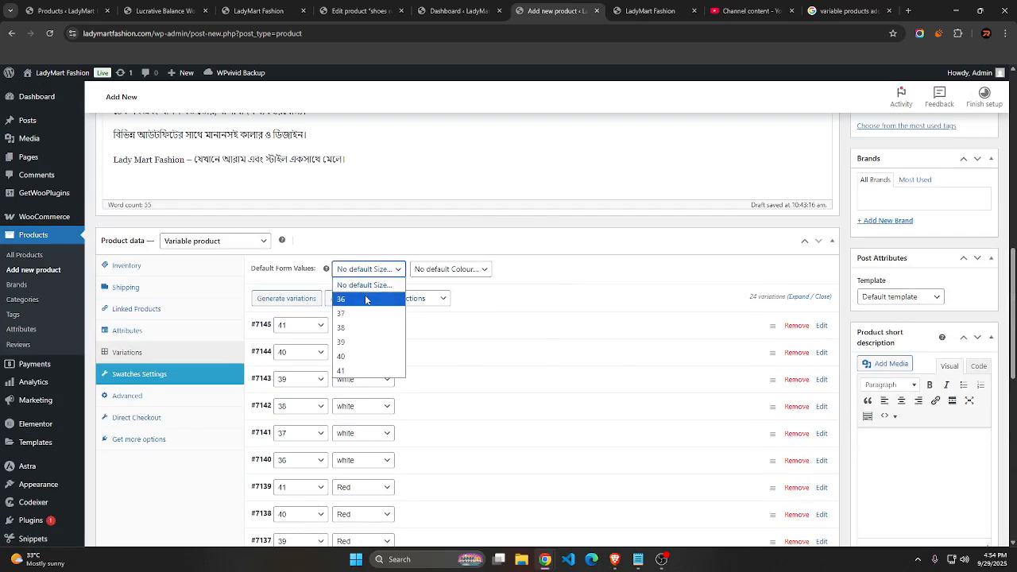
left_click(356, 247)
left_click(358, 251)
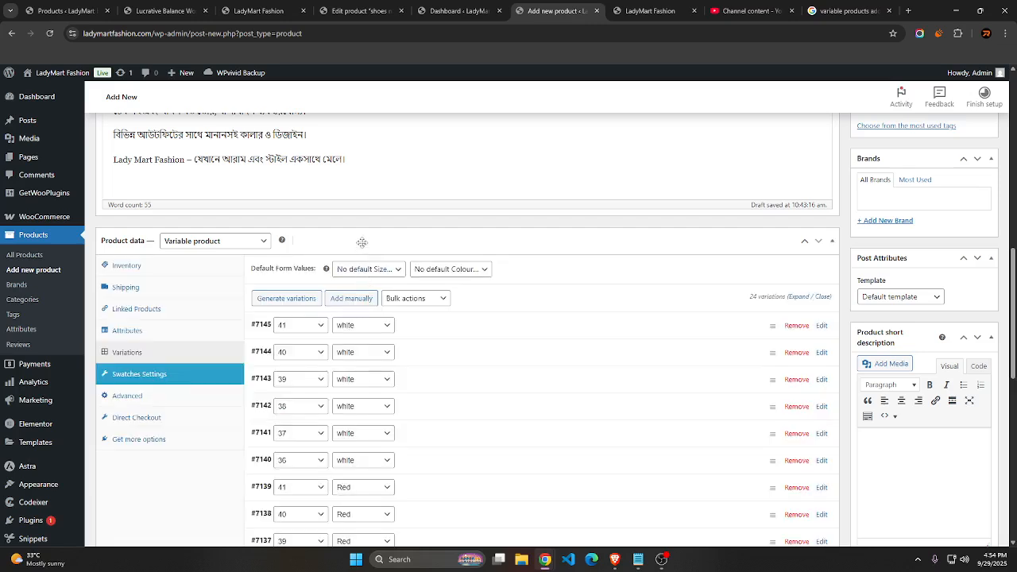
left_click(362, 242)
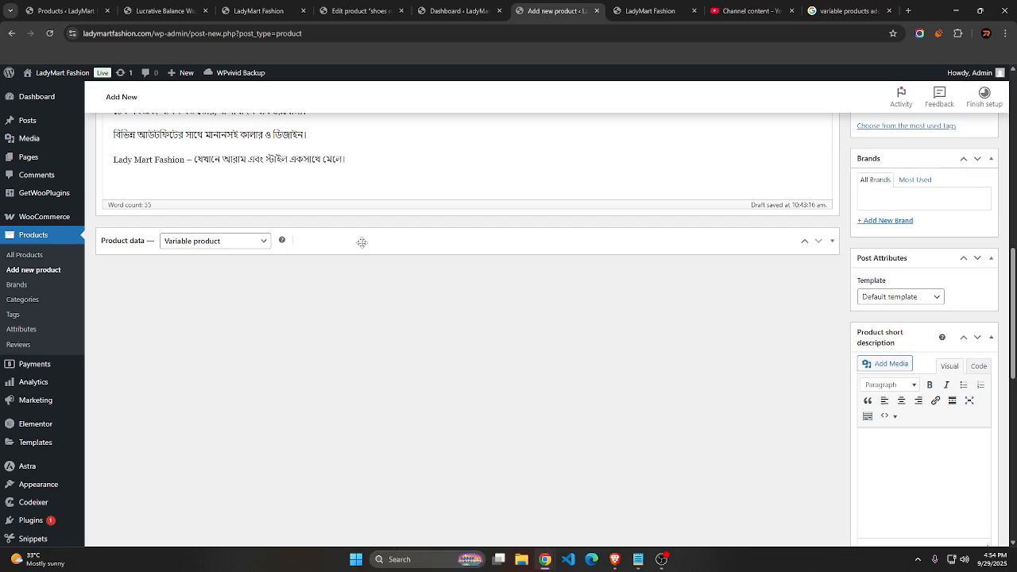
left_click(361, 242)
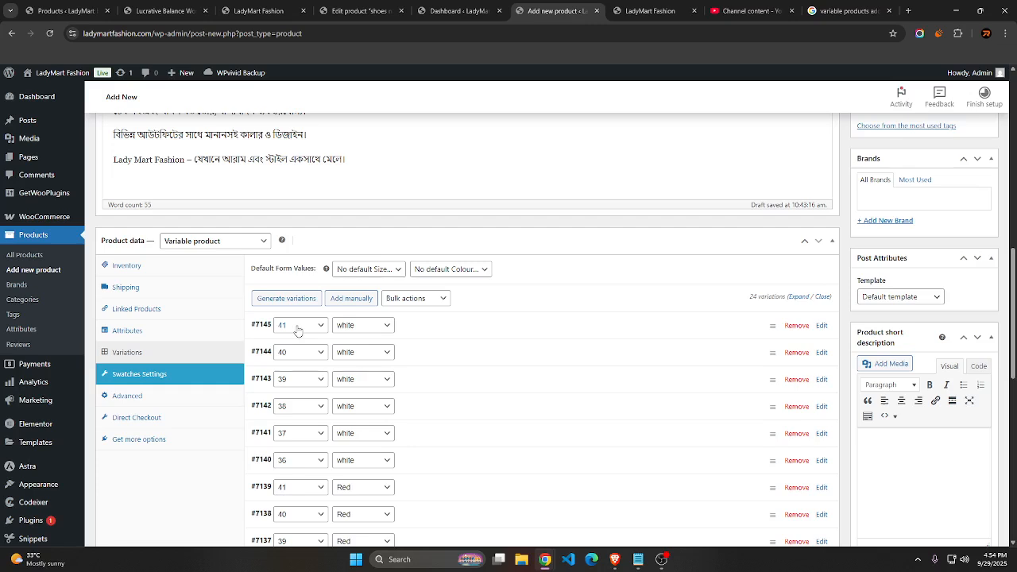
Set the default form values of the variable product to size 41 and colour white
left_click(365, 269)
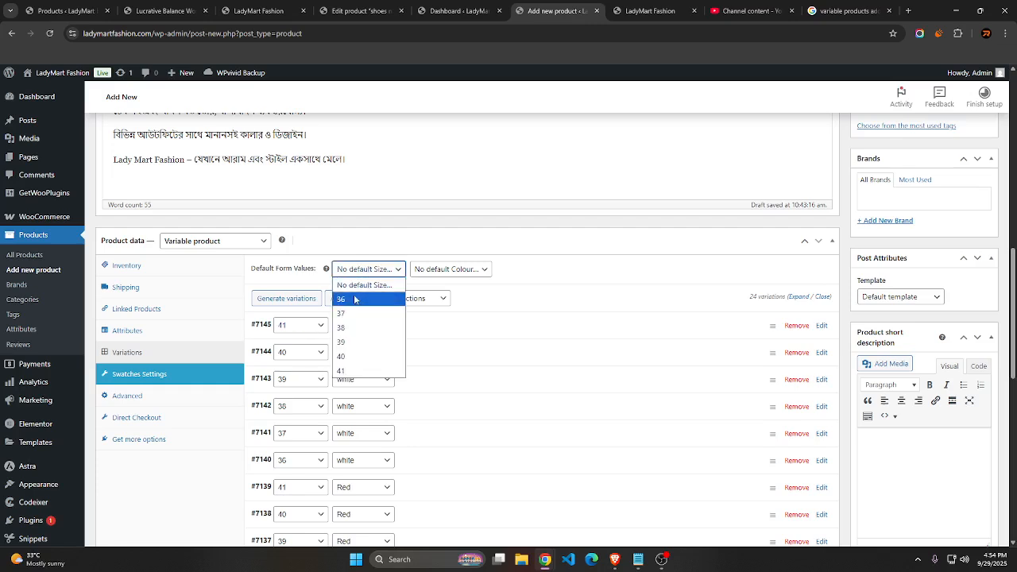
left_click(346, 370)
left_click(433, 270)
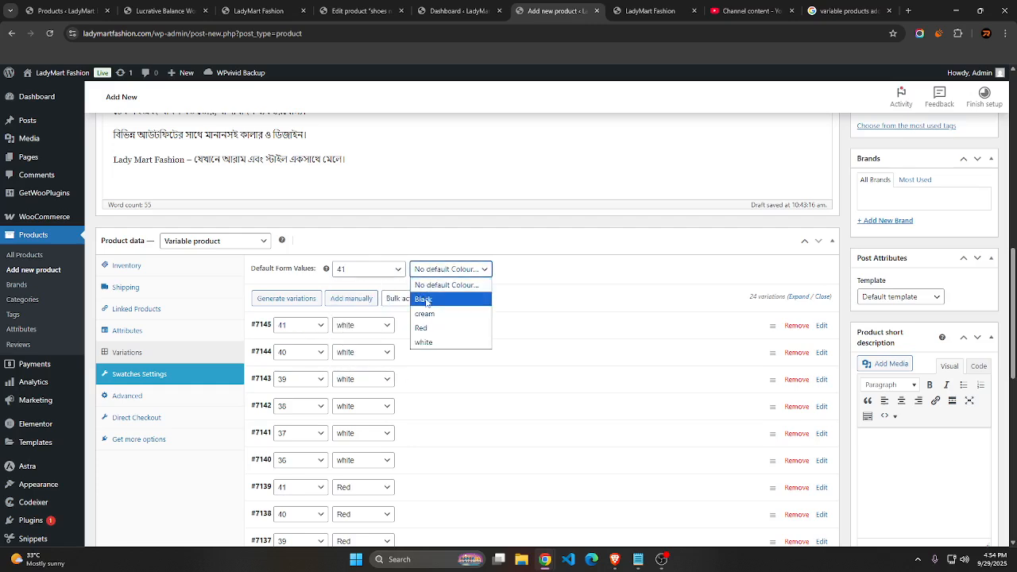
left_click(432, 344)
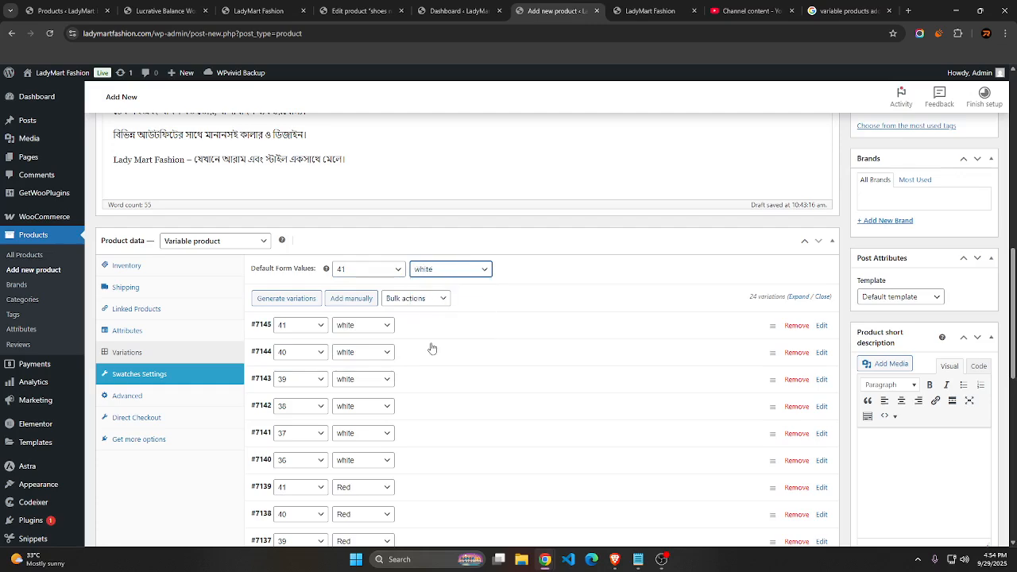
scroll(432, 348, "down", 2)
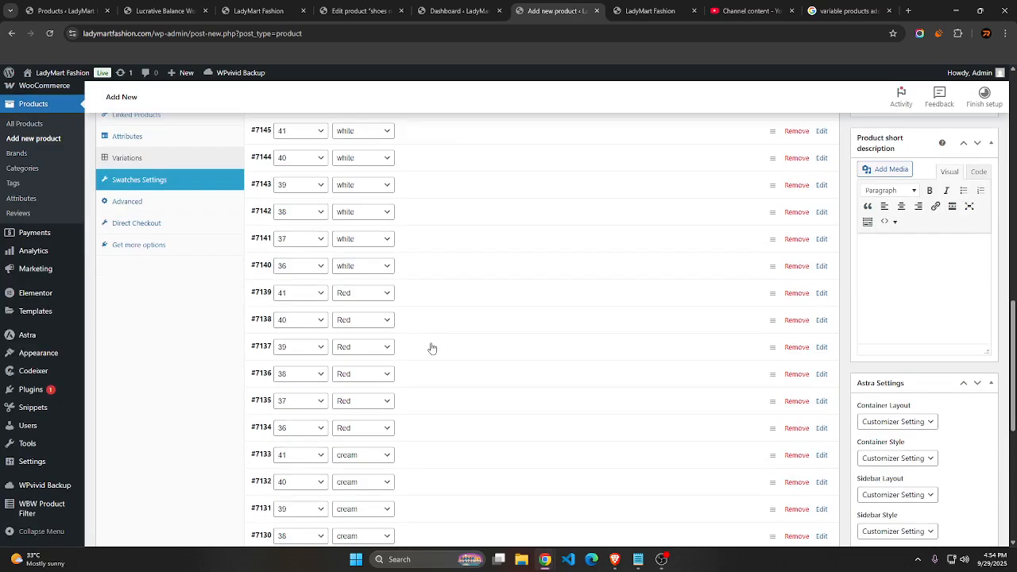
scroll(432, 348, "down", 4)
scroll(431, 348, "up", 2)
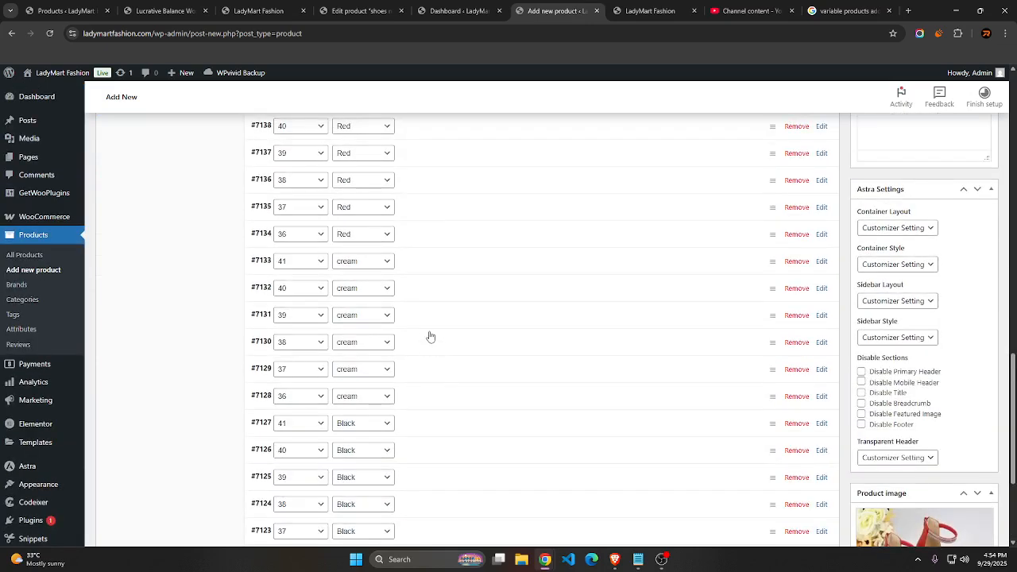
scroll(429, 332, "up", 6)
scroll(429, 331, "down", 2)
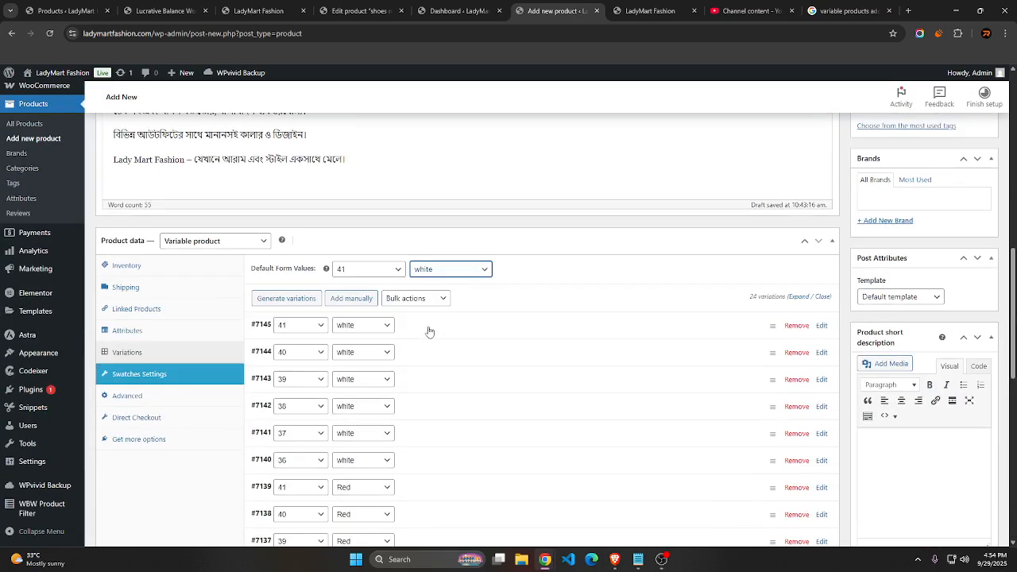
Set the regular price of the size 41 white variation to 1500 and its sale price to 1200, following the prices in the notes
left_click(531, 329)
scroll(532, 329, "down", 3)
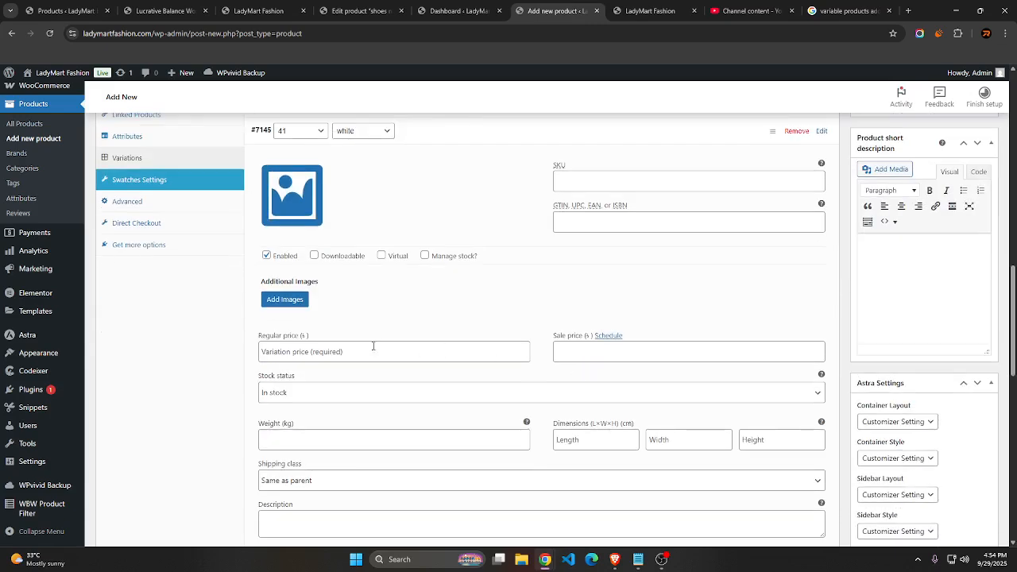
left_click(375, 352)
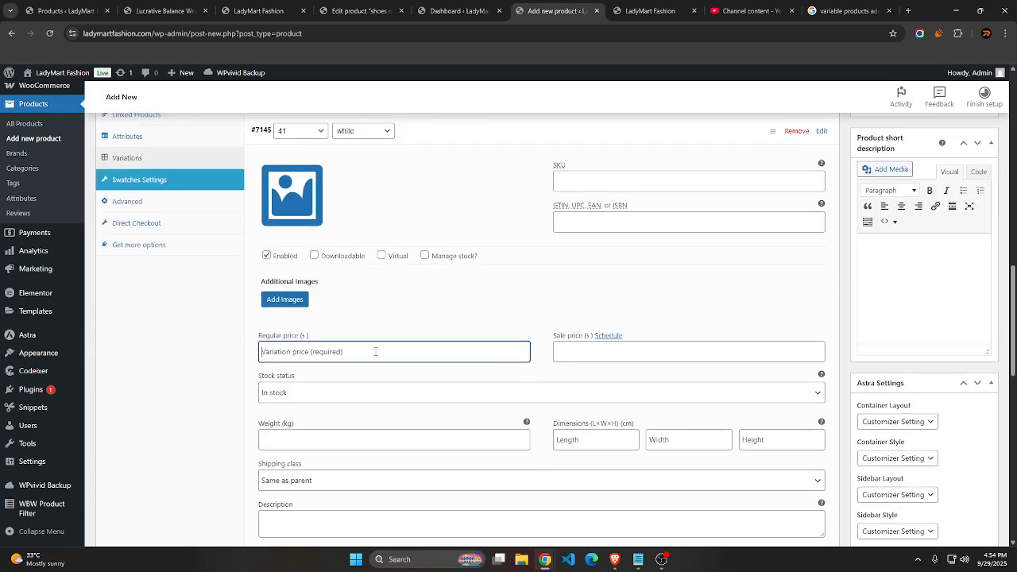
scroll(375, 352, "up", 3)
scroll(375, 352, "down", 3)
left_click(647, 566)
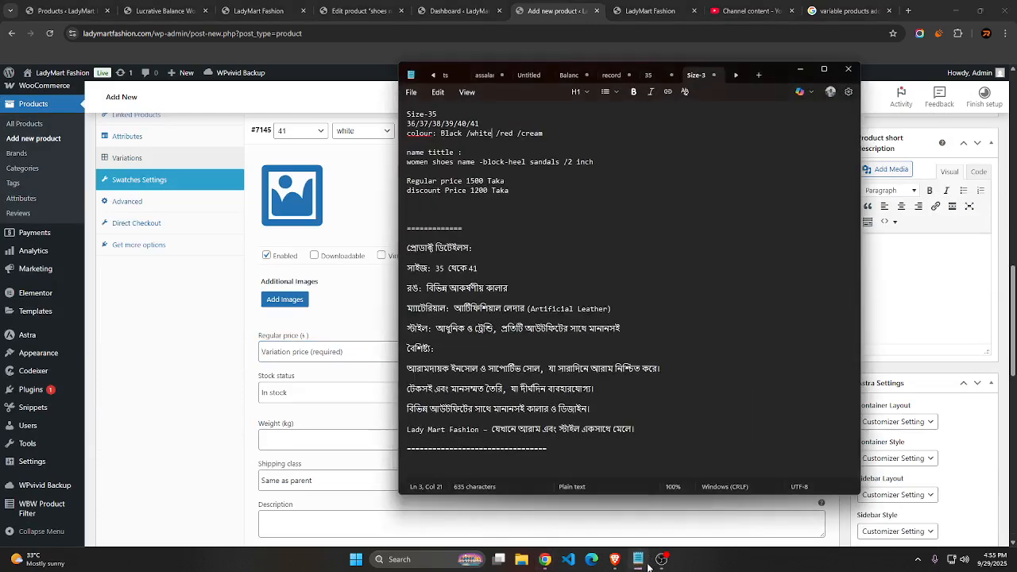
left_click(645, 562)
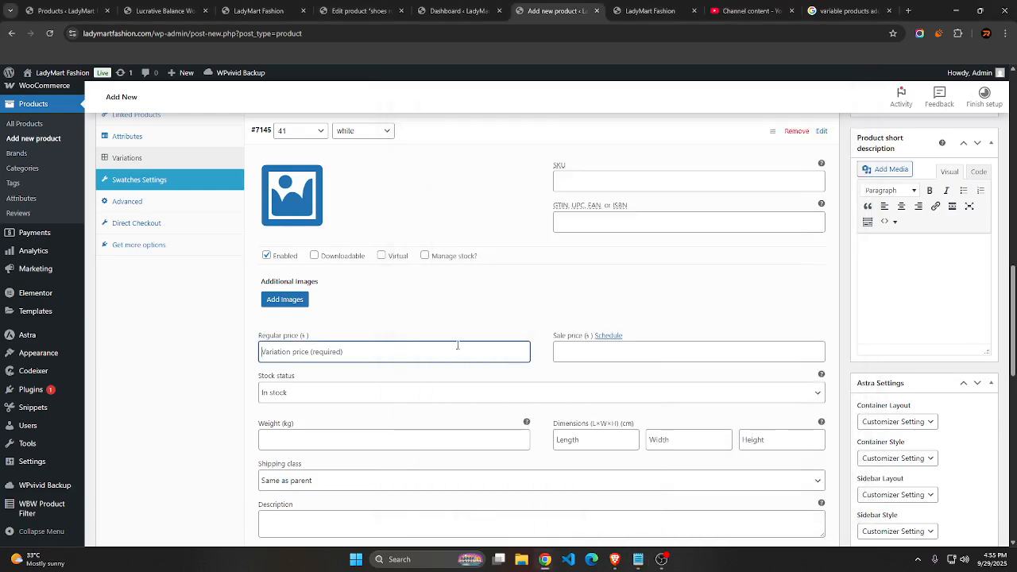
type("1500")
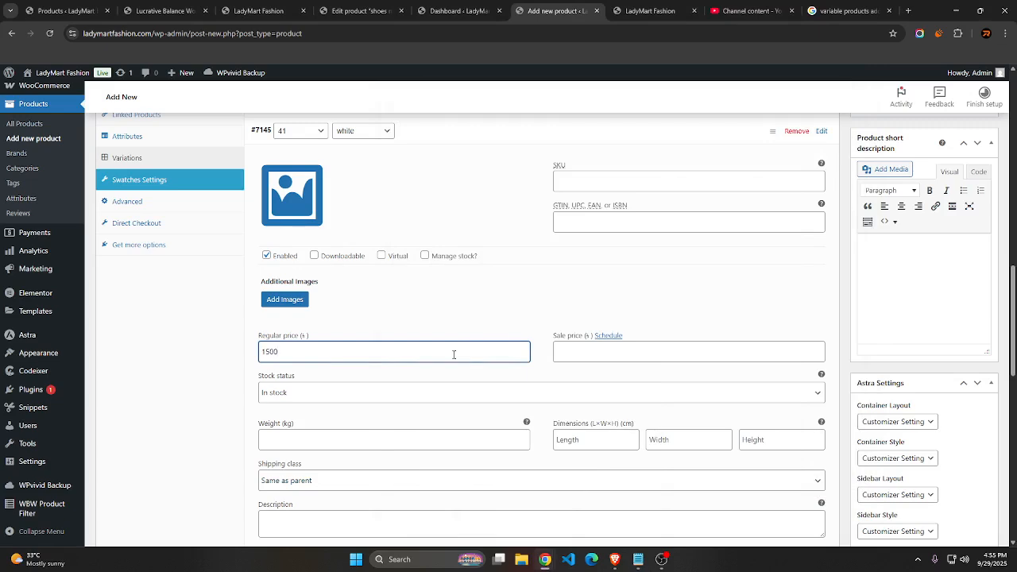
left_click(616, 356)
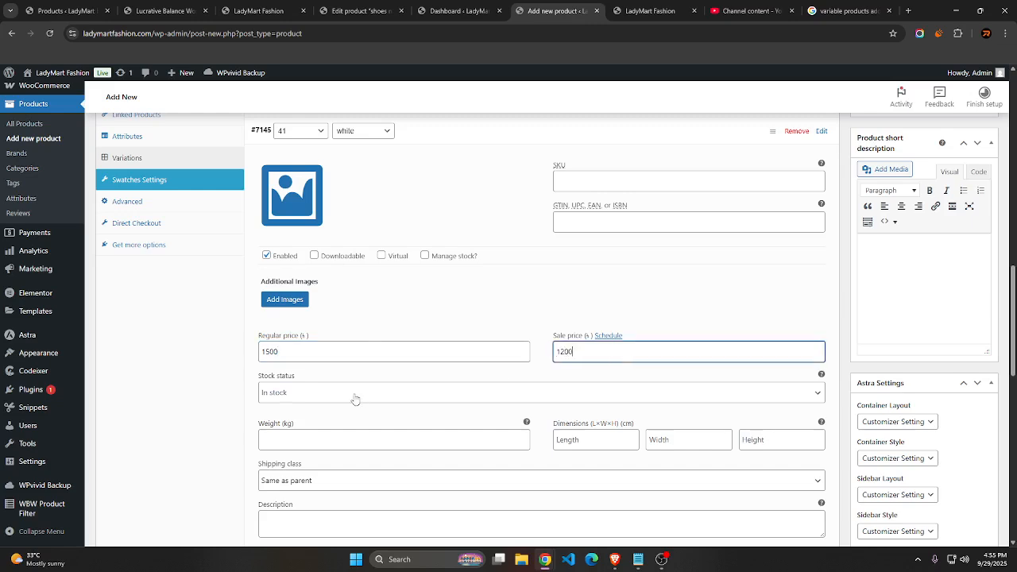
Assign the white sandals photo from the media library as the image of the size 41 white variation
scroll(325, 227, "up", 2)
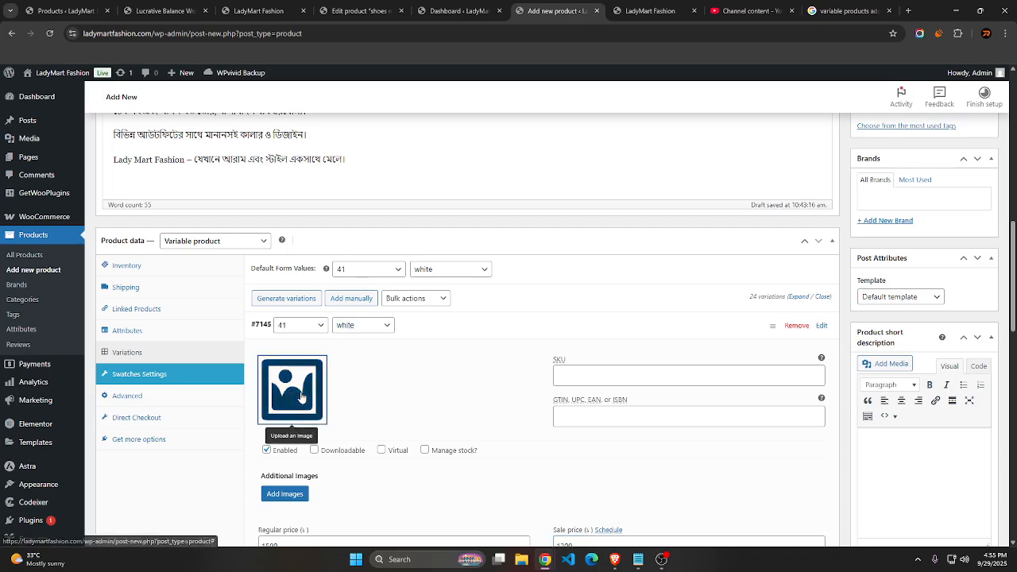
left_click(292, 389)
left_click(45, 207)
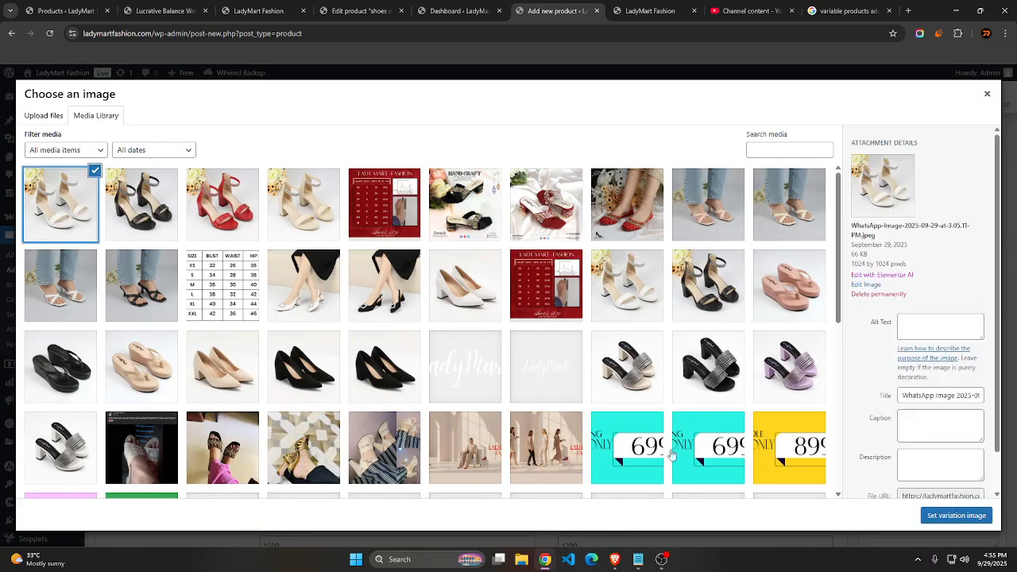
left_click(922, 514)
scroll(942, 509, "down", 10)
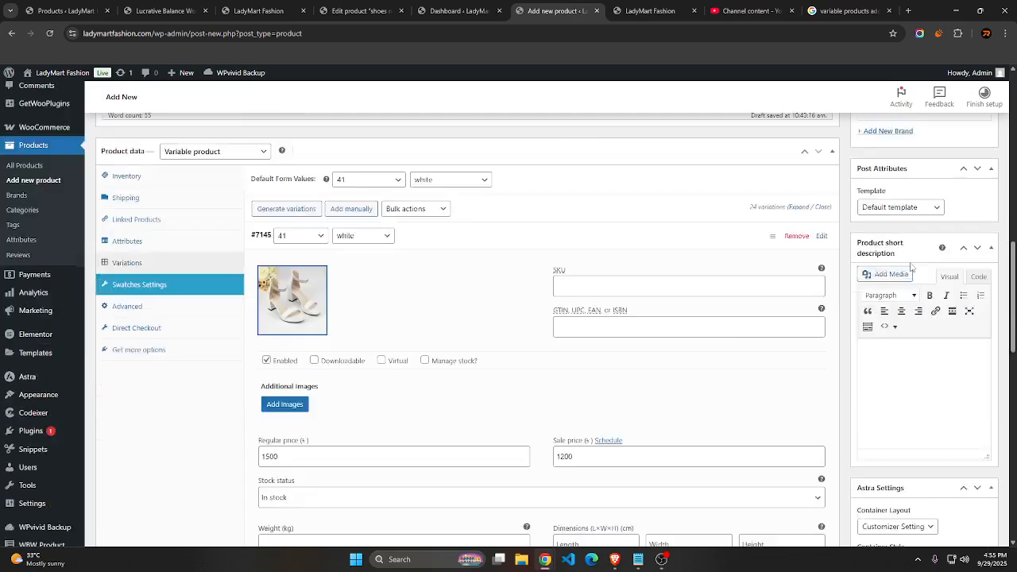
scroll(893, 274, "down", 3)
scroll(893, 275, "up", 10)
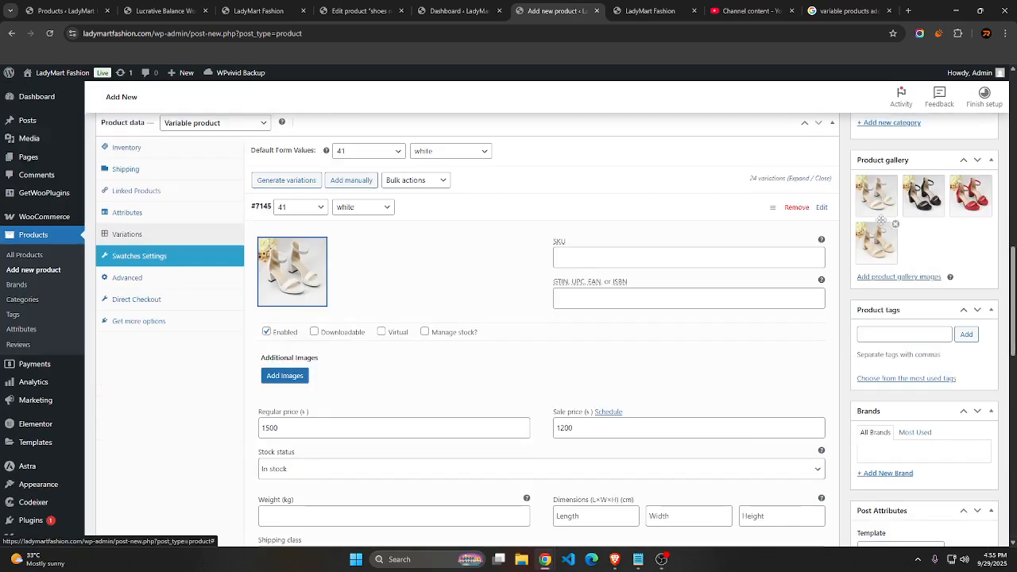
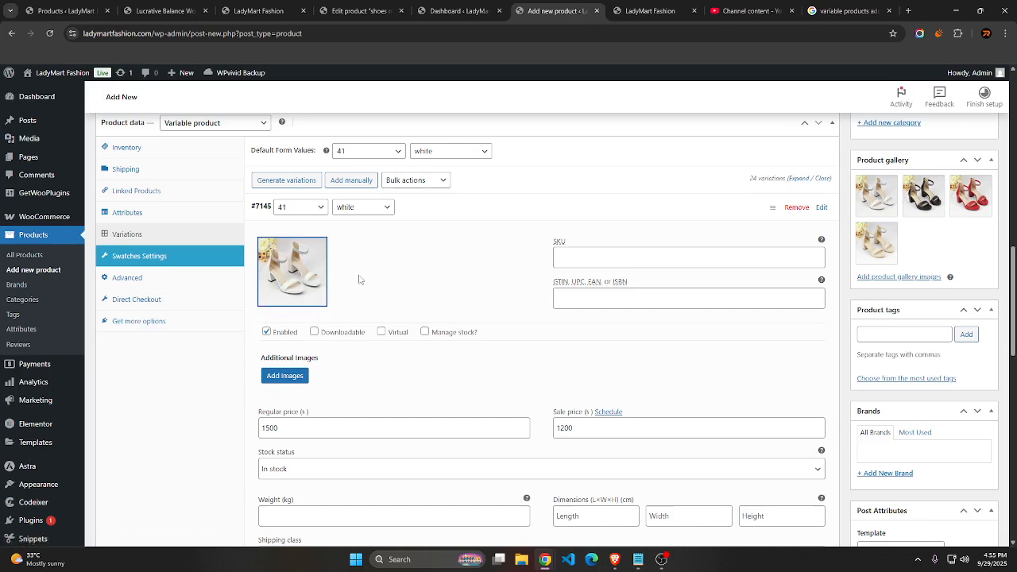
Set the regular price of the size 40 white variation to 1500 and its sale price to 1200
scroll(350, 264, "down", 5)
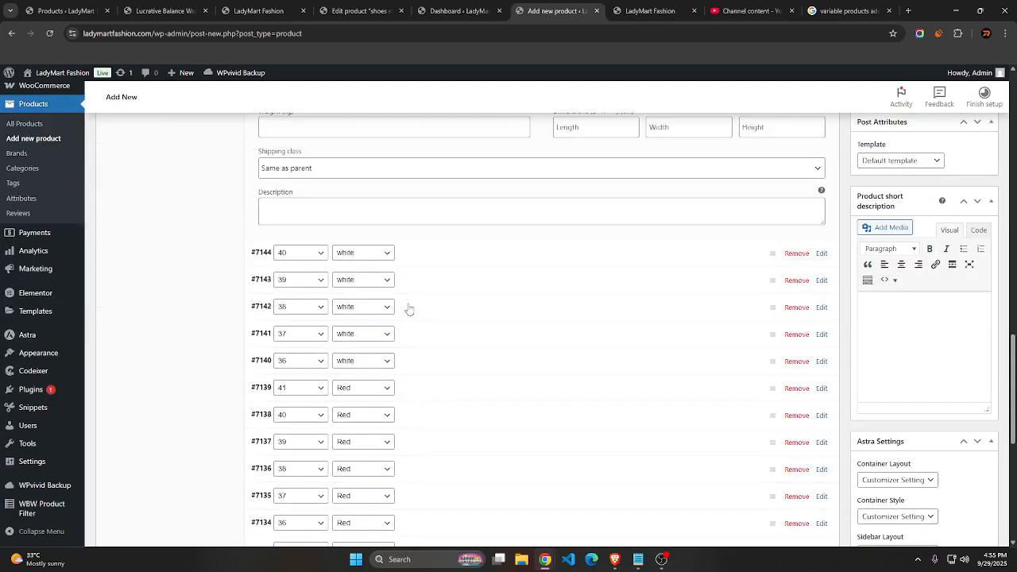
left_click(457, 258)
scroll(352, 320, "down", 2)
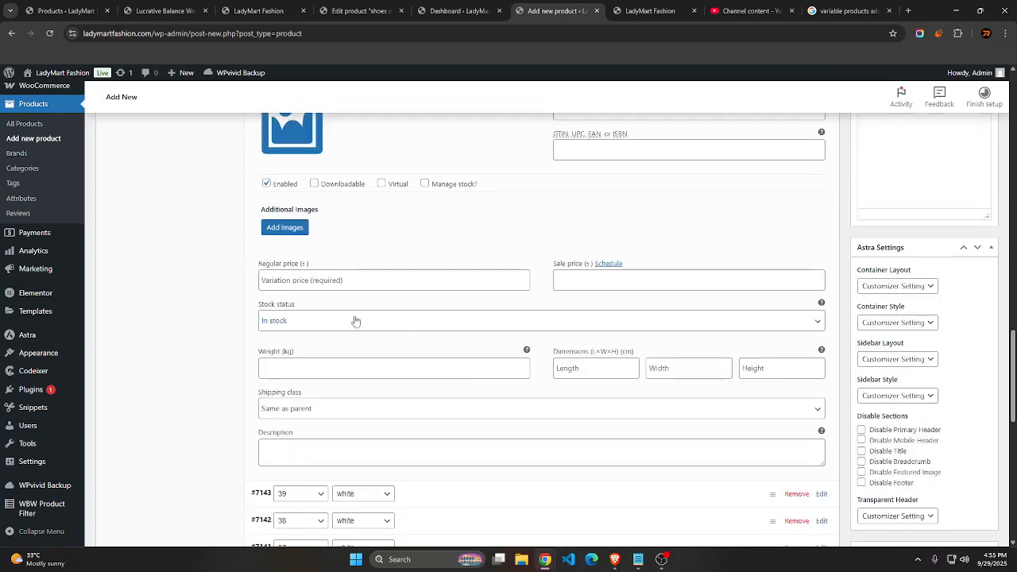
left_click(338, 280)
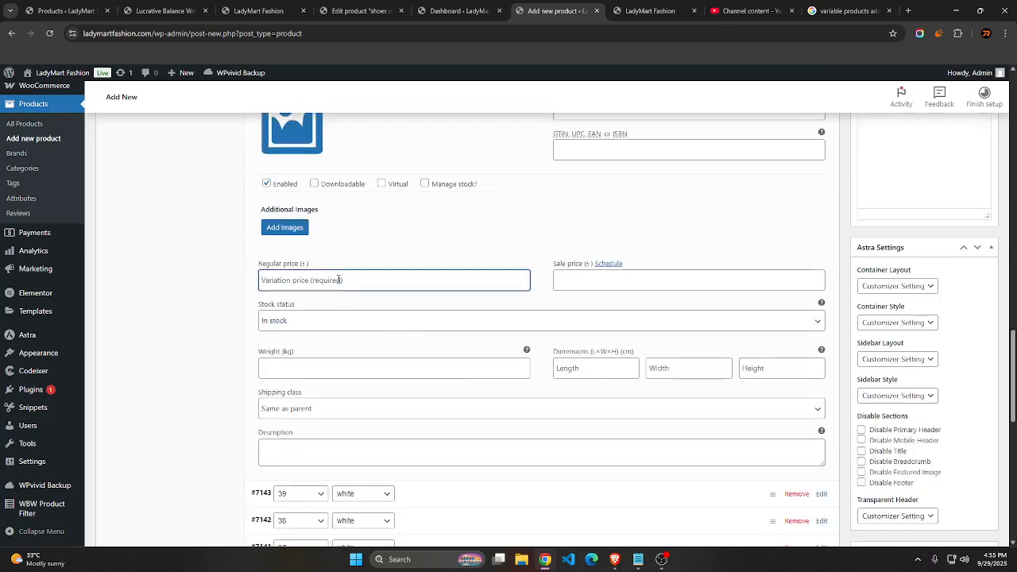
type("1500")
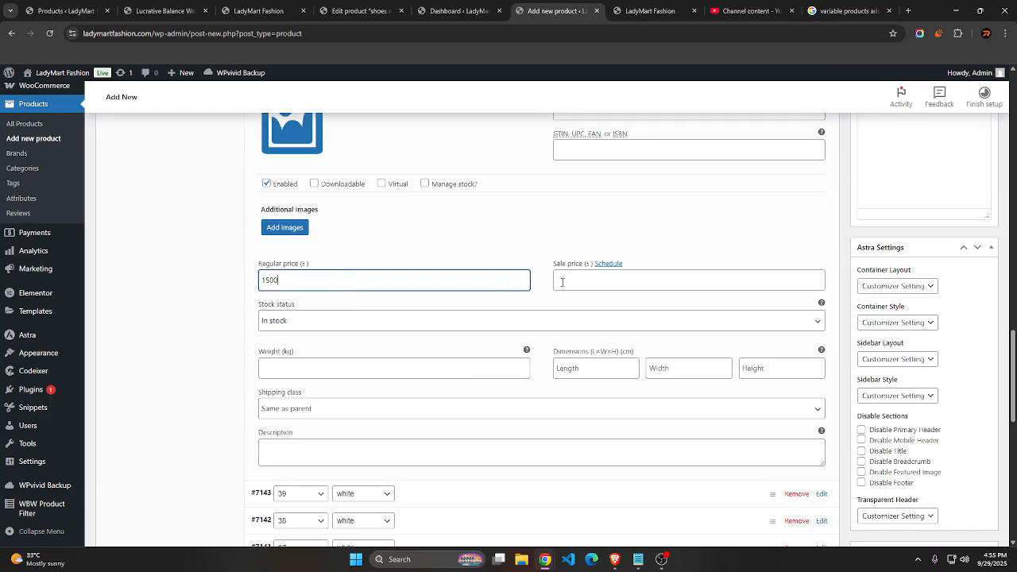
left_click(562, 282)
type("1200")
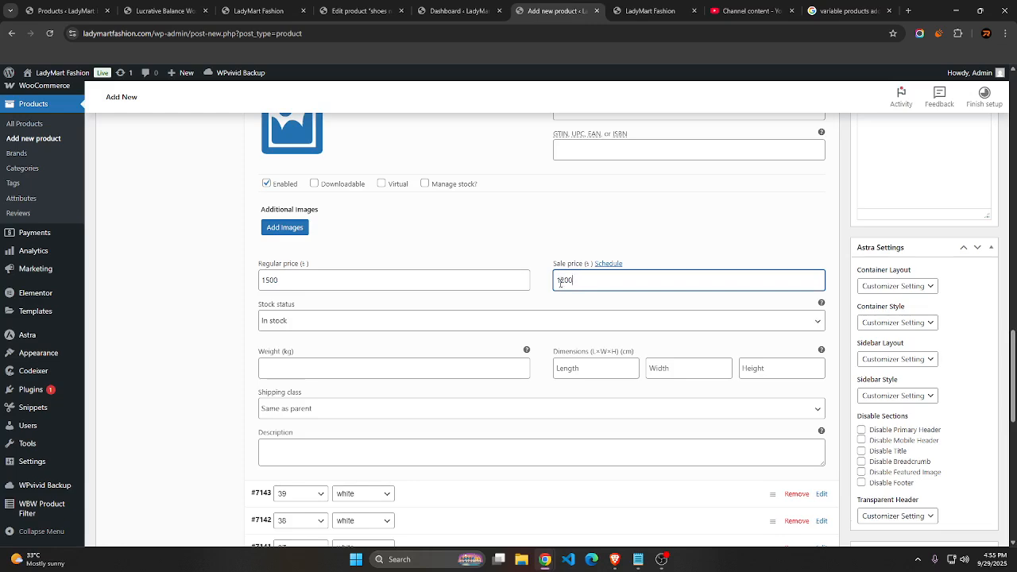
Expand the size 39 white variation and assign the white sandals photo as the image of the size 40 white variation
scroll(517, 301, "down", 3)
left_click(517, 300)
scroll(476, 302, "up", 5)
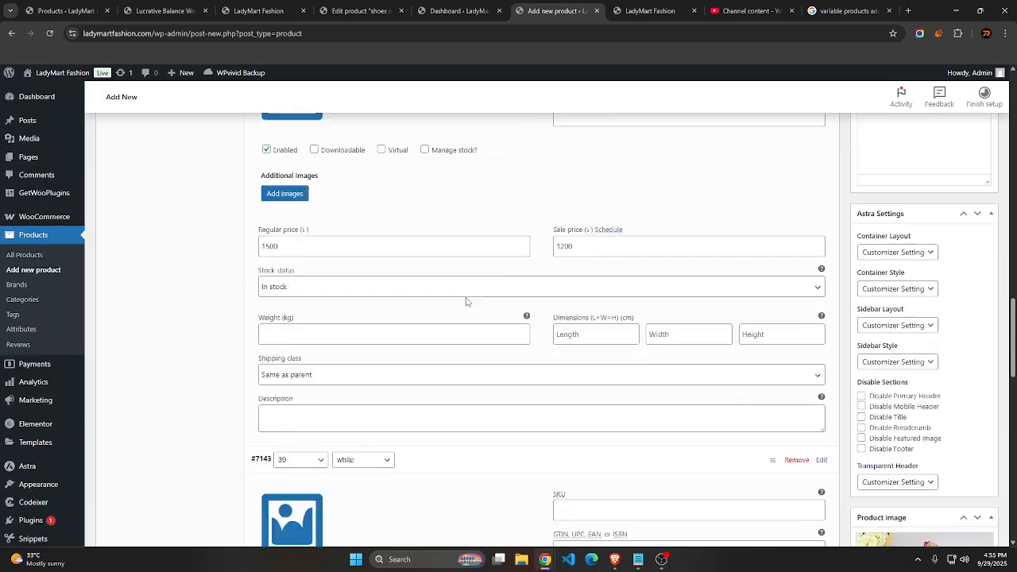
left_click(300, 317)
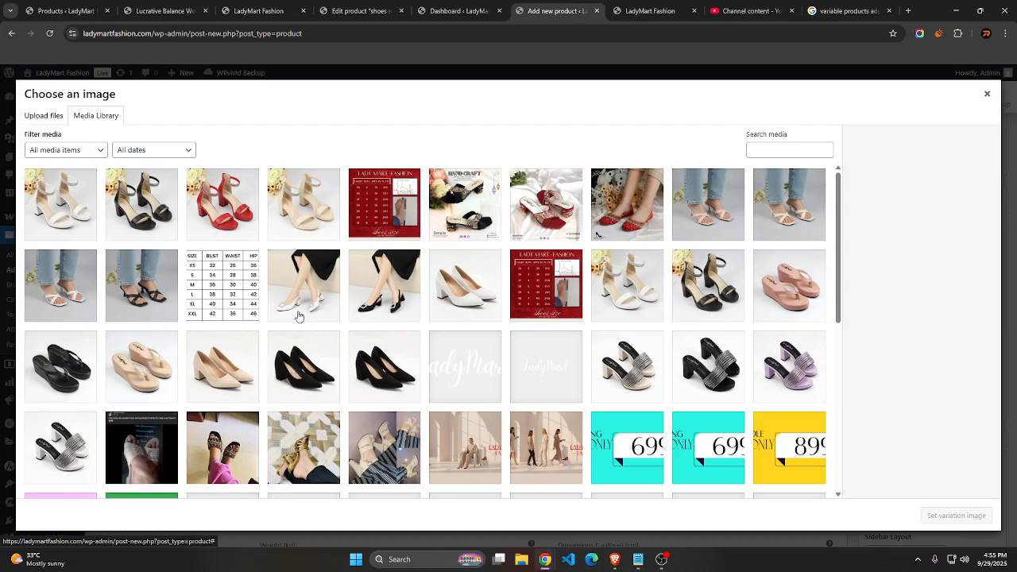
left_click(73, 211)
left_click(956, 516)
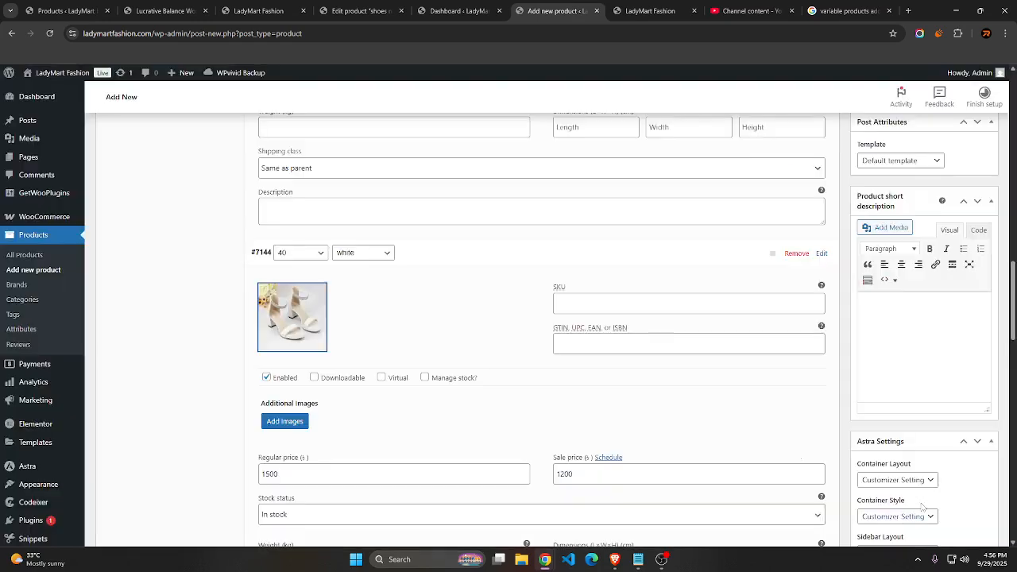
Look through the remaining variations down to the black ones, briefly viewing the details of the size 41 black variation
scroll(458, 358, "down", 5)
scroll(320, 305, "up", 3)
scroll(325, 342, "down", 8)
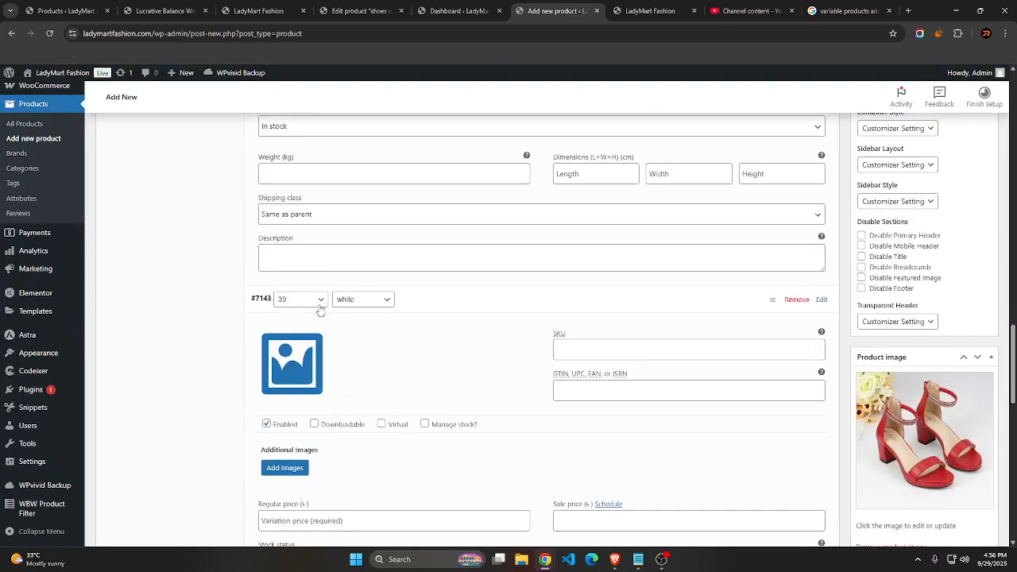
scroll(412, 365, "down", 5)
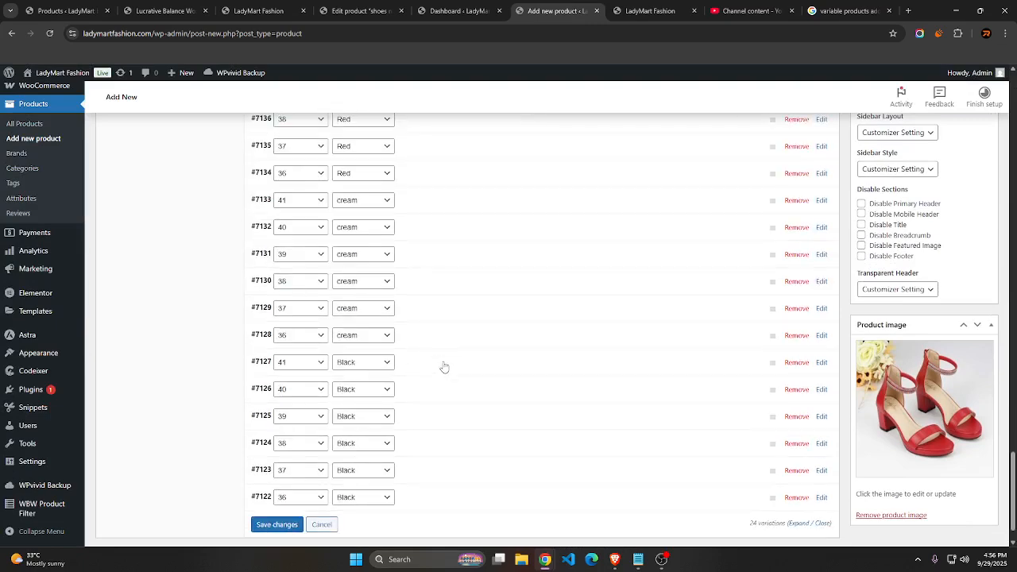
left_click(444, 368)
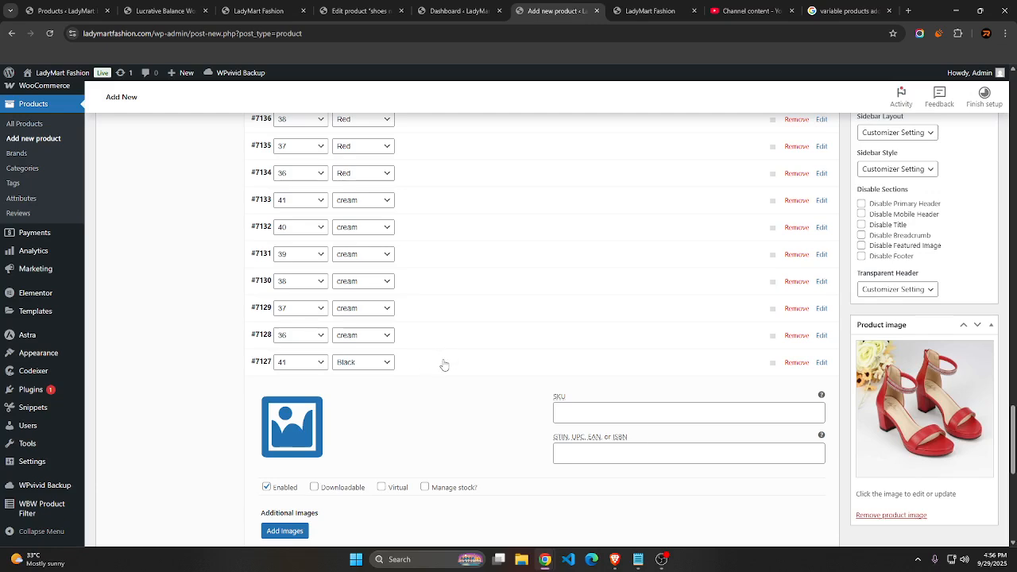
left_click(444, 365)
scroll(444, 365, "up", 20)
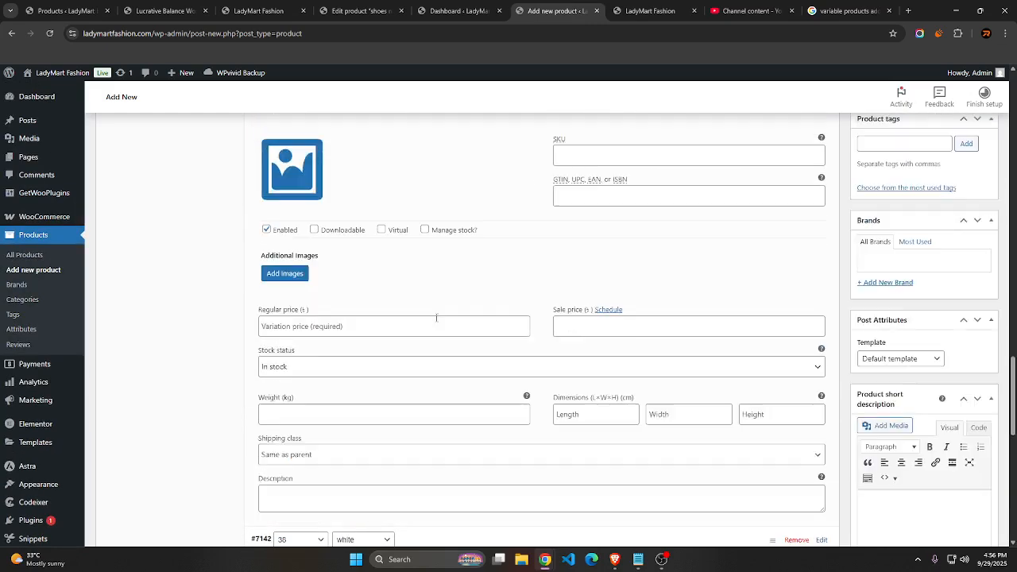
scroll(406, 187, "up", 3)
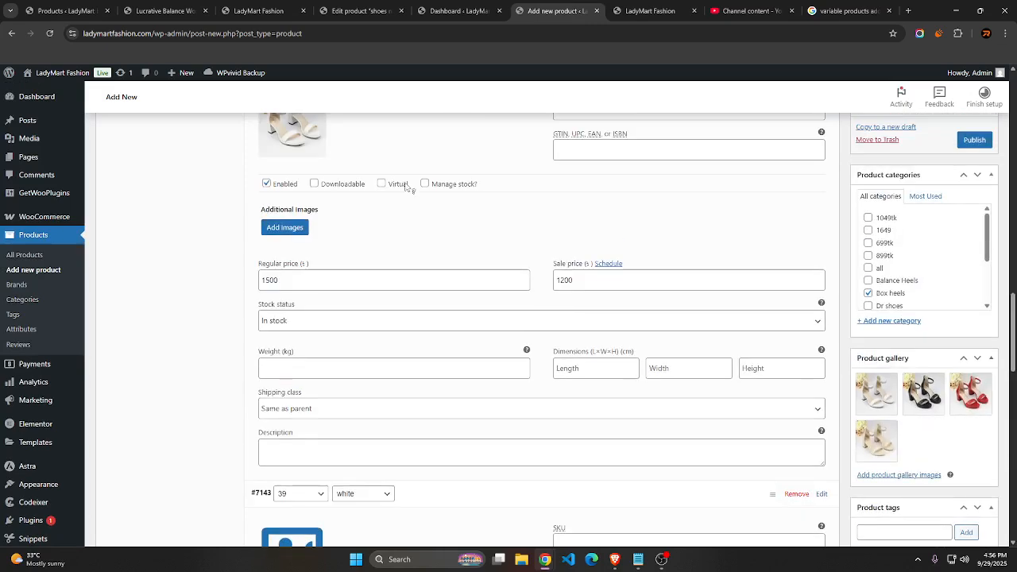
Check the image, regular price and sale price of the size 40 white variation
scroll(425, 250, "up", 3)
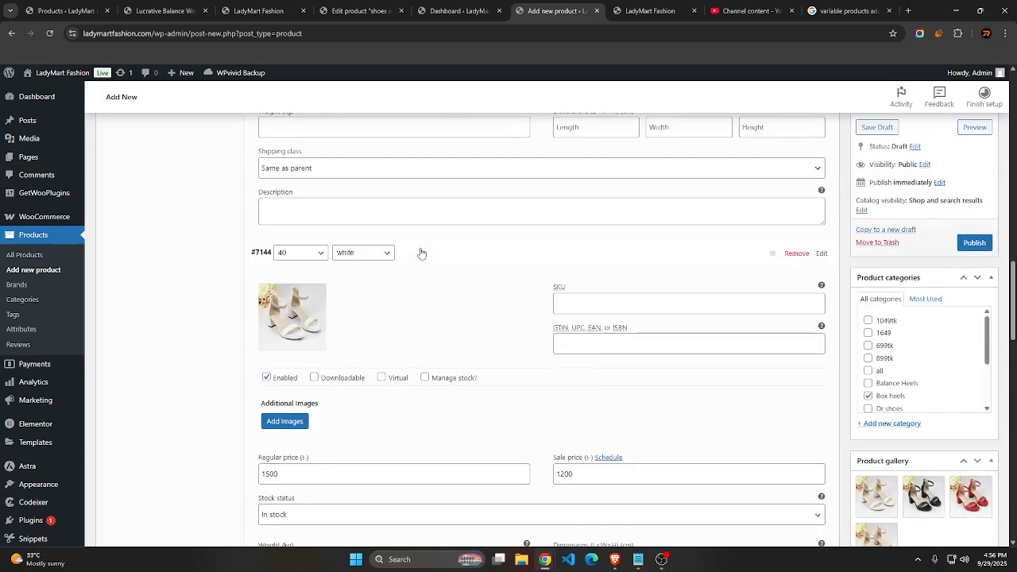
scroll(575, 365, "down", 3)
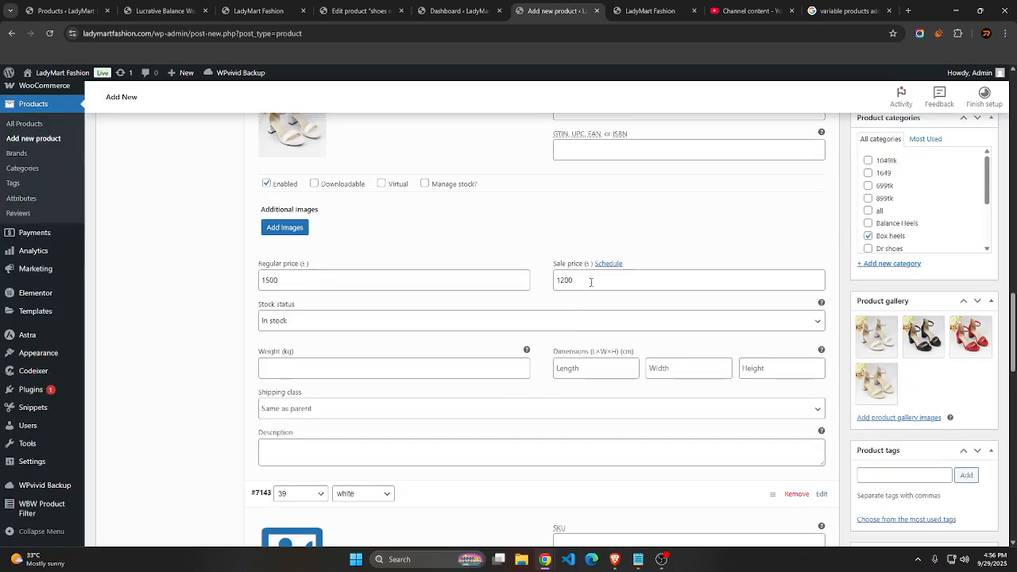
left_click(590, 288)
left_click(336, 281)
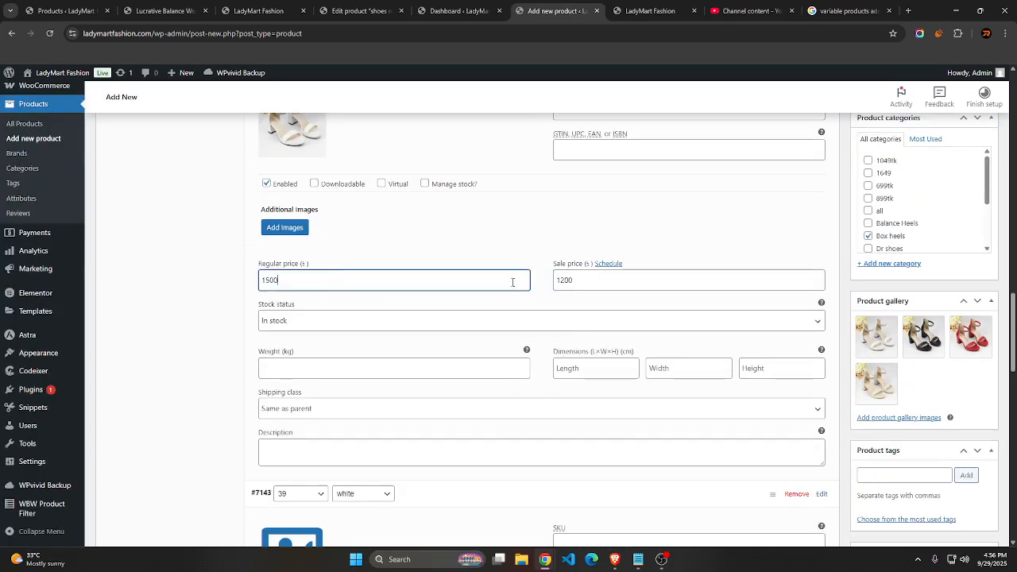
scroll(454, 282, "down", 3)
scroll(291, 360, "up", 10)
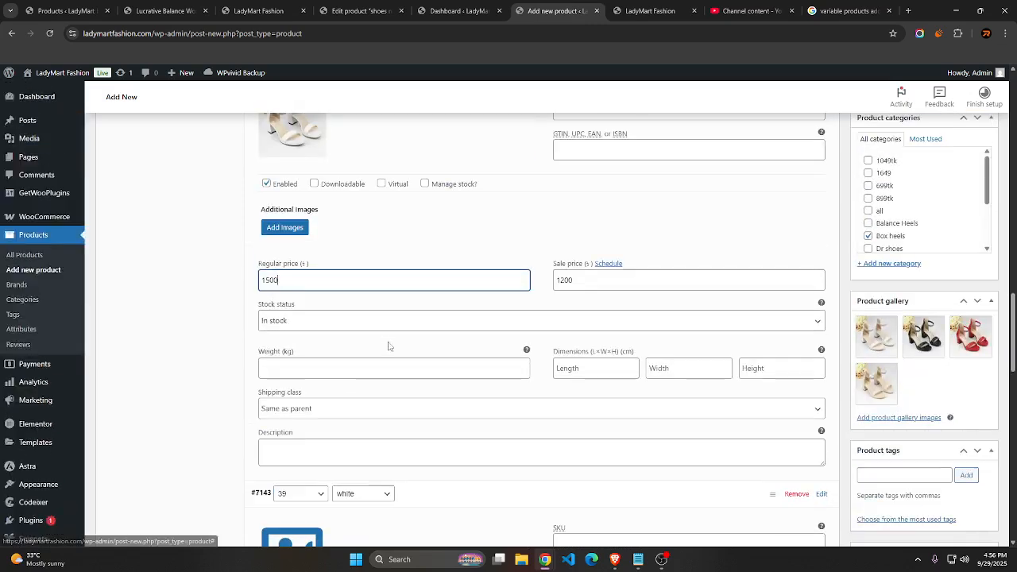
scroll(335, 309, "down", 4)
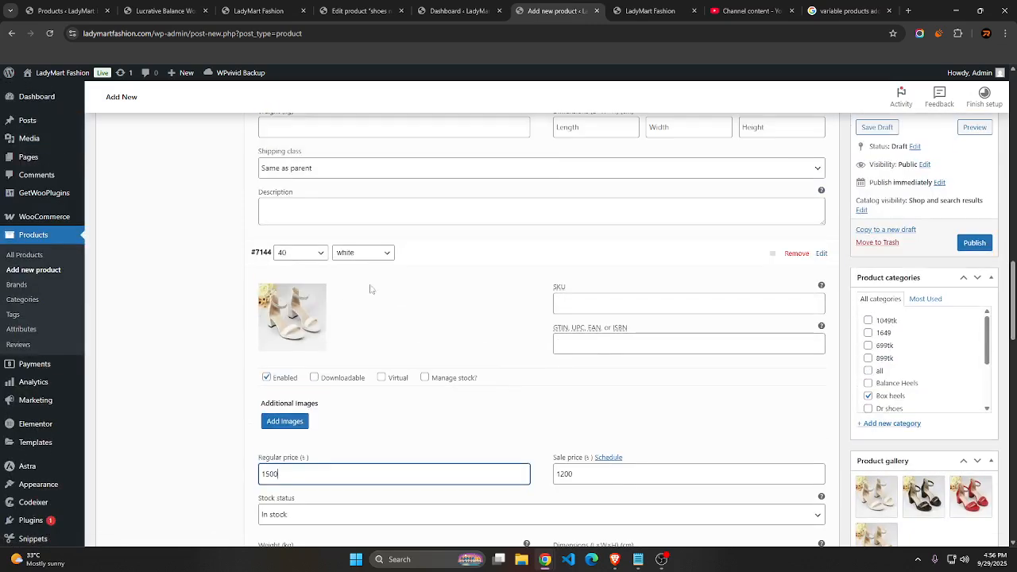
scroll(400, 270, "up", 3)
scroll(382, 360, "down", 3)
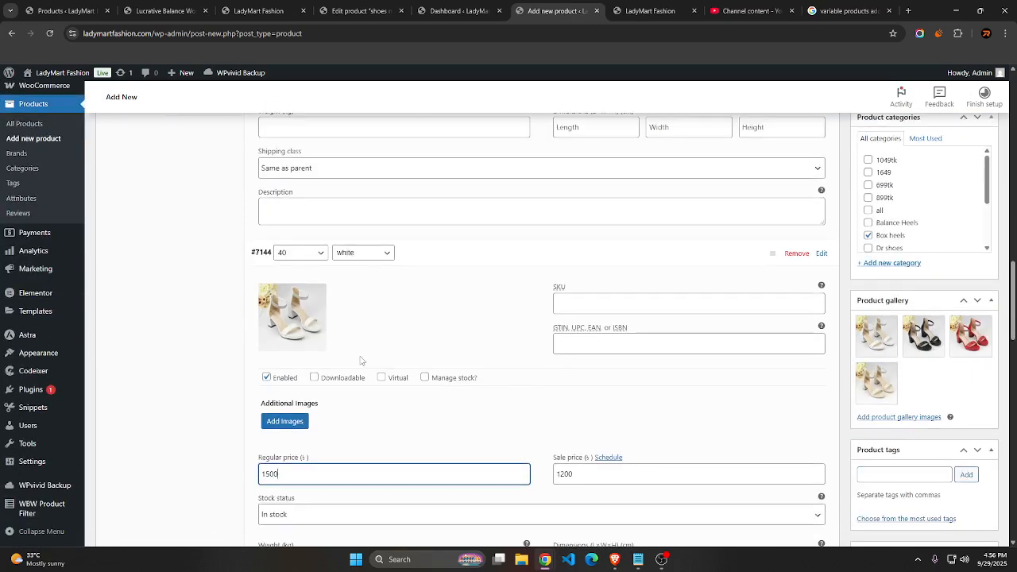
Assign the white sandals photo from the media library as the image of the size 39 white variation
scroll(341, 357, "down", 6)
left_click(304, 363)
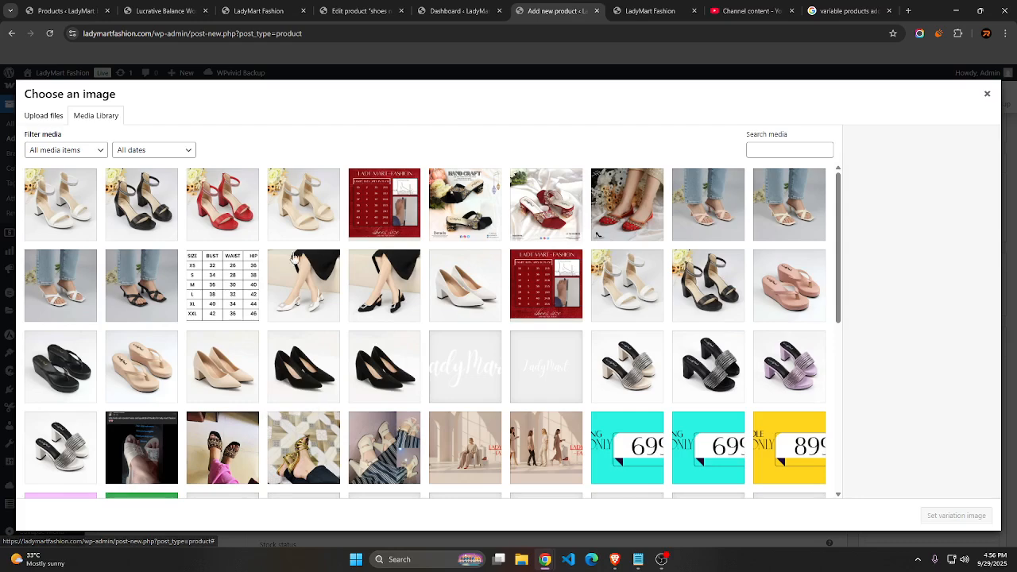
left_click(82, 215)
left_click(938, 516)
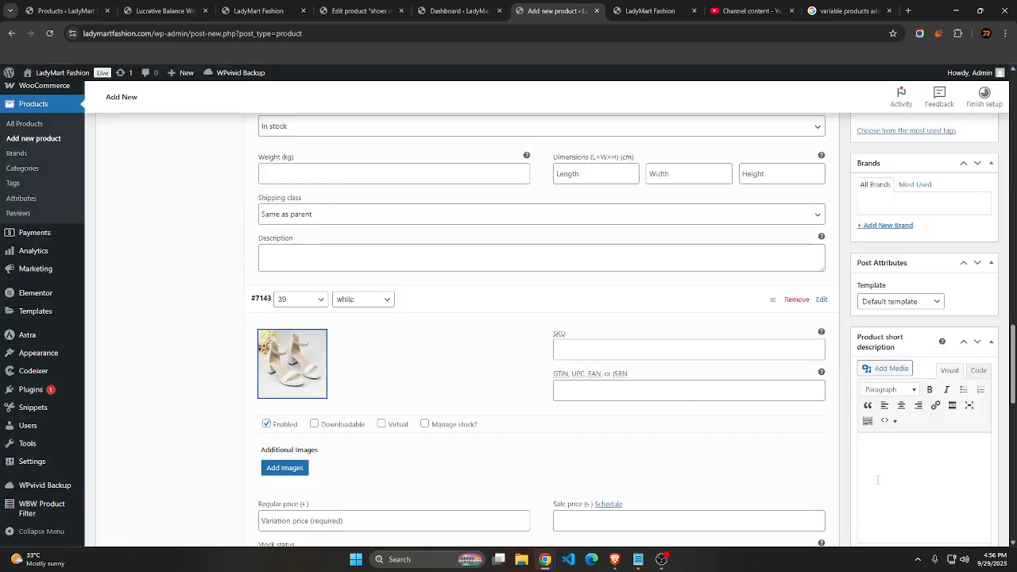
scroll(506, 347, "down", 6)
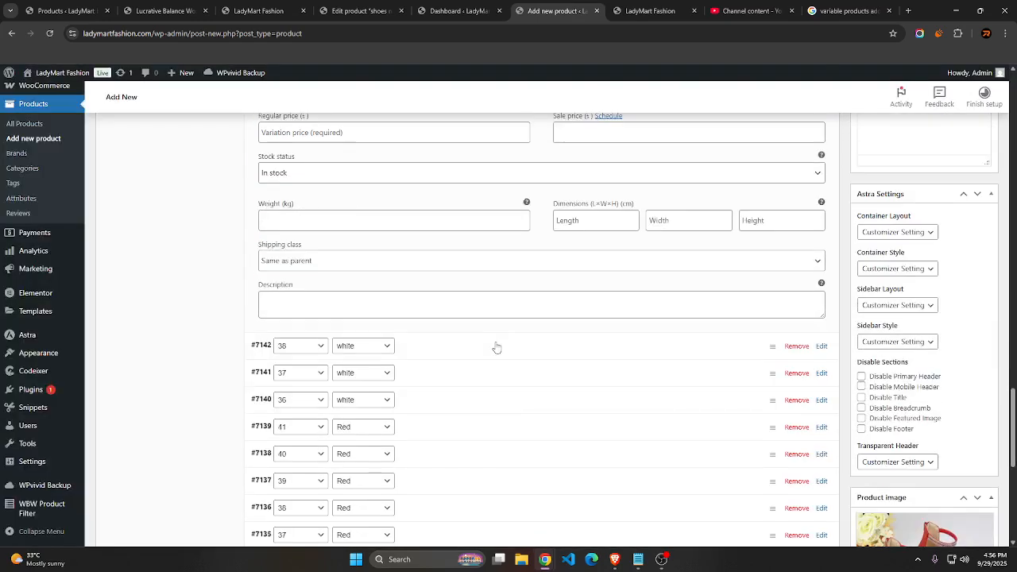
scroll(496, 347, "up", 3)
left_click(344, 327)
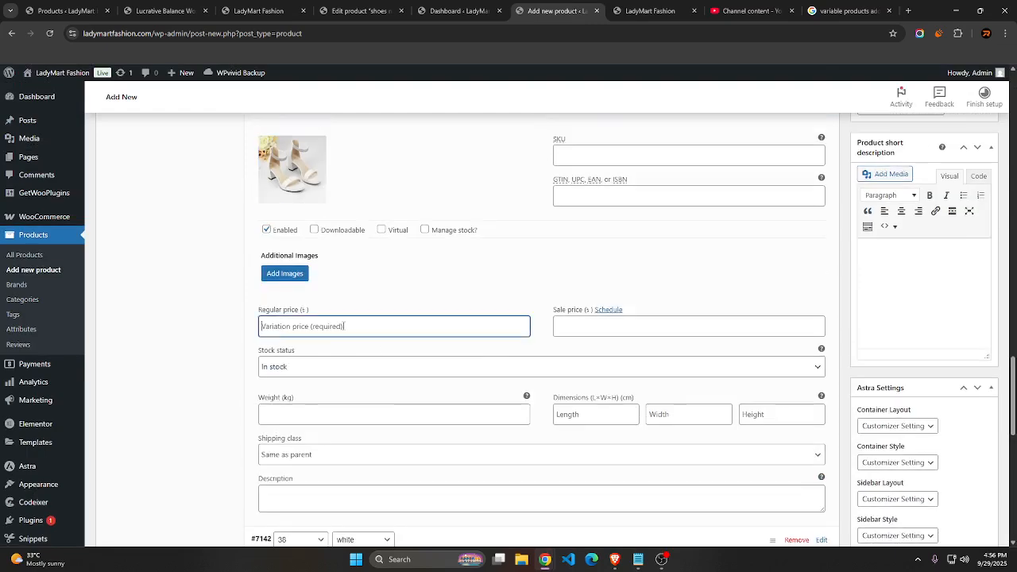
Set the regular price of the size 38 white variation to 1500 and its sale price to 1200
scroll(545, 330, "down", 3)
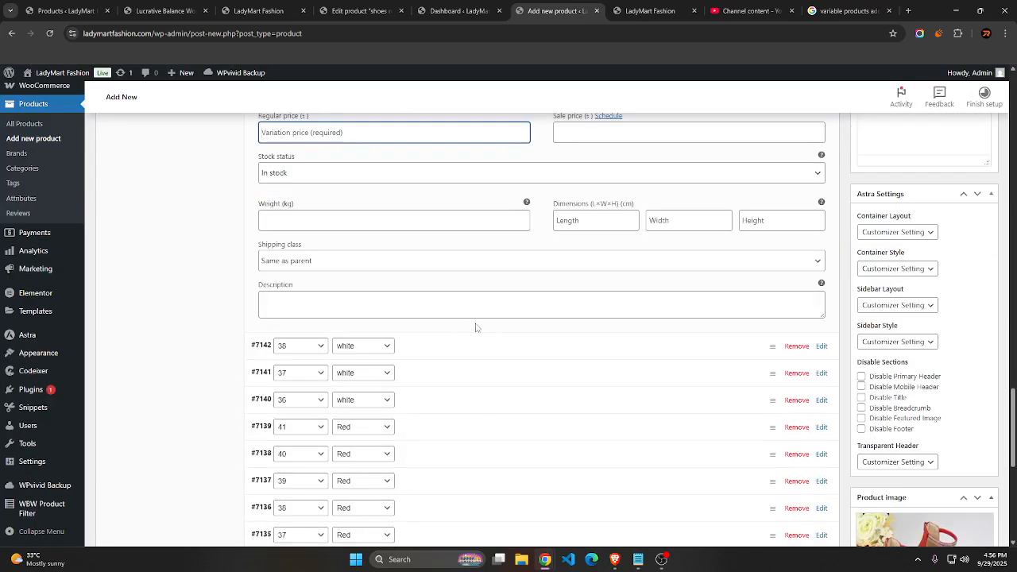
left_click(560, 353)
scroll(538, 354, "down", 3)
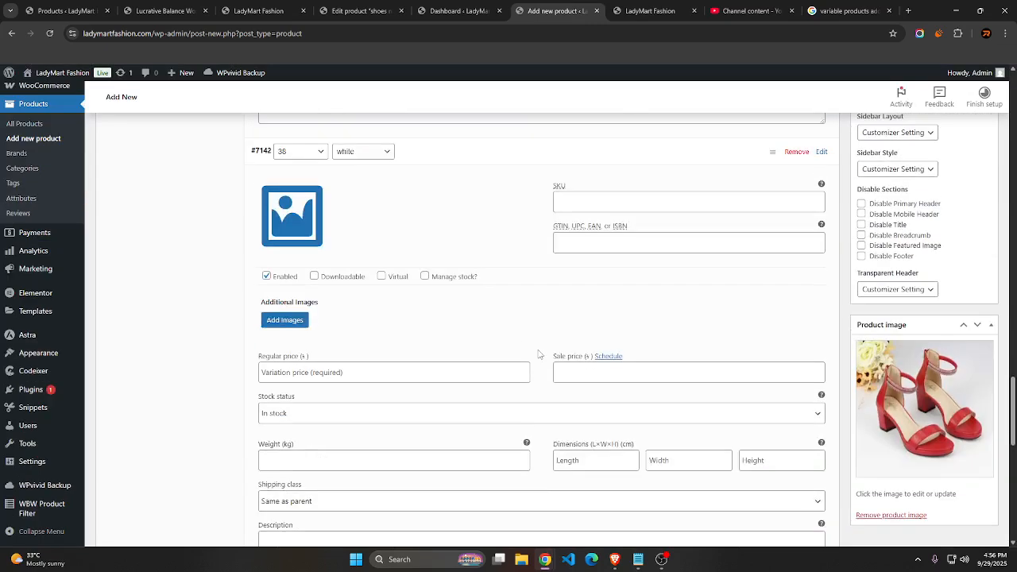
left_click(382, 370)
type("1500")
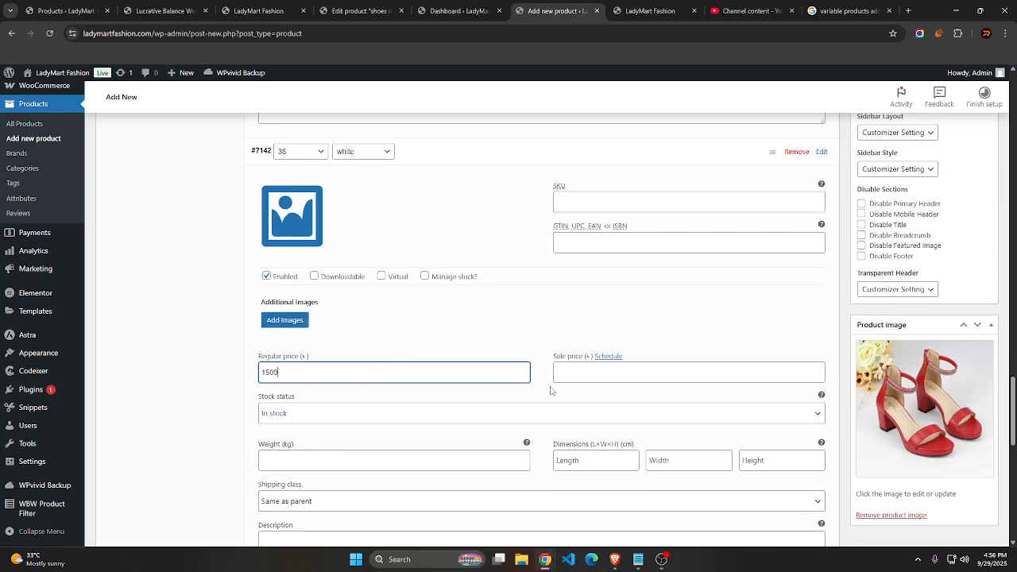
left_click(556, 373)
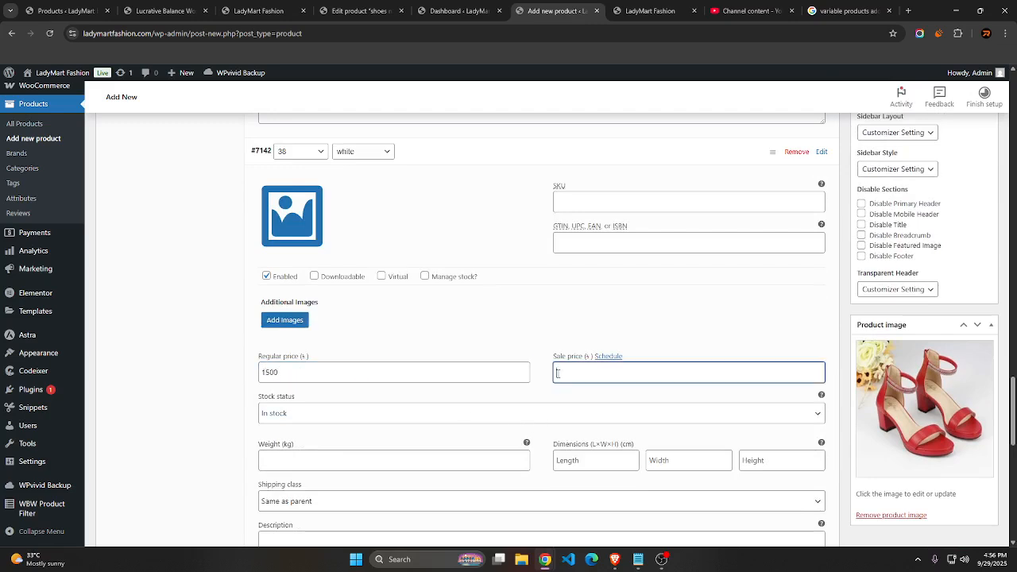
type("12000")
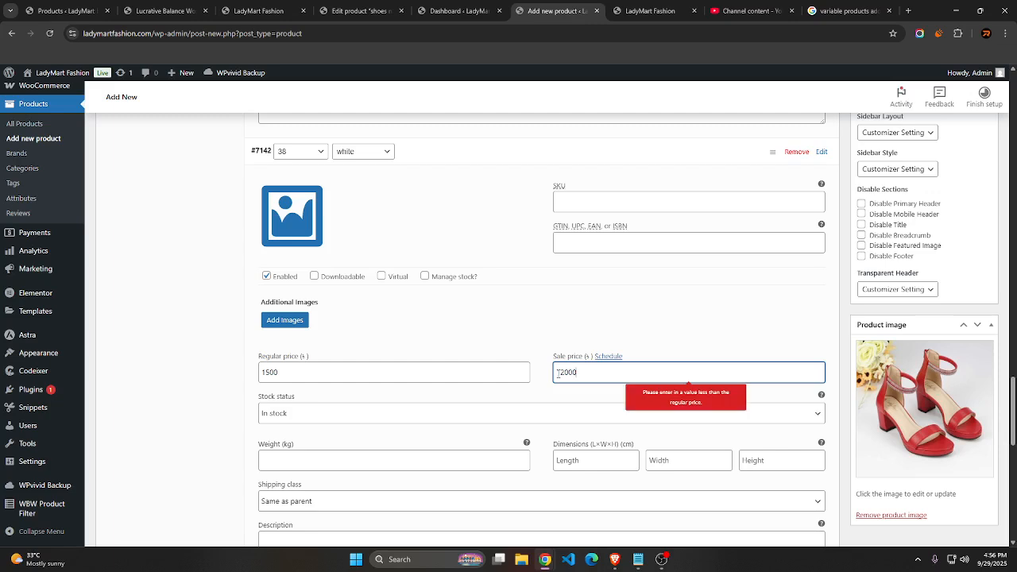
key("BackSpace")
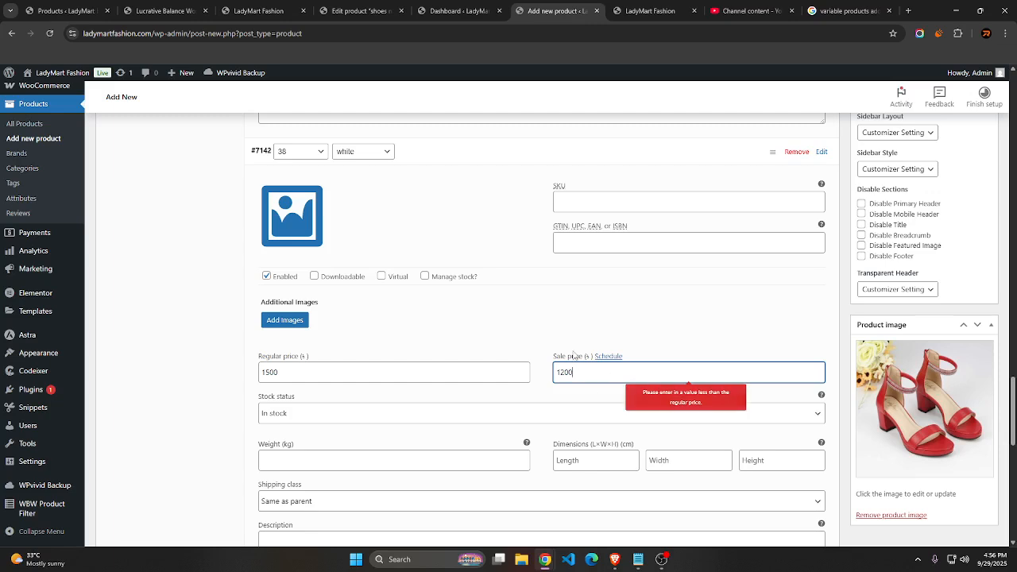
Expand the size 37 white variation and look back over the image and prices of the larger white sizes
scroll(340, 387, "down", 3)
left_click(412, 402)
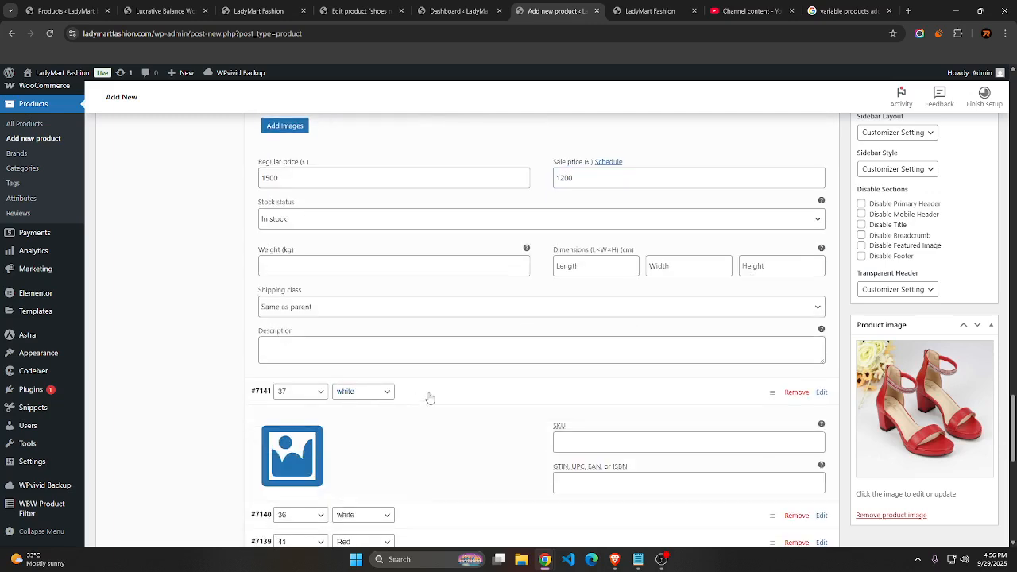
scroll(484, 368, "up", 8)
scroll(484, 370, "down", 1)
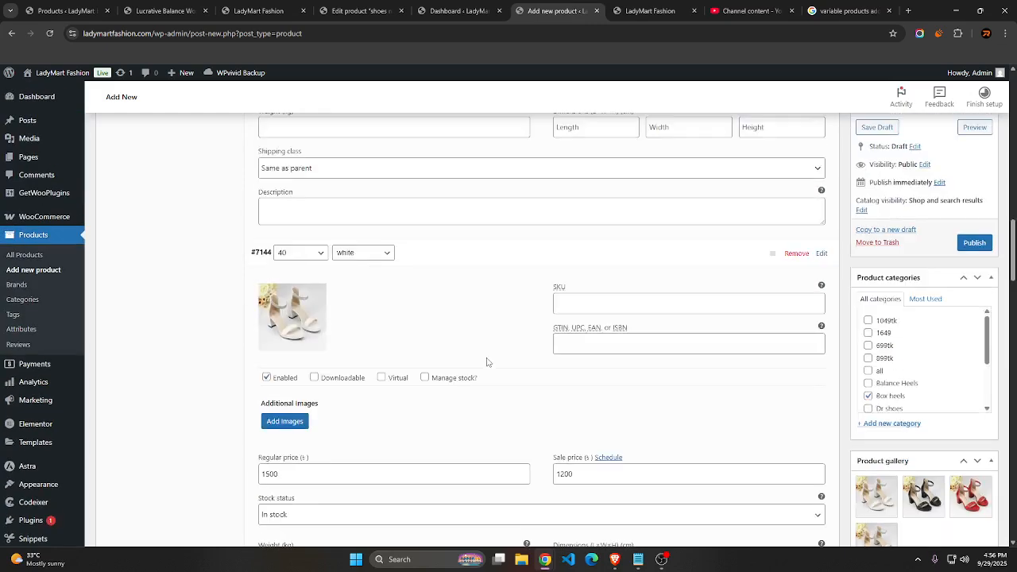
scroll(504, 381, "up", 3)
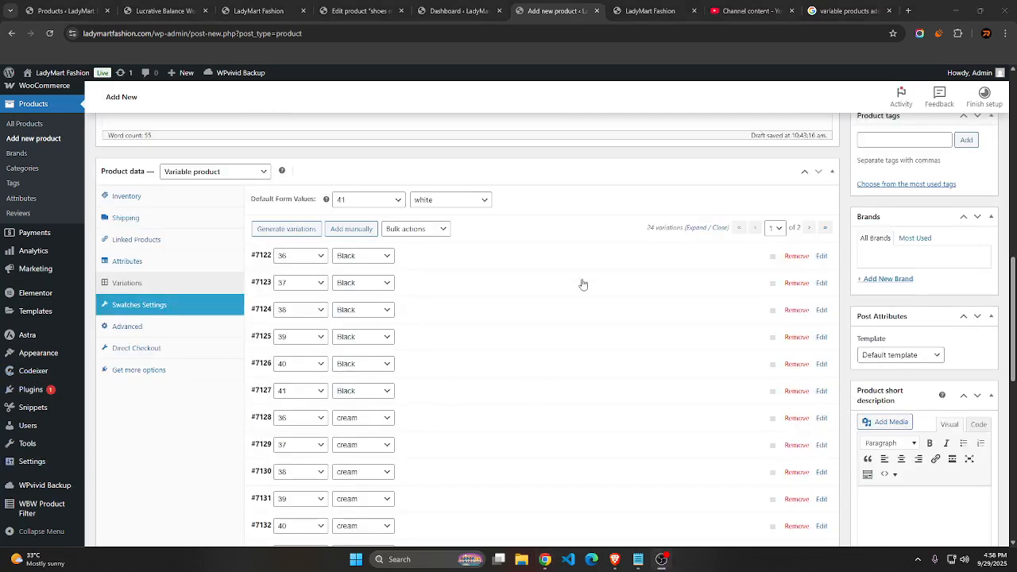
Show page 2 of the variations list, which holds the white variations
scroll(477, 272, "down", 5)
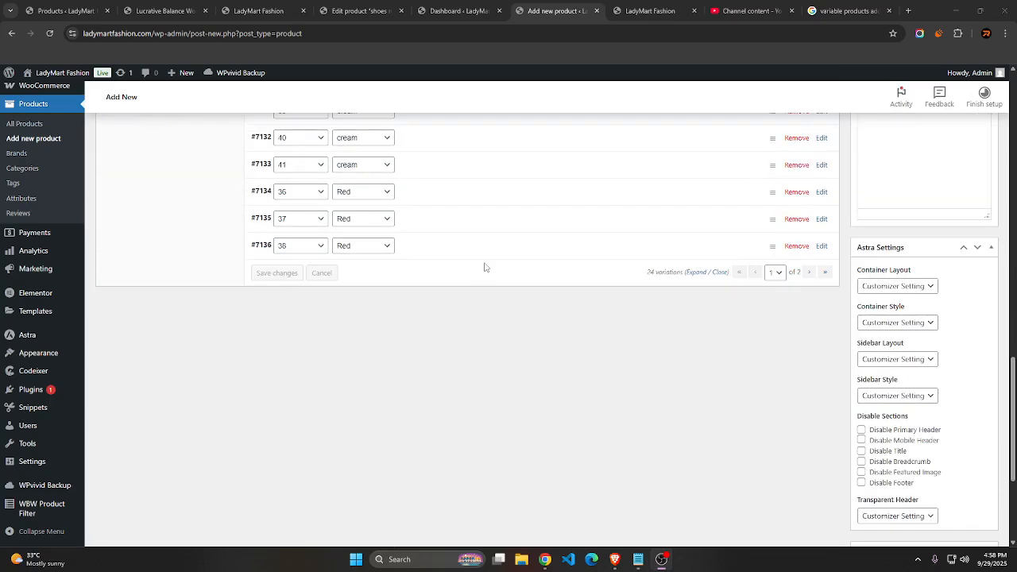
left_click(775, 273)
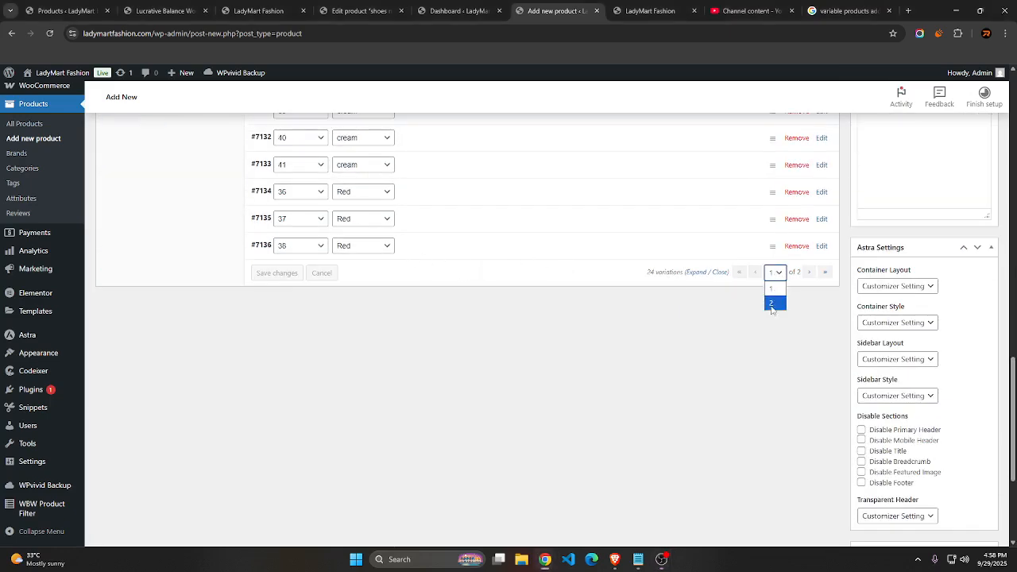
left_click(771, 304)
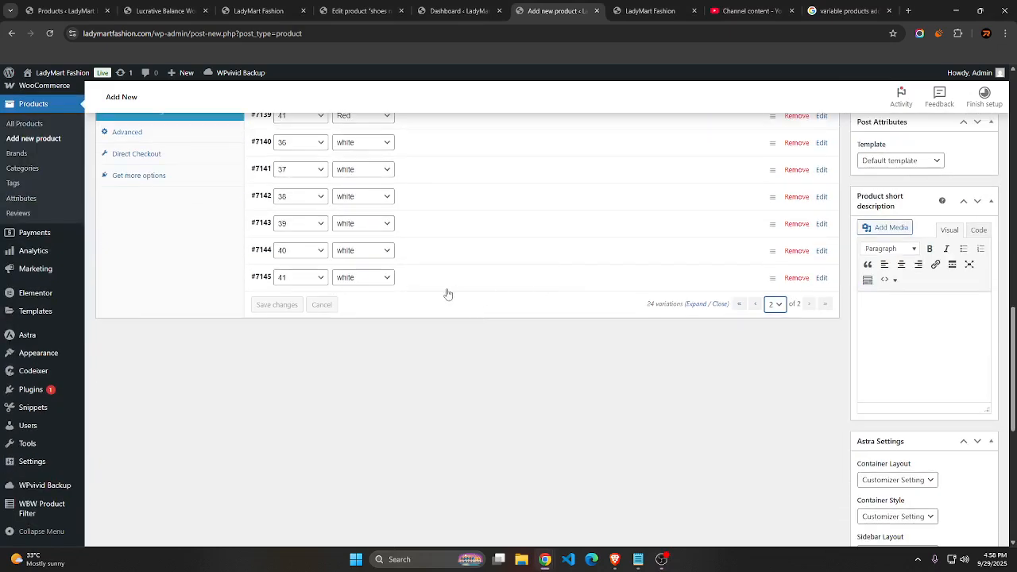
Assign the white sandals photo from the media library as the image of the size 41 white variation
left_click(447, 286)
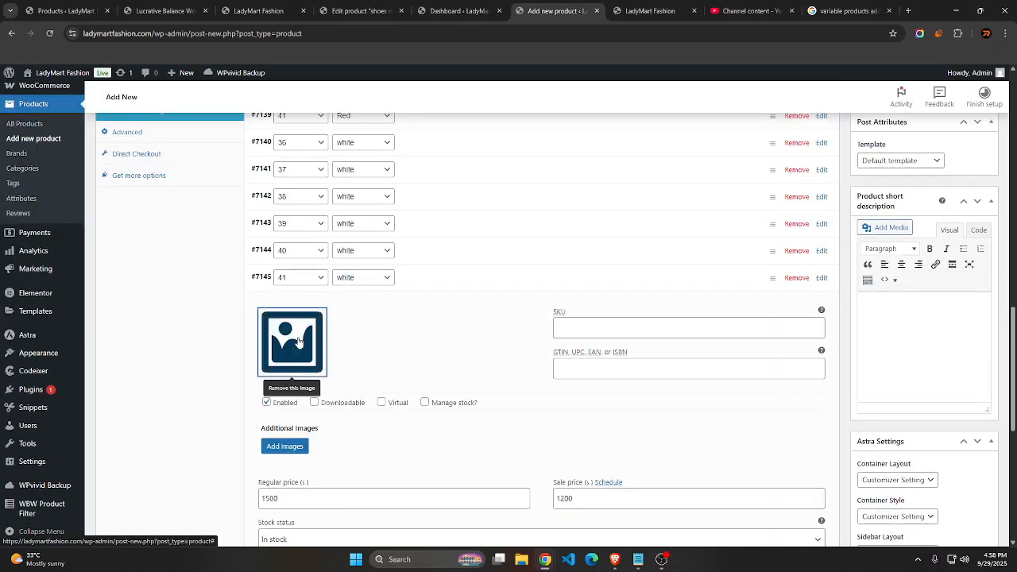
left_click(298, 340)
left_click(55, 223)
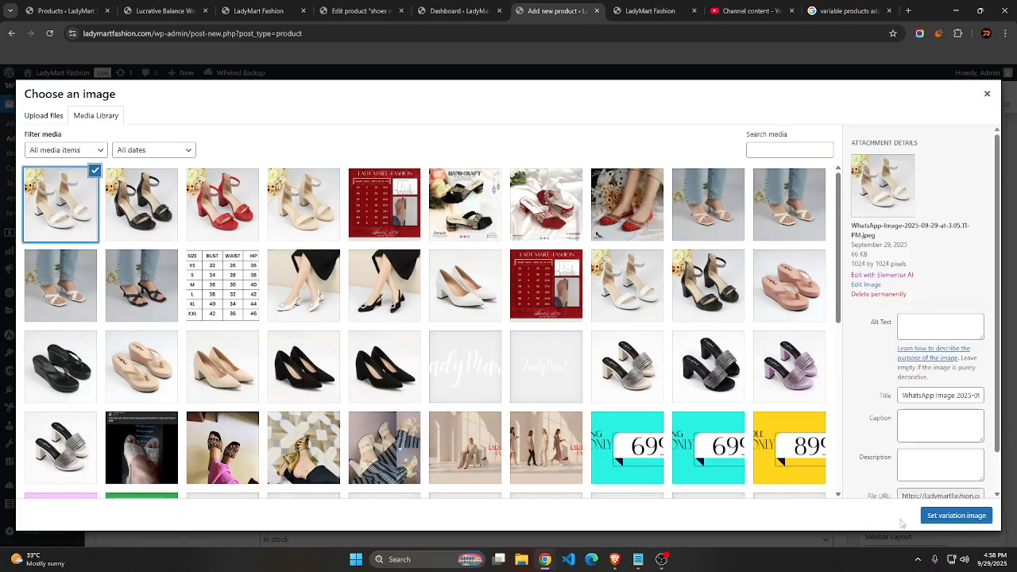
left_click(941, 517)
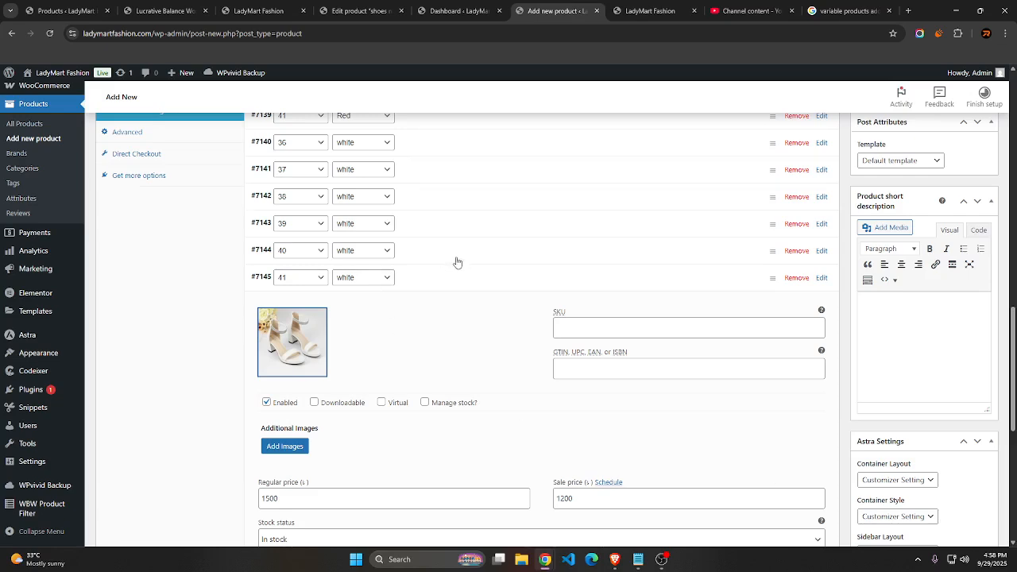
scroll(457, 262, "down", 5)
scroll(457, 262, "up", 5)
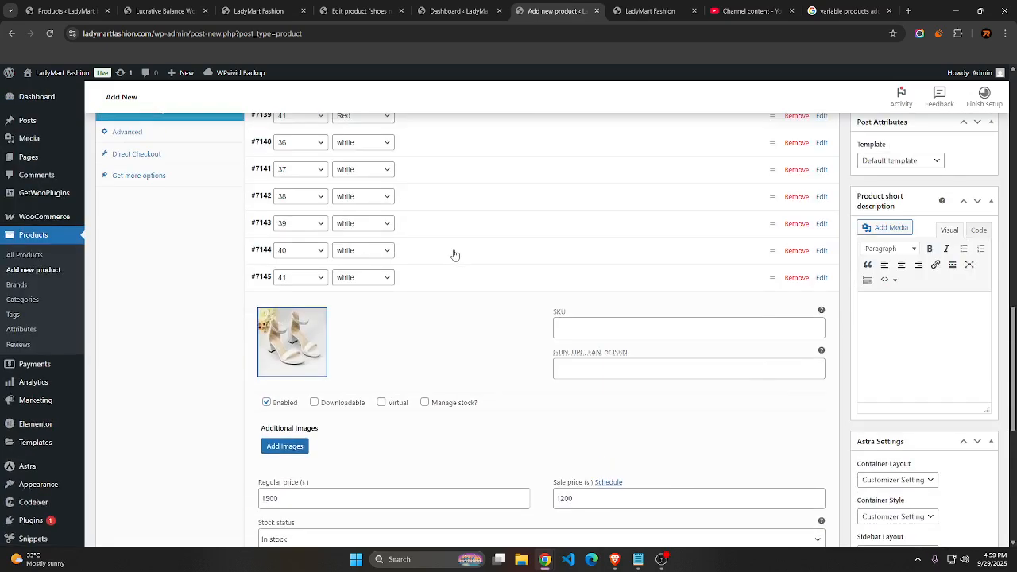
Expand the size 40 and 38 white variations and assign the white sandals photo as the size 38 white variation's image
left_click(455, 255)
left_click(440, 200)
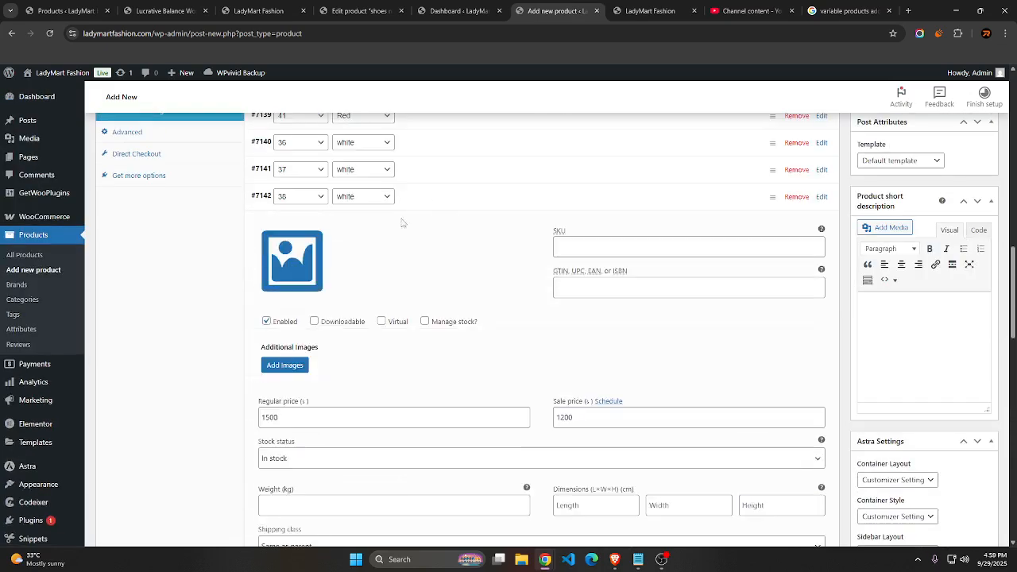
left_click(291, 266)
left_click(61, 204)
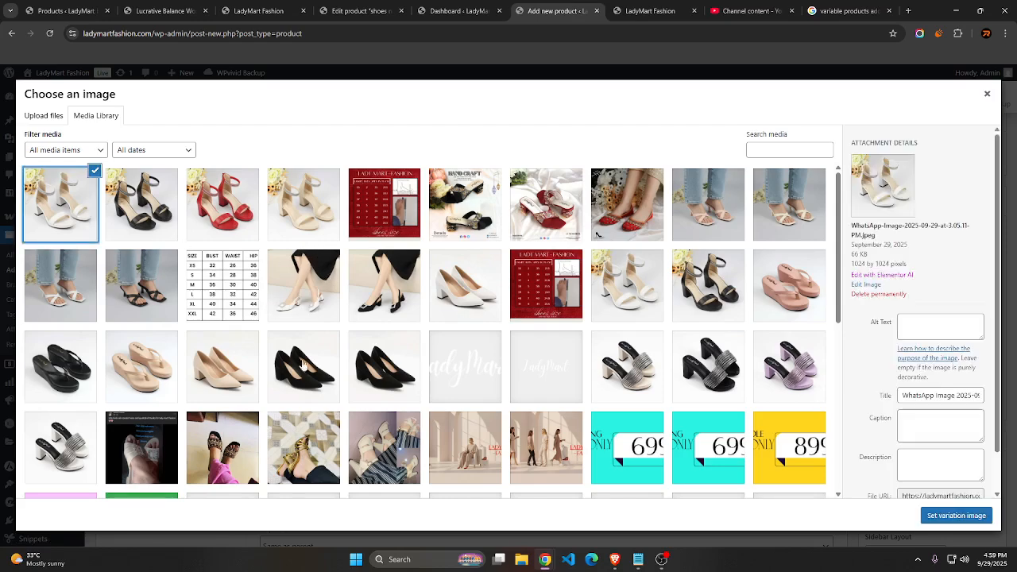
left_click(955, 516)
Assign the white sandals photo from the media library as the image of the size 37 white variation
scroll(440, 354, "up", 2)
left_click(292, 454)
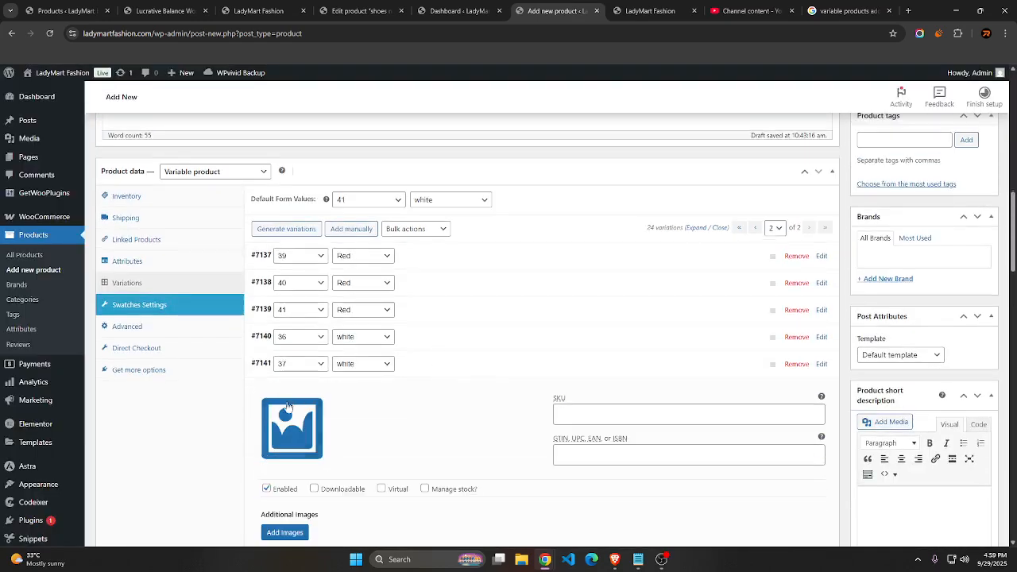
left_click(292, 455)
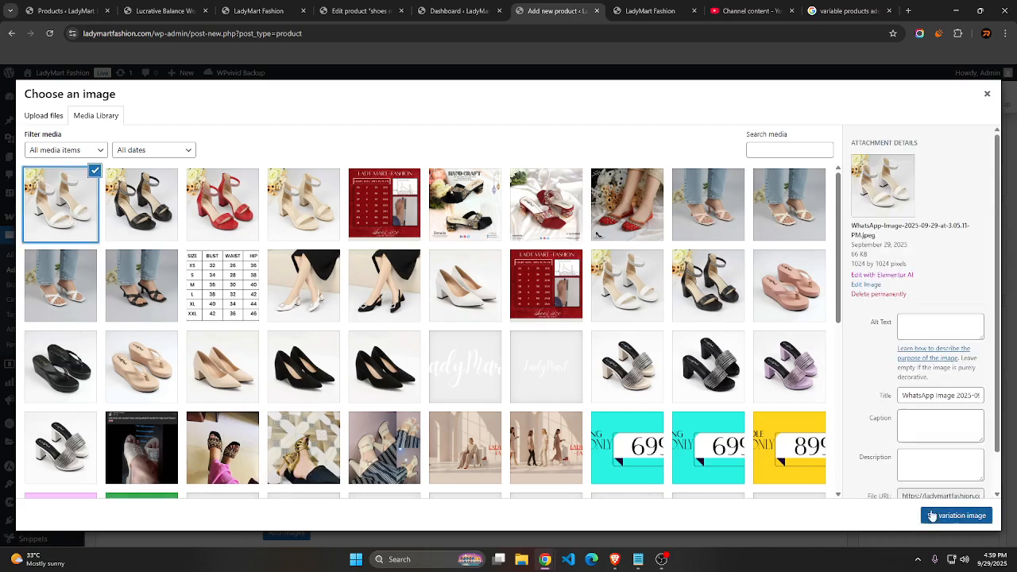
left_click(956, 516)
Assign the white sandals photo from the media library as the image of the size 36 white variation
left_click(306, 399)
left_click(306, 399)
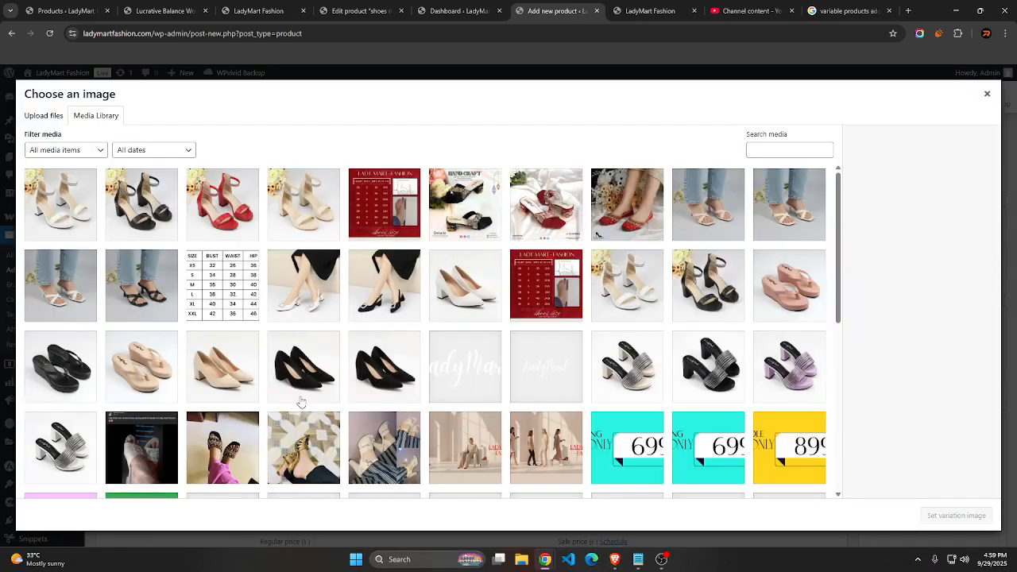
left_click(75, 211)
left_click(934, 515)
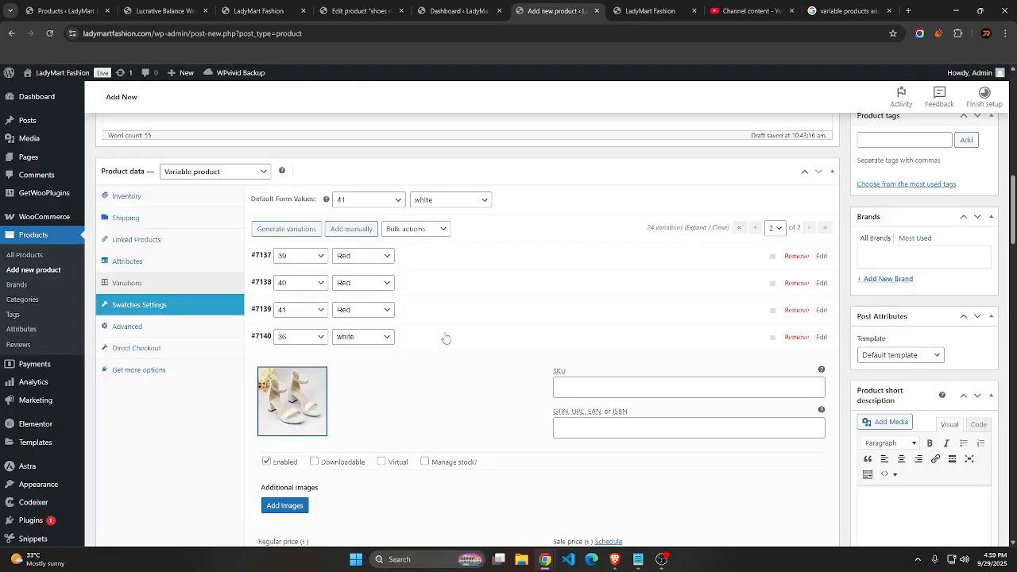
Assign the red sandals photo from the media library as the image of the size 41 Red variation
left_click(306, 400)
left_click(306, 400)
left_click(232, 216)
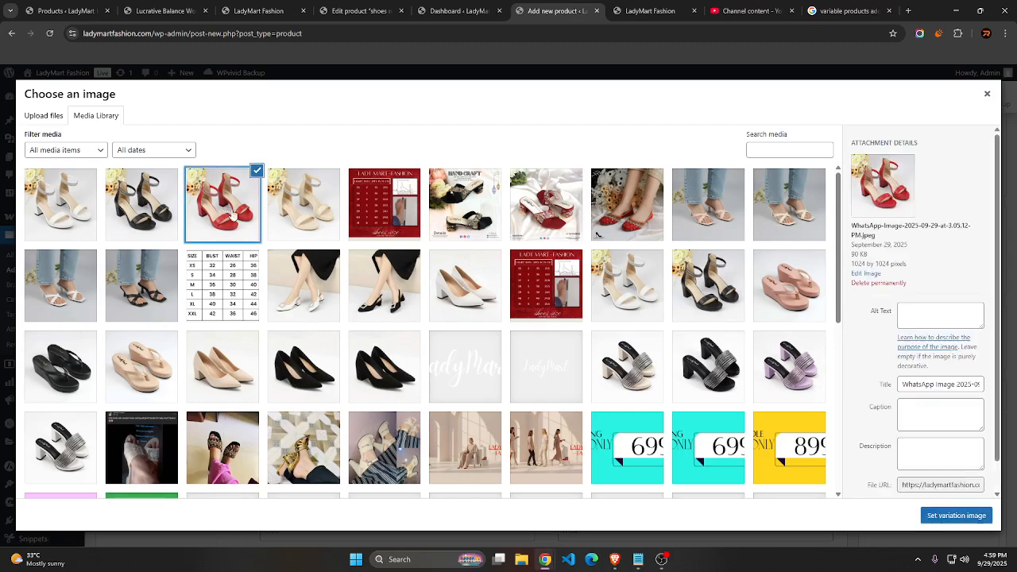
left_click(956, 516)
Assign the red sandals photo from the media library as the image of the size 40 Red variation
left_click(291, 374)
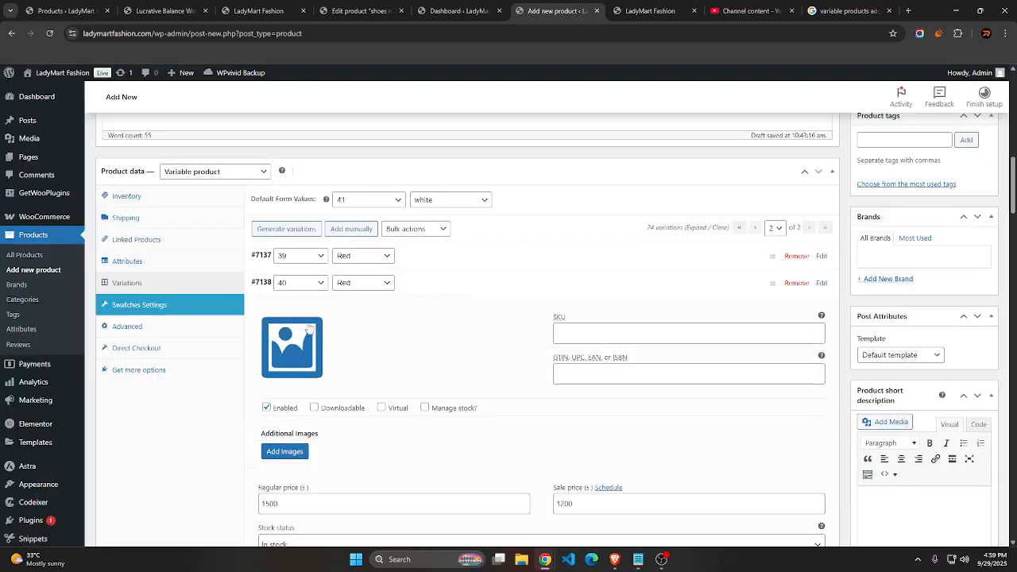
left_click(292, 347)
left_click(223, 204)
left_click(956, 516)
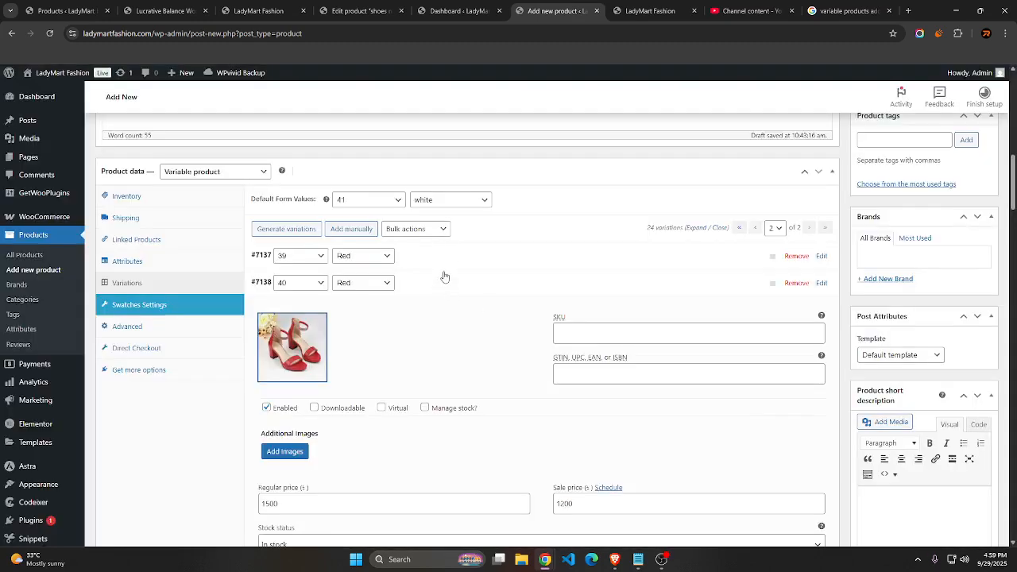
Assign the red sandals photo from the media library as the image of the size 39 Red variation
left_click(292, 349)
left_click(295, 334)
left_click(228, 219)
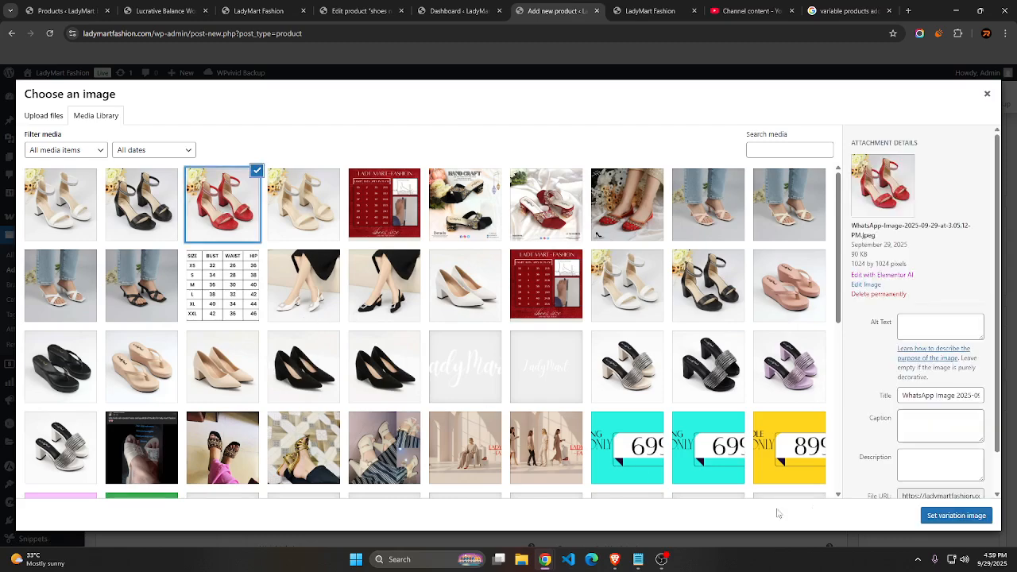
left_click(956, 515)
Save the changes to the variations on page 2 and show page 1 of the variations list
scroll(631, 410, "down", 5)
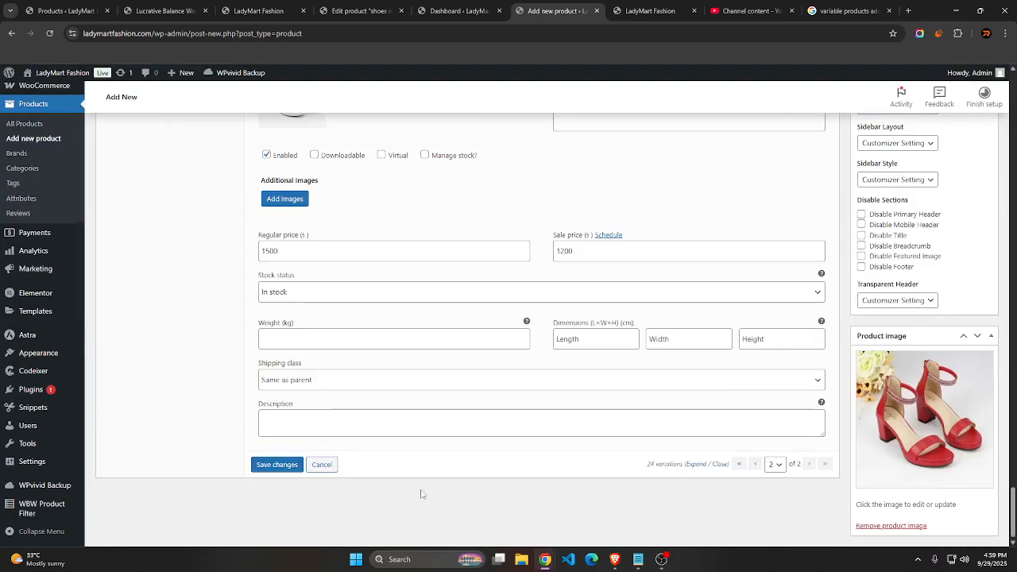
left_click(278, 464)
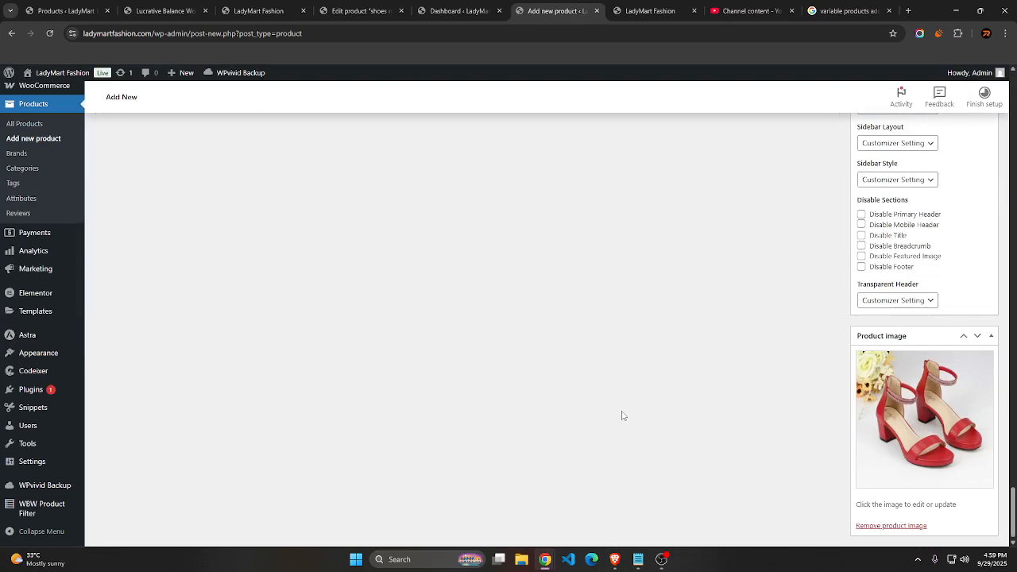
scroll(638, 402, "up", 14)
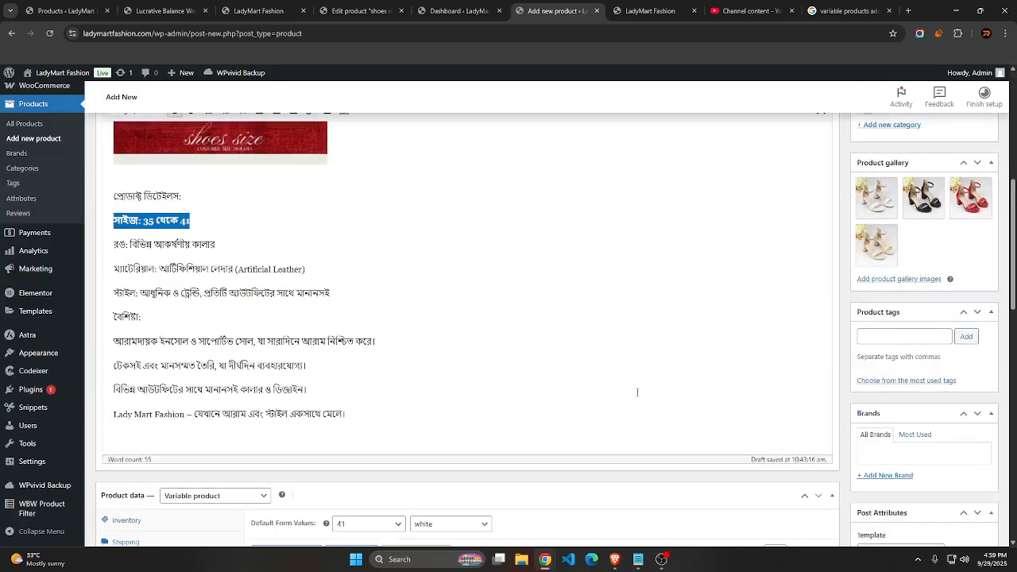
scroll(638, 396, "down", 3)
scroll(637, 396, "down", 5)
left_click(775, 240)
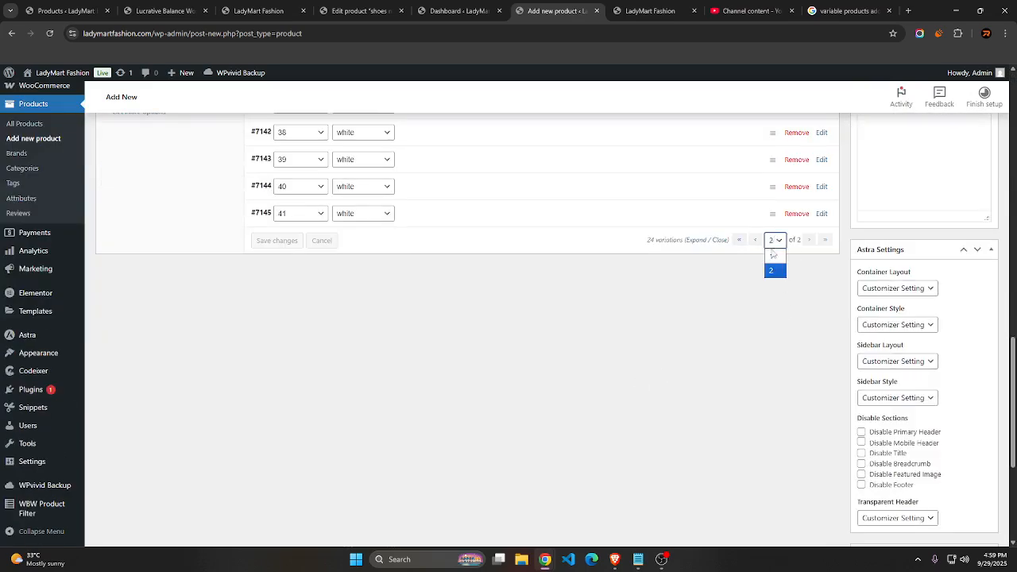
left_click(772, 255)
scroll(601, 325, "up", 4)
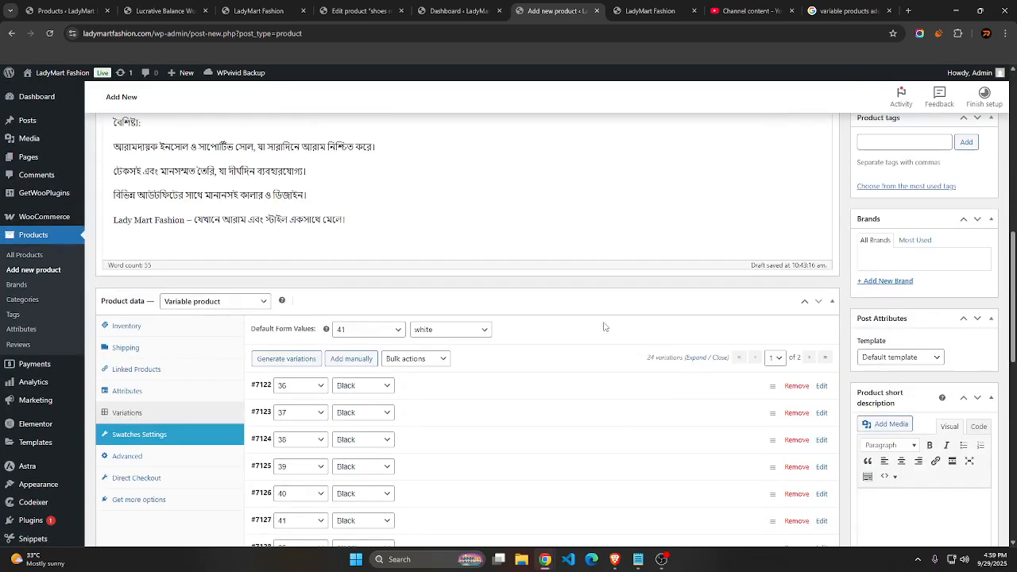
Assign the red sandals photo from the media library as the image of the size 38 Red variation
scroll(447, 368, "down", 7)
scroll(447, 368, "up", 3)
left_click(448, 316)
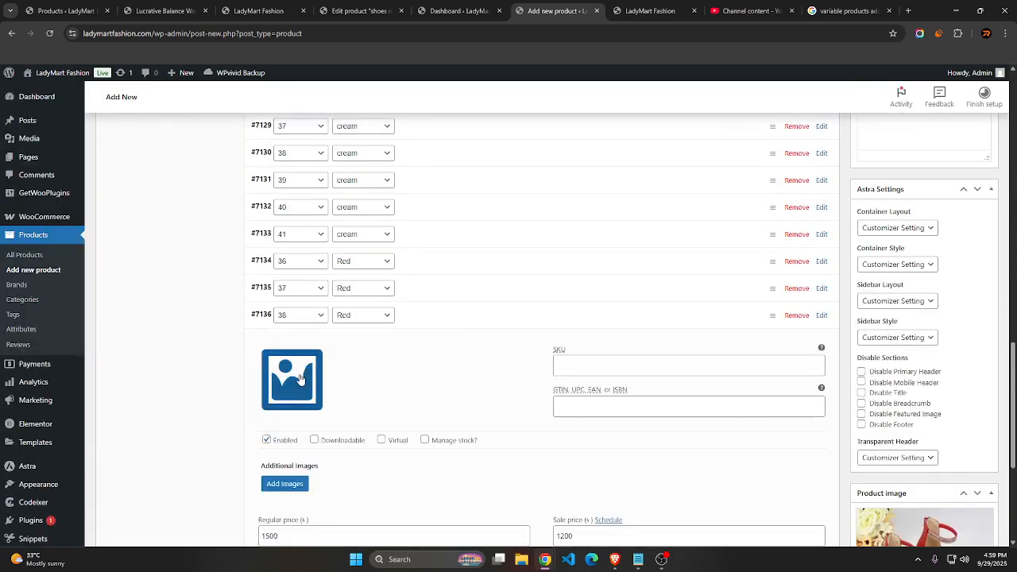
left_click(291, 378)
left_click(222, 208)
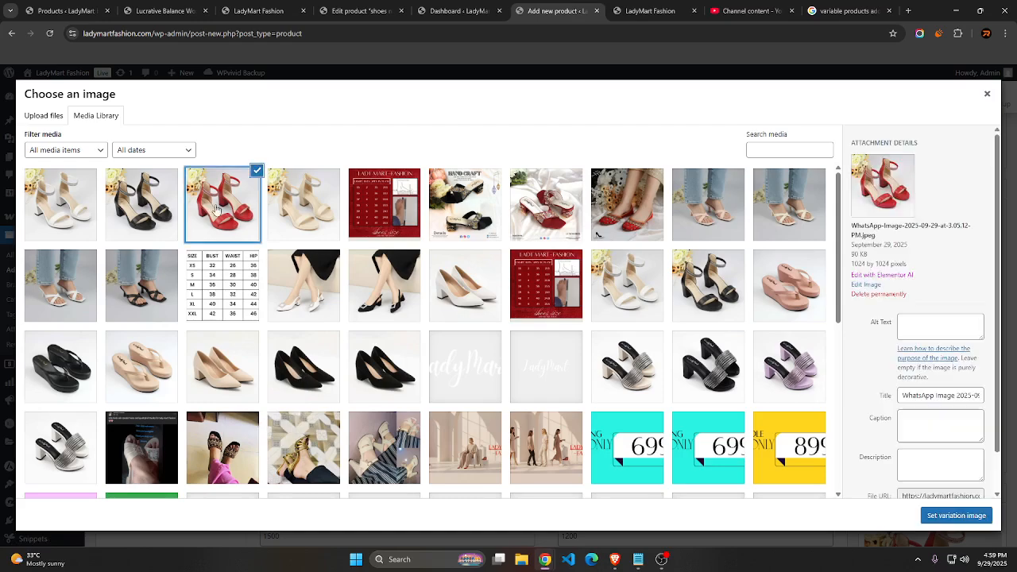
left_click(924, 515)
Assign the red sandals photo from the media library as the image of the size 37 Red variation
left_click(285, 360)
left_click(284, 360)
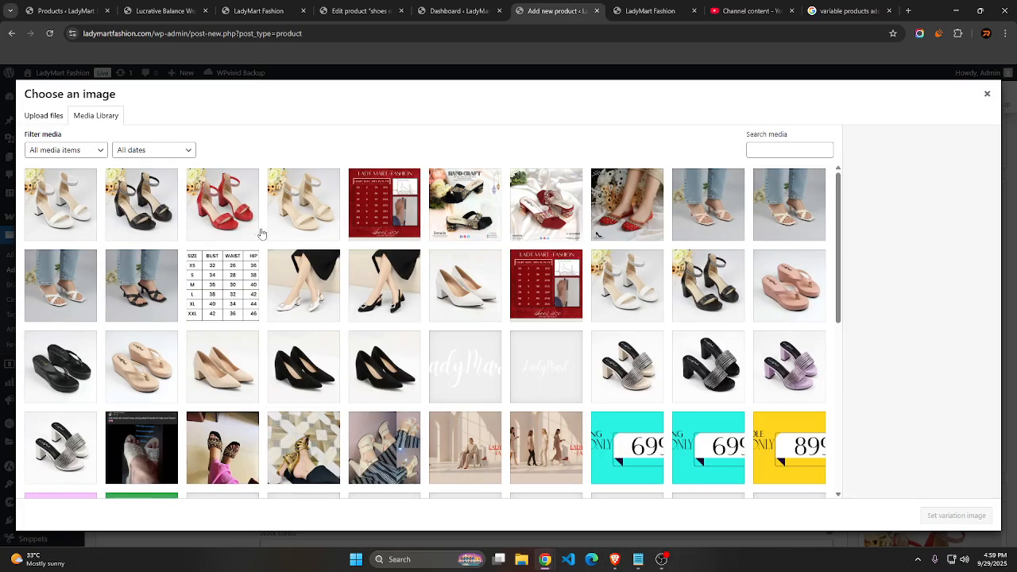
left_click(223, 205)
left_click(926, 514)
Assign the red sandals photo from the media library as the image of the size 36 Red variation
scroll(647, 442, "up", 4)
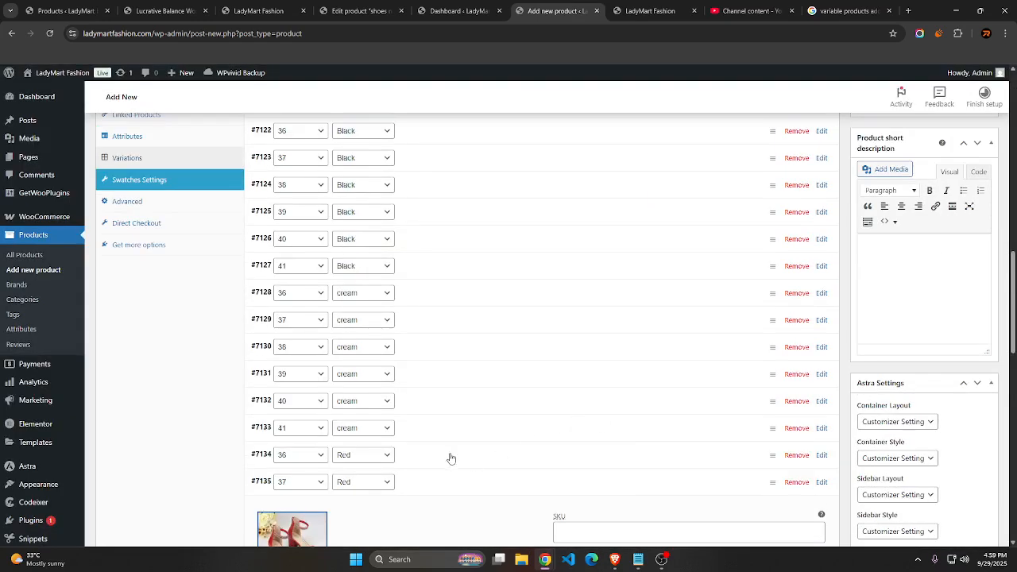
left_click(449, 458)
left_click(292, 505)
left_click(216, 222)
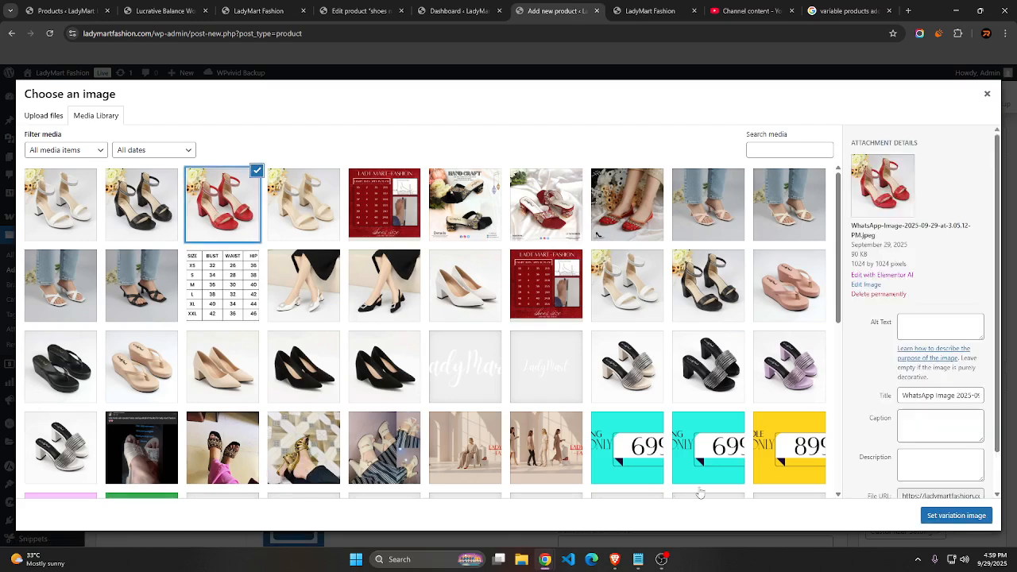
left_click(924, 516)
Assign the cream sandals photo from the media library as the image of the size 41 cream variation
left_click(292, 509)
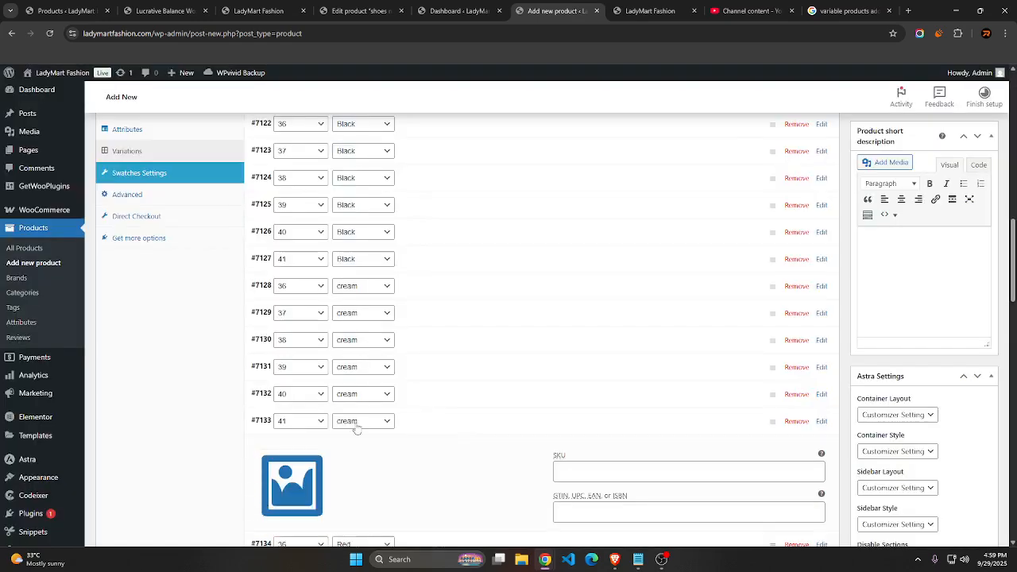
left_click(292, 501)
left_click(288, 218)
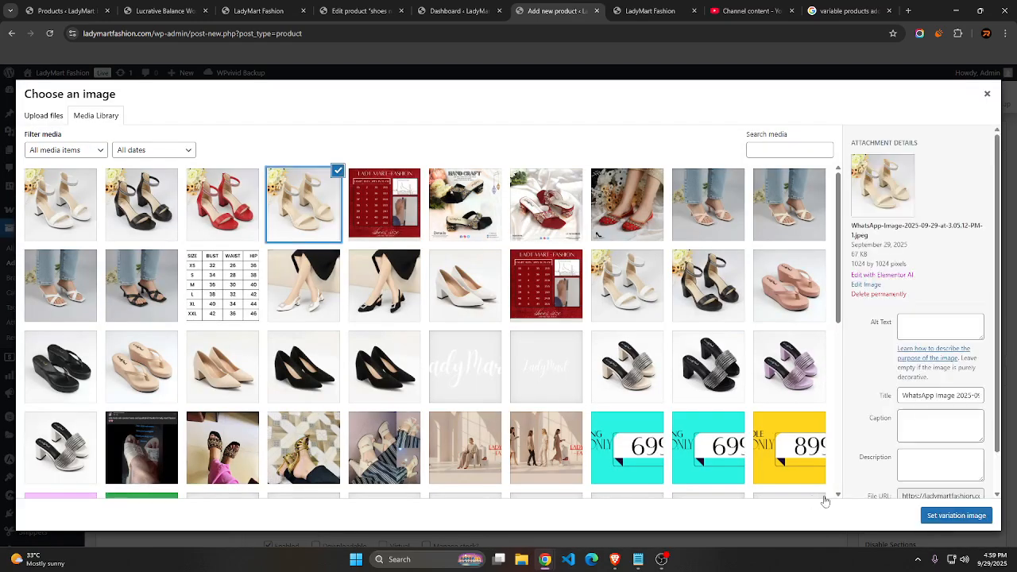
left_click(922, 518)
Assign the cream sandals photo from the media library as the image of the size 40 cream variation
left_click(292, 483)
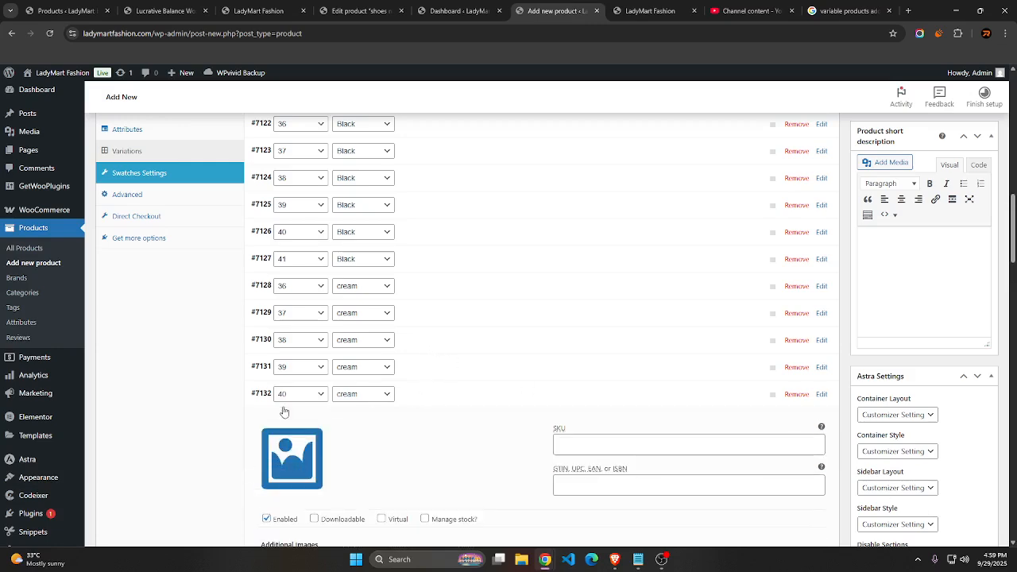
left_click(291, 477)
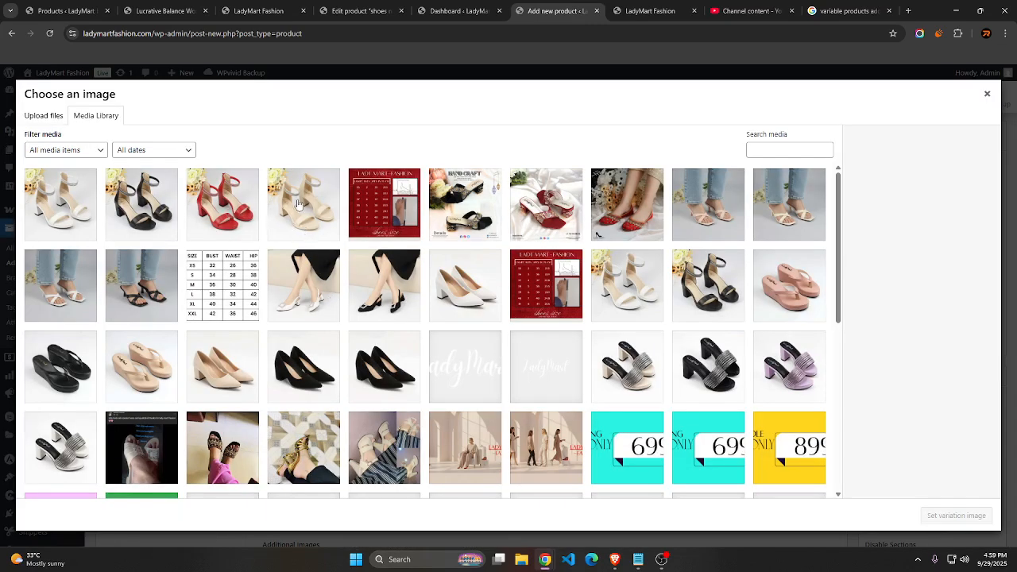
left_click(298, 205)
left_click(922, 516)
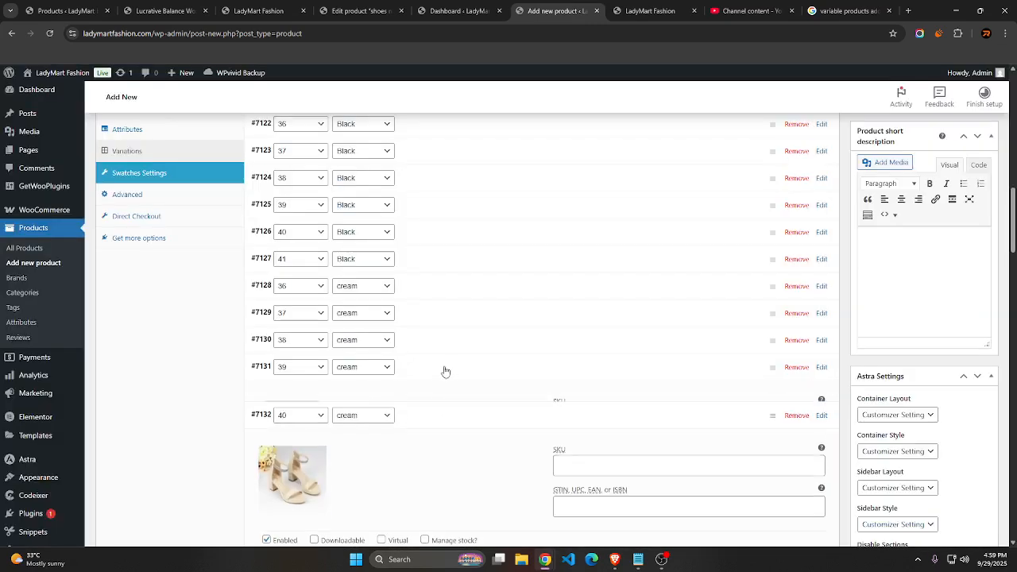
Assign the cream sandals photo from the media library as the image of the size 39 cream variation
left_click(292, 460)
left_click(287, 454)
left_click(324, 209)
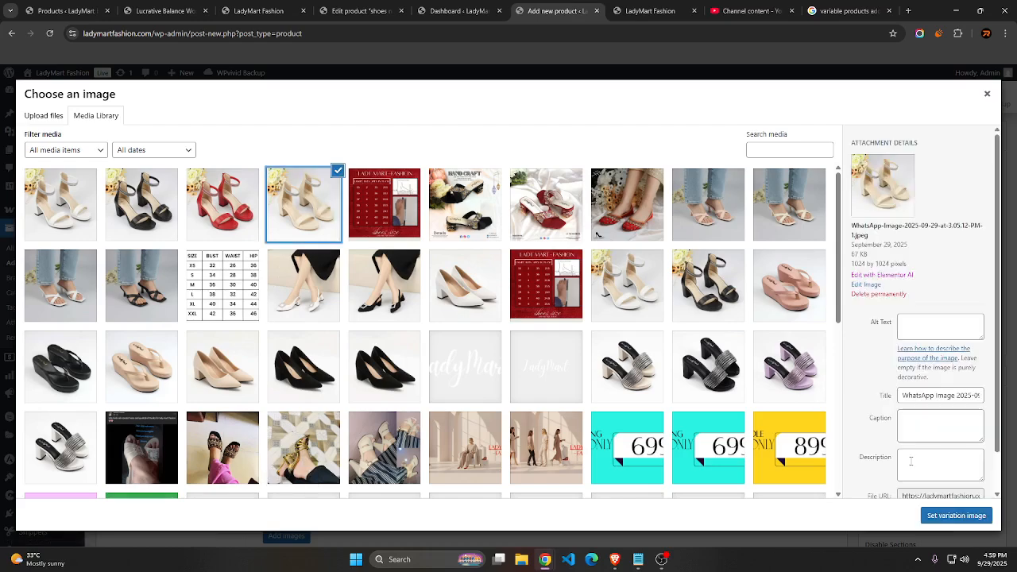
left_click(956, 516)
Assign the cream sandals photo from the media library as the image of the size 38 cream variation
left_click(292, 428)
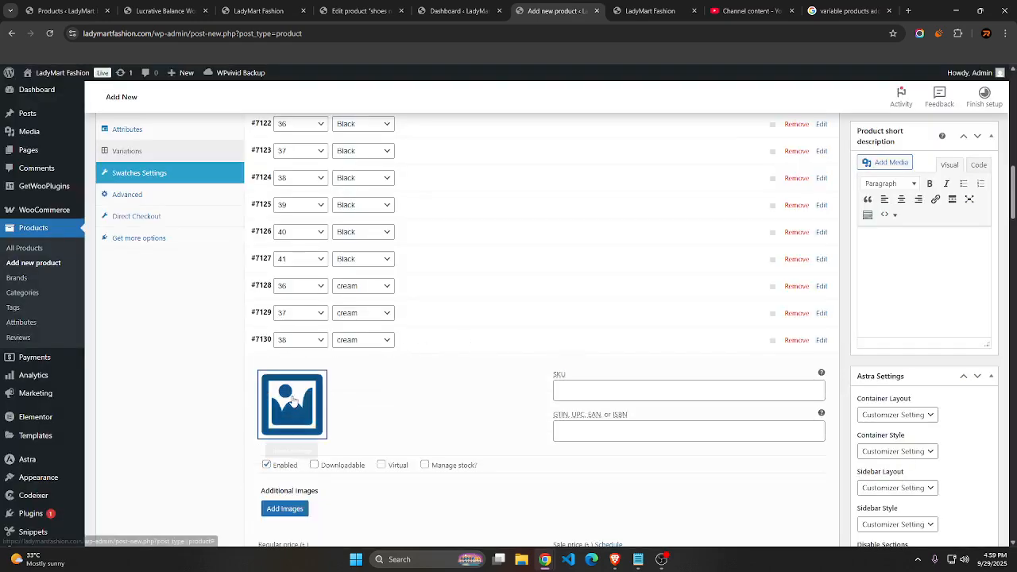
left_click(292, 409)
left_click(304, 204)
left_click(971, 517)
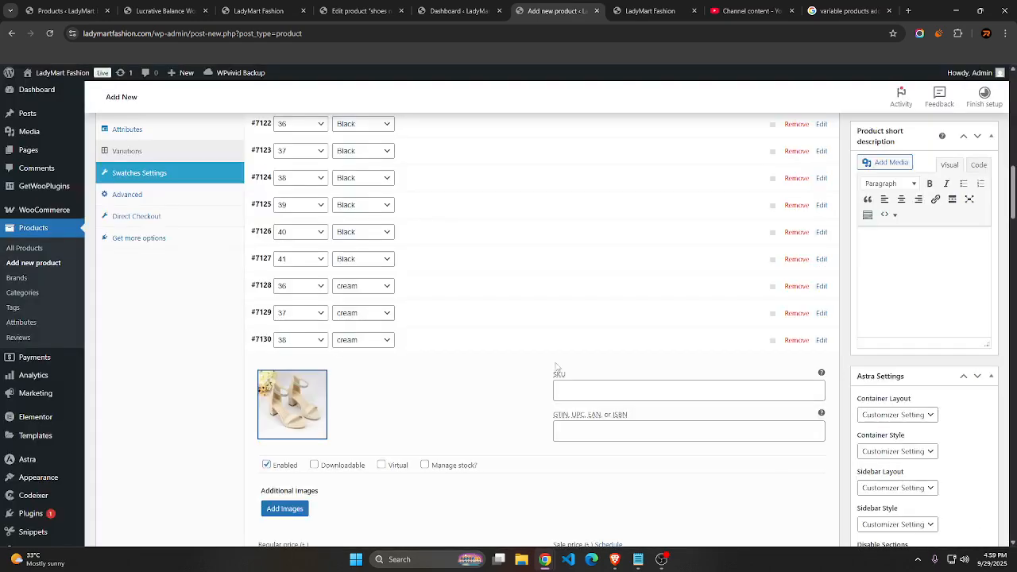
Assign the cream sandals photo from the media library as the image of the size 37 cream variation
left_click(291, 404)
left_click(291, 383)
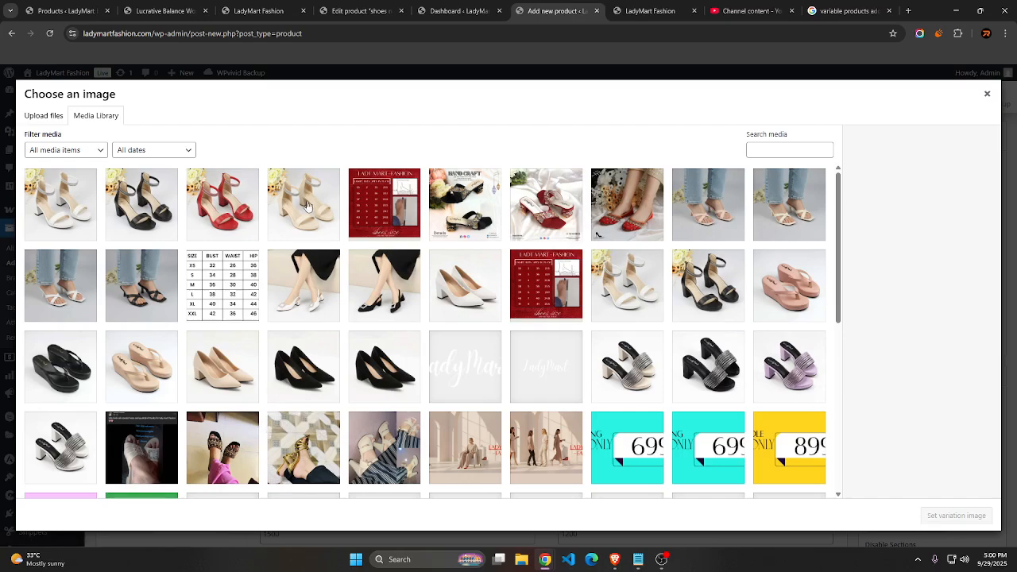
left_click(303, 204)
left_click(954, 515)
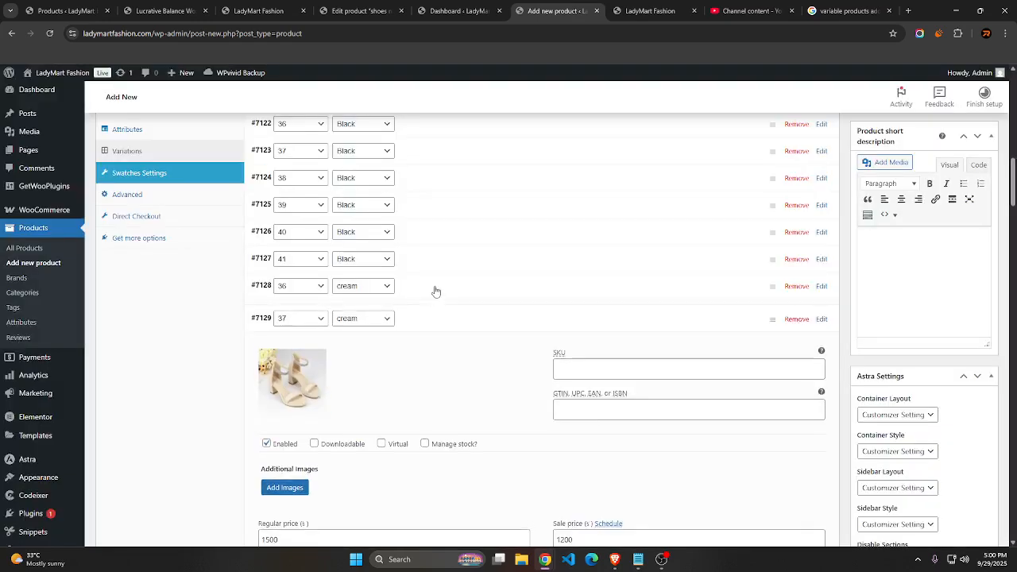
Assign the cream sandals photo from the media library as the image of the size 36 cream variation
left_click(294, 356)
left_click(294, 356)
left_click(303, 204)
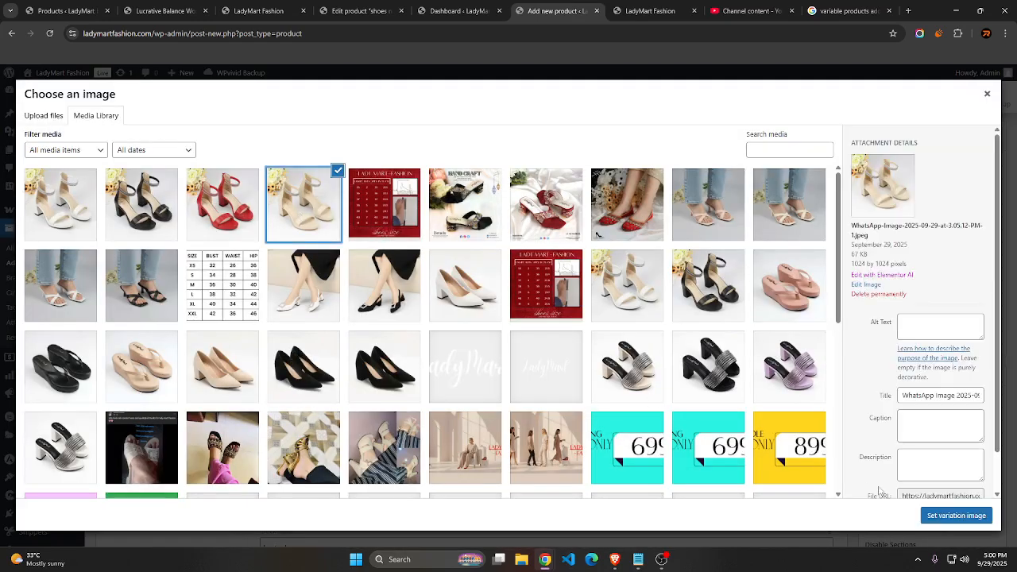
left_click(953, 515)
Assign the black sandals photo from the media library as the image of the size 41 Black variation
left_click(292, 351)
left_click(294, 334)
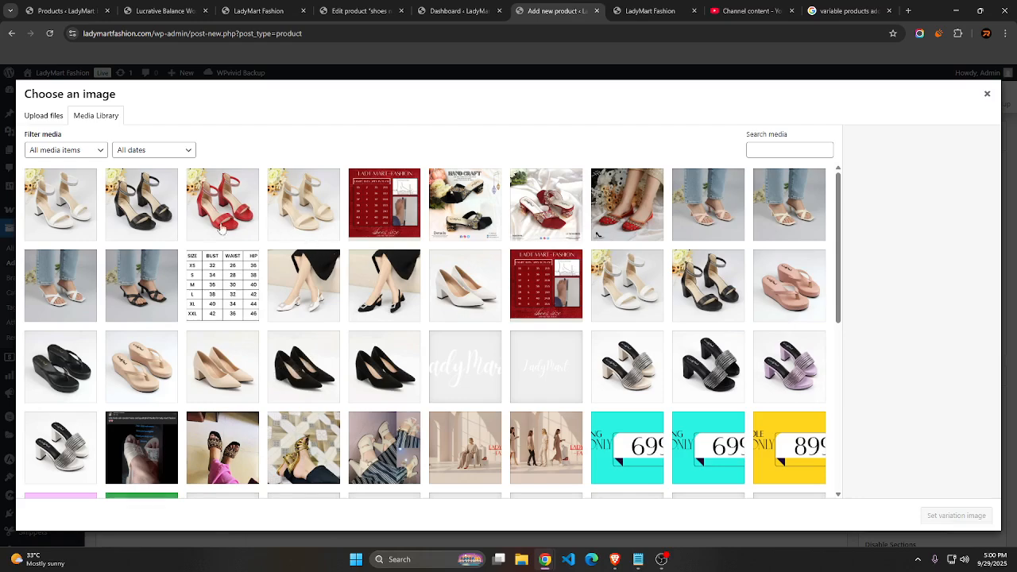
left_click(151, 206)
left_click(956, 515)
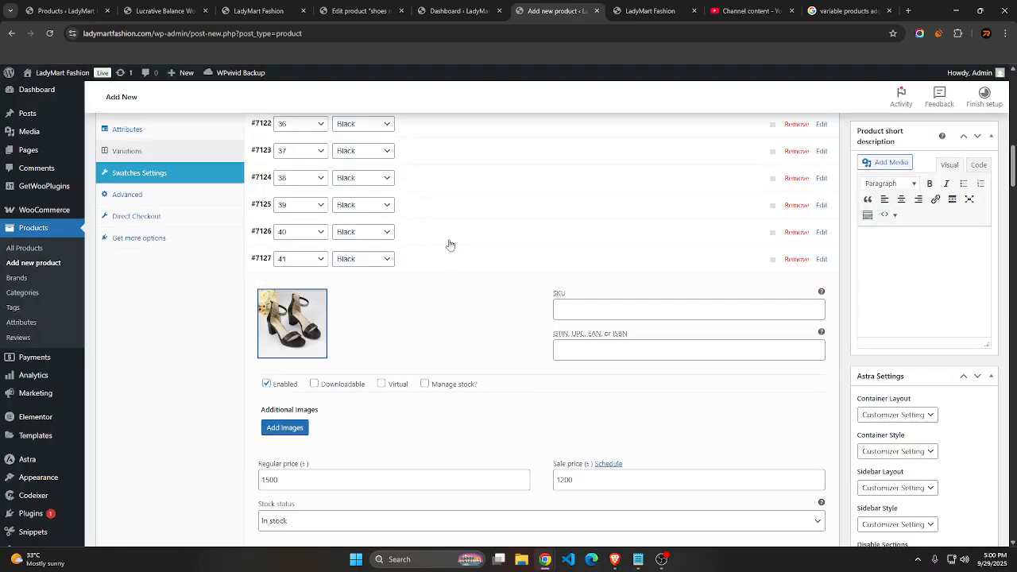
Assign the black sandals photo from the media library as the image of the size 40 Black variation
left_click(321, 291)
left_click(316, 288)
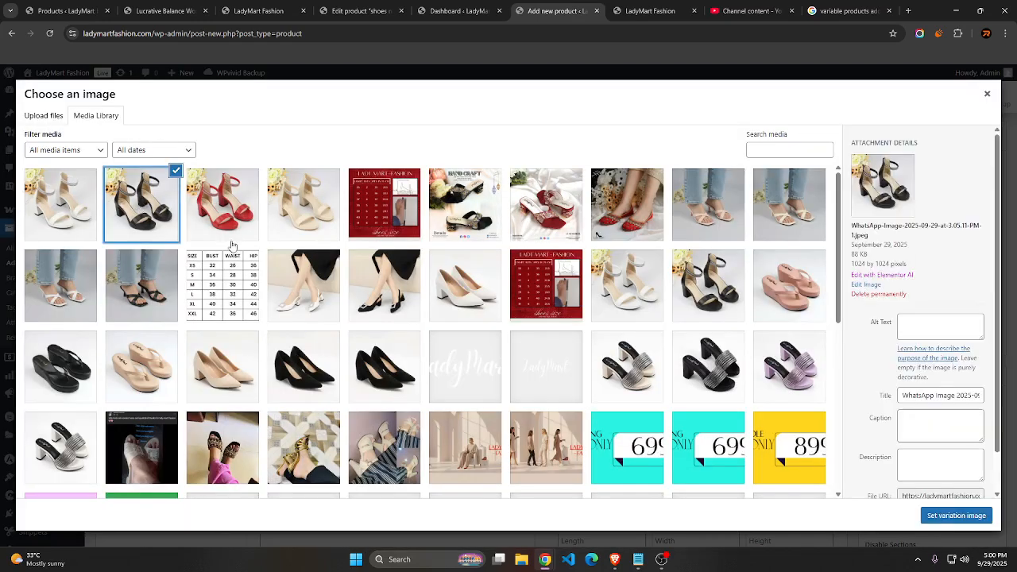
left_click(956, 516)
Assign the black sandals photo from the media library as the image of the size 39 Black variation
scroll(543, 418, "up", 3)
left_click(450, 412)
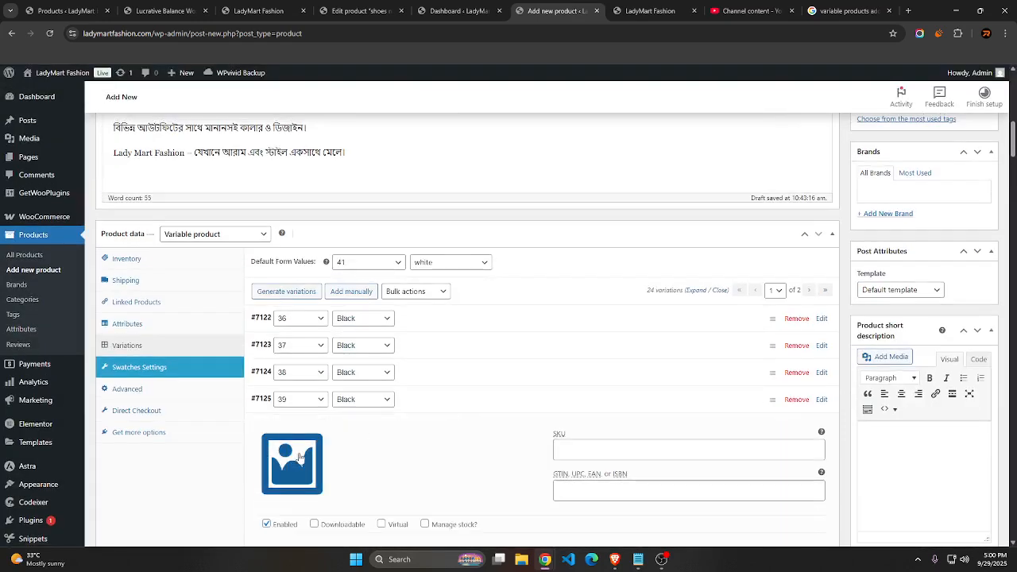
left_click(289, 464)
left_click(141, 204)
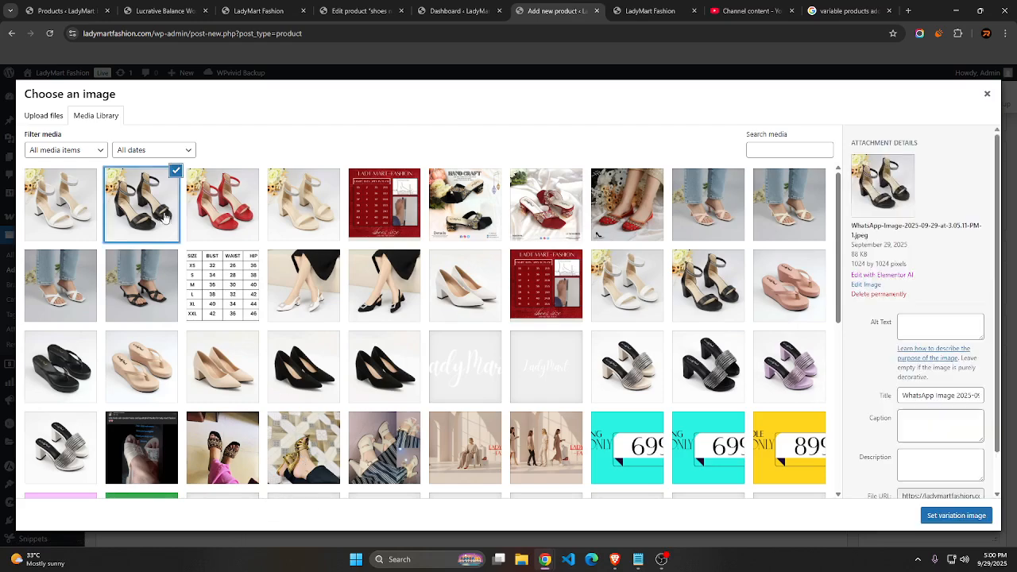
left_click(956, 516)
Assign the black sandals photo from the media library as the image of the size 38 Black variation
left_click(287, 451)
left_click(283, 443)
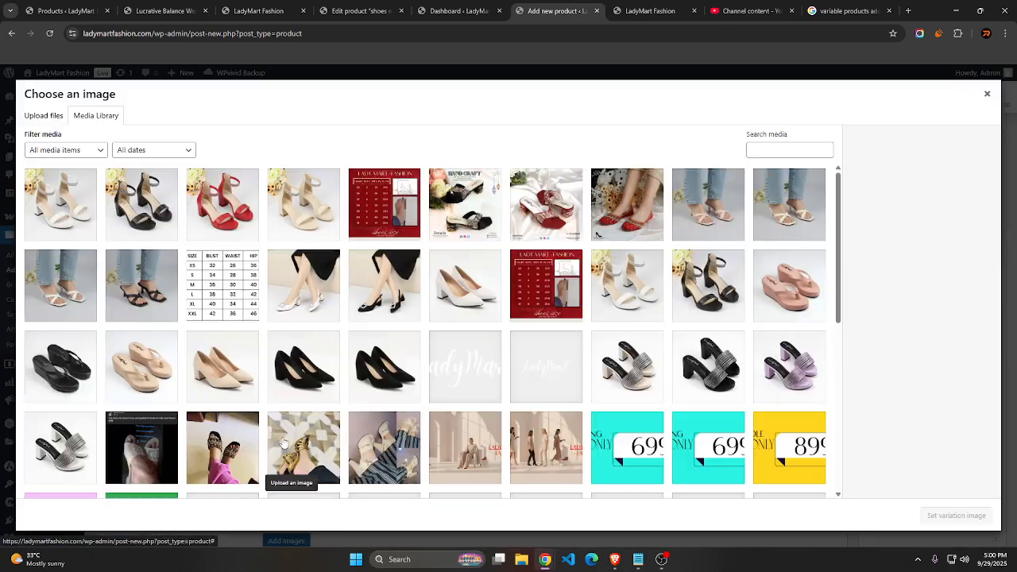
left_click(141, 204)
left_click(956, 515)
Assign the black sandals photo from the media library as the image of the size 37 Black variation
left_click(292, 437)
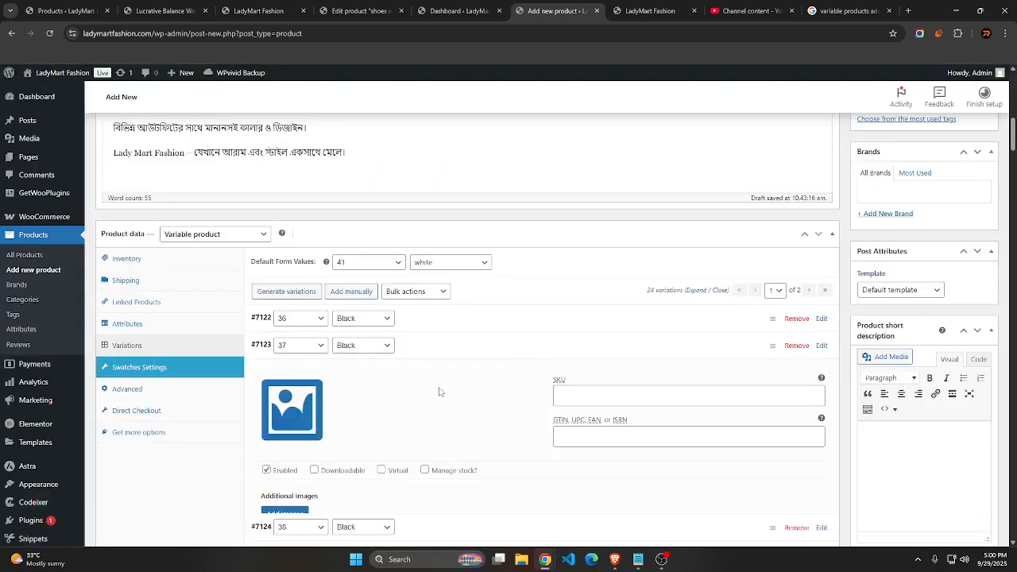
left_click(292, 429)
left_click(137, 203)
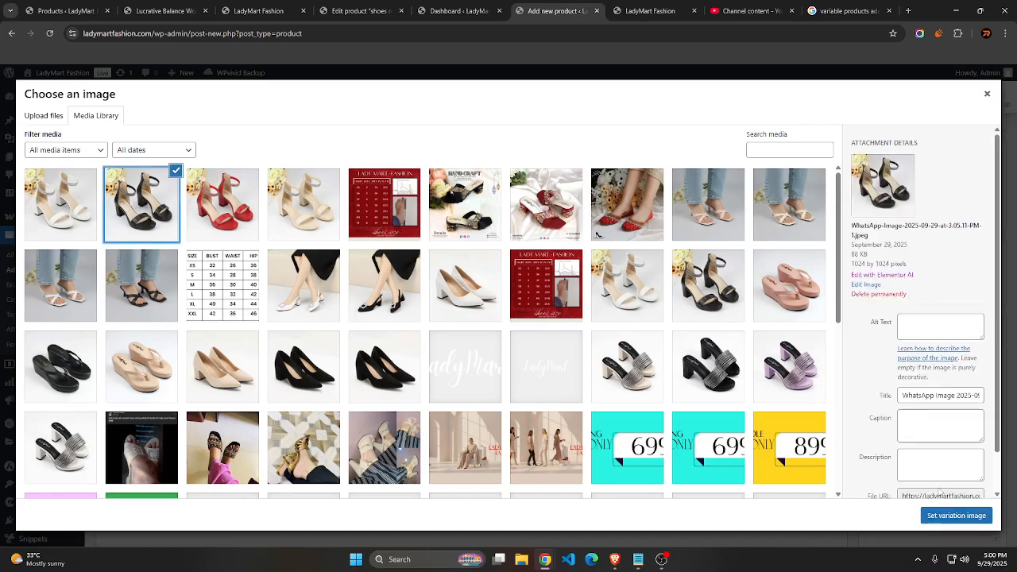
left_click(956, 516)
Assign the black sandals photo from the media library as the image of the size 36 Black variation
left_click(292, 433)
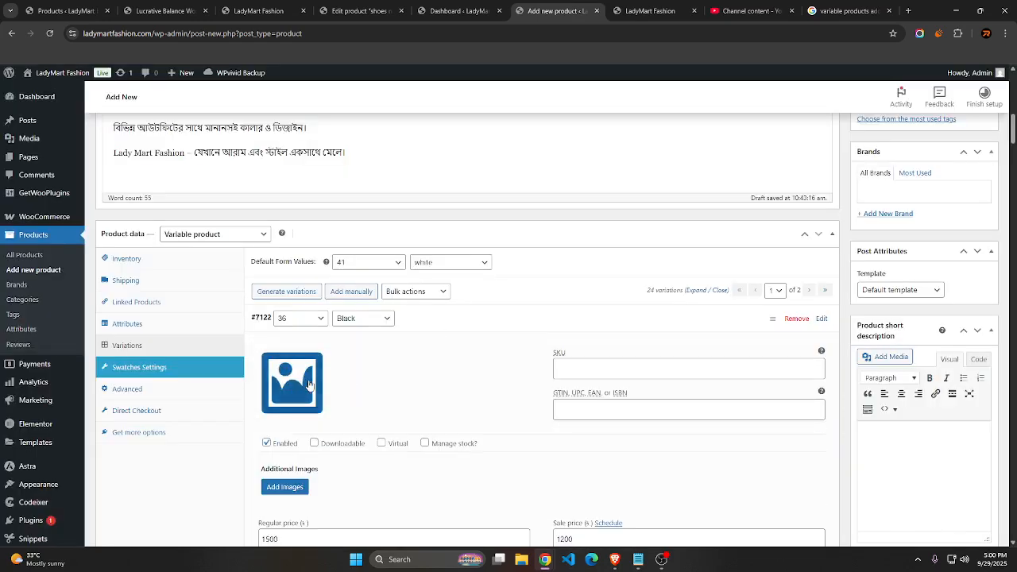
left_click(291, 429)
left_click(141, 204)
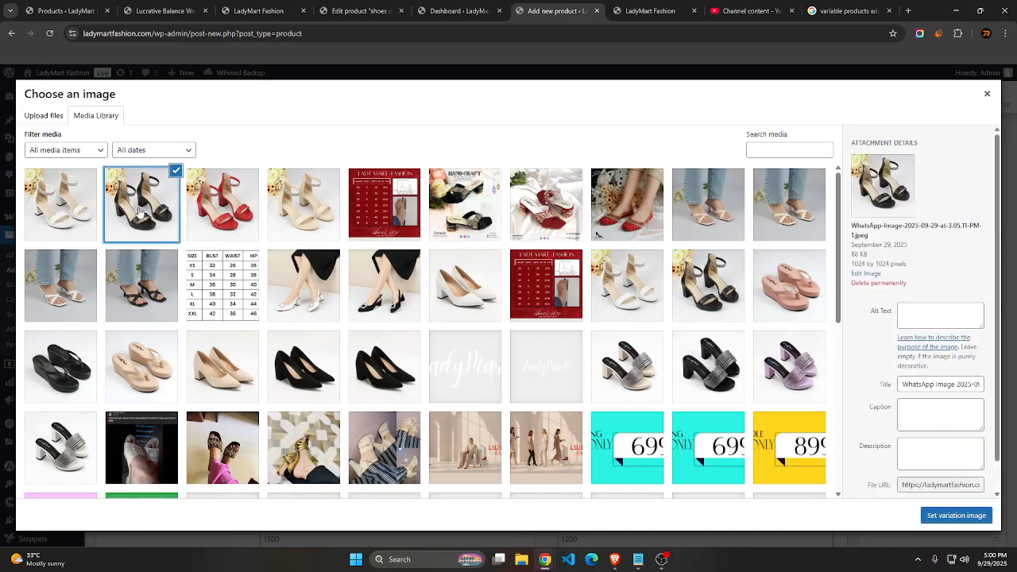
left_click(952, 516)
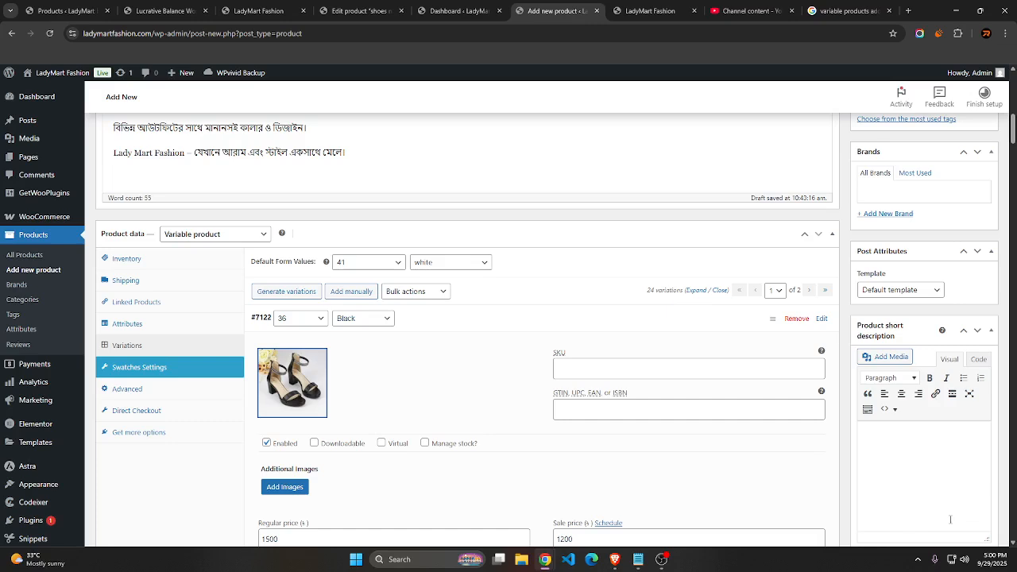
left_click(384, 269)
left_click(422, 275)
left_click(424, 270)
left_click(423, 271)
Save the changes made to the product's variations
scroll(532, 310, "down", 6)
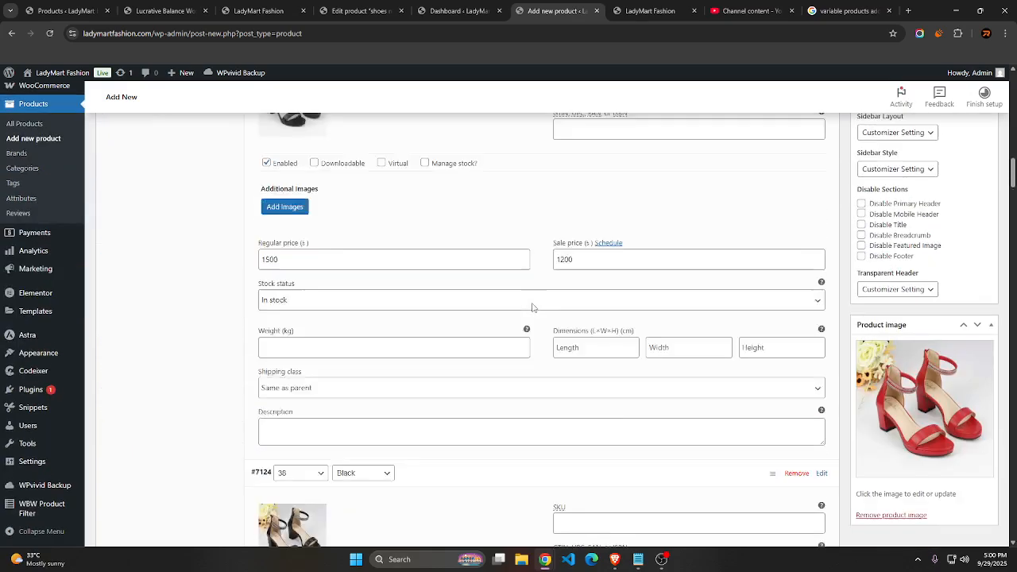
scroll(536, 329, "down", 3)
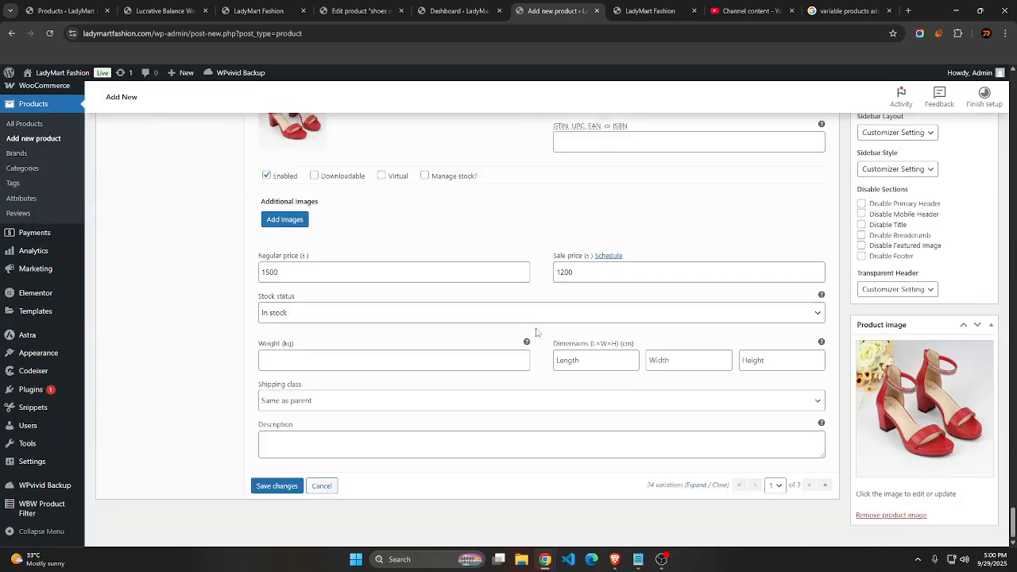
left_click(272, 487)
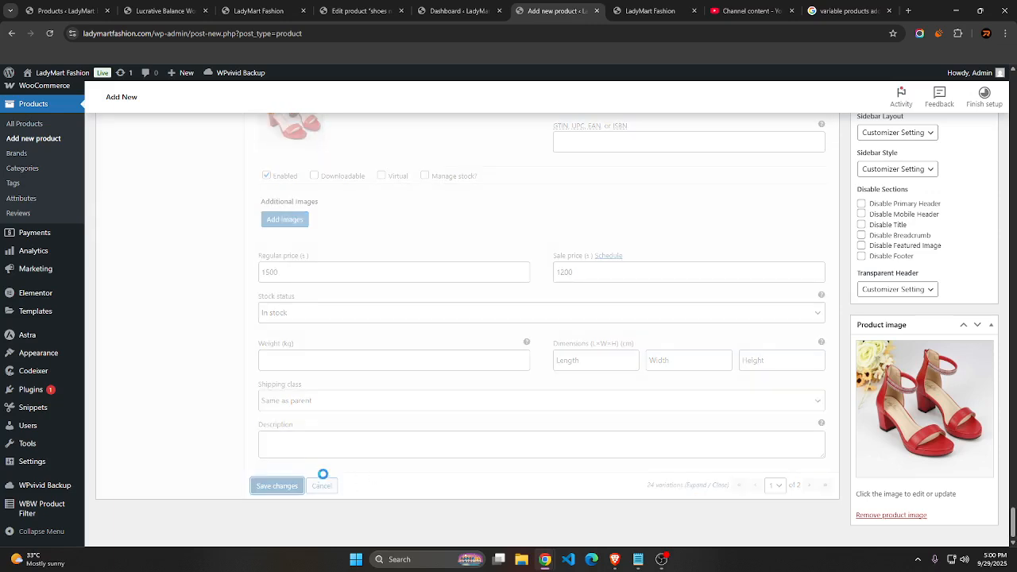
Show the second page of variations and expand the white ones from size 41 down to 37 to check their images and prices
left_click(775, 485)
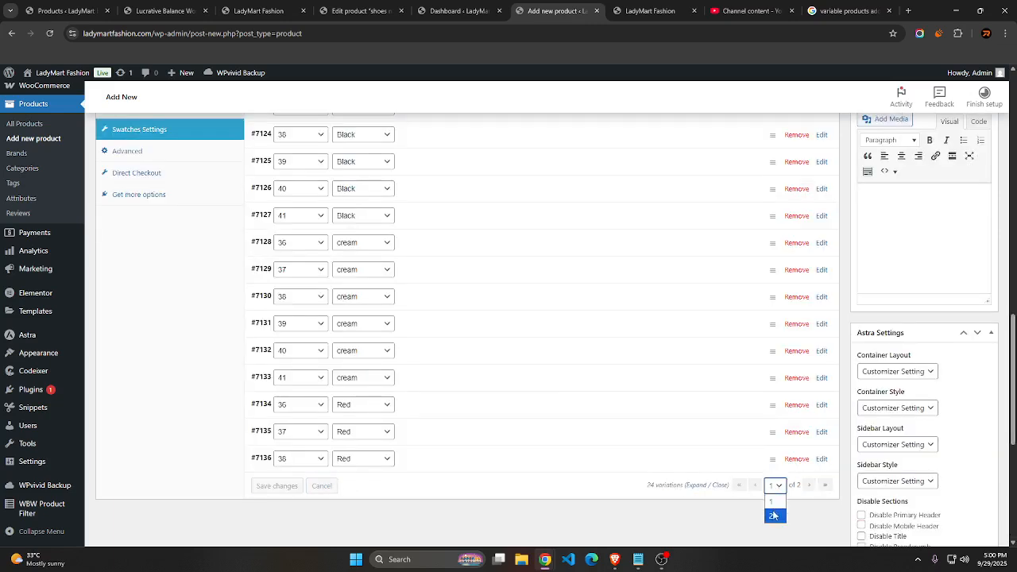
left_click(775, 513)
left_click(525, 302)
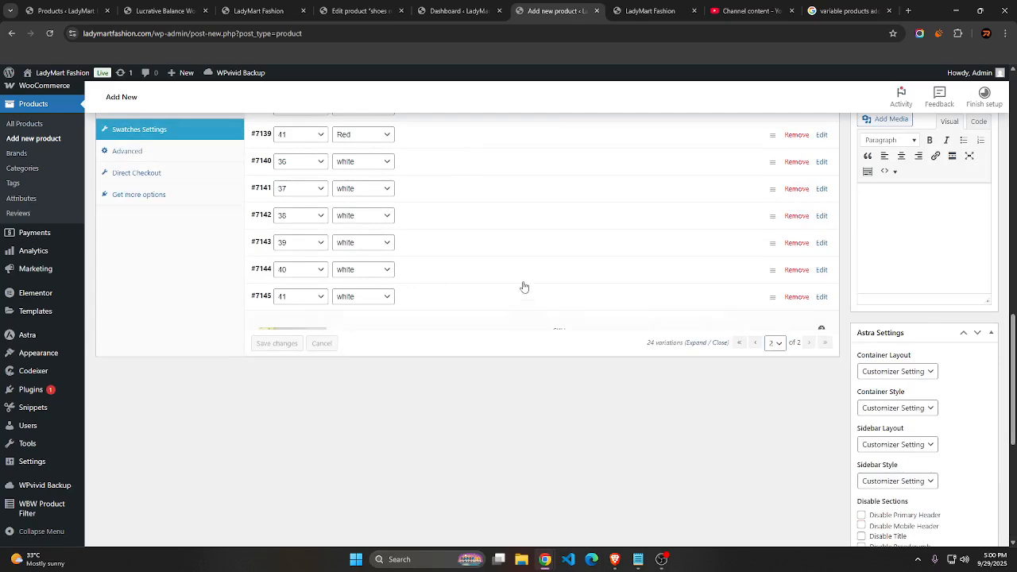
left_click(524, 275)
left_click(522, 246)
left_click(522, 220)
left_click(529, 198)
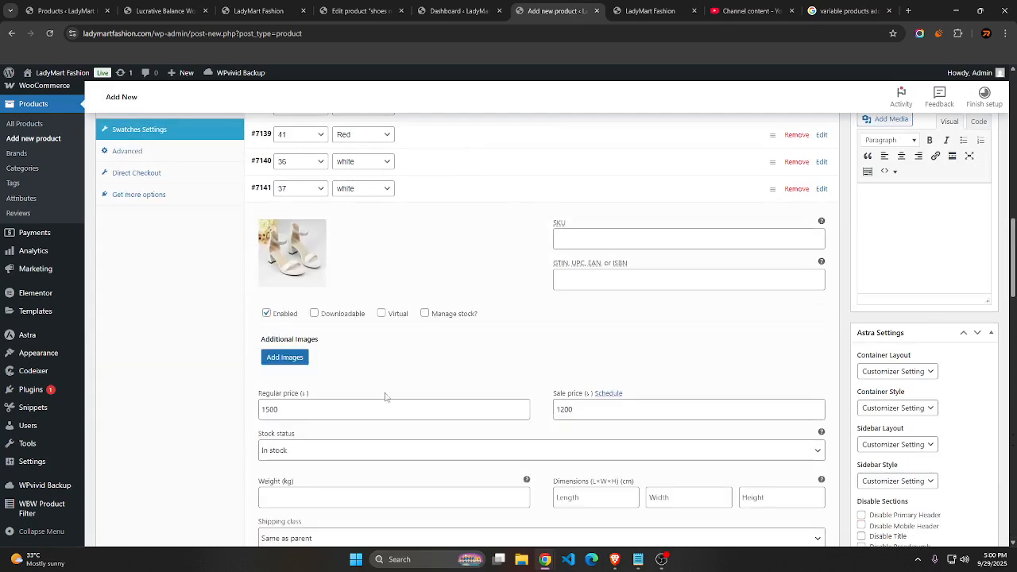
Publish the block-heel sandals product
scroll(548, 403, "up", 15)
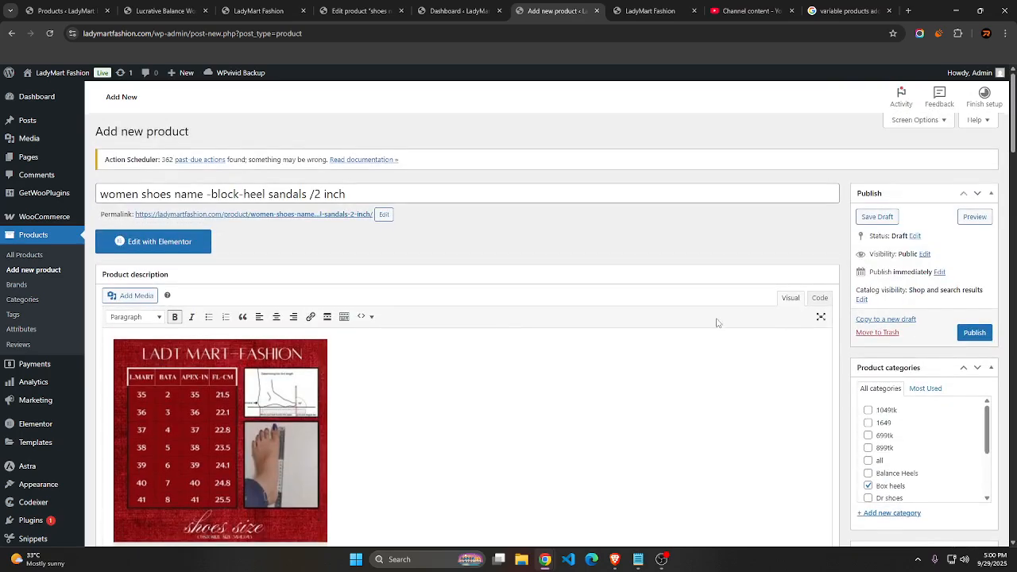
scroll(717, 322, "down", 3)
scroll(362, 296, "down", 6)
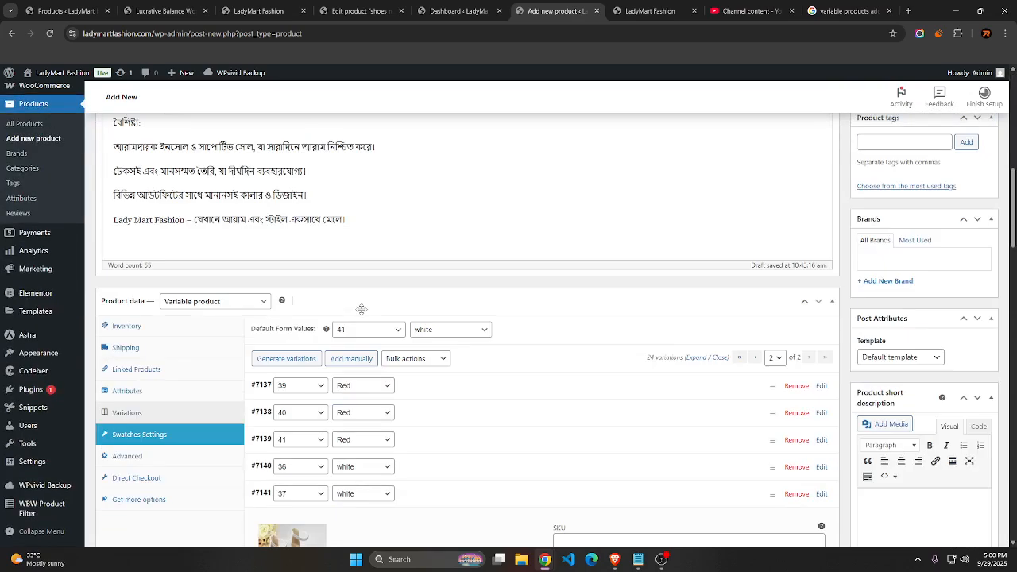
scroll(660, 308, "up", 9)
left_click(979, 335)
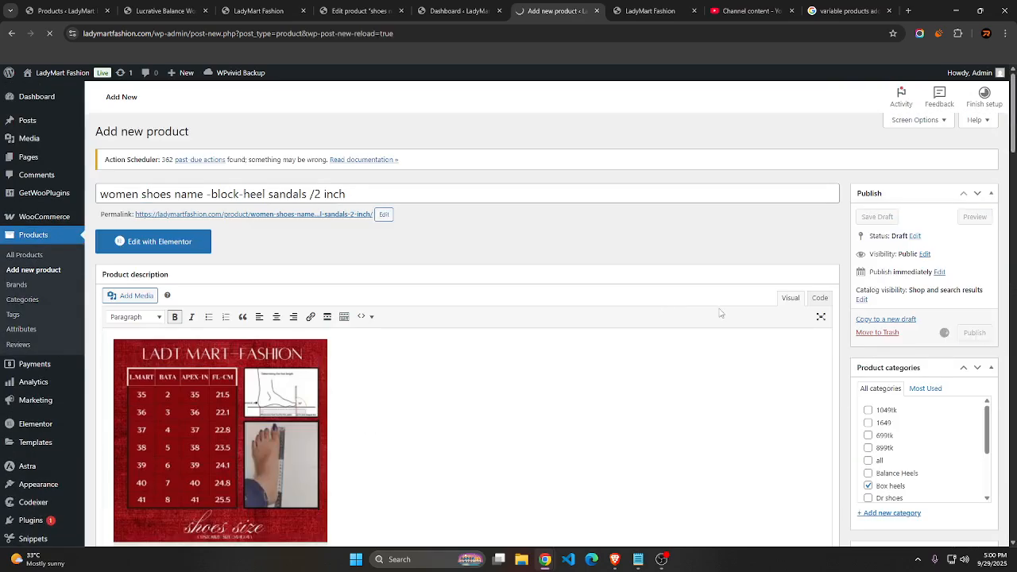
scroll(952, 339, "down", 6)
scroll(949, 340, "down", 12)
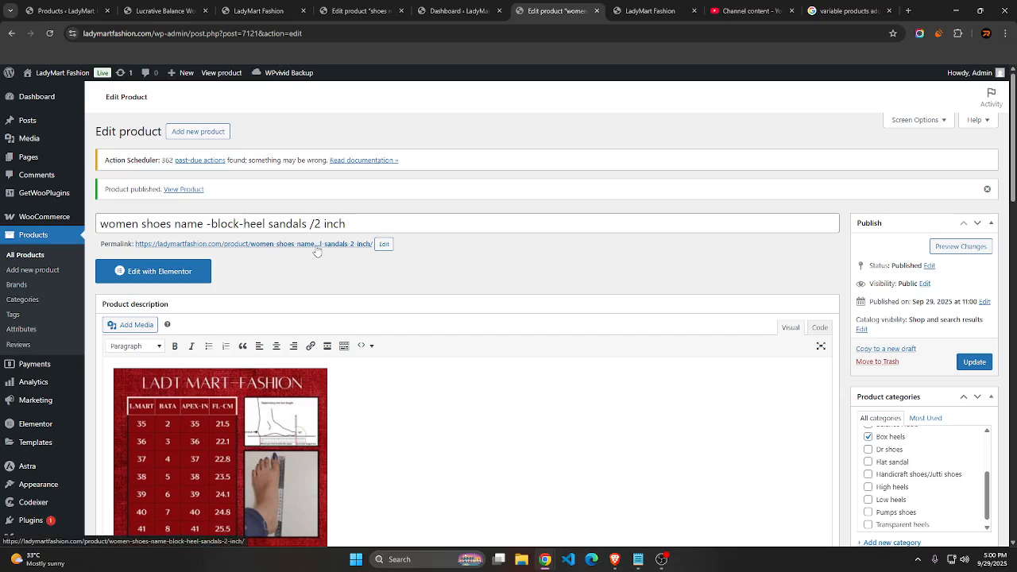
Open the published product's permalink in a new browser tab and place that tab beside the product editing tab
right_click(318, 245)
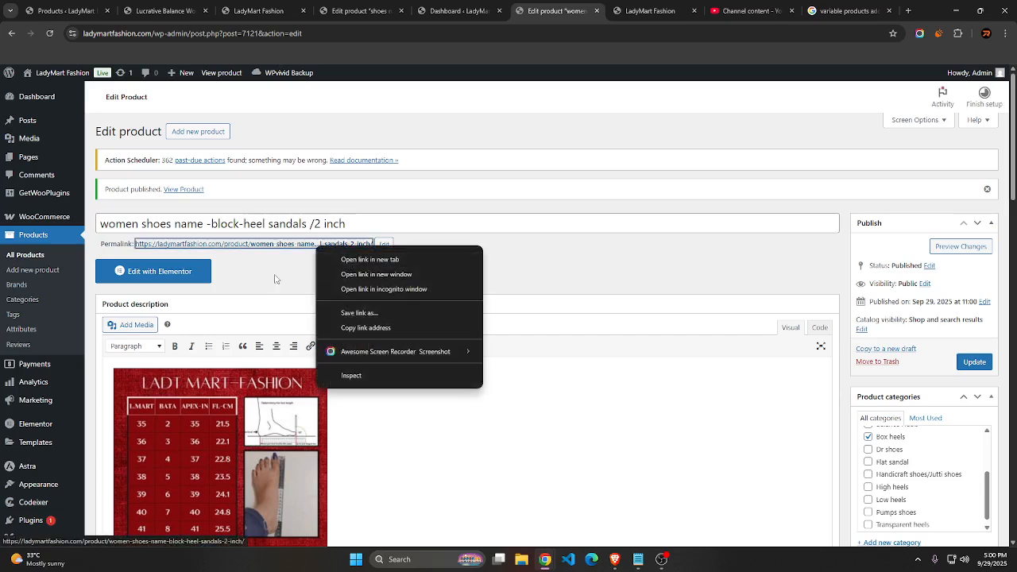
left_click(369, 259)
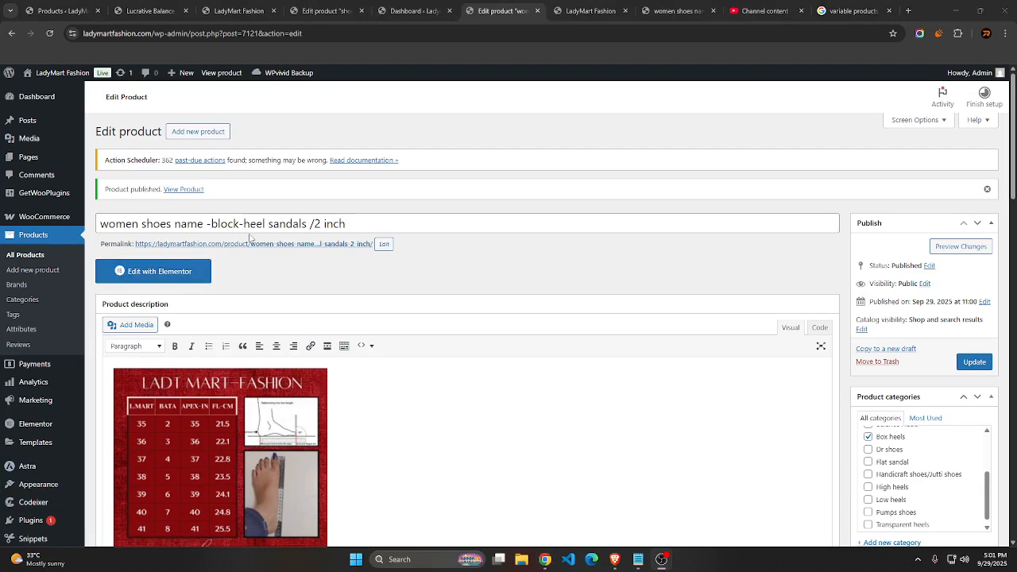
right_click(271, 245)
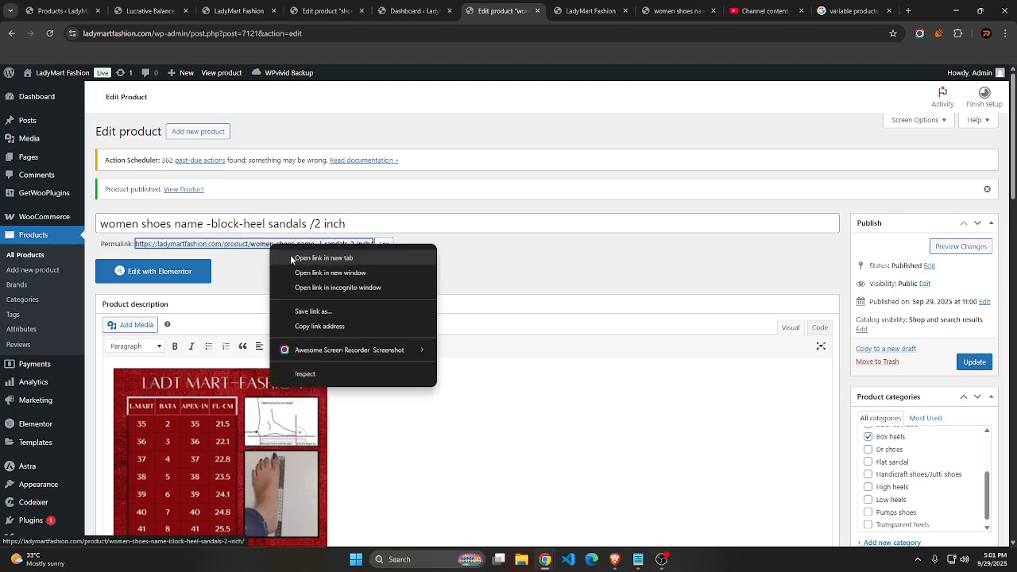
left_click(294, 259)
left_click_drag(704, 4, 541, 9)
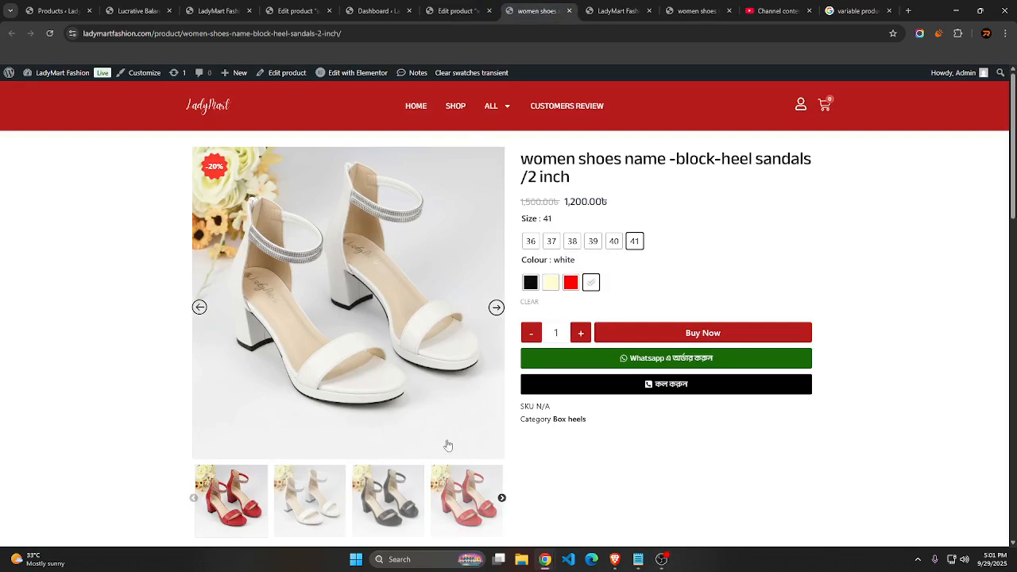
Examine the live product page's photo gallery, size chart and description
scroll(448, 445, "down", 3)
scroll(268, 313, "down", 1)
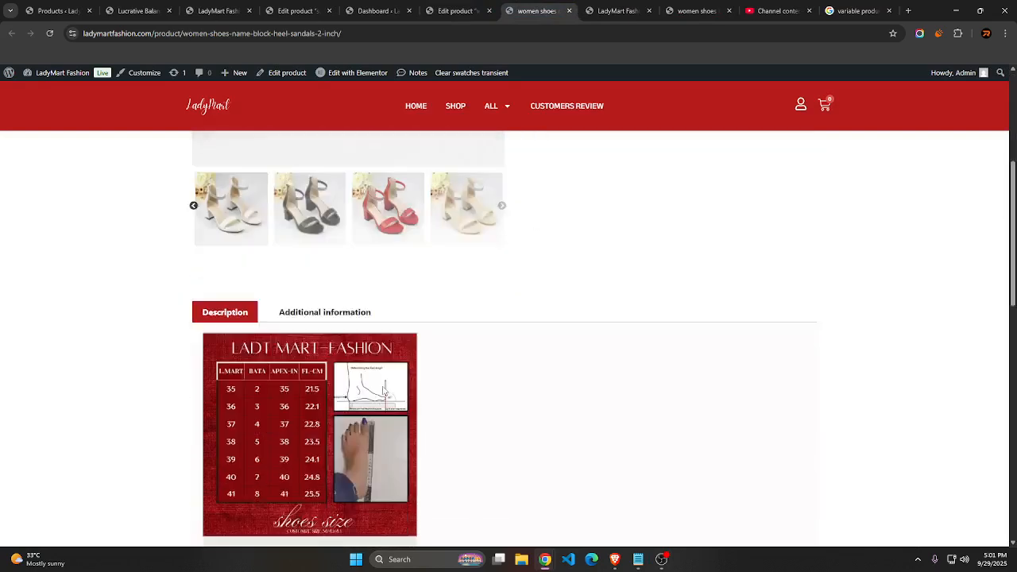
scroll(409, 302, "down", 1)
scroll(408, 302, "up", 5)
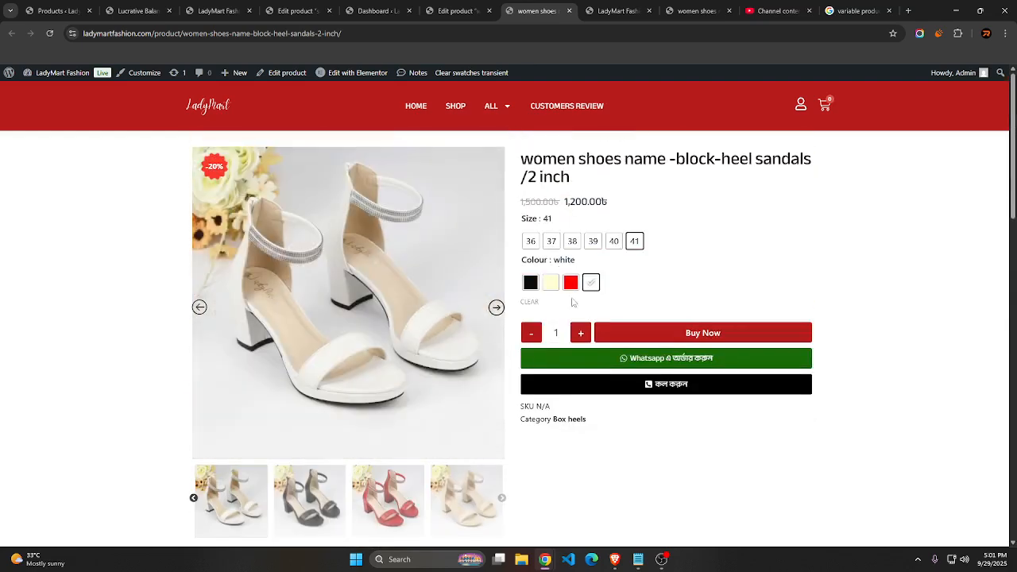
View the Box heels category listing, check the product notes in Notepad, and return to the women's block-heel sandals product page
left_click(572, 422)
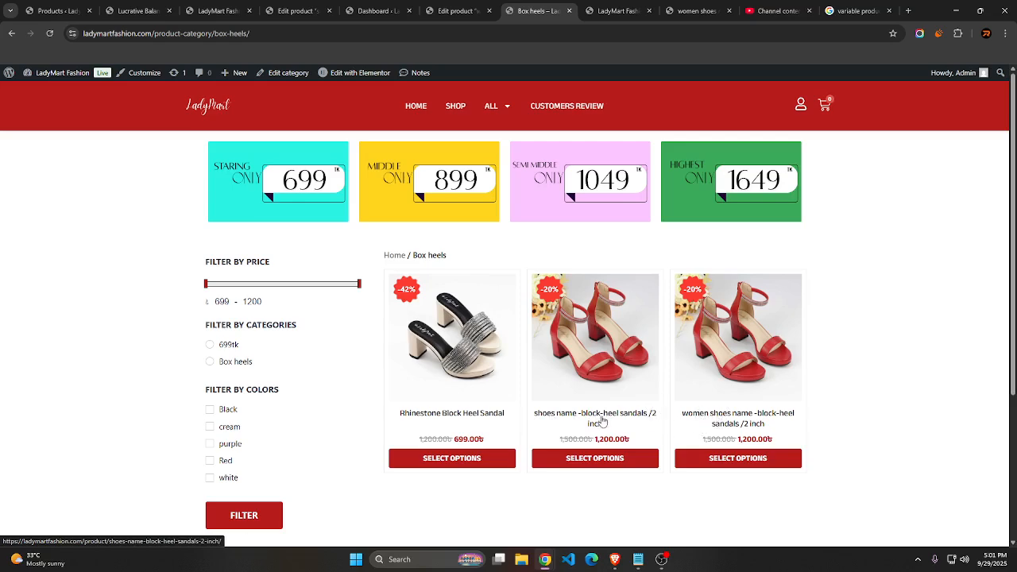
left_click(639, 560)
left_click(639, 559)
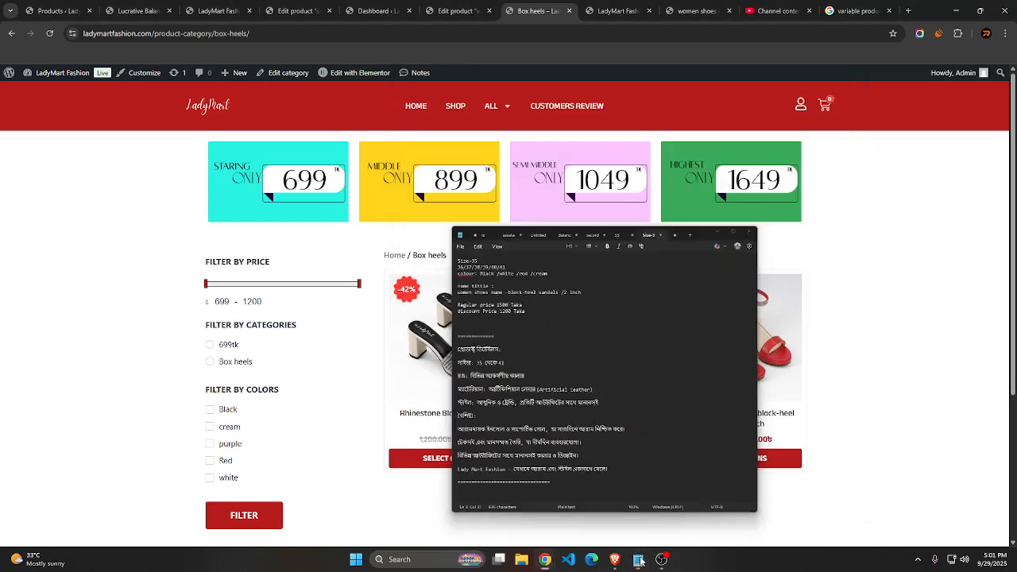
left_click(722, 402)
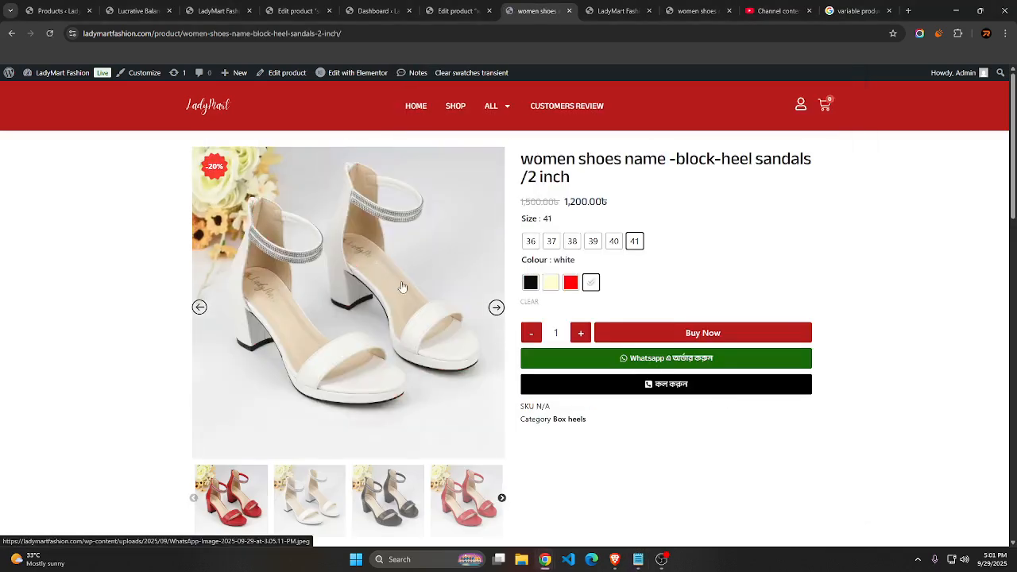
Check the product photo for the red, black, white and cream colour variations in size 41
left_click(570, 282)
left_click(530, 282)
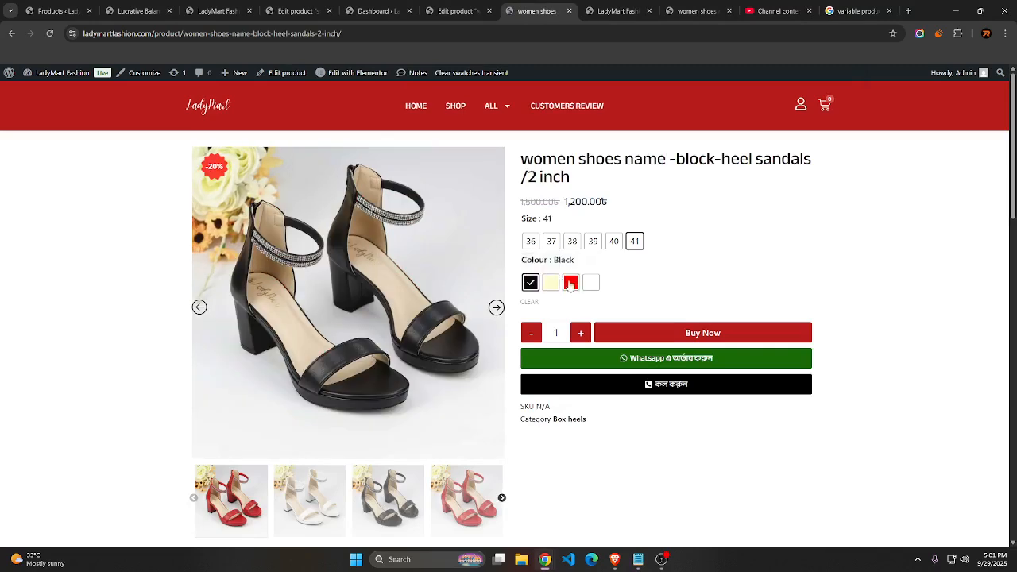
left_click(591, 282)
left_click(551, 282)
left_click(570, 282)
left_click(591, 283)
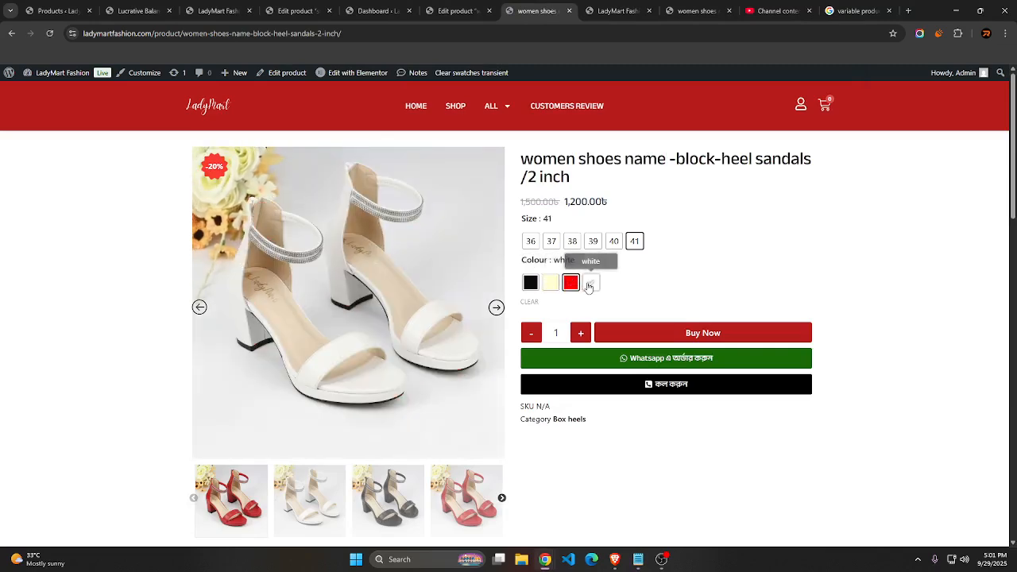
left_click(551, 282)
left_click(531, 282)
Try sizes 37, 38, 39 and 41 in black, and compare white, red and cream in size 41
left_click(551, 241)
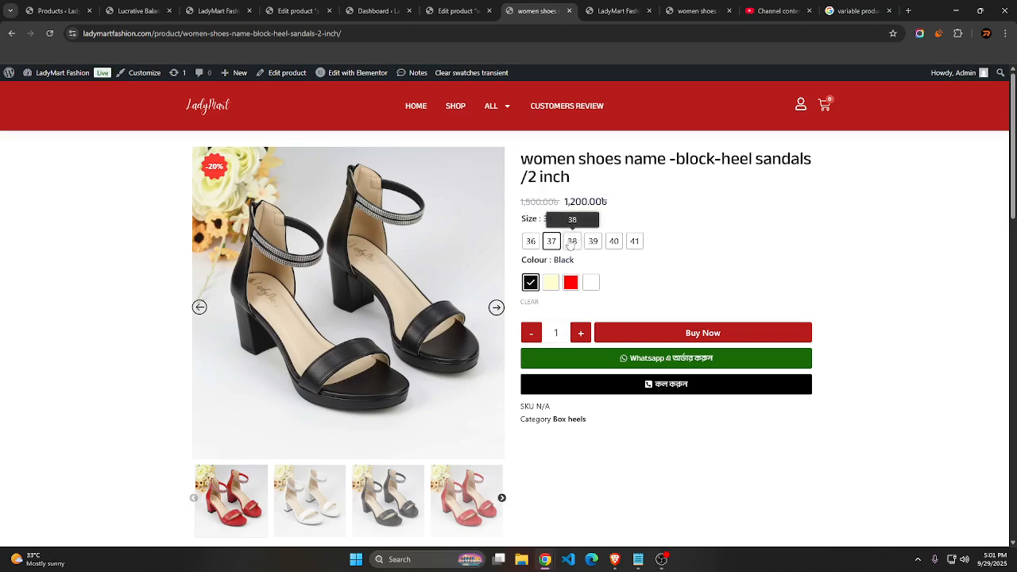
left_click(571, 241)
left_click(593, 241)
left_click(634, 241)
left_click(590, 282)
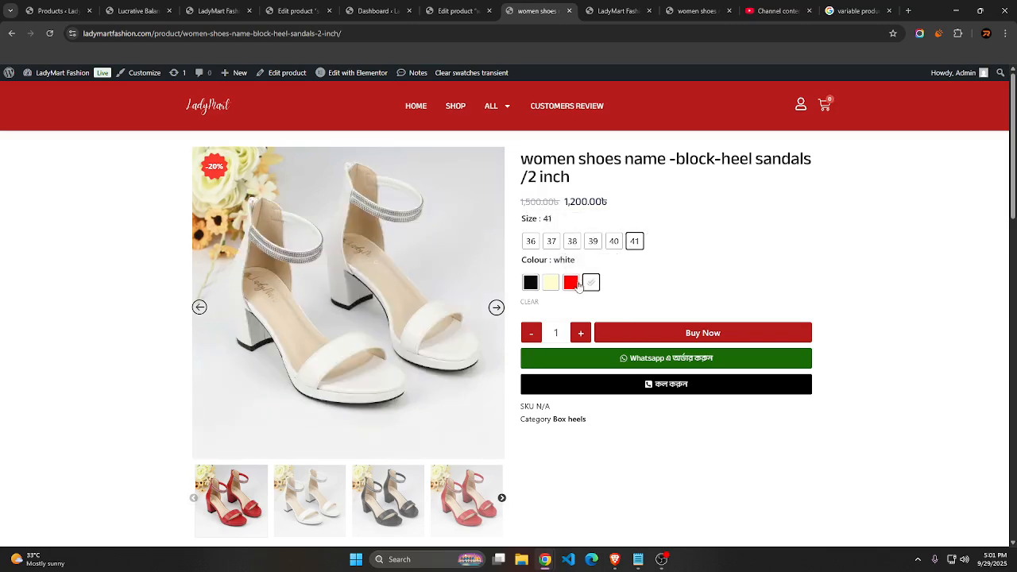
left_click(571, 282)
left_click(551, 282)
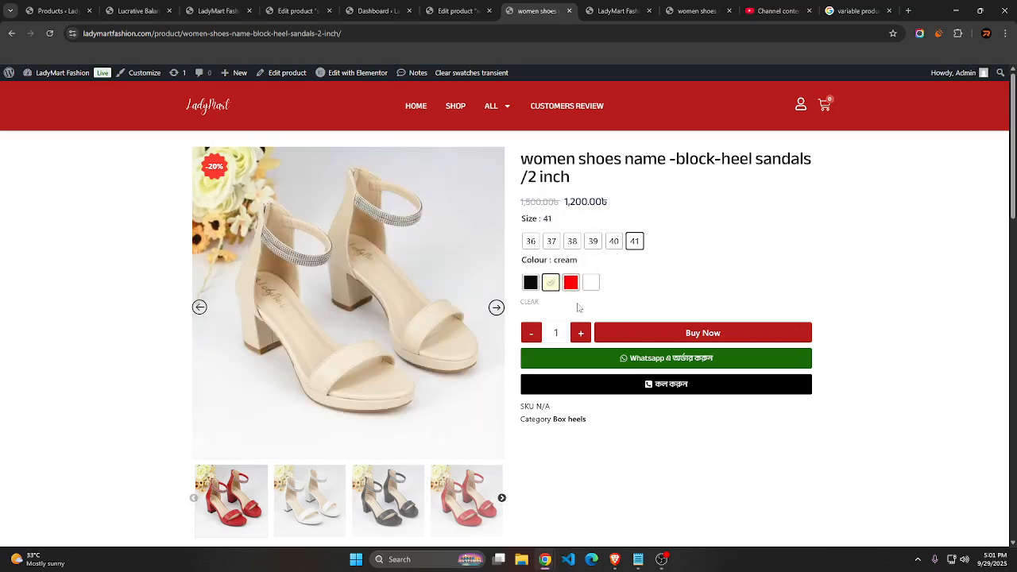
Test sizes 36, 37, 38 and 40 in cream, and check white, red, cream and black in size 40
left_click(531, 240)
left_click(552, 241)
left_click(571, 241)
left_click(613, 241)
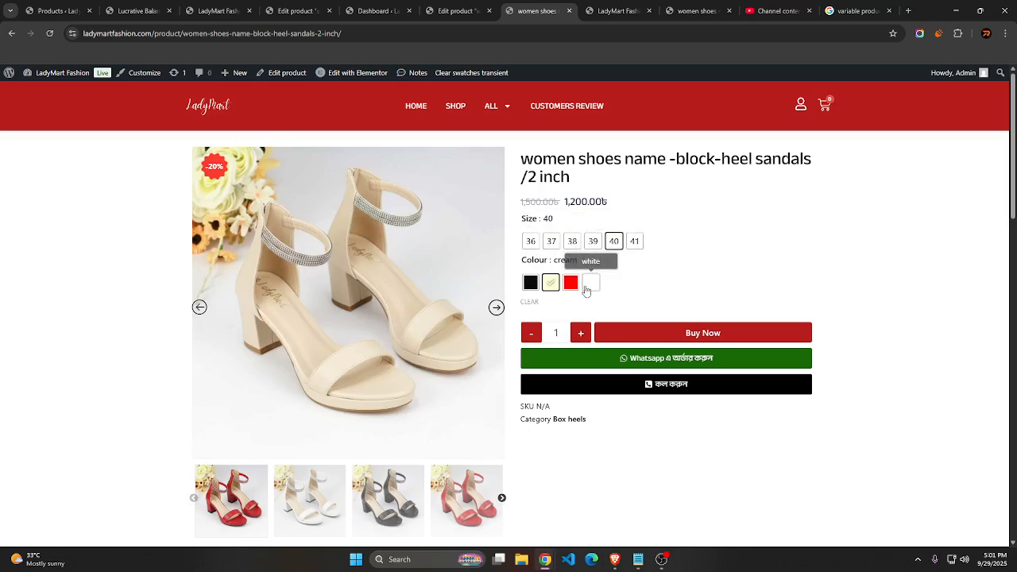
left_click(590, 282)
left_click(570, 282)
left_click(550, 282)
left_click(530, 282)
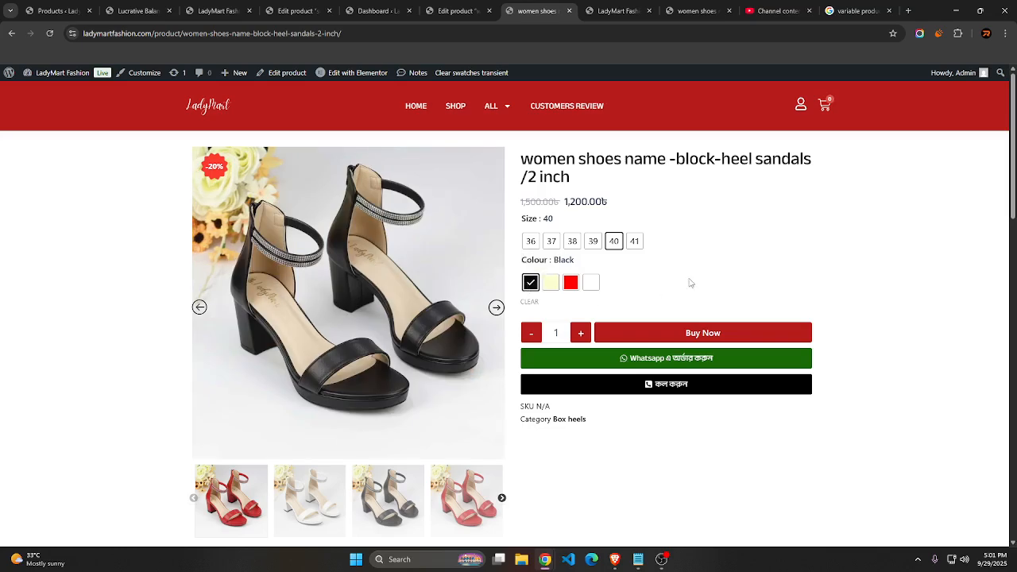
Find the women's block-heel sandals among the store's home page products and open their product page
left_click(411, 108)
scroll(747, 262, "down", 10)
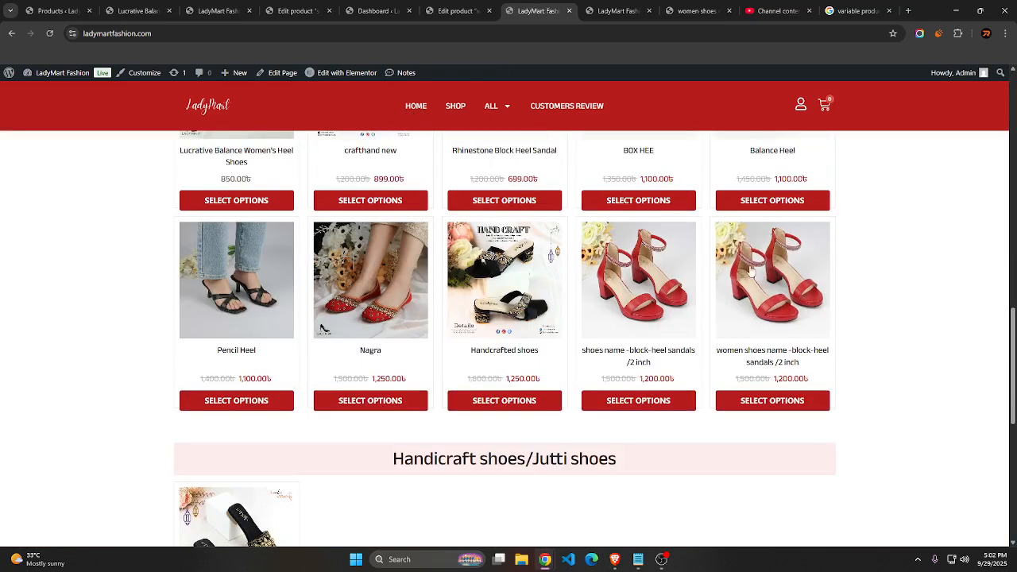
left_click(767, 289)
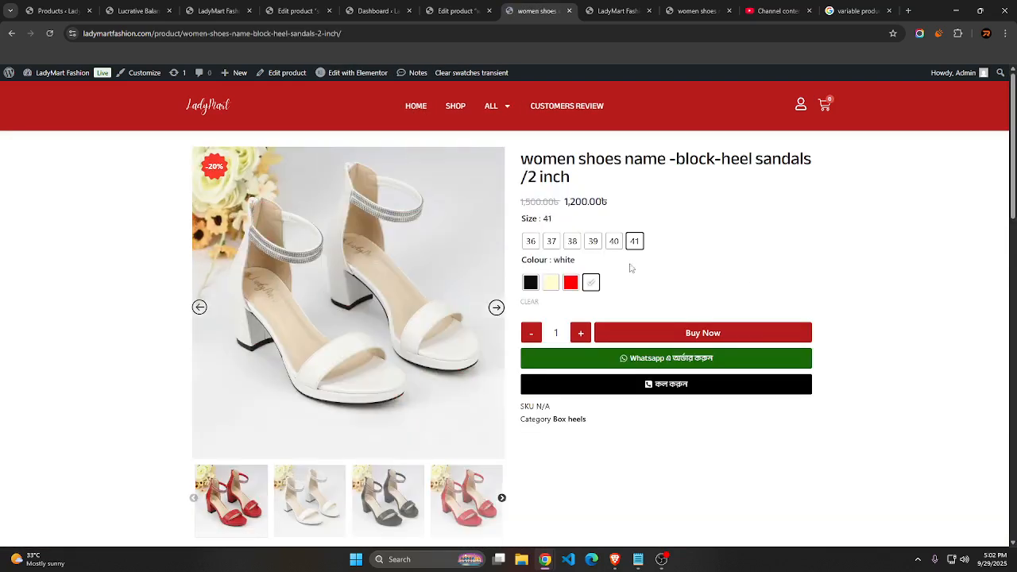
Take one white pair of the sandals in size 41 directly to checkout
left_click(669, 334)
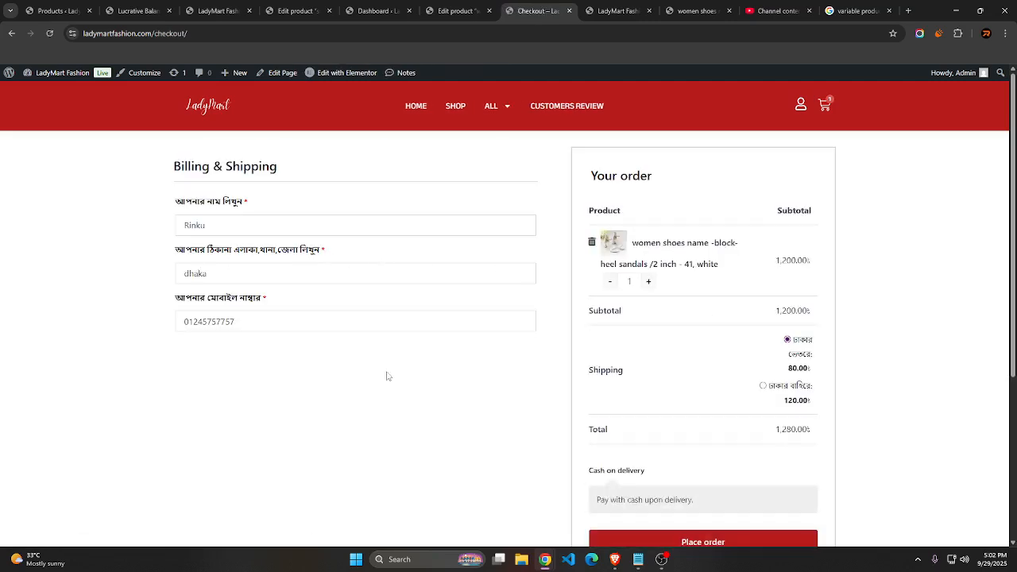
right_click(137, 220)
left_click(119, 205)
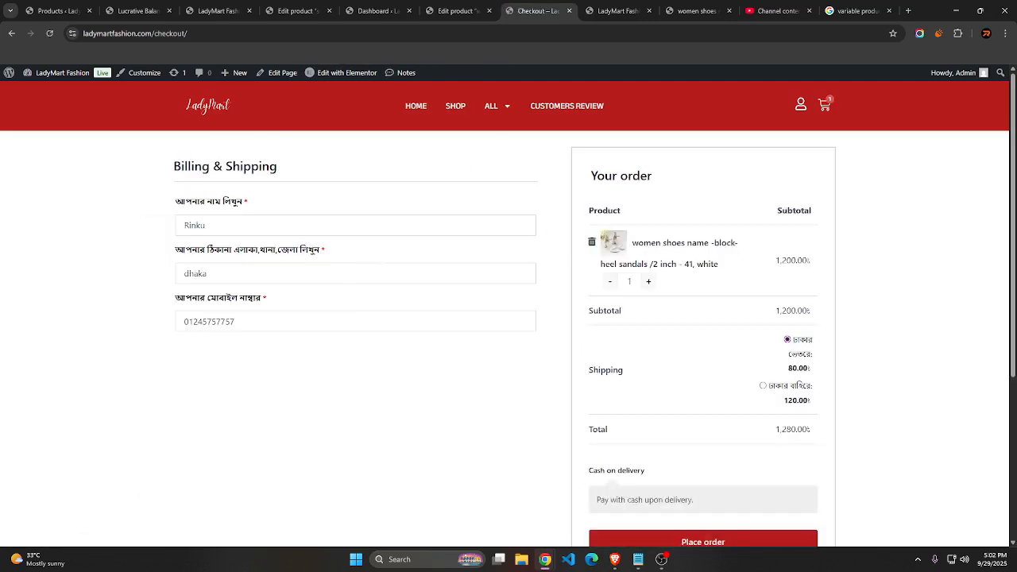